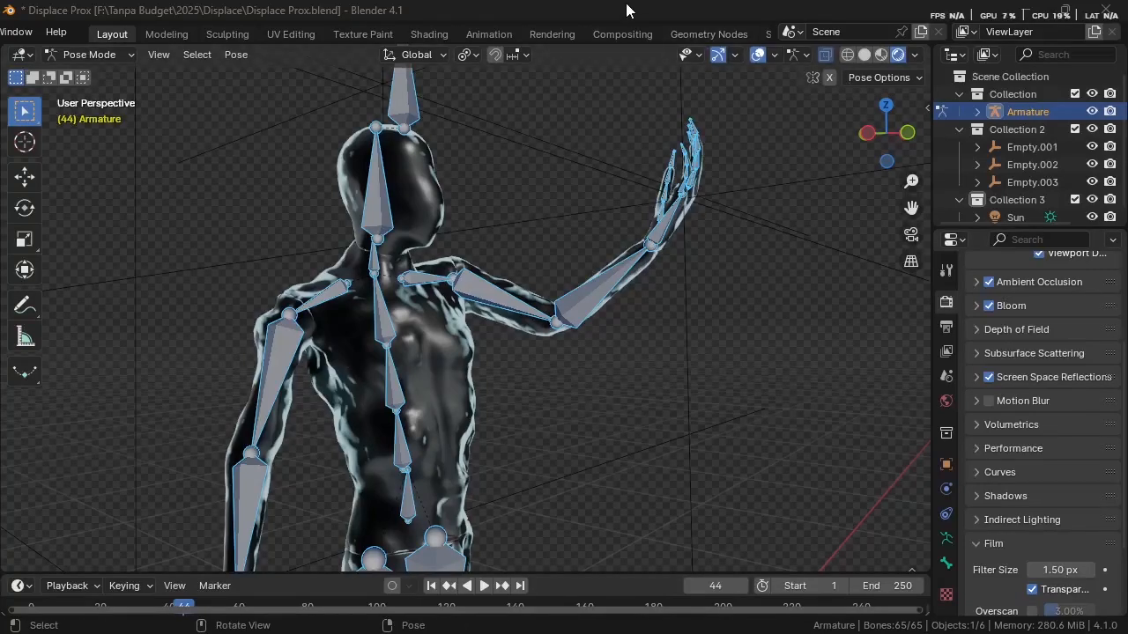
# Step: Deselect all bones of the armature and switch the viewport to solid shading, briefly hiding the overlays to view the bare mesh
pyautogui.click(610, 220)
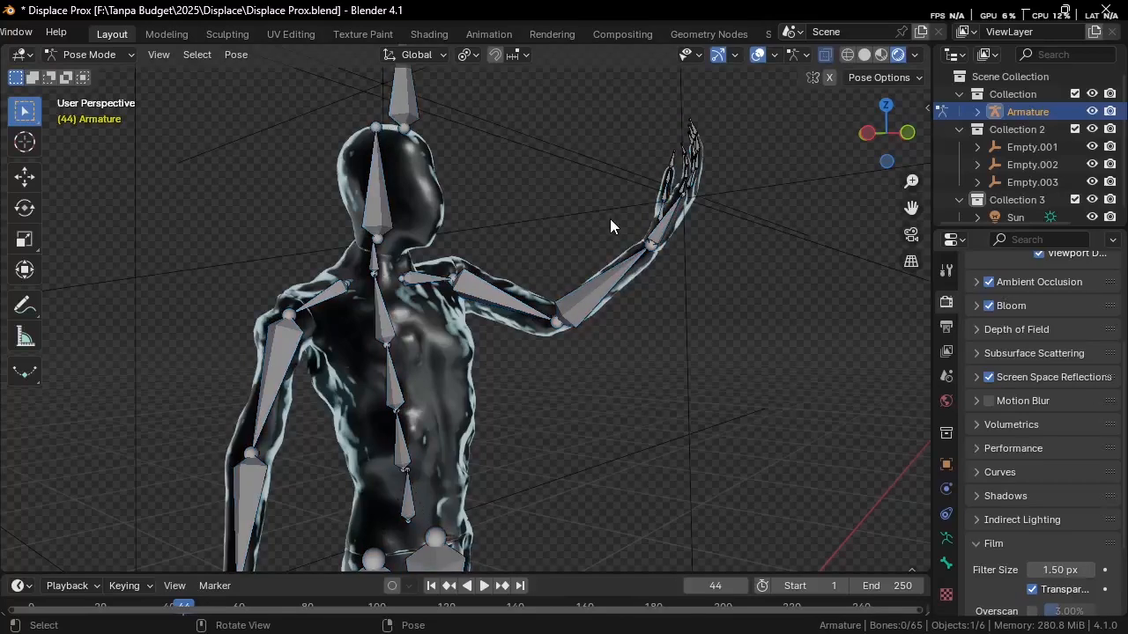
pyautogui.press('z')
pyautogui.click(682, 273)
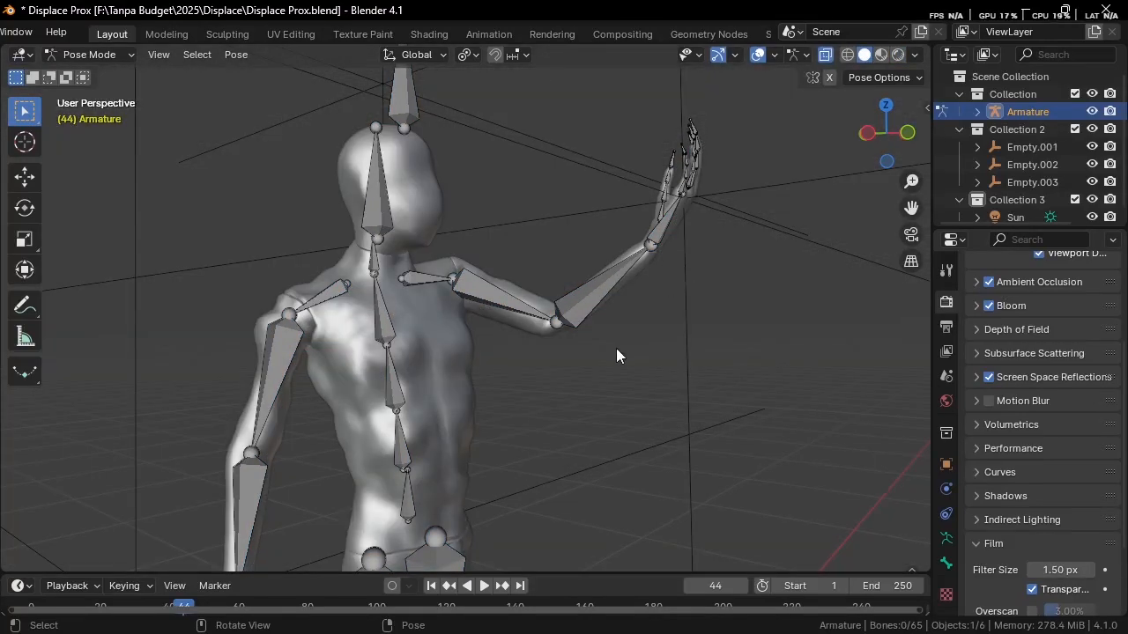
pyautogui.hotkey('shift', 'alt', 'z')
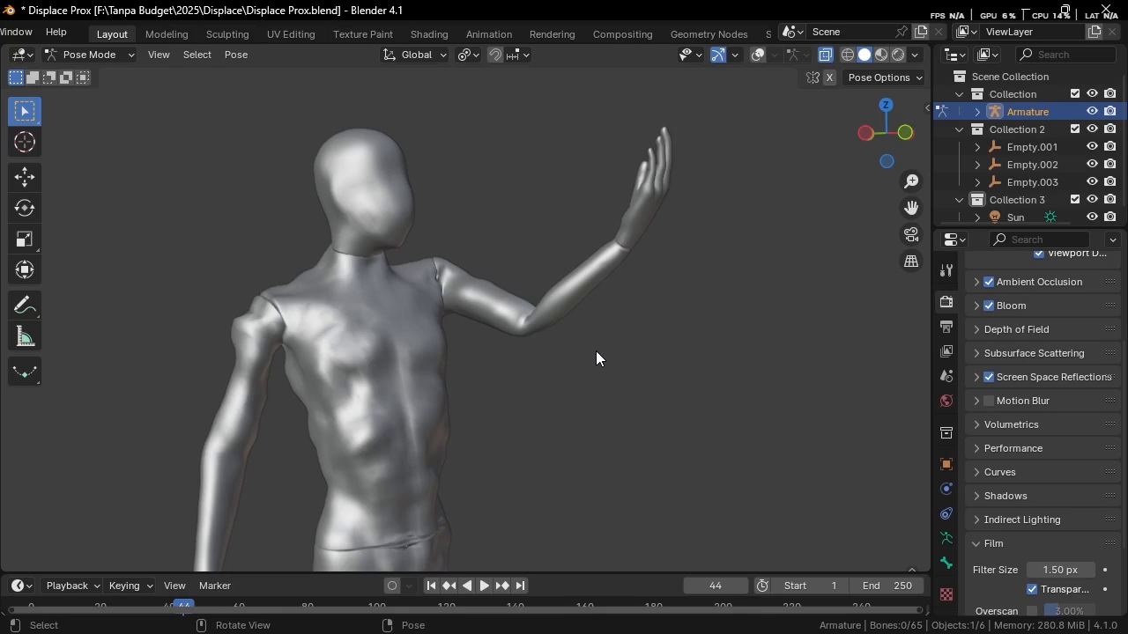
pyautogui.hotkey('shift', 'alt', 'z')
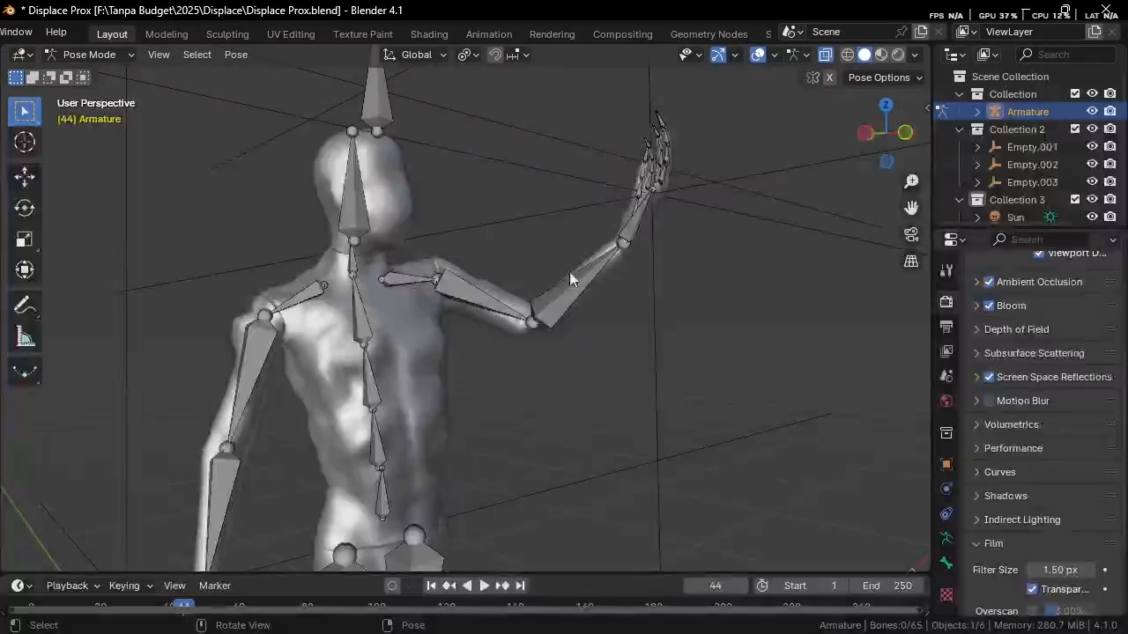
# Step: Switch the armature from Pose Mode to Object Mode and select the character mesh Ch36
pyautogui.moveTo(580, 208); pyautogui.dragTo(873, 387, button='middle')
pyautogui.click(509, 333)
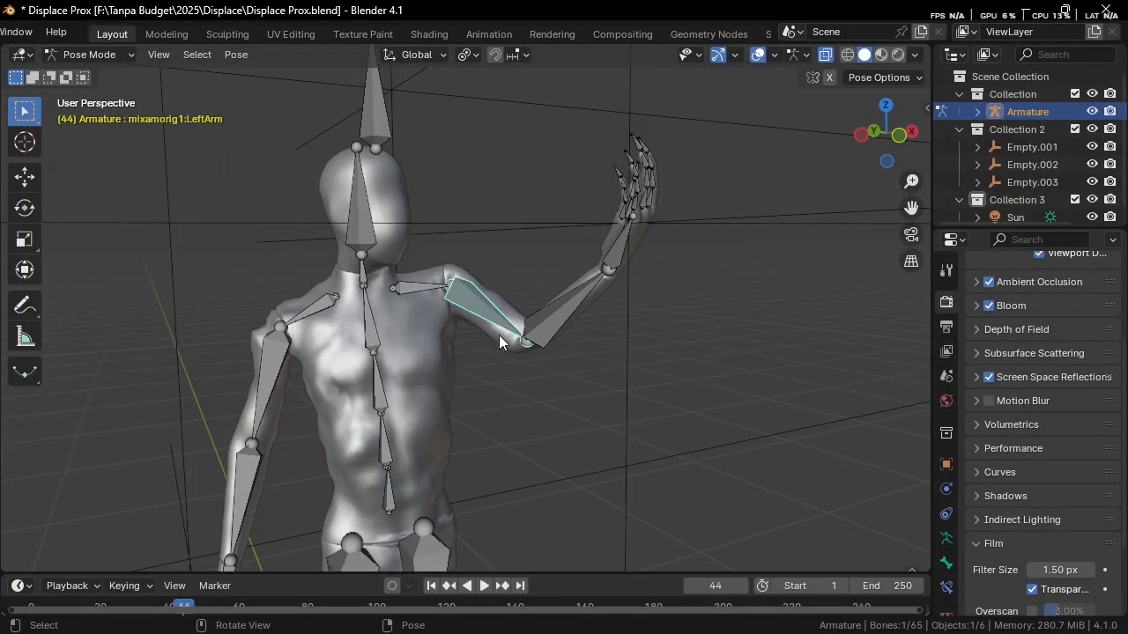
pyautogui.hotkey('ctrl', 'Tab')
pyautogui.click(512, 352)
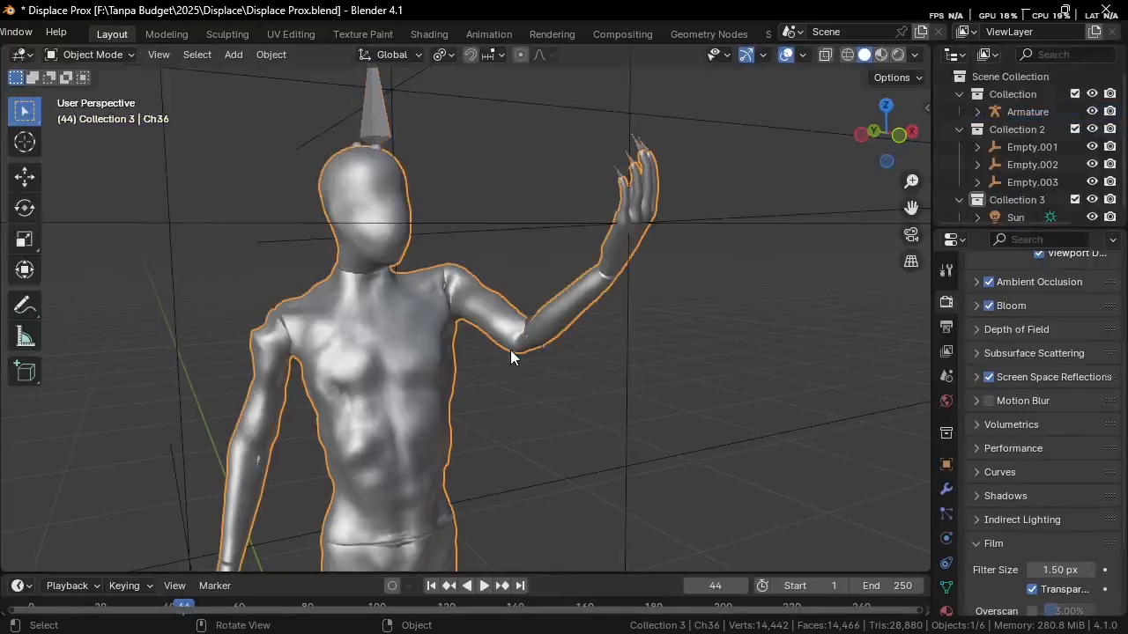
# Step: Move Empty.002 away from the raised hand to beside the character's lowered arm
pyautogui.moveTo(592, 231); pyautogui.dragTo(631, 215, button='middle')
pyautogui.click(656, 195)
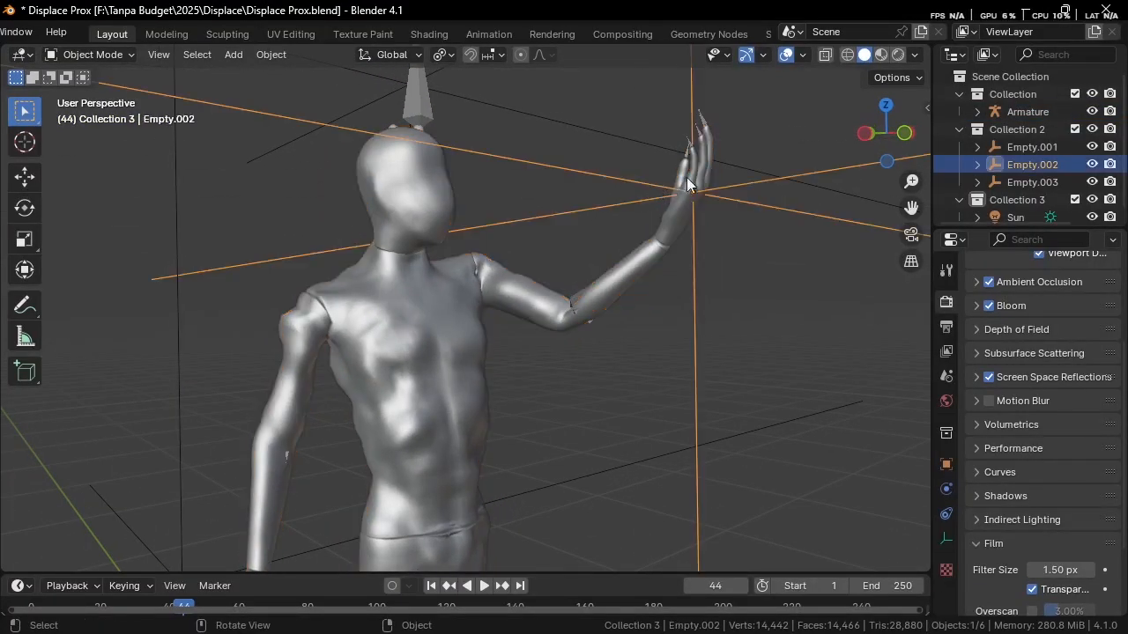
pyautogui.press('g')
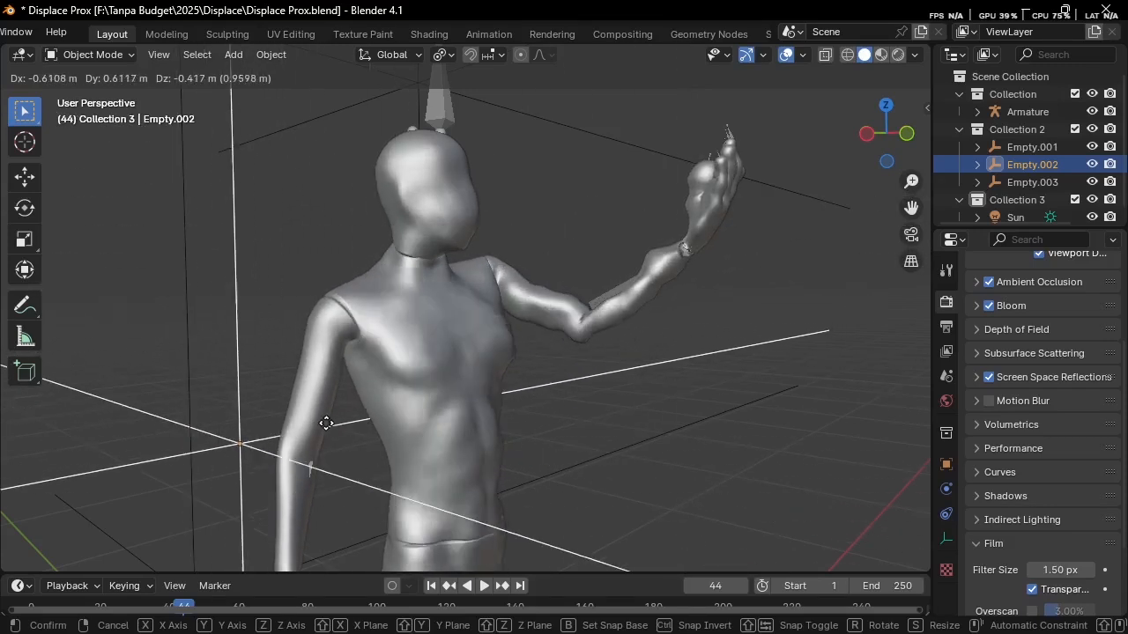
pyautogui.click(389, 392)
# Step: Move Empty.003 down from the head area to the character's upper chest
pyautogui.click(522, 146)
pyautogui.press('g')
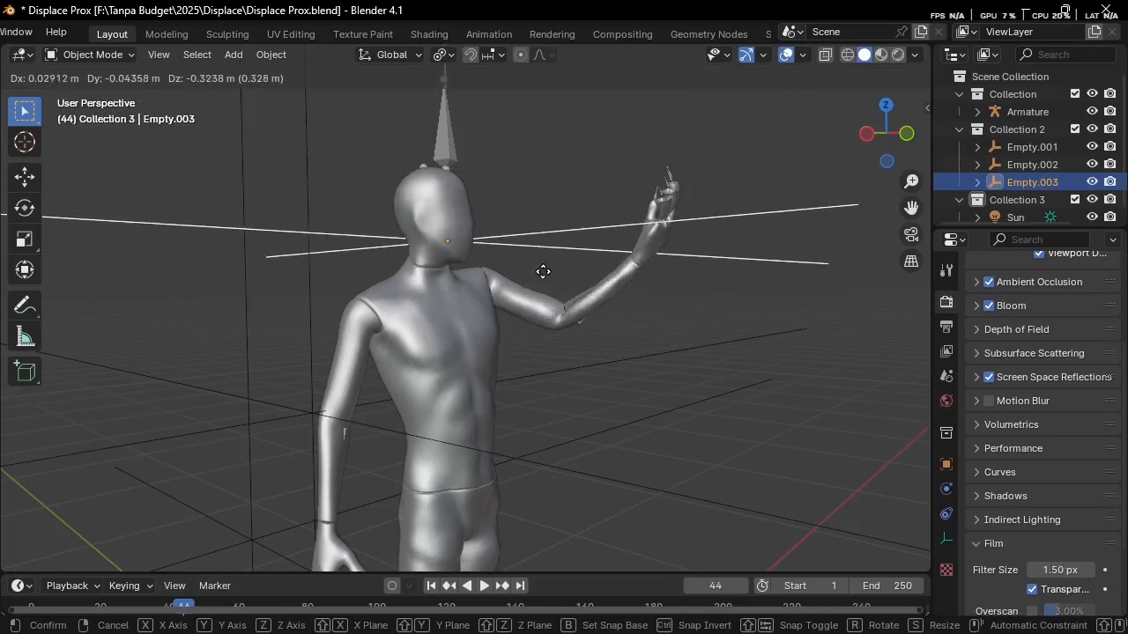
pyautogui.click(560, 313)
# Step: Move Empty.001 from beside the lowered hand to the character's hips
pyautogui.keyDown('shift'); pyautogui.moveTo(560, 314); pyautogui.dragTo(581, 224, button='middle'); pyautogui.keyUp('shift')
pyautogui.scroll(-1, 582, 225)
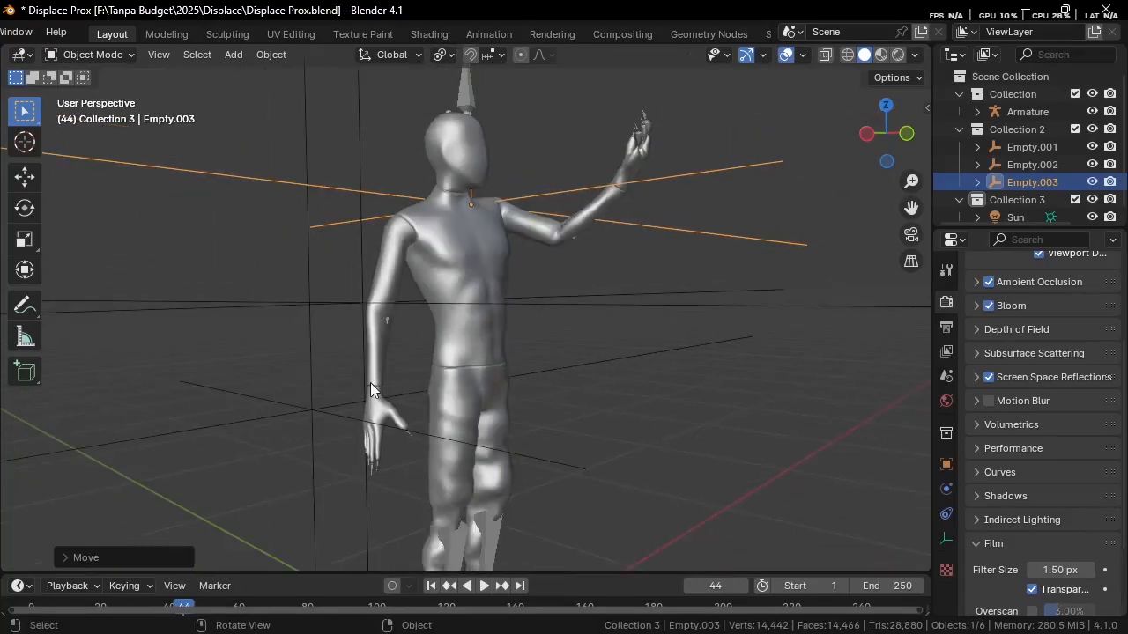
pyautogui.click(394, 406)
pyautogui.moveTo(394, 406); pyautogui.dragTo(357, 410, button='middle')
pyautogui.press('g')
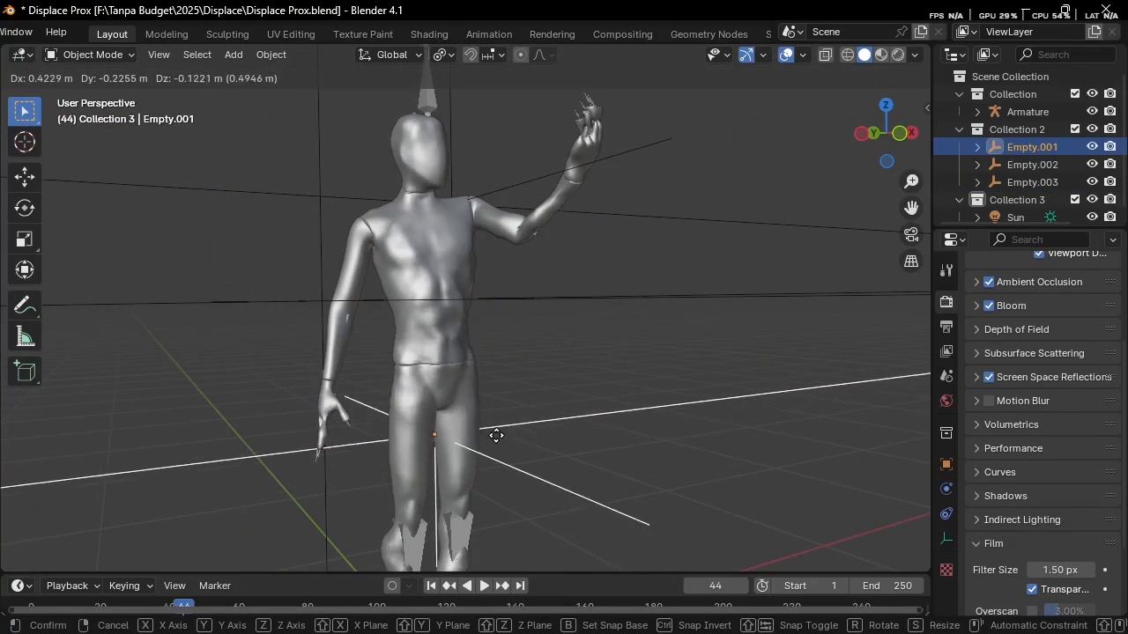
pyautogui.click(518, 411)
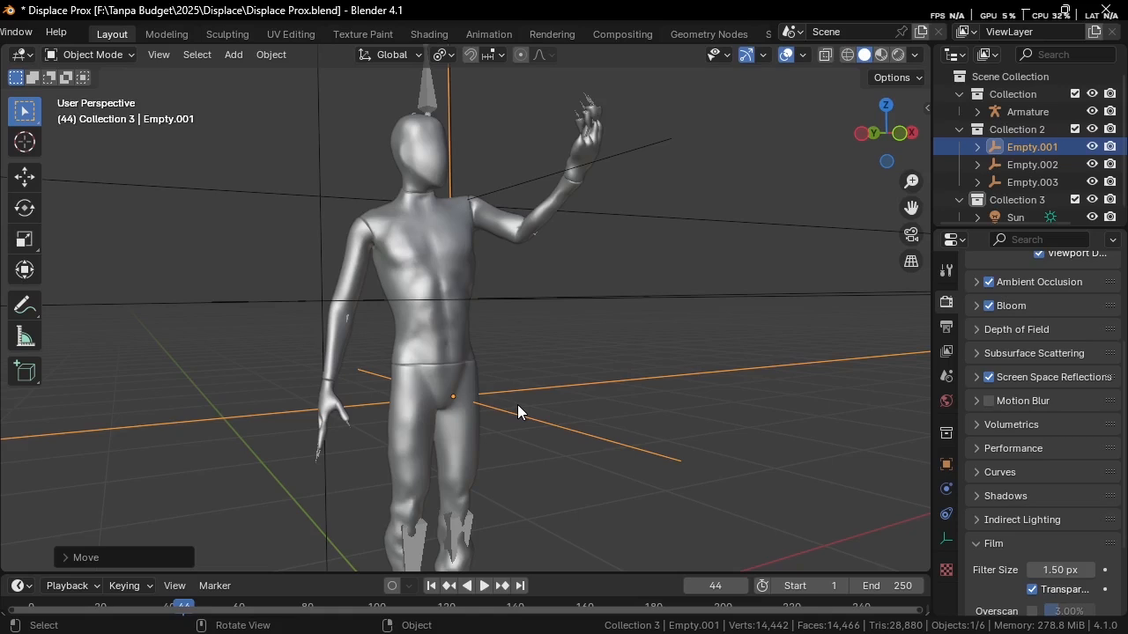
# Step: Switch to the Geometry Nodes workspace with the character's upper body in view
pyautogui.click(700, 35)
pyautogui.moveTo(691, 203); pyautogui.dragTo(740, 192, button='middle')
pyautogui.moveTo(433, 502); pyautogui.dragTo(449, 474, button='middle')
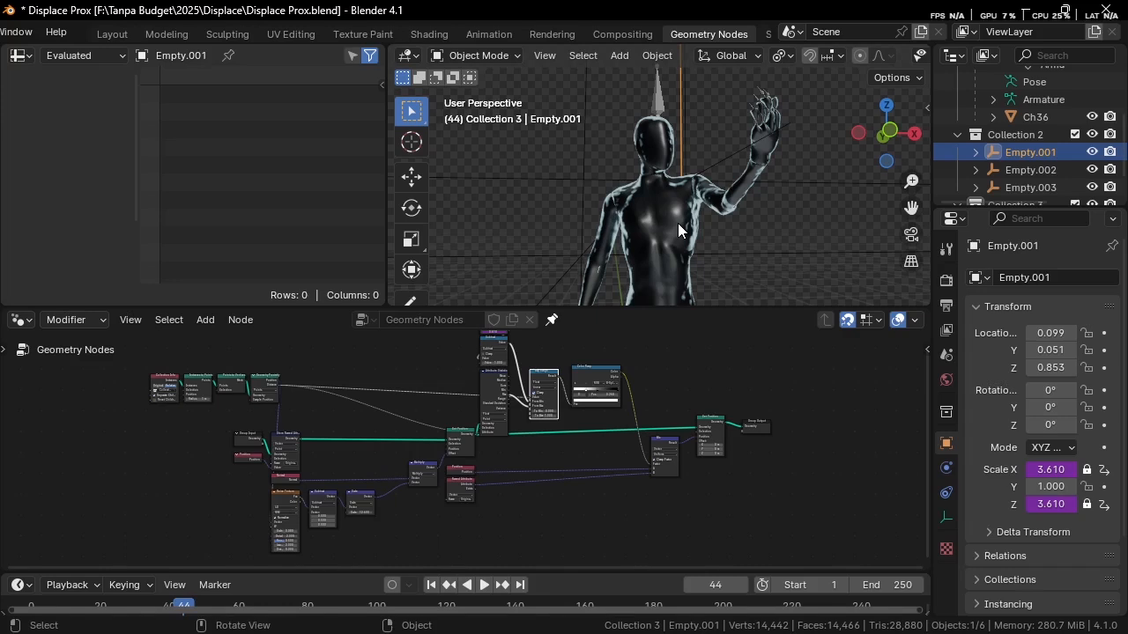
# Step: Examine the existing geometry node tree, including its Position and Named Attribute nodes
pyautogui.moveTo(622, 348); pyautogui.dragTo(618, 381, button='middle')
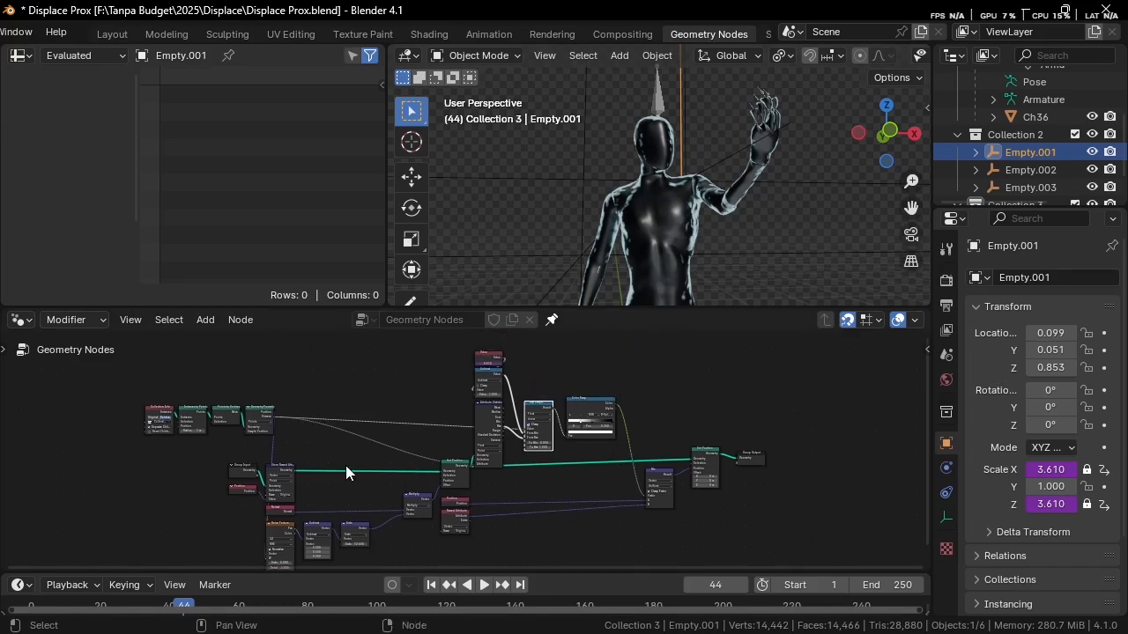
pyautogui.scroll(3, 457, 475)
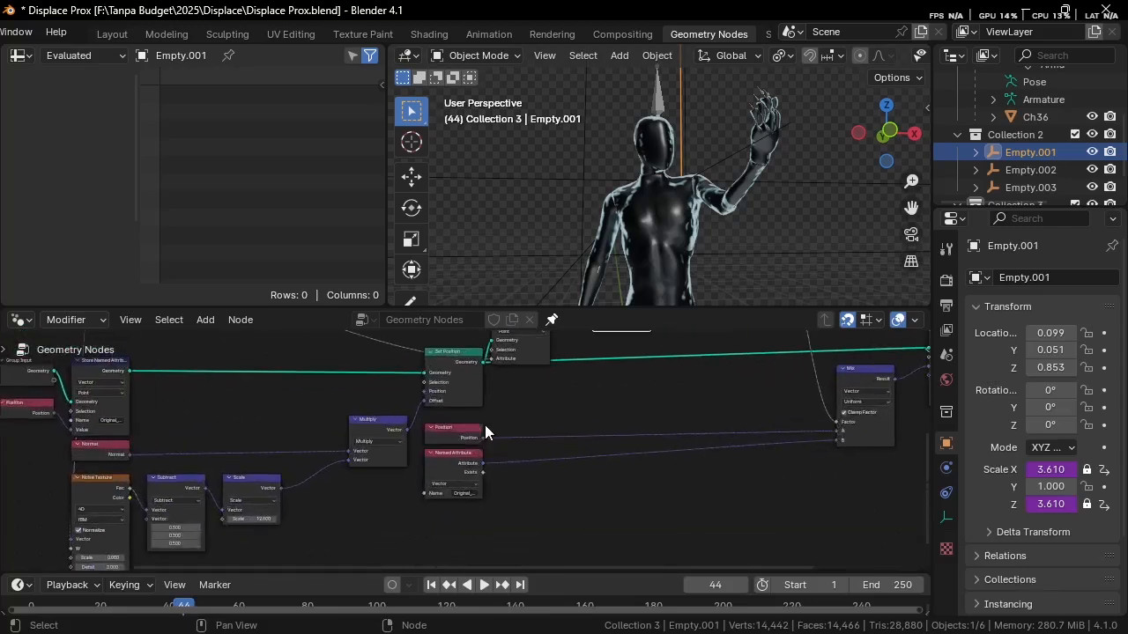
pyautogui.scroll(1, 467, 462)
pyautogui.moveTo(456, 476); pyautogui.dragTo(454, 473)
pyautogui.scroll(-5, 457, 463)
pyautogui.moveTo(484, 444); pyautogui.dragTo(482, 456, button='middle')
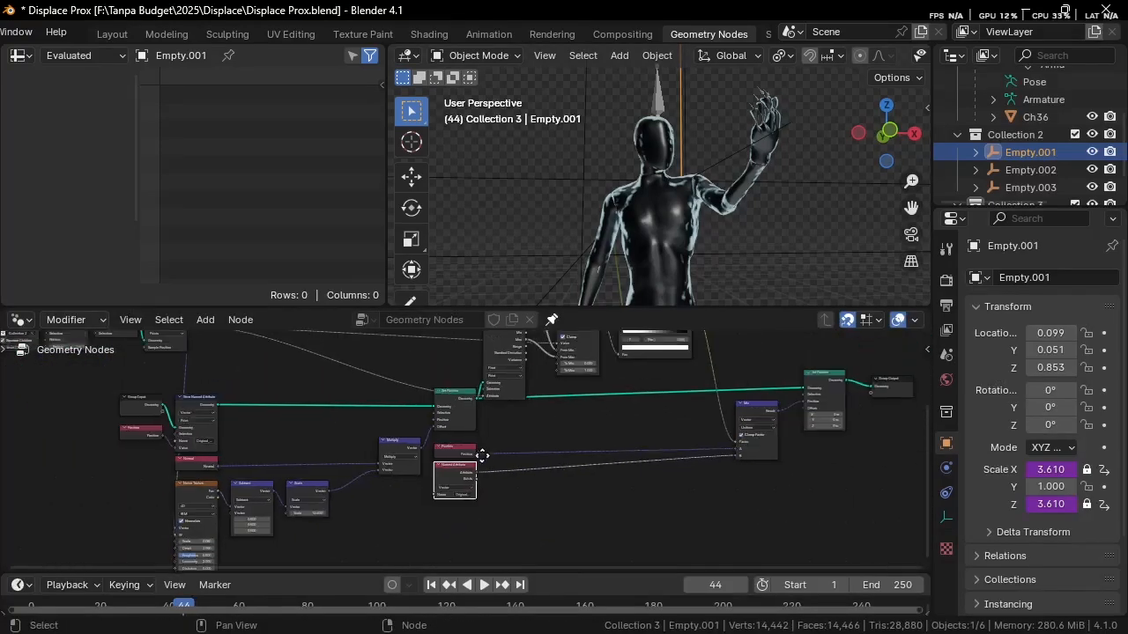
pyautogui.scroll(-3, 482, 455)
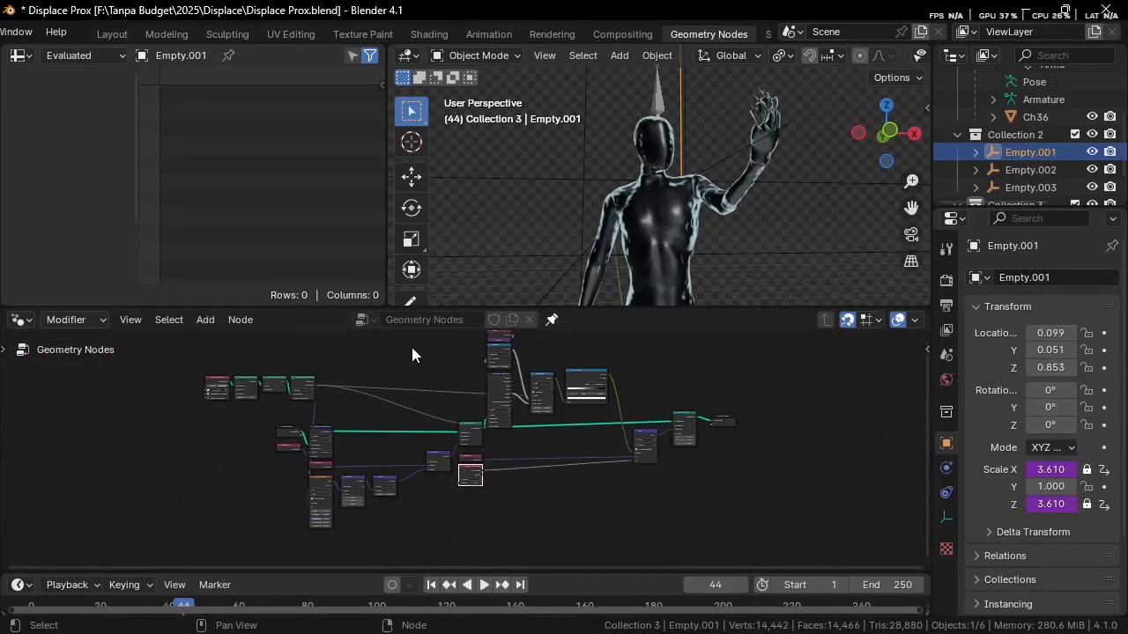
# Step: Switch the 3D view to solid shading and delete every node between Group Input and Group Output, keeping those two connected
pyautogui.press('z')
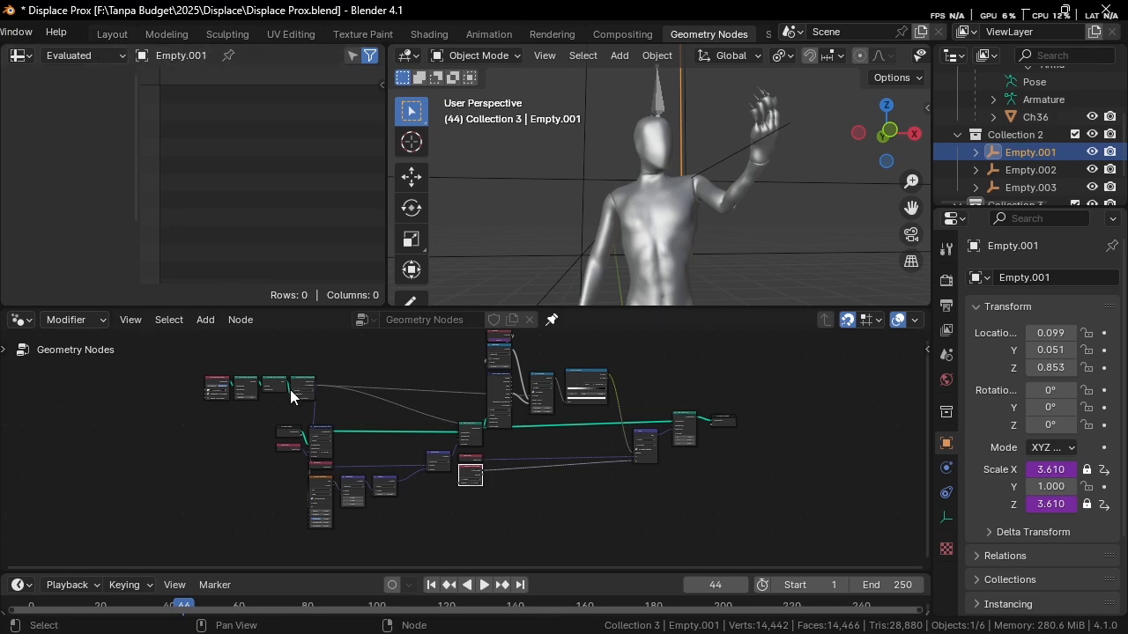
pyautogui.moveTo(169, 412); pyautogui.dragTo(161, 428, button='middle')
pyautogui.moveTo(165, 429); pyautogui.dragTo(615, 331)
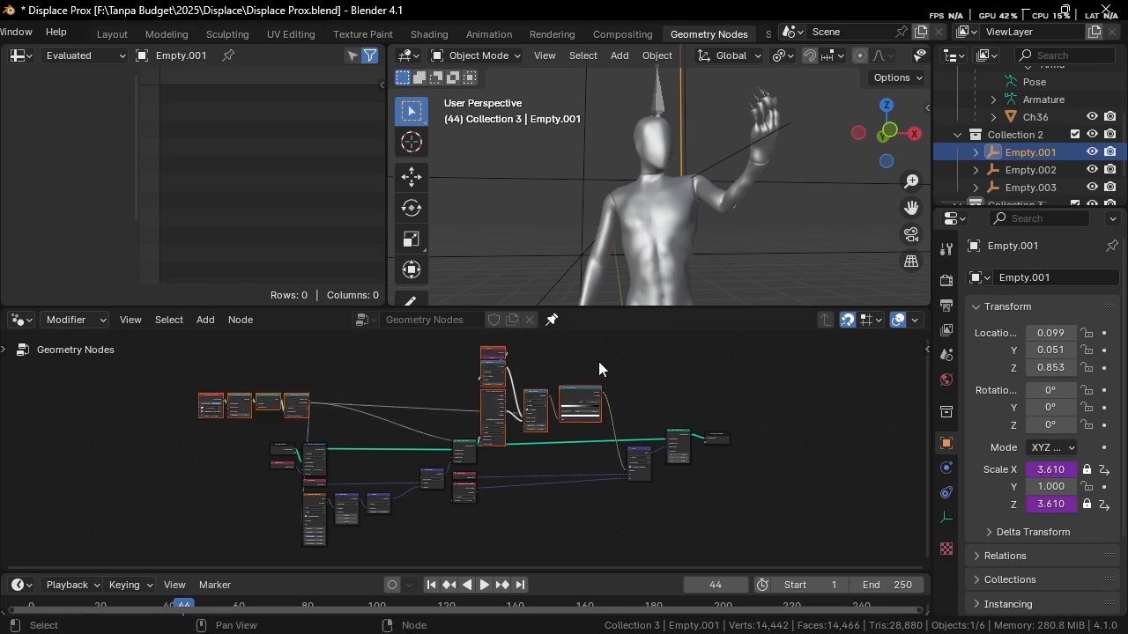
pyautogui.keyDown('shift'); pyautogui.moveTo(317, 417); pyautogui.dragTo(673, 567); pyautogui.keyUp('shift')
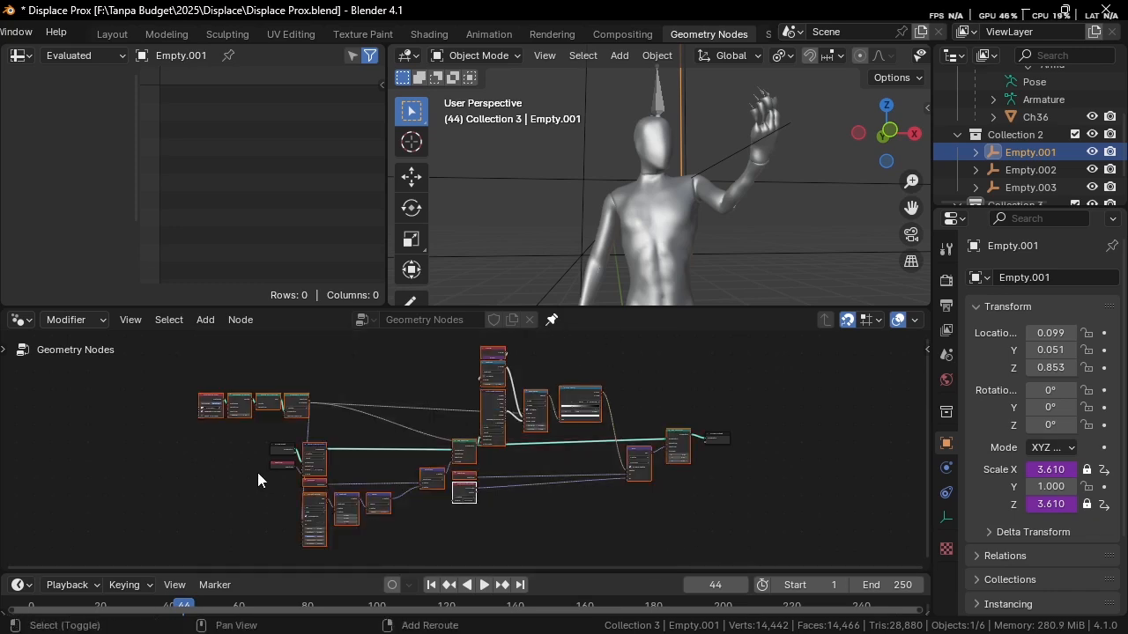
pyautogui.scroll(2, 278, 476)
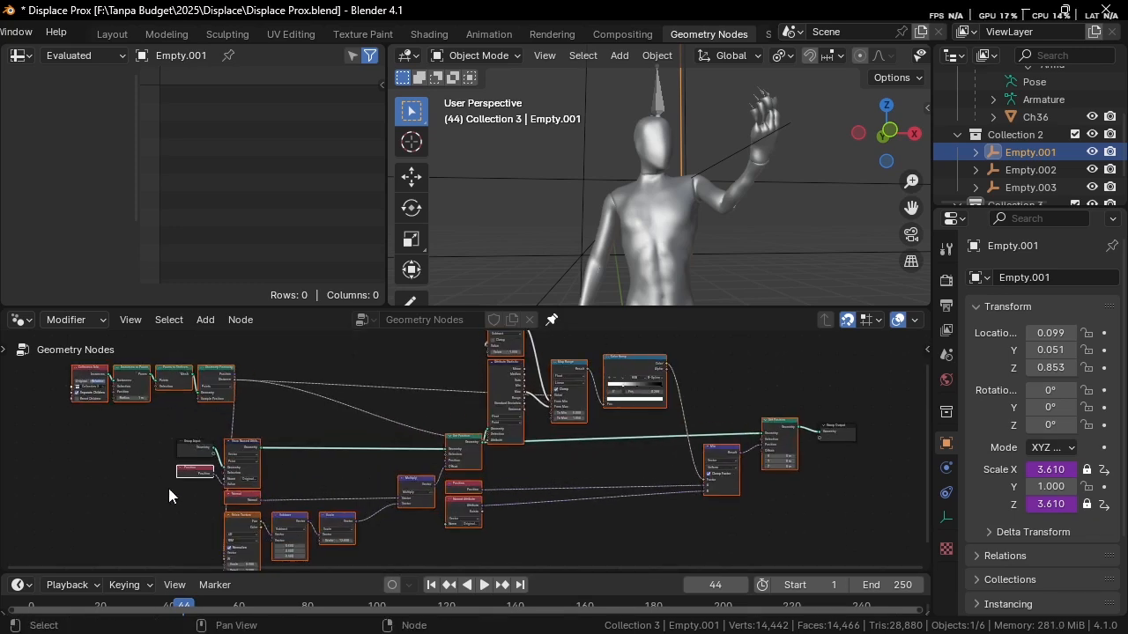
pyautogui.hotkey('ctrl', 'x')
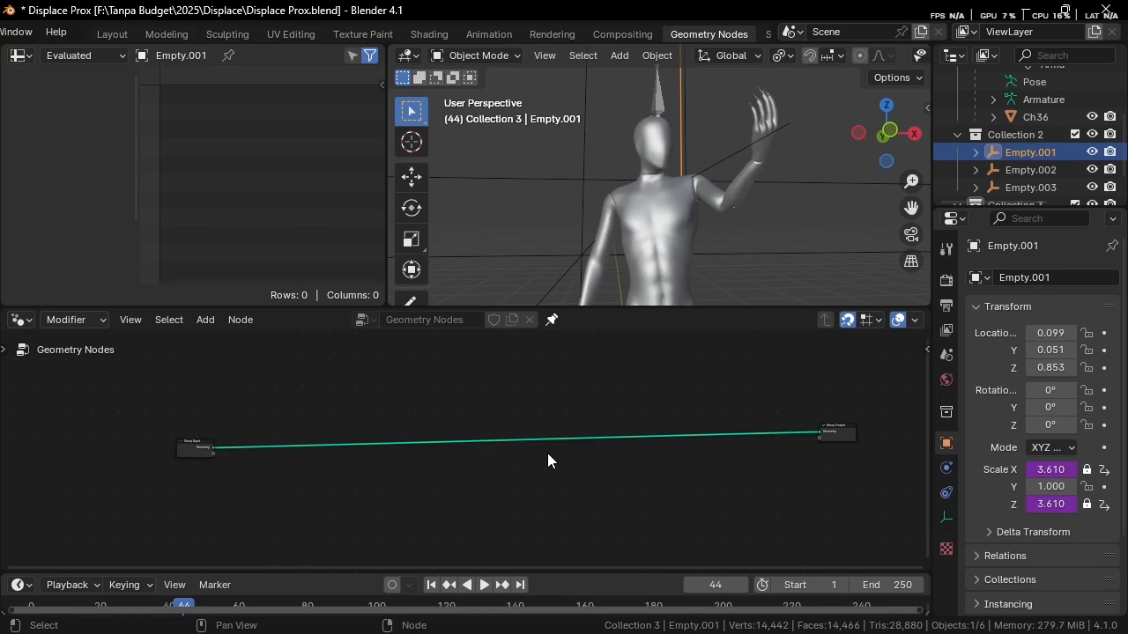
# Step: Move the Group Input node close to the Group Output node, leaving a short gap between them
pyautogui.moveTo(188, 457); pyautogui.dragTo(694, 433)
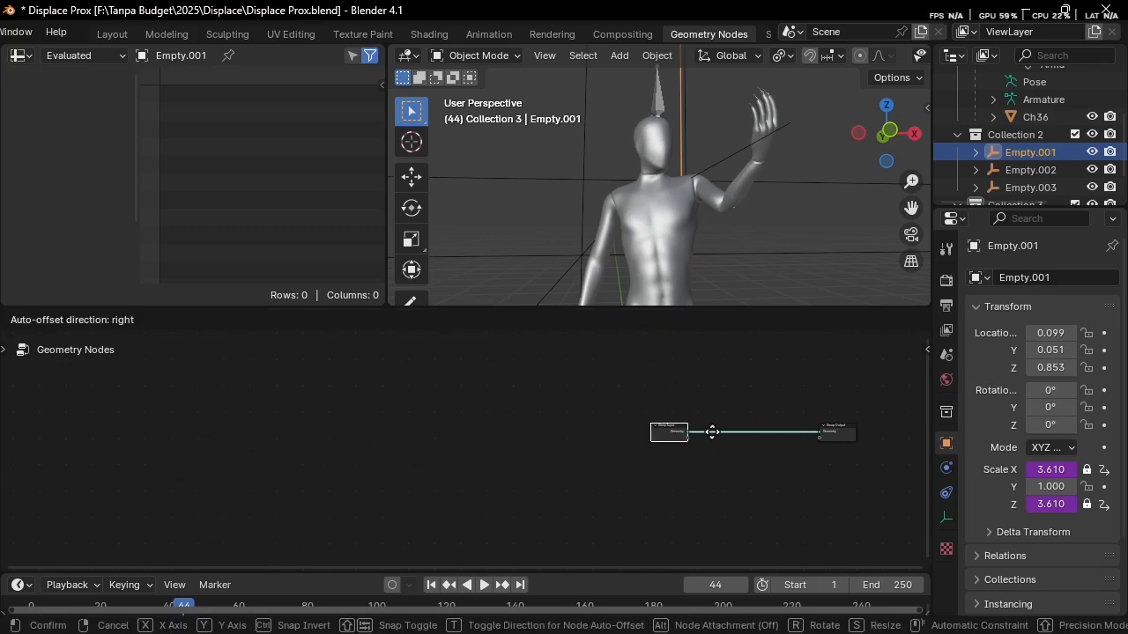
pyautogui.moveTo(694, 432); pyautogui.dragTo(387, 418, button='middle')
pyautogui.scroll(2, 382, 418)
pyautogui.press('g')
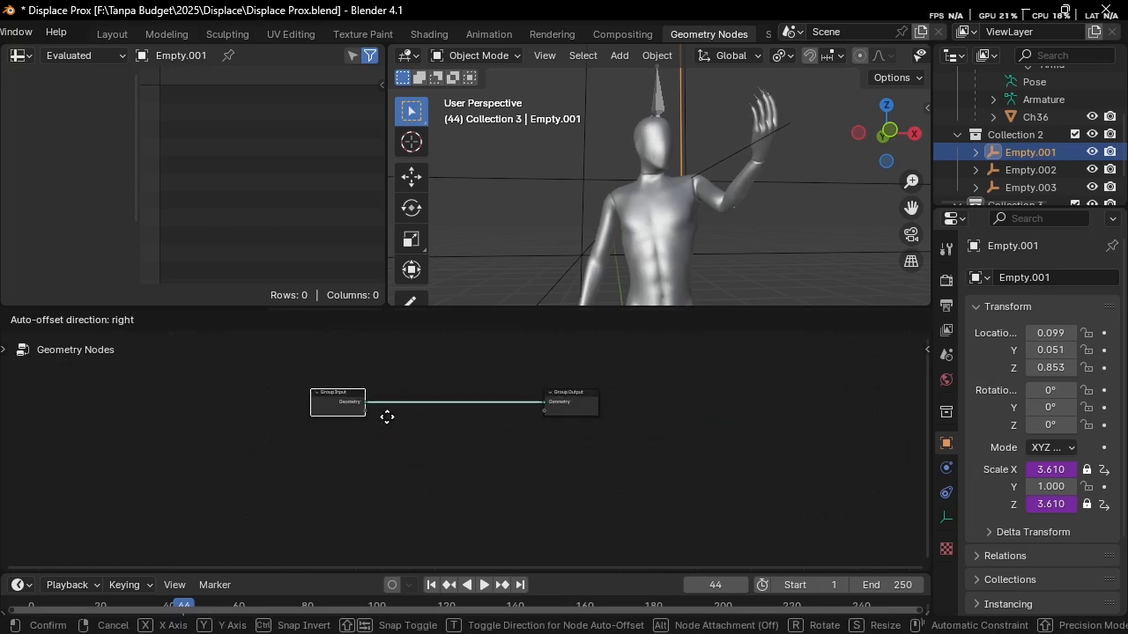
pyautogui.click(414, 419)
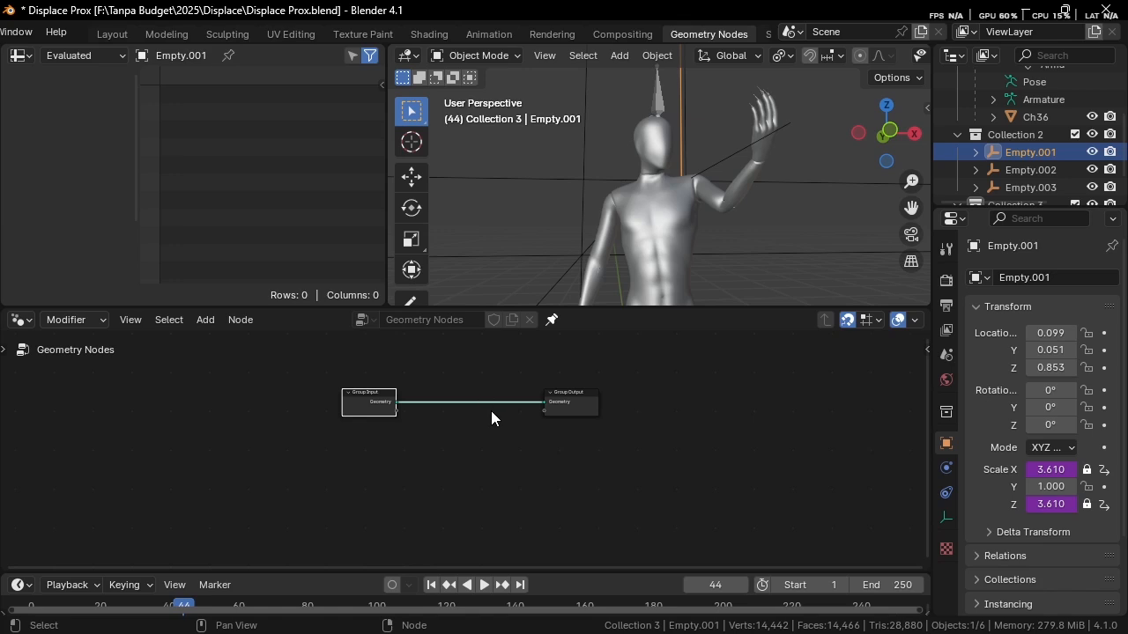
pyautogui.scroll(1, 486, 414)
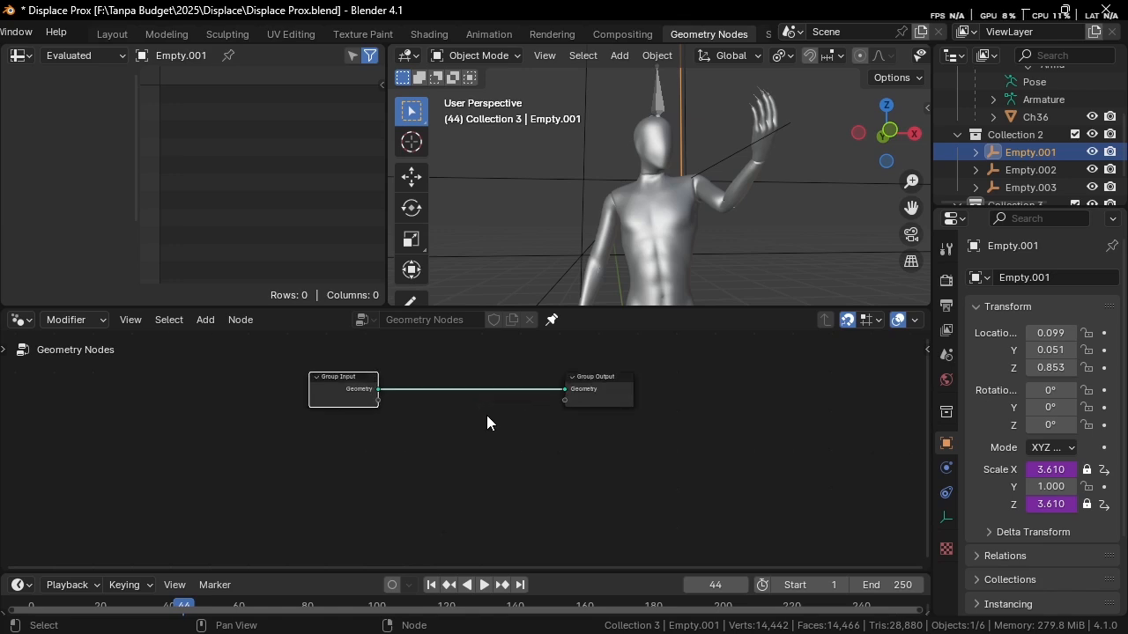
pyautogui.moveTo(484, 421); pyautogui.dragTo(481, 436, button='middle')
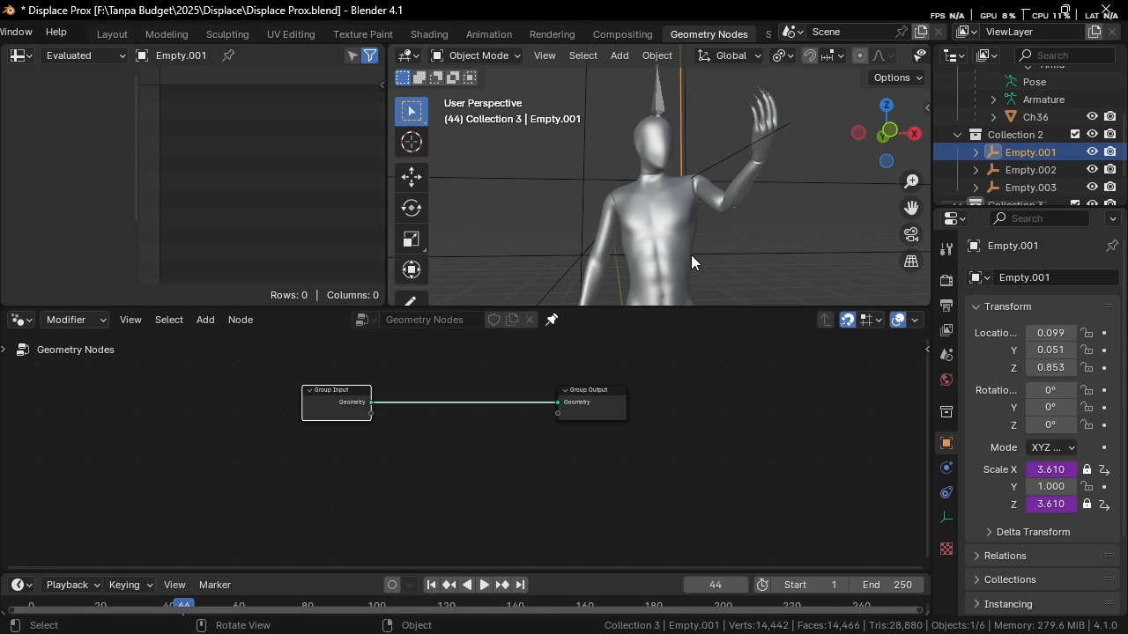
# Step: Select the character mesh Ch36 and insert a Store Named Attribute node into the link right after Group Input
pyautogui.scroll(5, 312, 423)
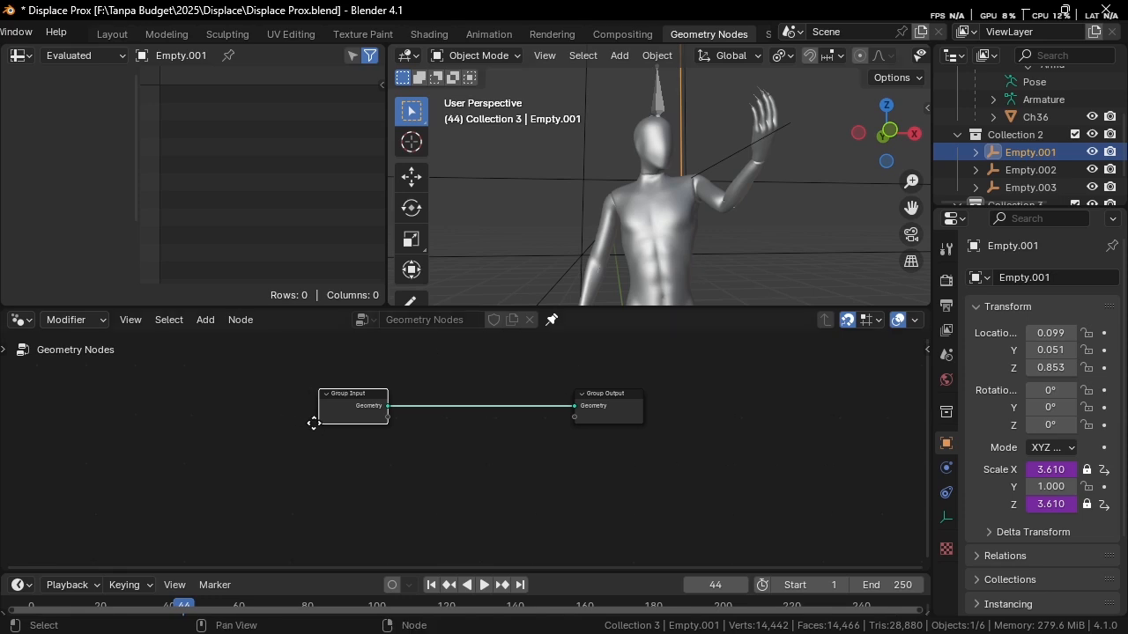
pyautogui.moveTo(456, 428); pyautogui.dragTo(221, 419)
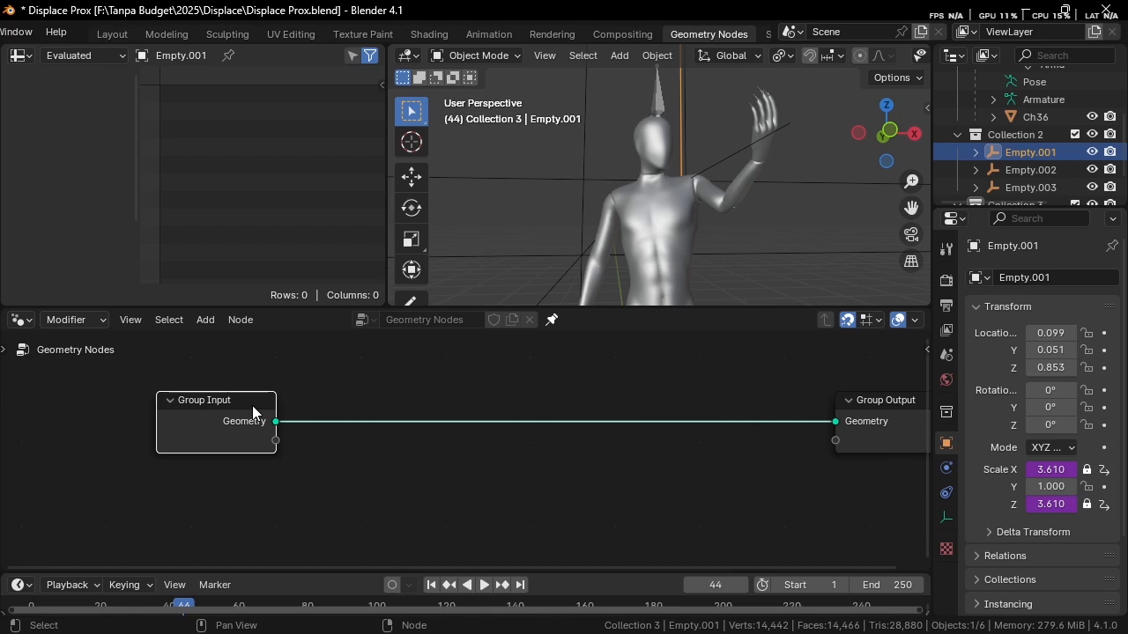
pyautogui.click(683, 209)
pyautogui.hotkey('shift', 'a')
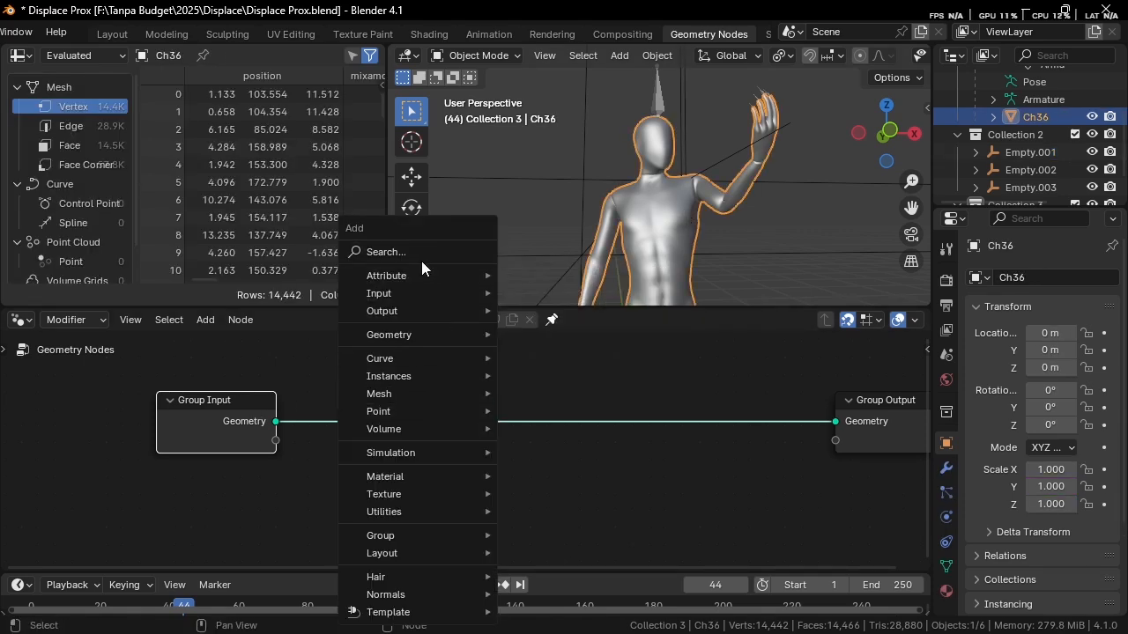
pyautogui.click(422, 259)
pyautogui.write('store named')
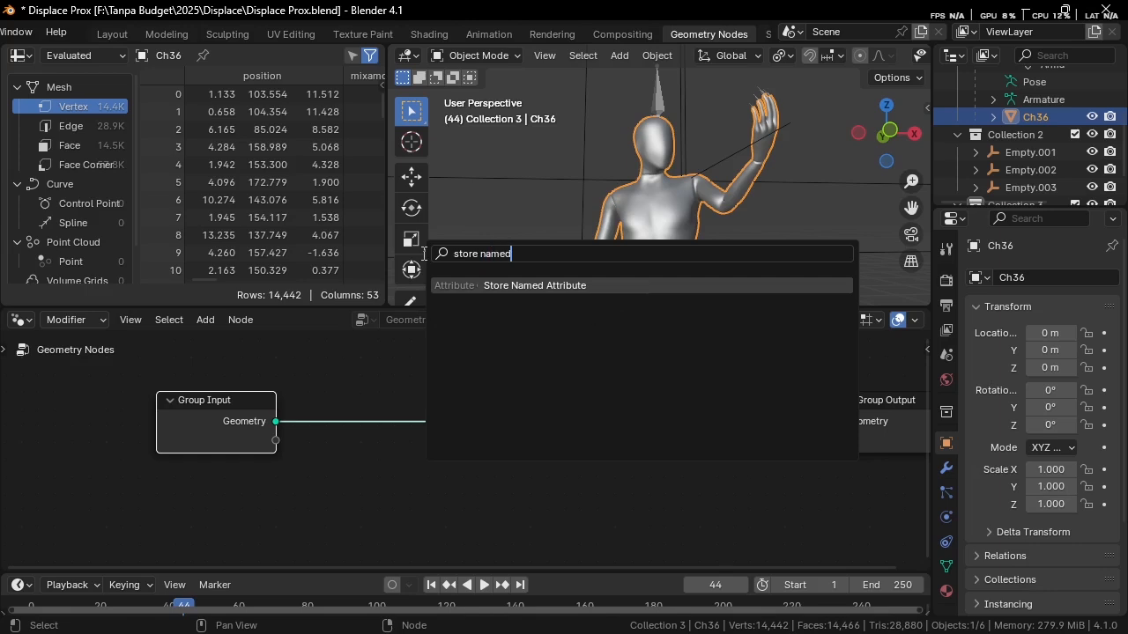
pyautogui.press('Return')
pyautogui.click(365, 387)
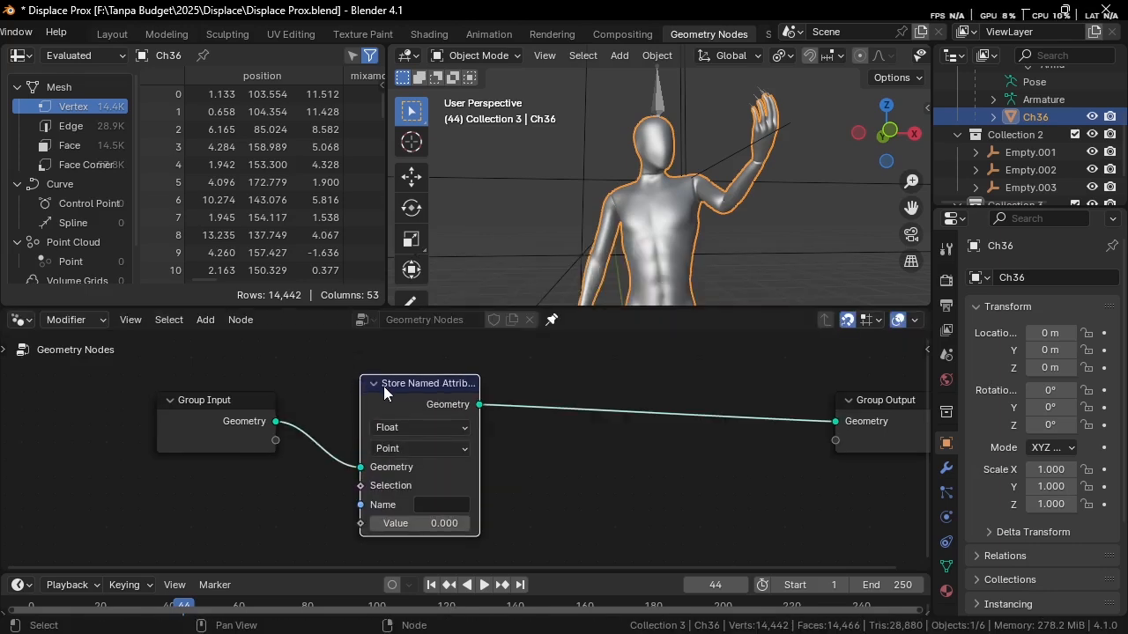
pyautogui.moveTo(398, 397); pyautogui.dragTo(372, 412)
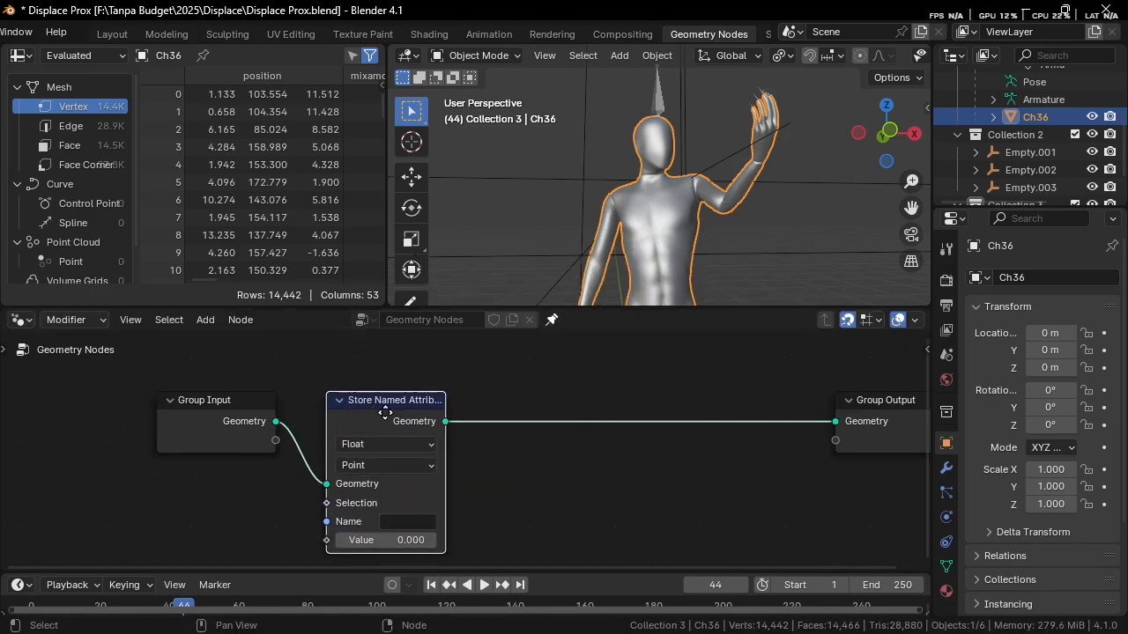
# Step: Set the Store Named Attribute node's data type to Vector
pyautogui.press('KP_Decimal')
pyautogui.click(459, 408)
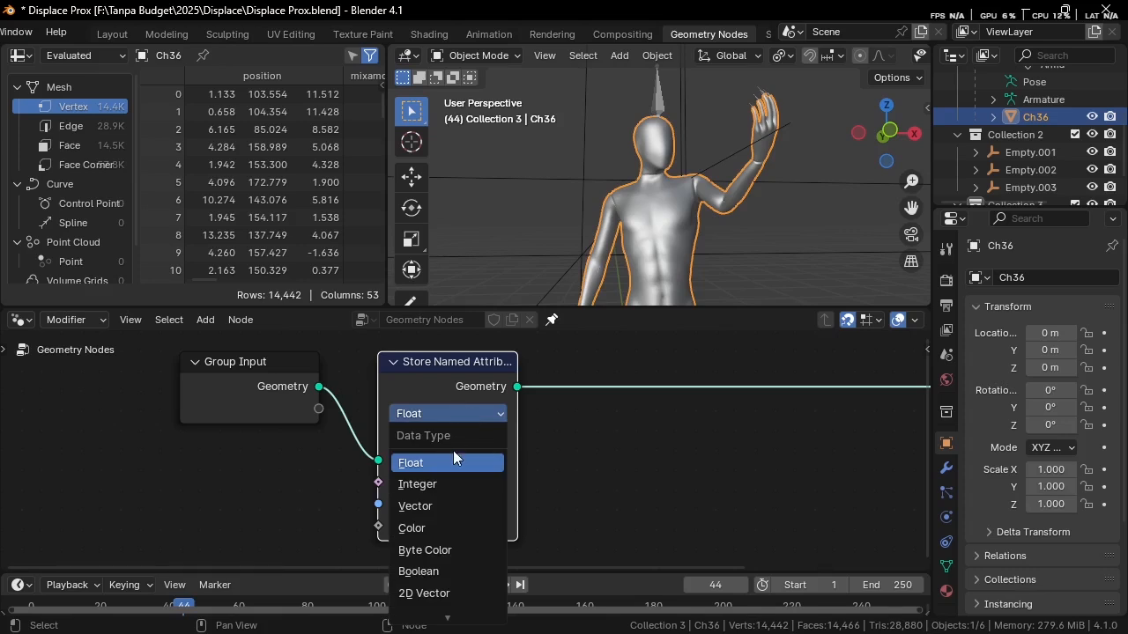
pyautogui.click(452, 501)
pyautogui.press('KP_Decimal')
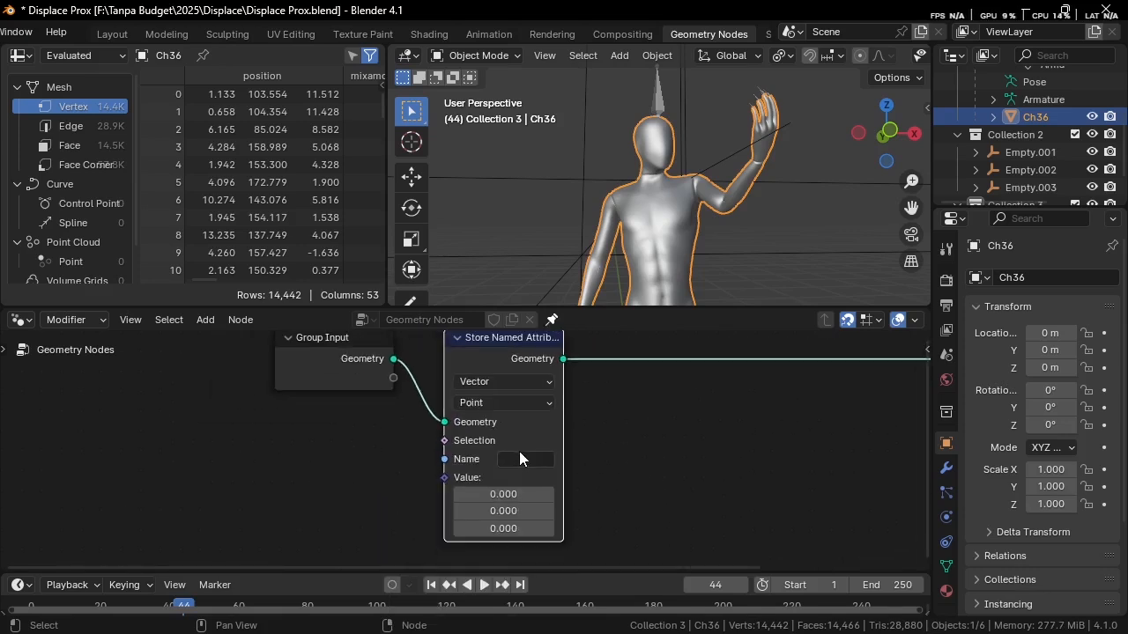
# Step: Keep the Store Named Attribute node's domain as Point and name the attribute Original_verts_positio
pyautogui.click(493, 405)
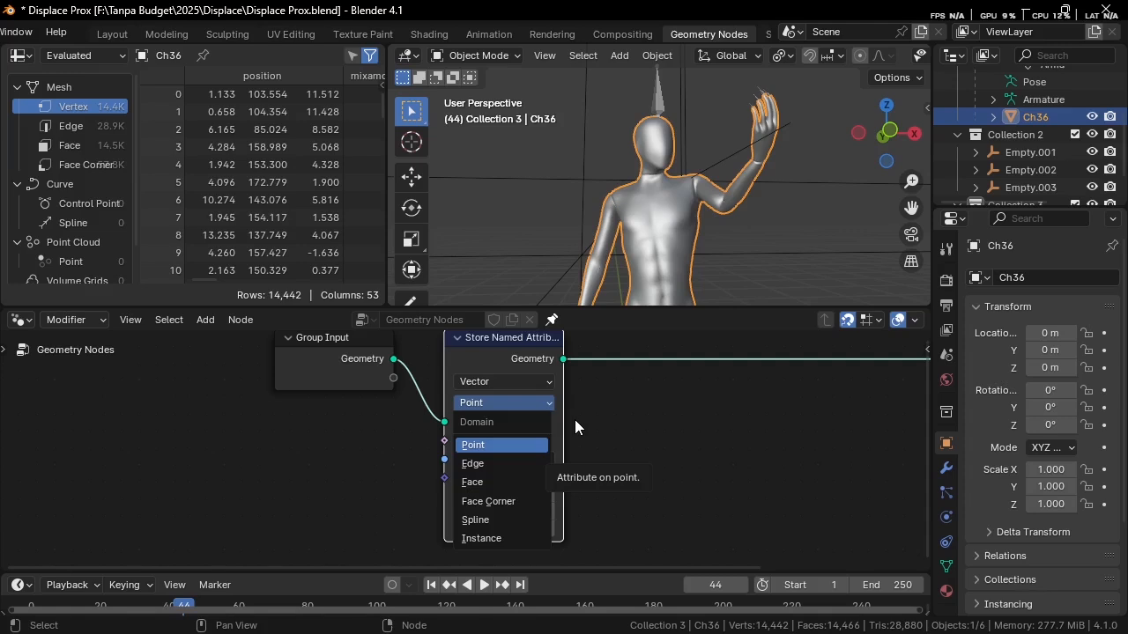
pyautogui.scroll(1, 564, 421)
pyautogui.click(605, 441)
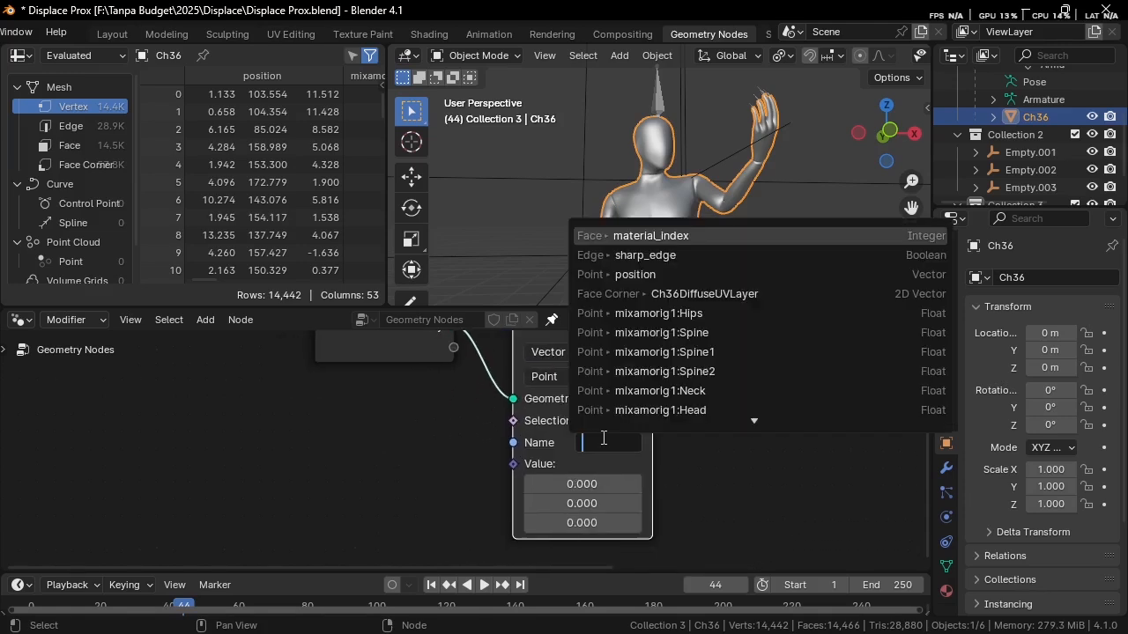
pyautogui.write('Ori')
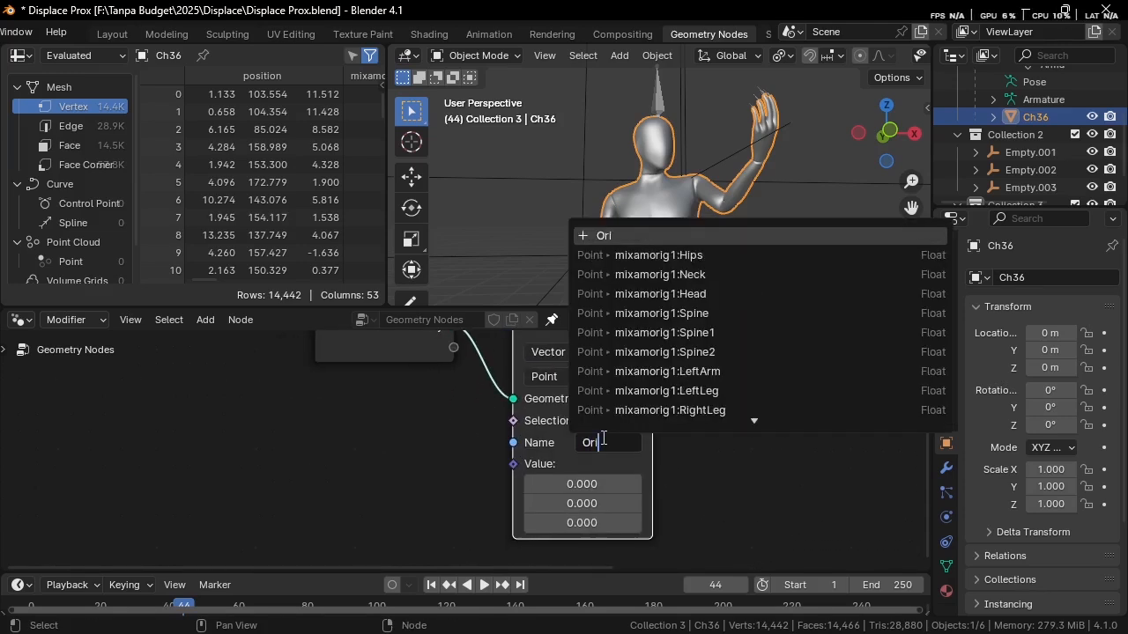
pyautogui.write('ginal')
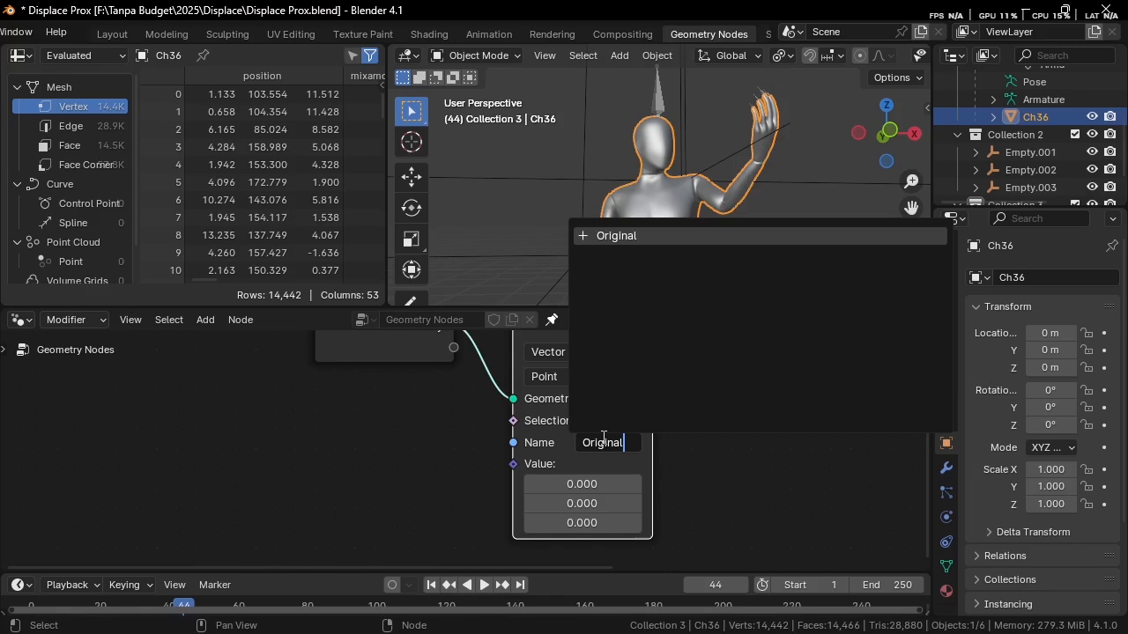
pyautogui.write('_v')
pyautogui.write('erts_positio')
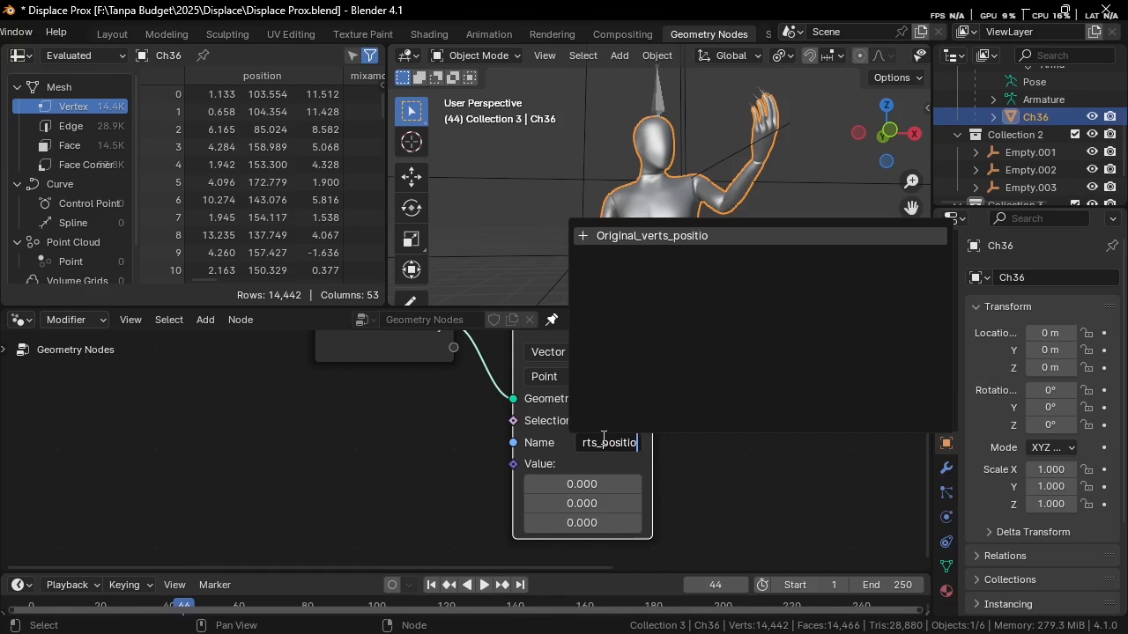
pyautogui.press('Return')
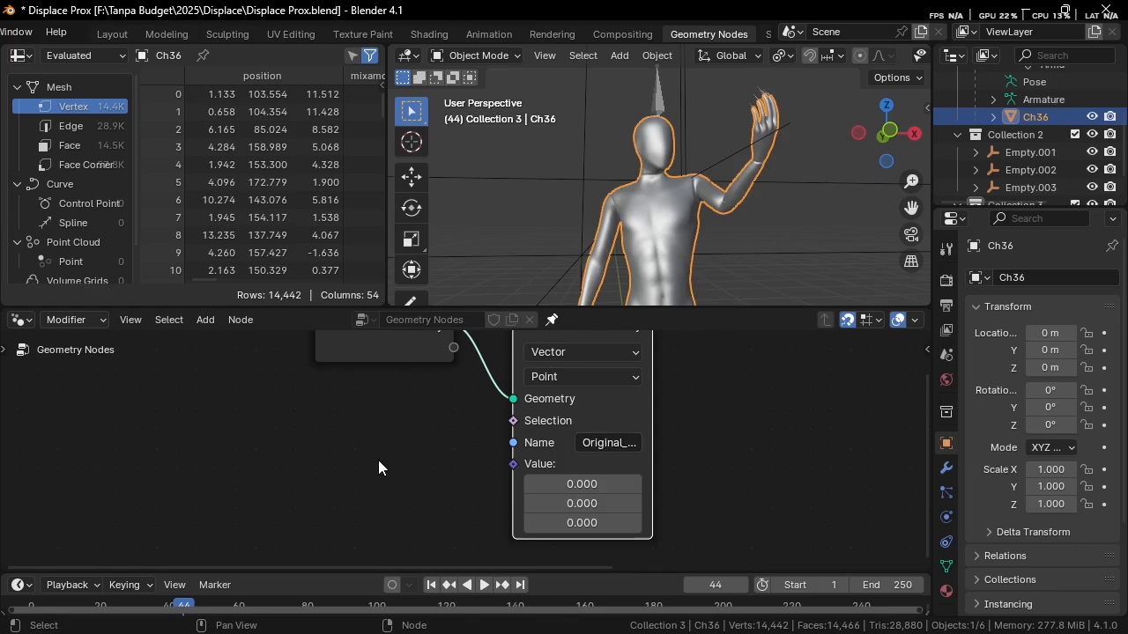
# Step: Add a Position node beside Store Named Attribute and connect its output to that node's Value input
pyautogui.hotkey('shift', 'a')
pyautogui.click(345, 253)
pyautogui.write('posi')
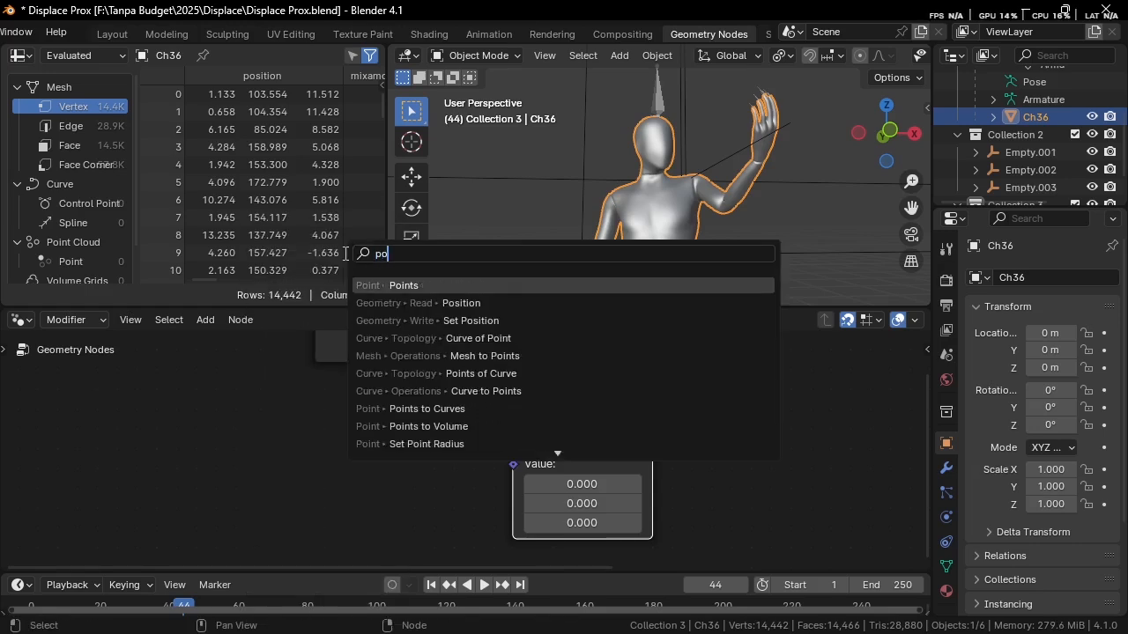
pyautogui.press('Return')
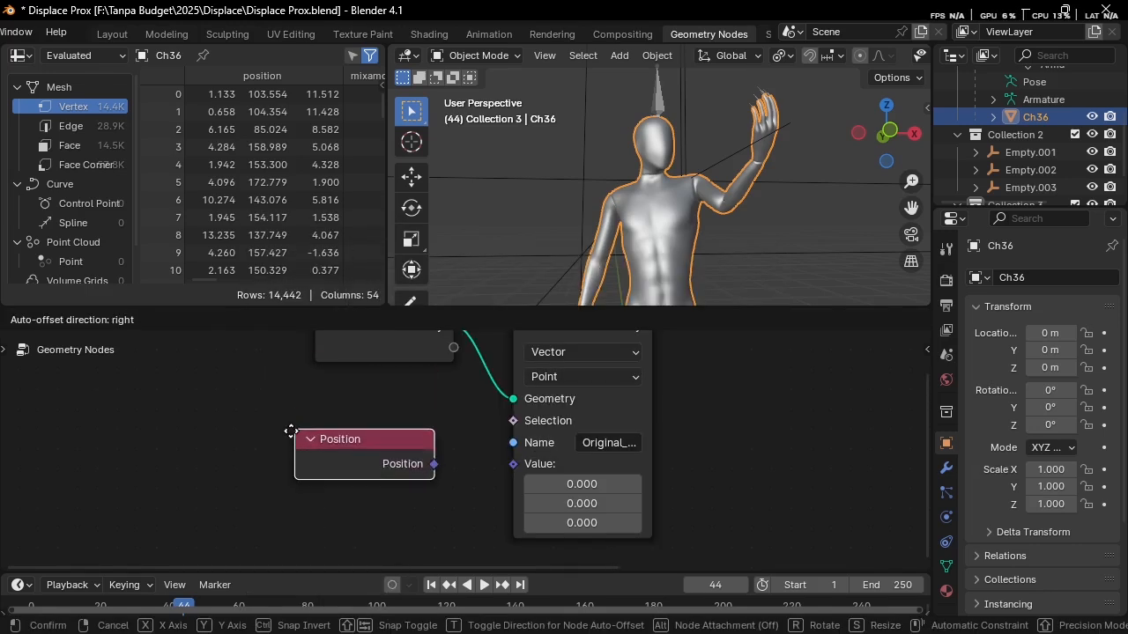
pyautogui.click(291, 433)
pyautogui.moveTo(433, 464); pyautogui.dragTo(514, 464)
# Step: Place the Position node beneath Store Named Attribute and shift both, together with Group Input, away from Group Output
pyautogui.moveTo(378, 455); pyautogui.dragTo(527, 509)
pyautogui.scroll(-3, 369, 493)
pyautogui.moveTo(284, 514); pyautogui.dragTo(479, 372)
pyautogui.press('g')
pyautogui.click(362, 372)
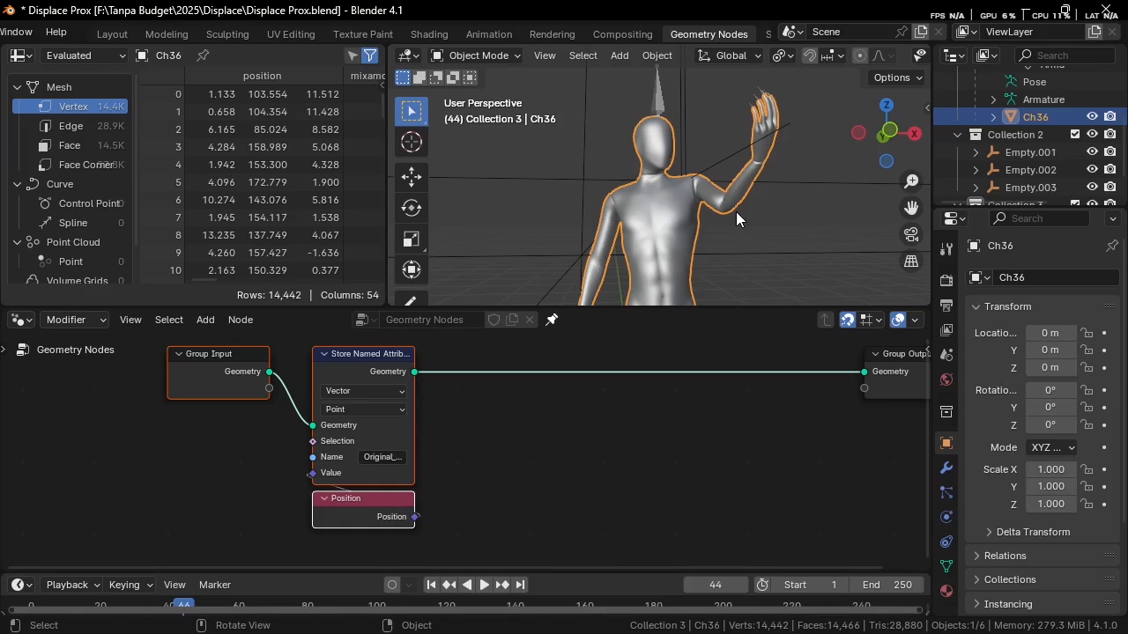
# Step: Insert a Set Position node into the link just before Group Output and align it with that node
pyautogui.press('Home')
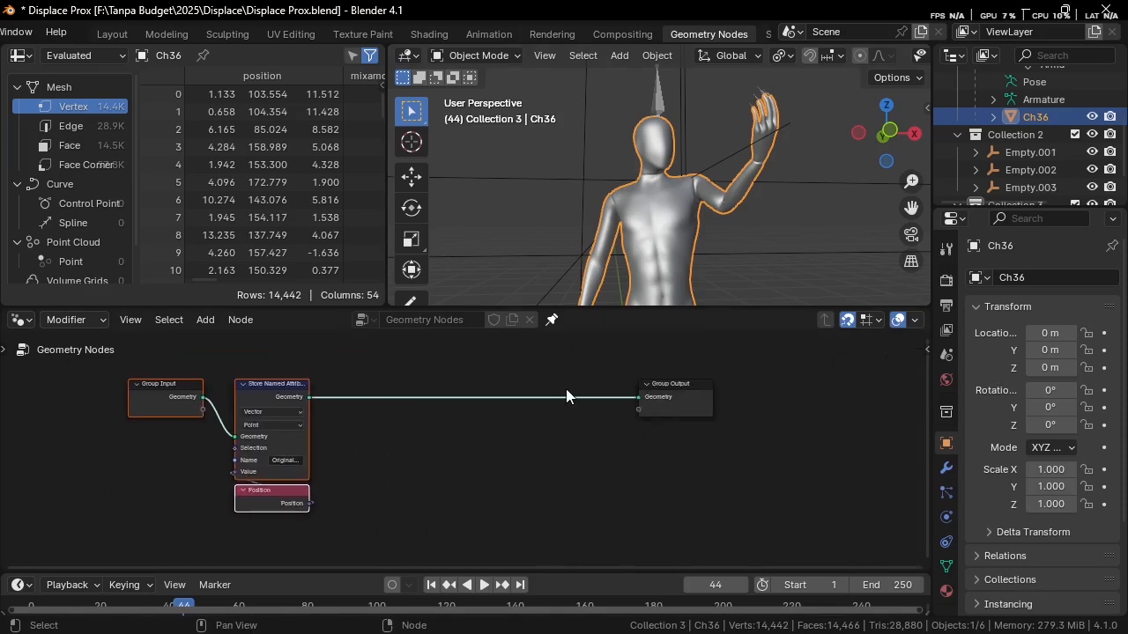
pyautogui.hotkey('shift', 'a')
pyautogui.write('set pos')
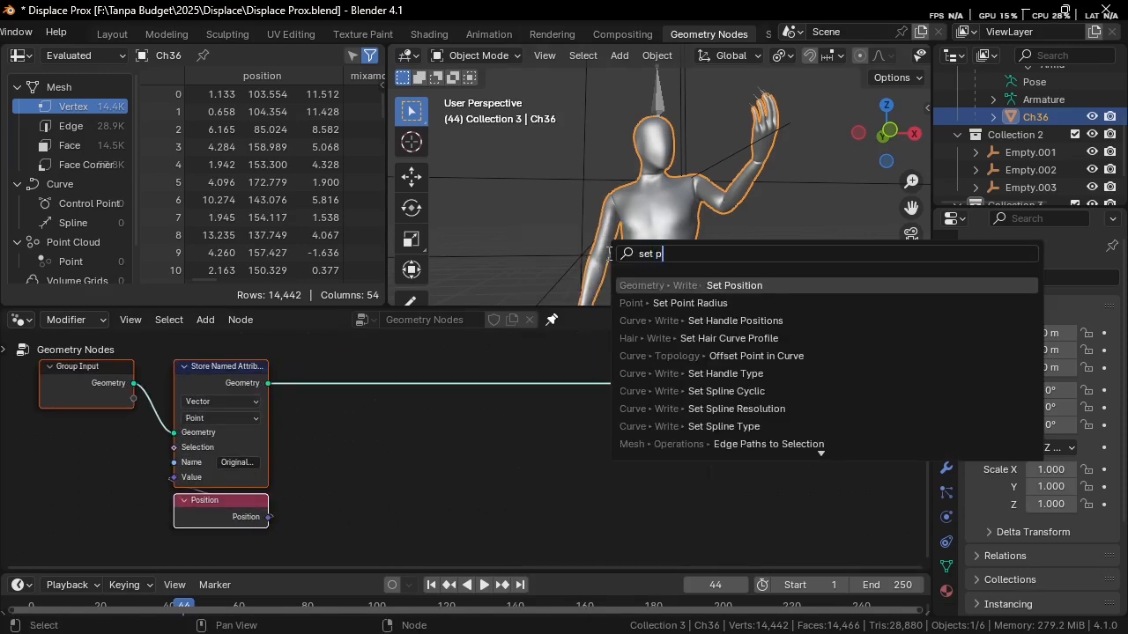
pyautogui.press('Return')
pyautogui.click(579, 398)
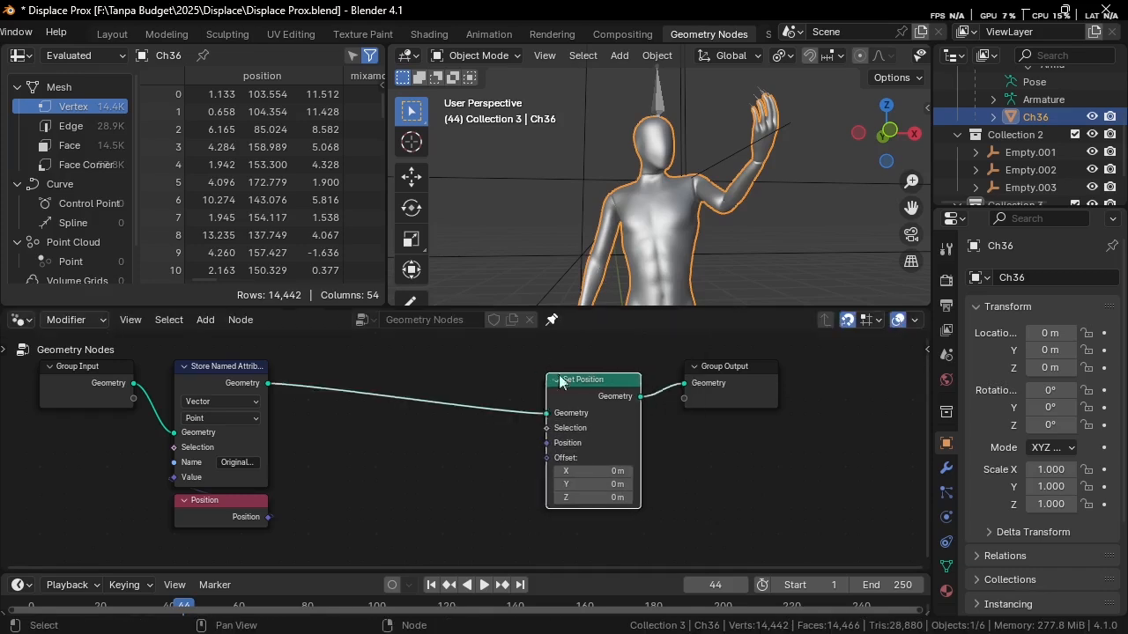
pyautogui.moveTo(582, 404); pyautogui.dragTo(576, 393)
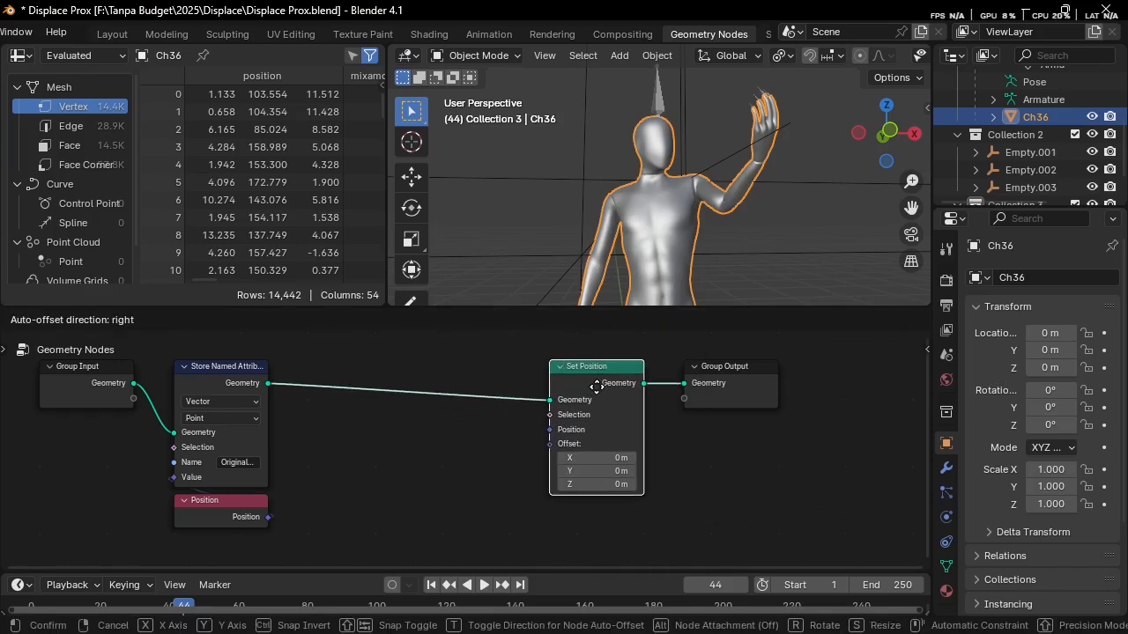
pyautogui.click(590, 393)
# Step: Move Group Input, Store Named Attribute and Position farther from Set Position to widen the gap
pyautogui.moveTo(571, 455); pyautogui.dragTo(614, 399, button='middle')
pyautogui.scroll(-2, 652, 401)
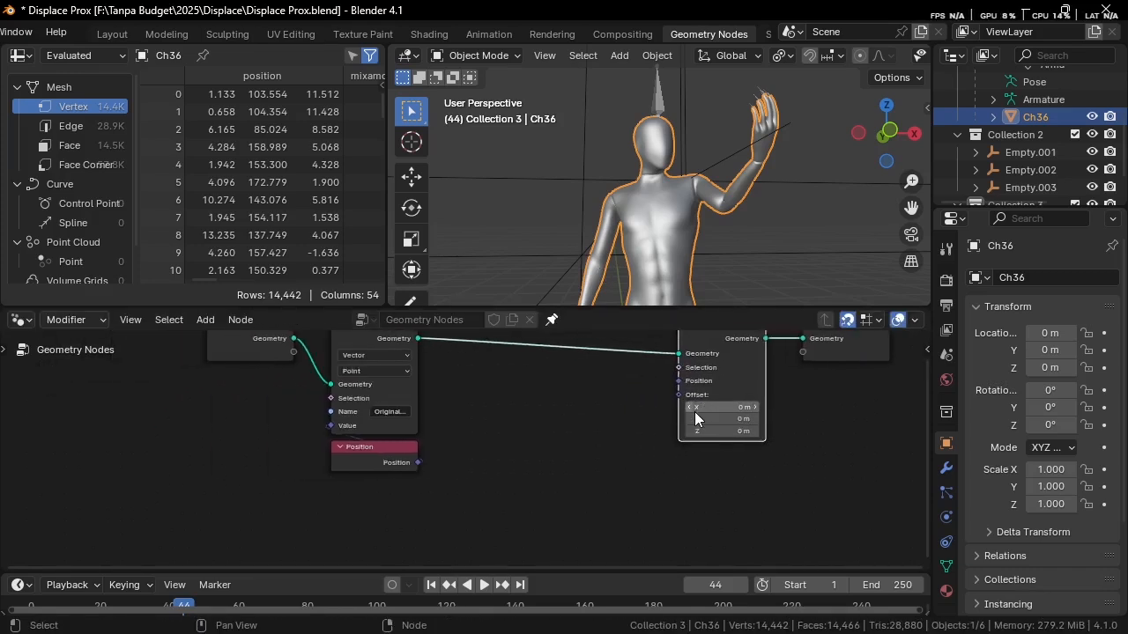
pyautogui.moveTo(404, 347); pyautogui.dragTo(285, 357)
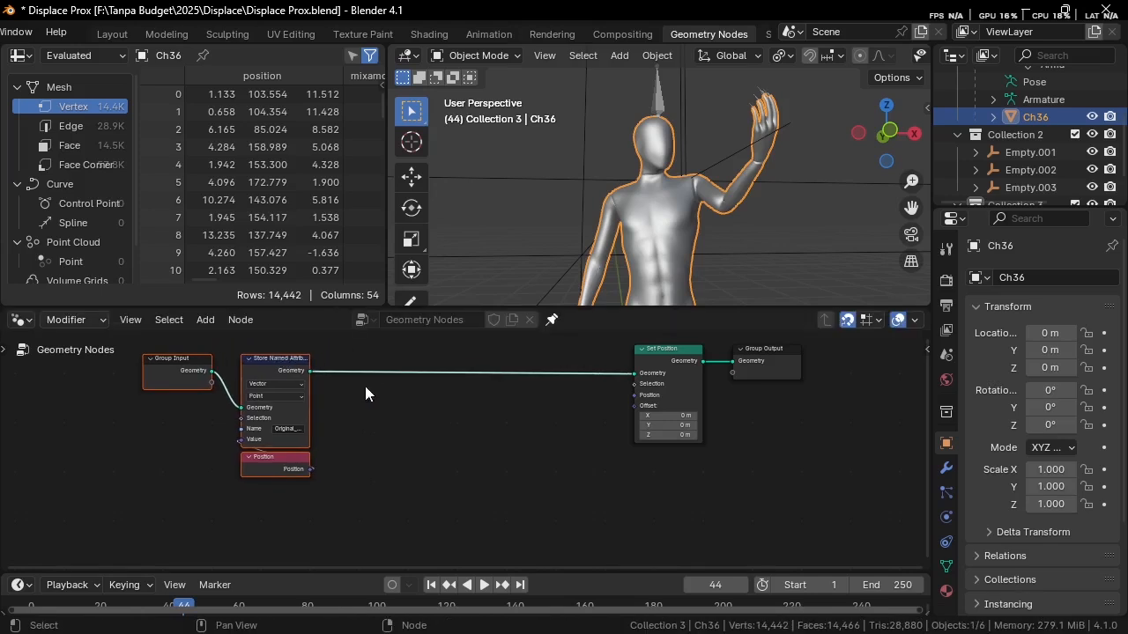
# Step: Add a Normal node beside the Position node
pyautogui.scroll(1, 266, 359)
pyautogui.hotkey('shift', 'a')
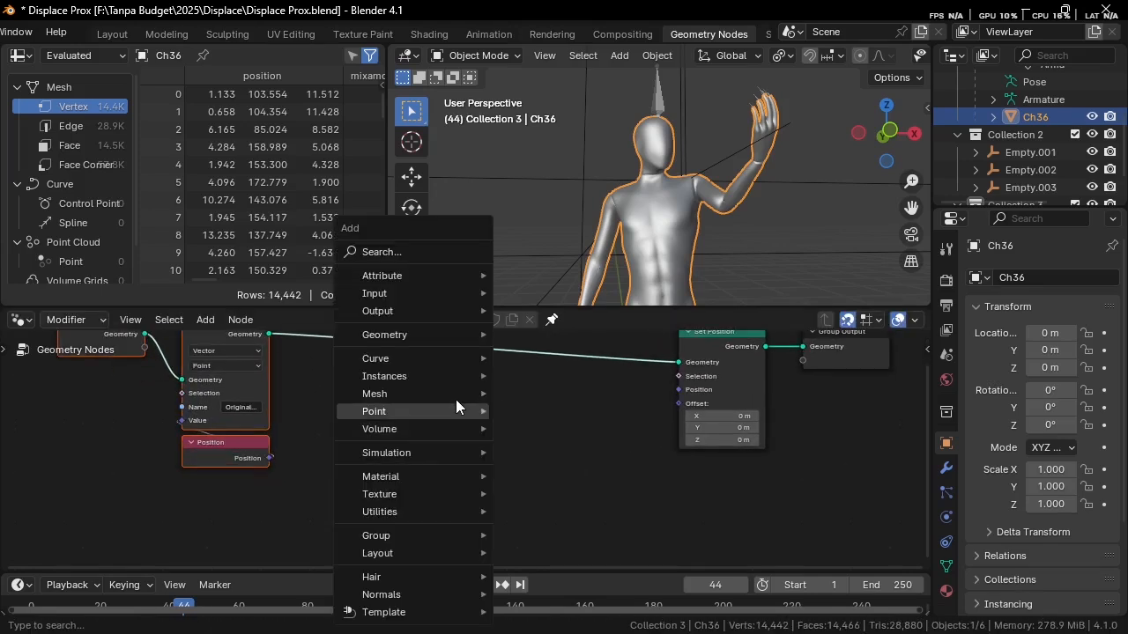
pyautogui.click(411, 254)
pyautogui.write('normal')
pyautogui.press('Return')
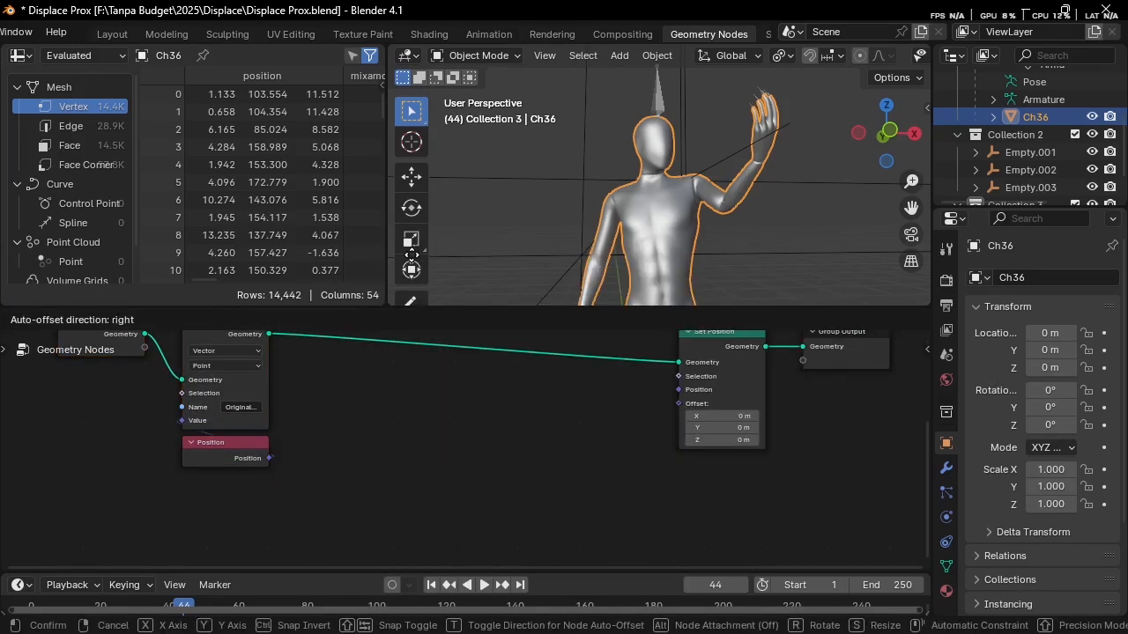
pyautogui.click(326, 445)
# Step: Add a Vector Math node between the Normal node and Set Position
pyautogui.hotkey('shift', 'a')
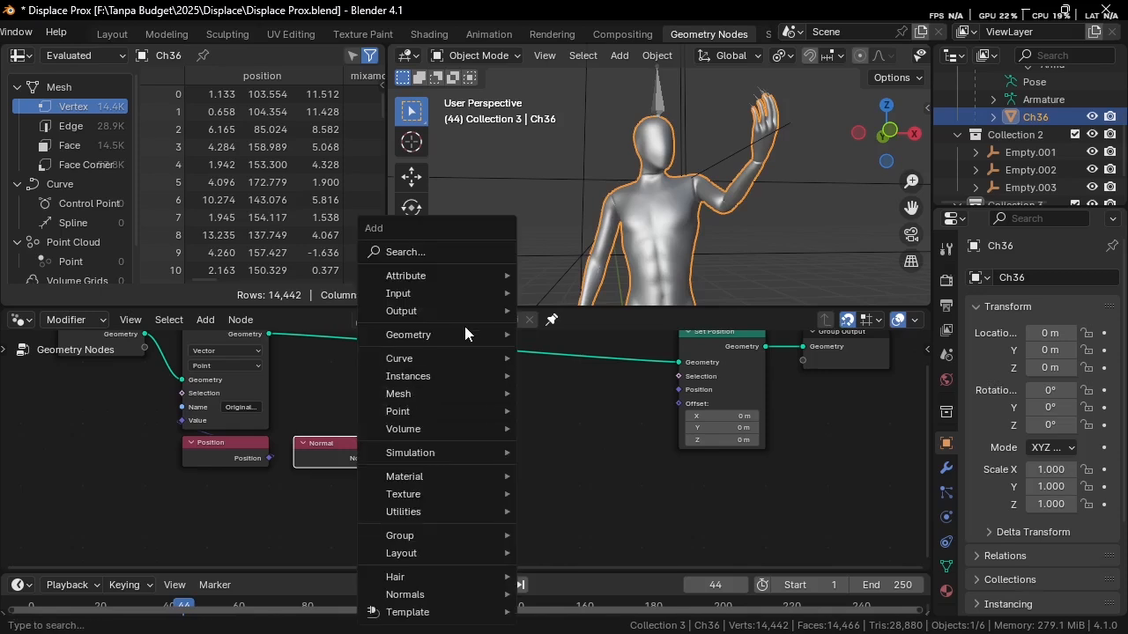
pyautogui.click(438, 251)
pyautogui.write('vector mat')
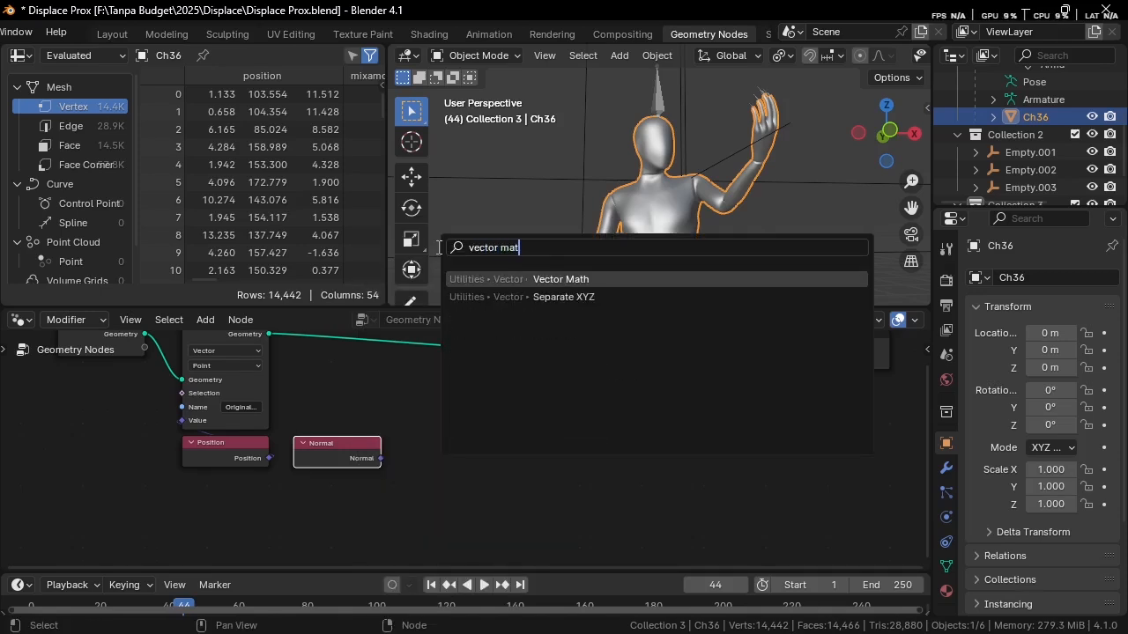
pyautogui.press('Return')
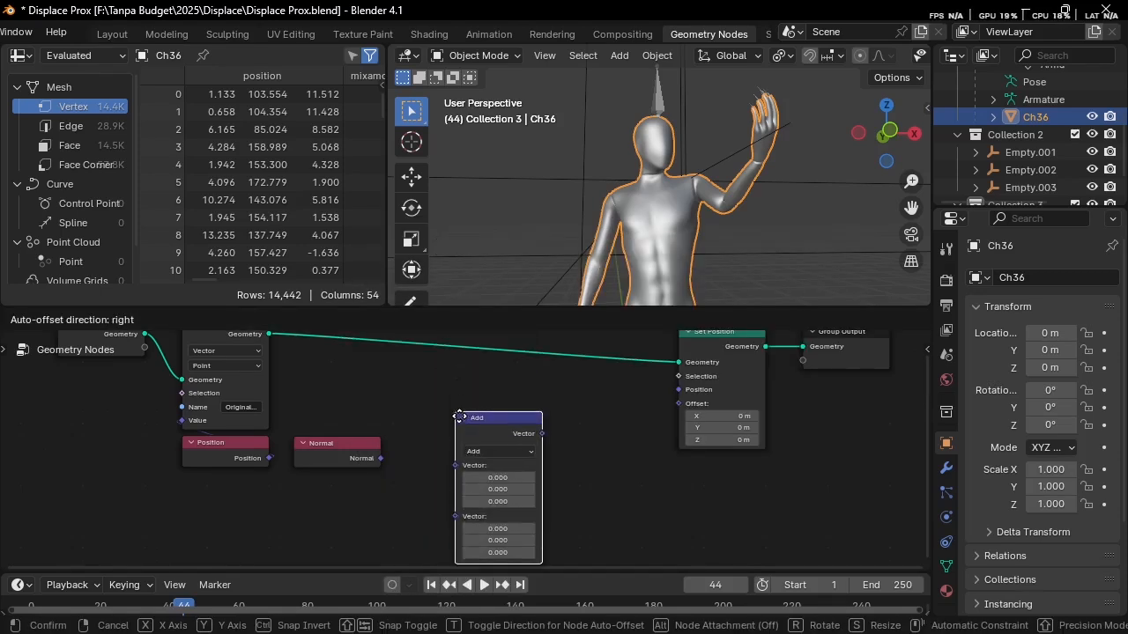
pyautogui.click(449, 436)
# Step: Add a Noise Texture node directly beneath the Normal node
pyautogui.scroll(2, 451, 465)
pyautogui.moveTo(440, 477); pyautogui.dragTo(480, 426, button='middle')
pyautogui.hotkey('shift', 'a')
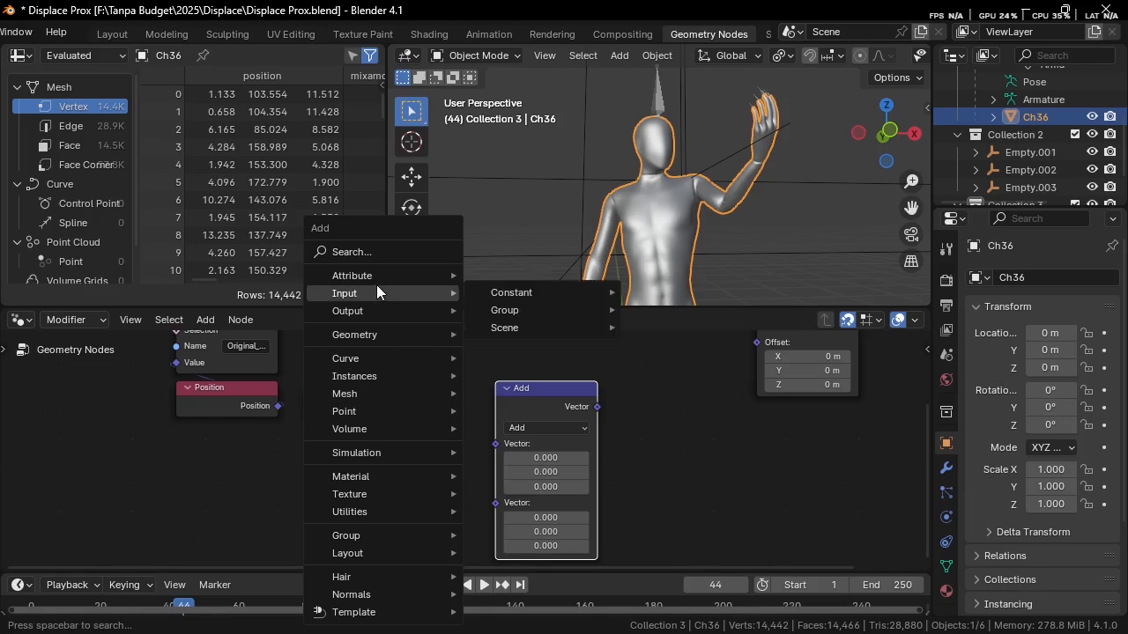
pyautogui.click(370, 253)
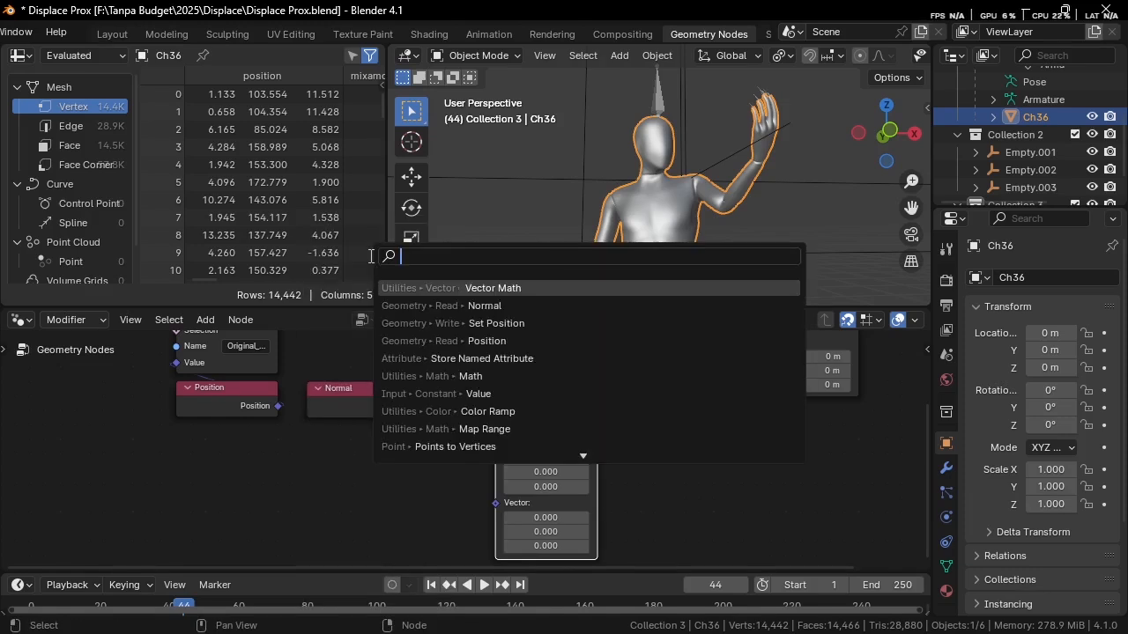
pyautogui.write('noise')
pyautogui.press('Return')
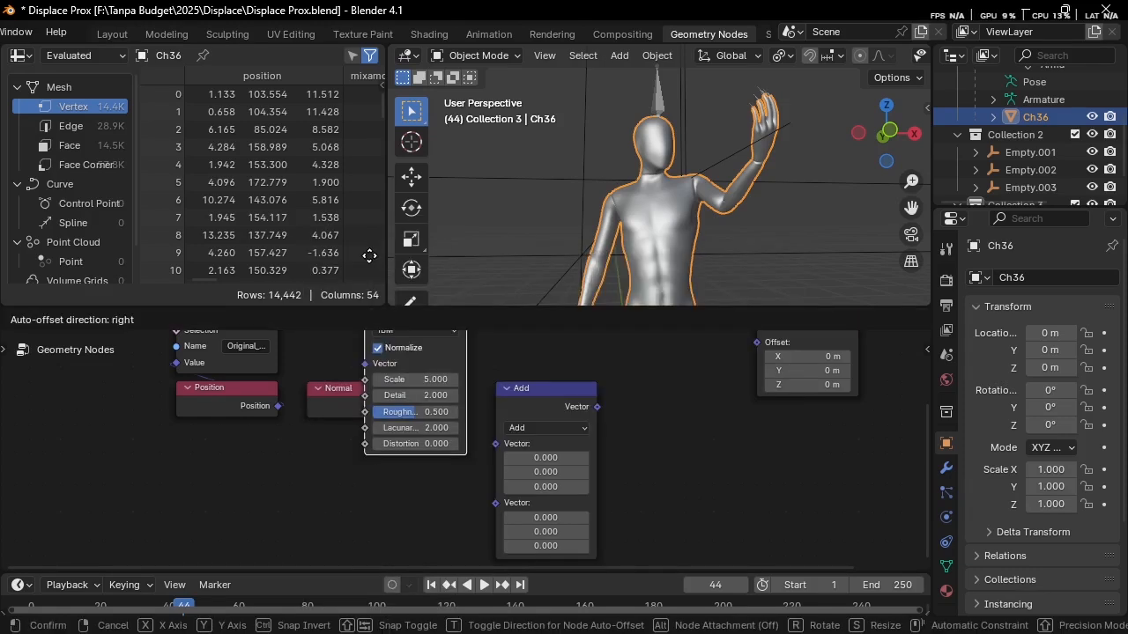
pyautogui.click(319, 449)
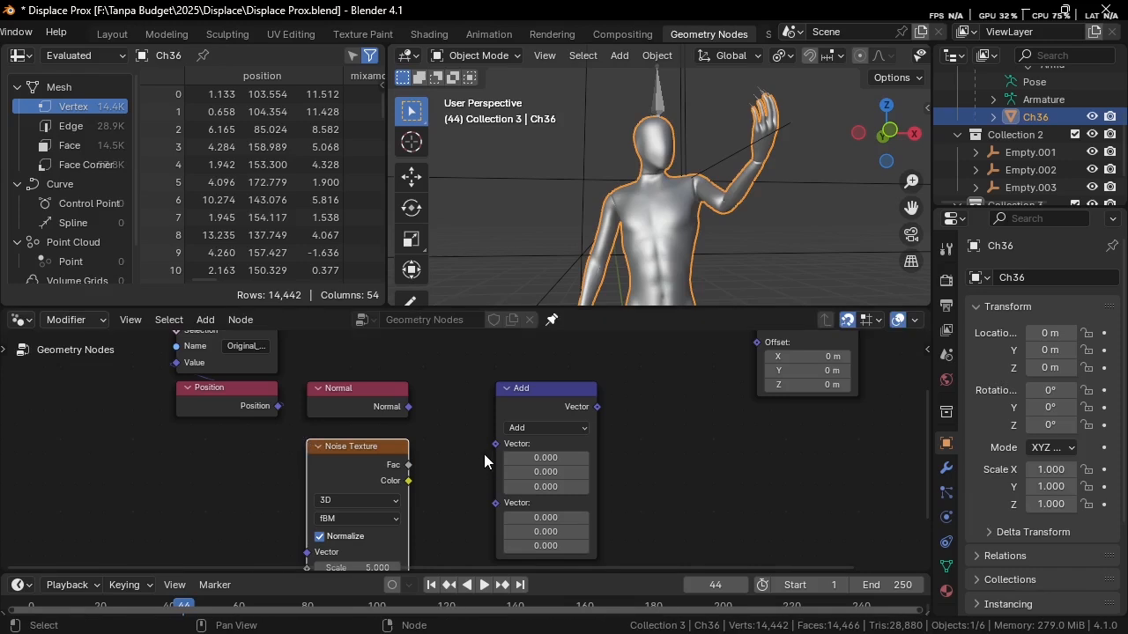
# Step: Try feeding the Noise Texture's Fac output into Set Position's Offset, check the mesh, and disconnect it again
pyautogui.scroll(-2, 426, 451)
pyautogui.scroll(3, 463, 422)
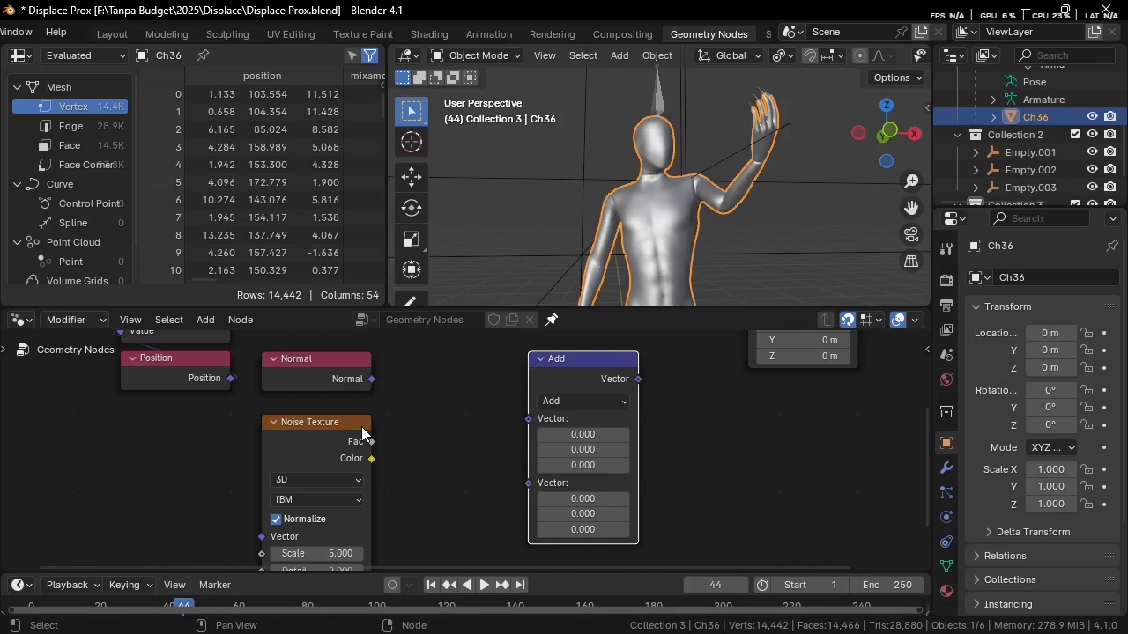
pyautogui.moveTo(362, 434); pyautogui.dragTo(736, 388)
pyautogui.moveTo(637, 179); pyautogui.dragTo(640, 182, button='middle')
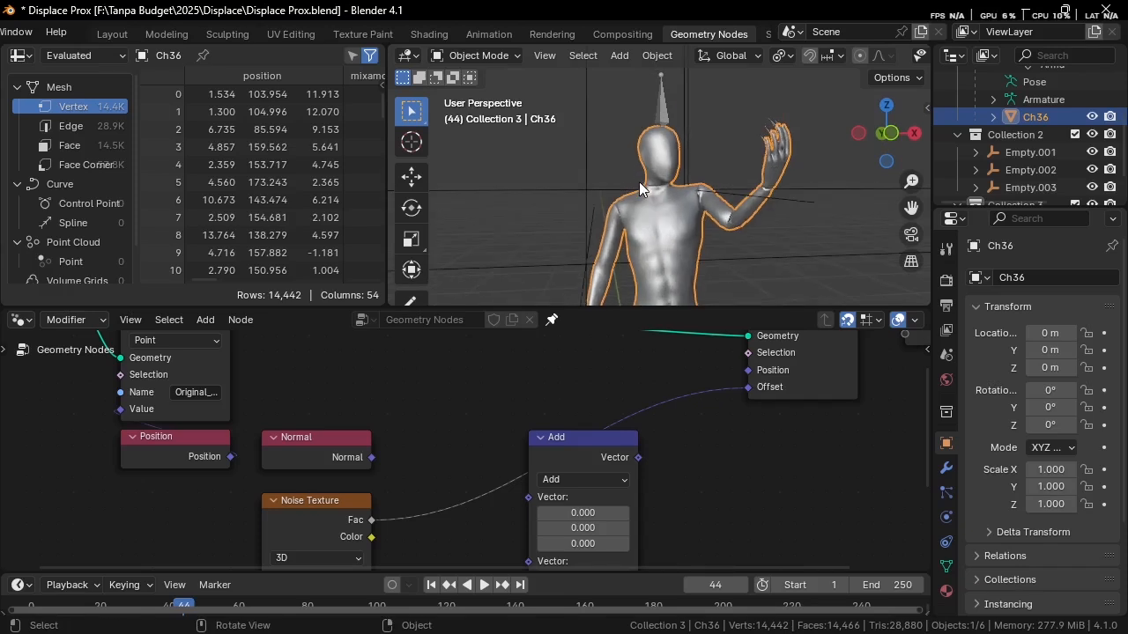
pyautogui.moveTo(768, 395); pyautogui.dragTo(628, 395)
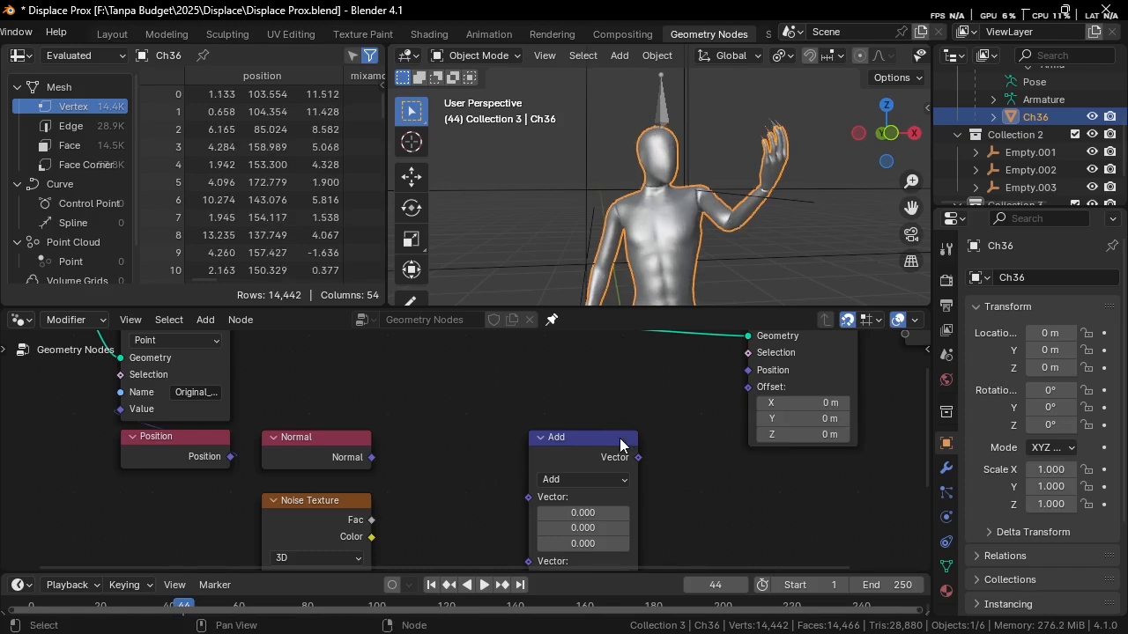
# Step: Move the Noise Texture node beneath the Position node, leaving its outputs unconnected
pyautogui.moveTo(601, 463); pyautogui.dragTo(609, 396, button='middle')
pyautogui.scroll(1, 559, 407)
pyautogui.moveTo(334, 459); pyautogui.dragTo(183, 454)
pyautogui.moveTo(225, 459); pyautogui.dragTo(328, 457, button='middle')
pyautogui.scroll(1, 331, 457)
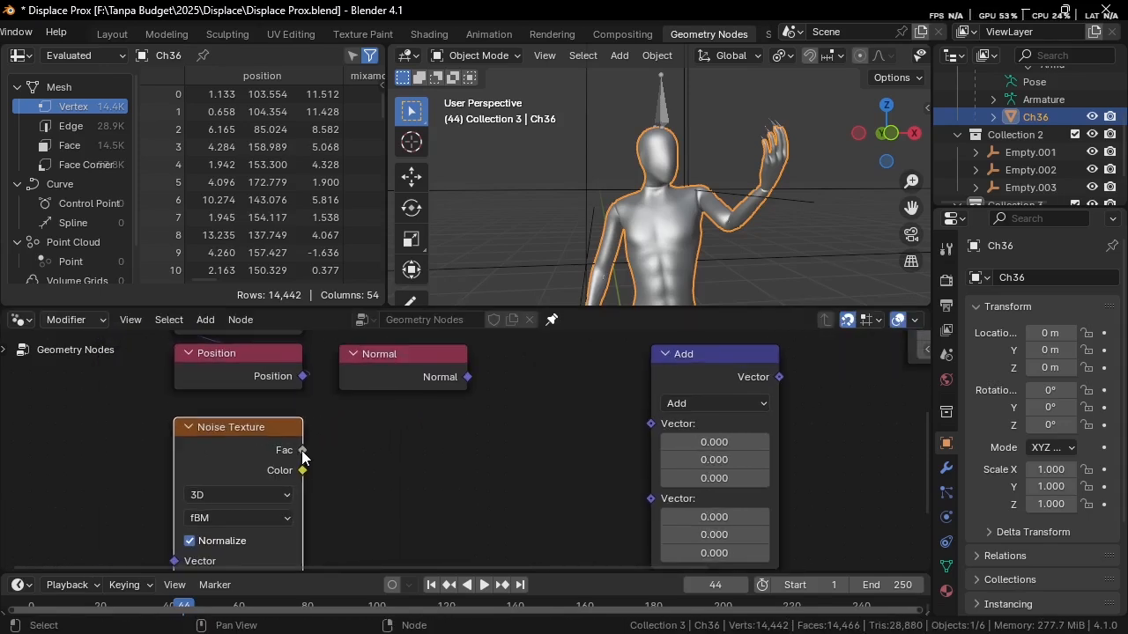
pyautogui.moveTo(302, 450); pyautogui.dragTo(394, 502)
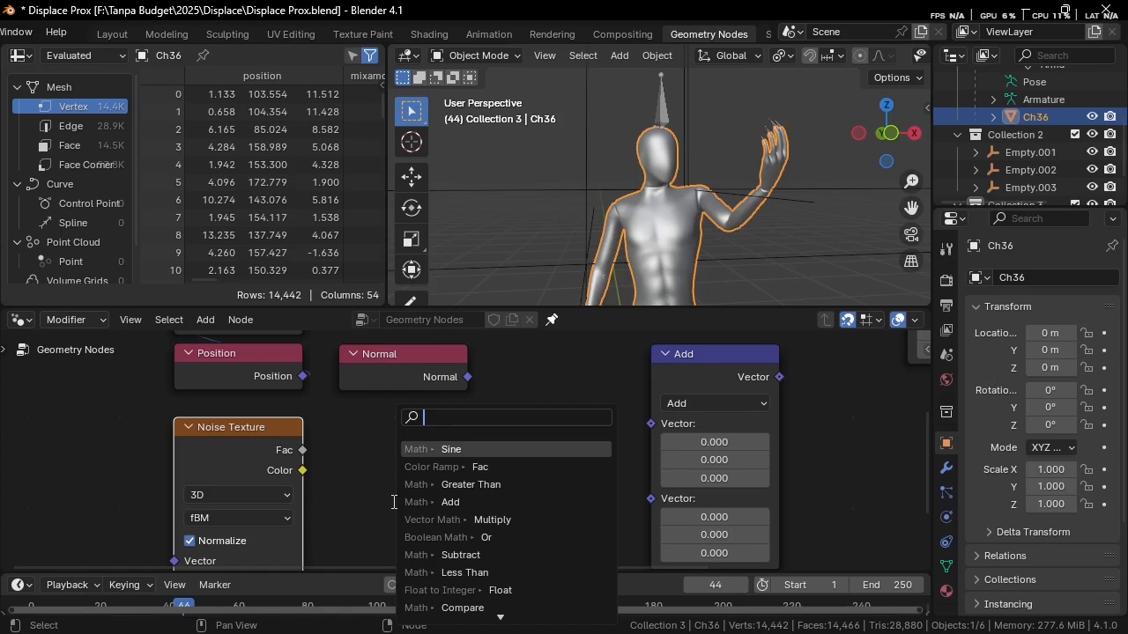
pyautogui.press('Escape')
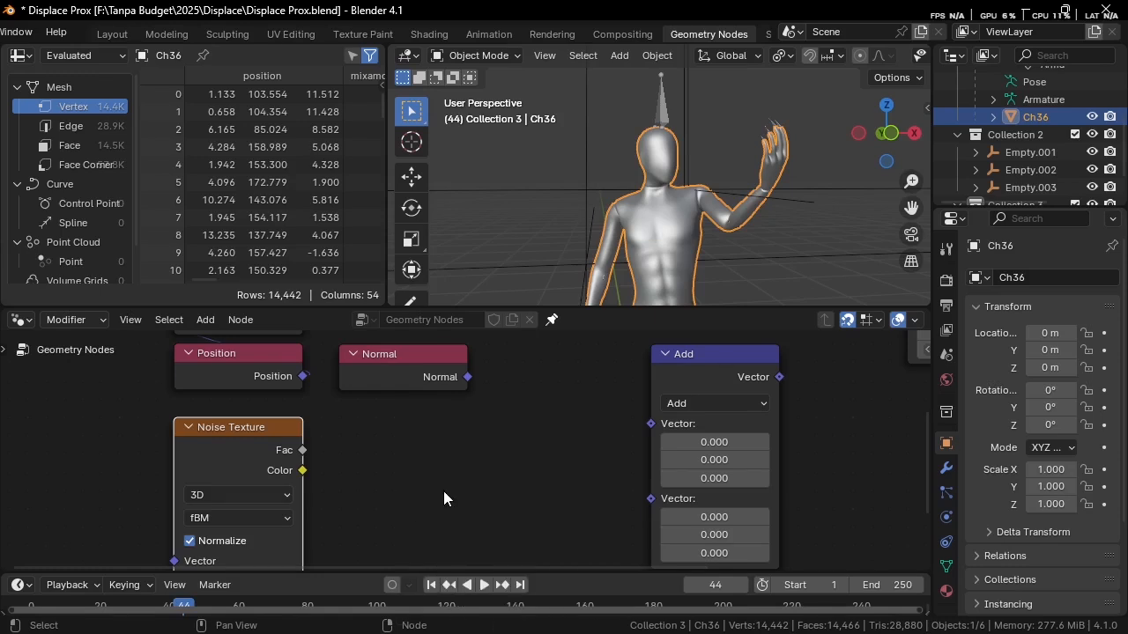
# Step: Duplicate the Vector Math node, place the copy beside Noise Texture and set its operation to Subtract
pyautogui.moveTo(714, 372); pyautogui.dragTo(735, 355, button='middle')
pyautogui.hotkey('shift', 'd')
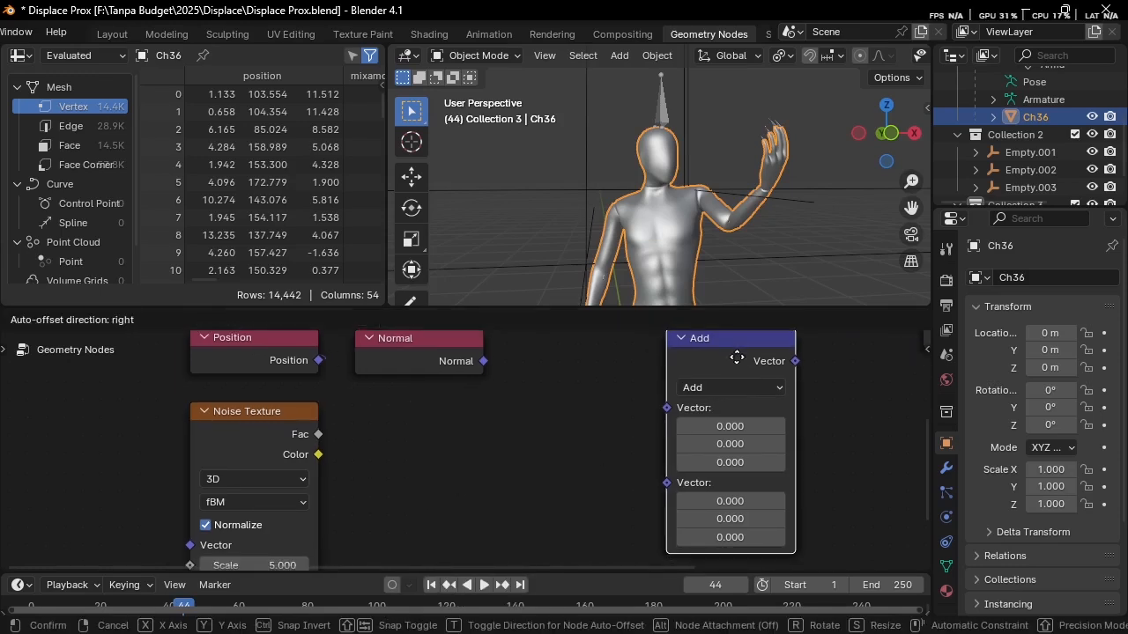
pyautogui.click(456, 432)
pyautogui.click(464, 455)
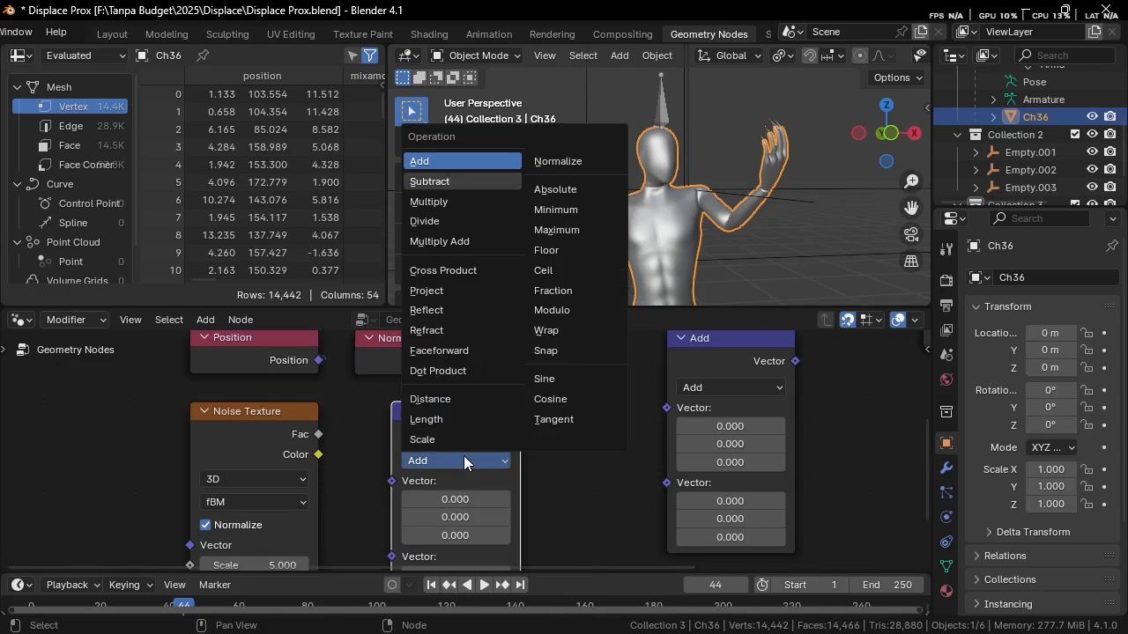
pyautogui.click(441, 181)
# Step: Connect the Noise Texture's Color to the Subtract node's first vector and set all three second-vector components to 0.5
pyautogui.moveTo(495, 474); pyautogui.dragTo(538, 418, button='middle')
pyautogui.moveTo(362, 399); pyautogui.dragTo(460, 457)
pyautogui.scroll(1, 513, 453)
pyautogui.doubleClick(517, 448)
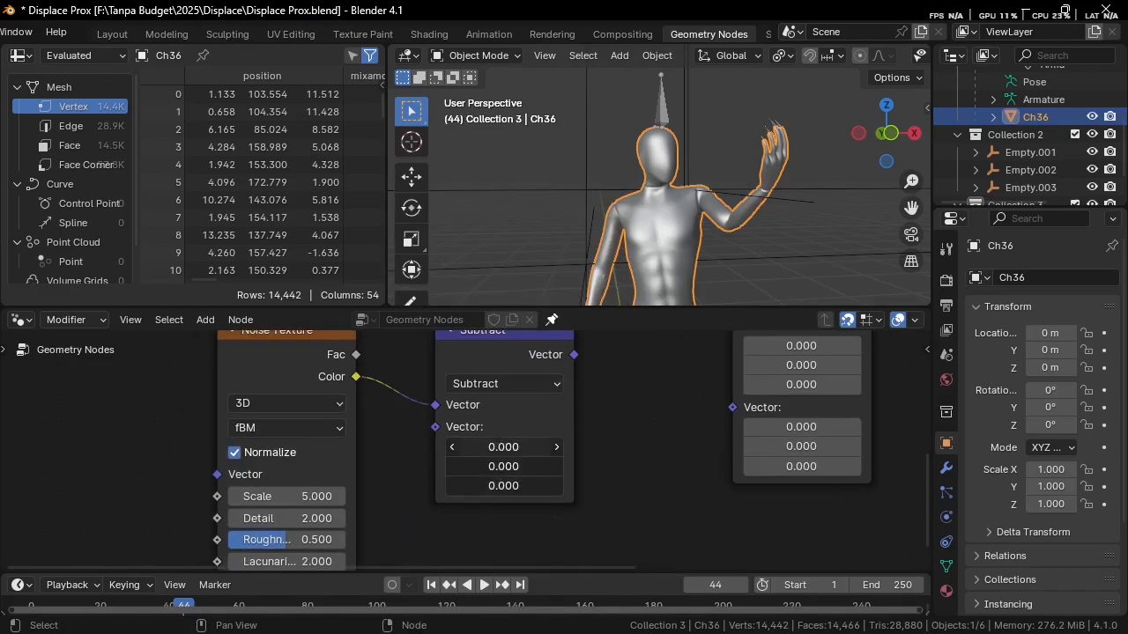
pyautogui.write('.5')
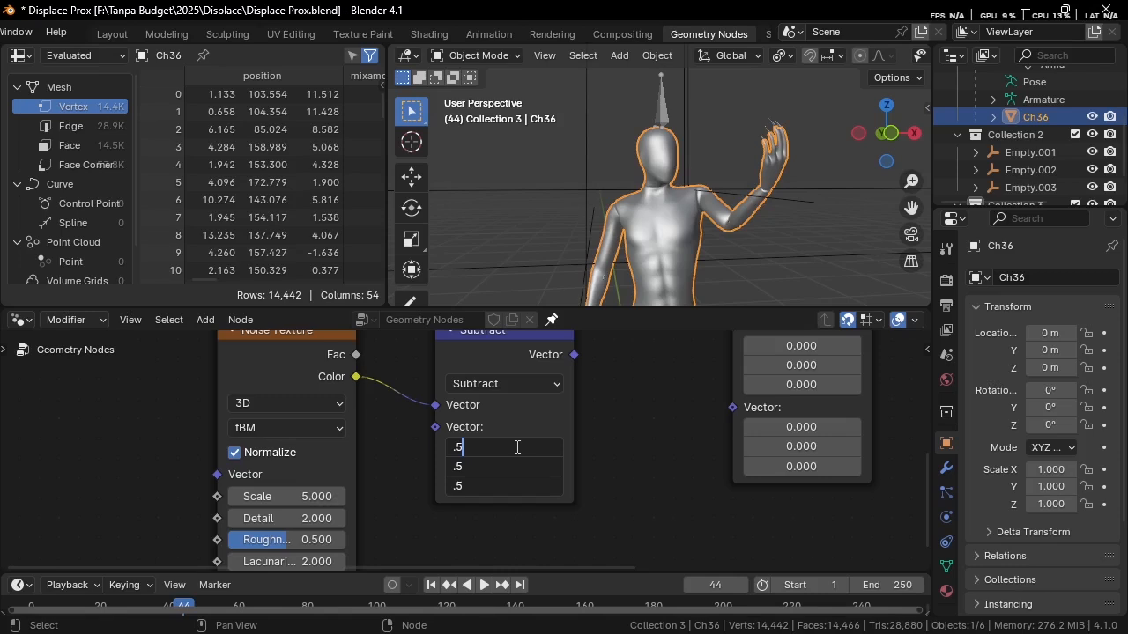
pyautogui.press('Return')
# Step: Move the Subtract node closer to the Noise Texture node
pyautogui.scroll(-3, 516, 448)
pyautogui.moveTo(491, 380); pyautogui.dragTo(476, 380)
pyautogui.moveTo(490, 392); pyautogui.dragTo(448, 459, button='middle')
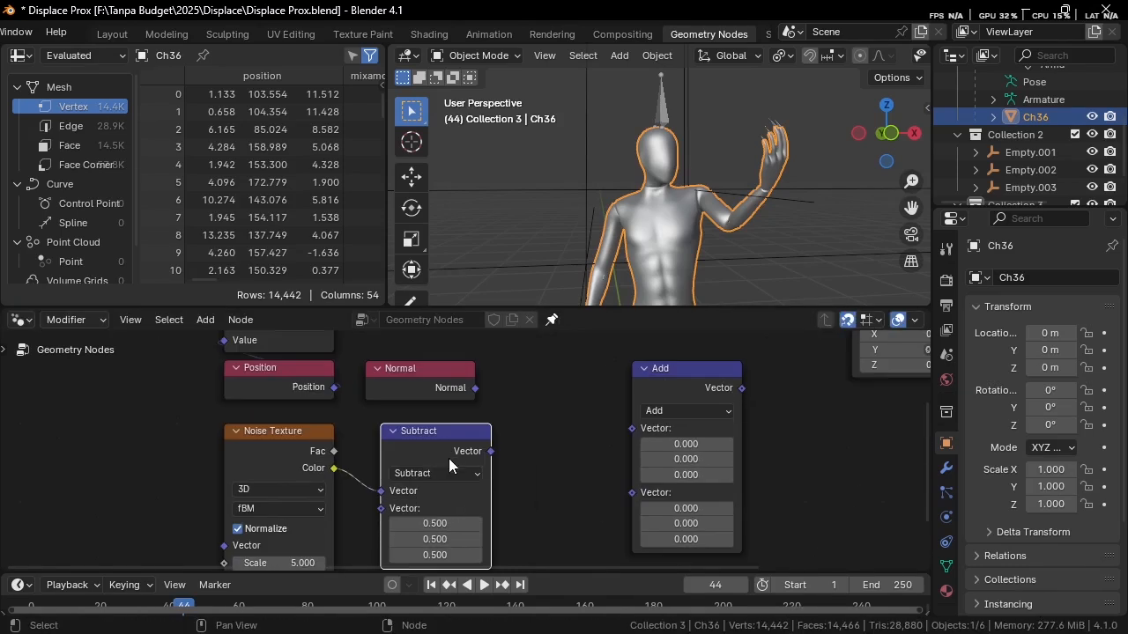
# Step: Change the Add node's operation to Multiply, feed it the Normal and Subtract vectors, and connect its output to Set Position's Offset
pyautogui.click(694, 410)
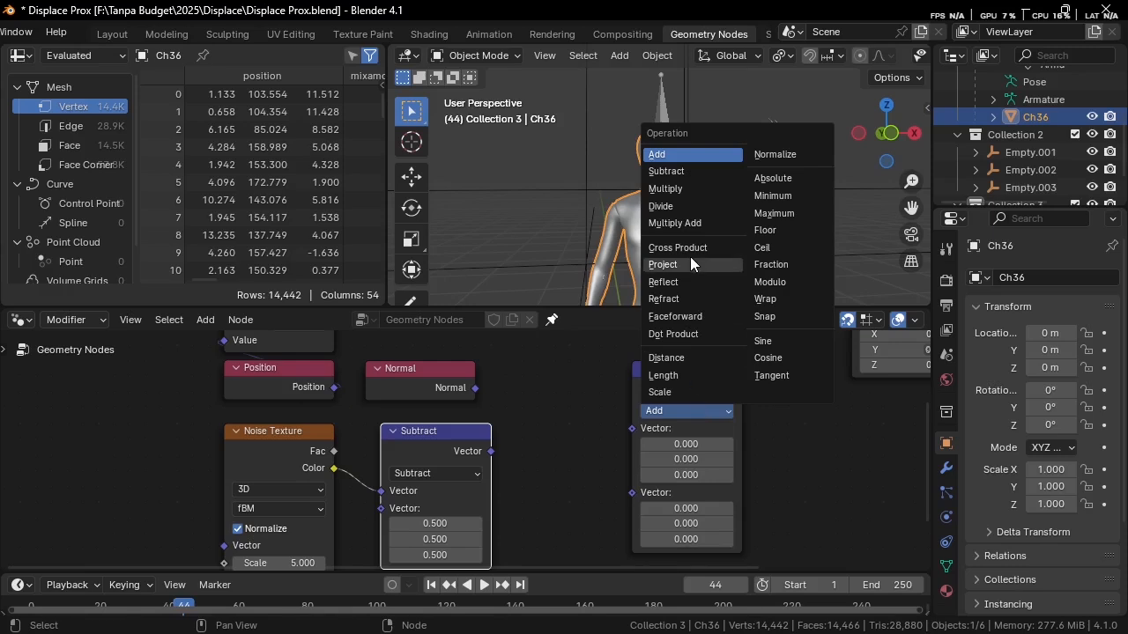
pyautogui.press('m')
pyautogui.moveTo(475, 387); pyautogui.dragTo(632, 442)
pyautogui.moveTo(489, 465); pyautogui.dragTo(706, 393)
pyautogui.scroll(1, 617, 460)
pyautogui.scroll(3, 677, 219)
pyautogui.moveTo(673, 206); pyautogui.dragTo(723, 221, button='middle')
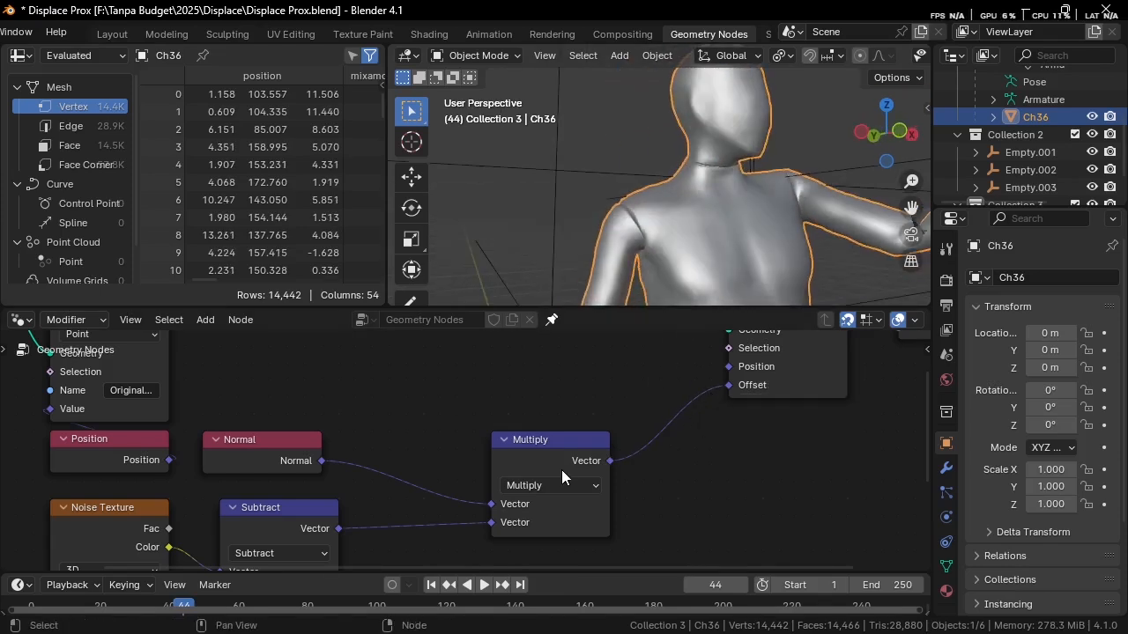
pyautogui.moveTo(561, 469); pyautogui.dragTo(572, 417, button='middle')
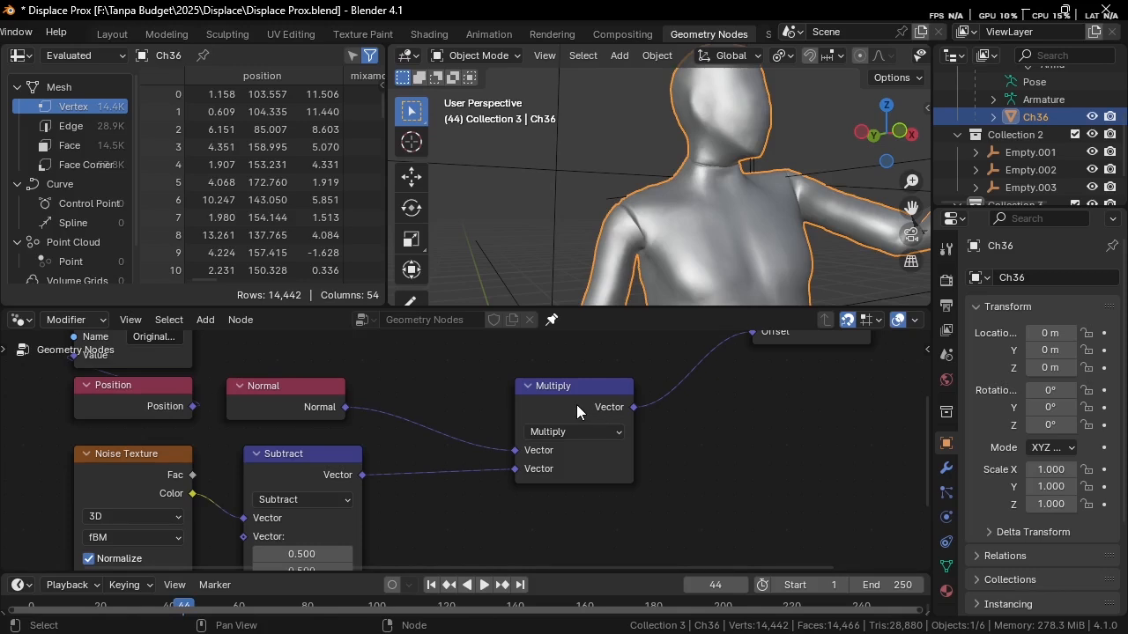
# Step: Make room beside the Multiply node, then duplicate it and insert the copy into the link from Subtract
pyautogui.moveTo(577, 406); pyautogui.dragTo(611, 404)
pyautogui.moveTo(613, 428); pyautogui.dragTo(664, 382, button='middle')
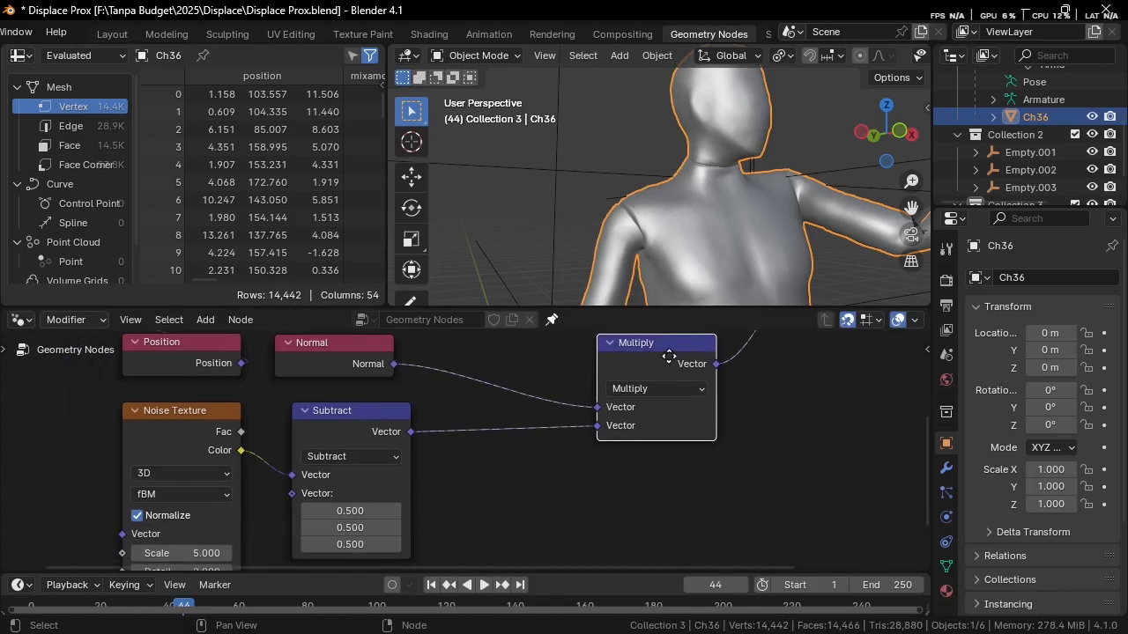
pyautogui.hotkey('alt', 'd')
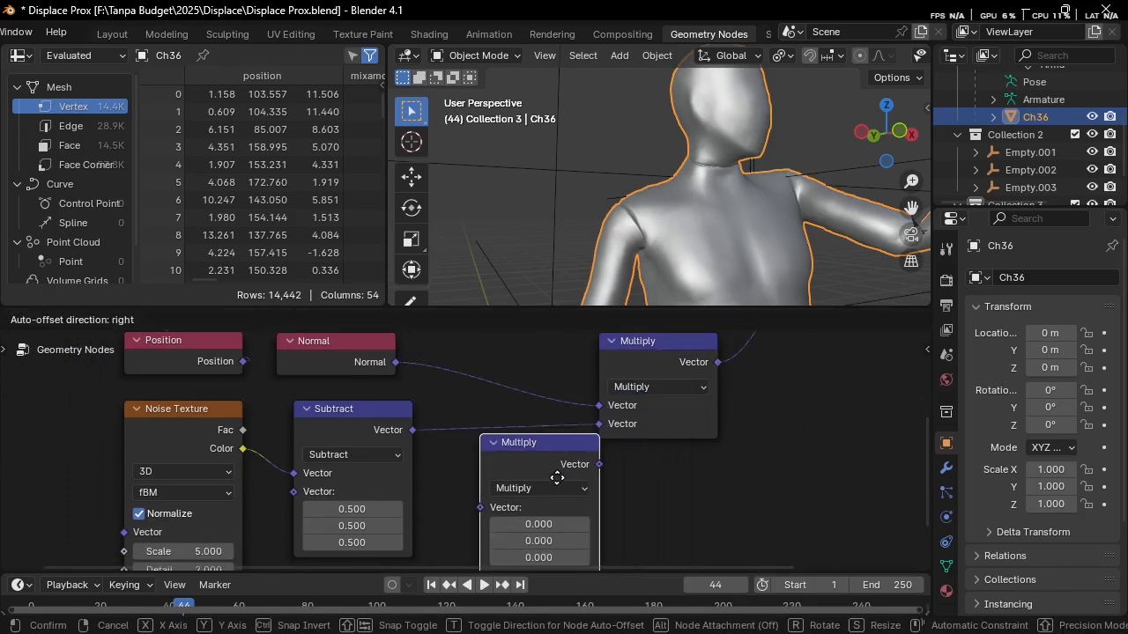
pyautogui.click(530, 446)
pyautogui.scroll(1, 598, 403)
pyautogui.moveTo(602, 478); pyautogui.dragTo(581, 454, button='middle')
pyautogui.scroll(1, 598, 403)
pyautogui.moveTo(542, 399); pyautogui.dragTo(513, 393)
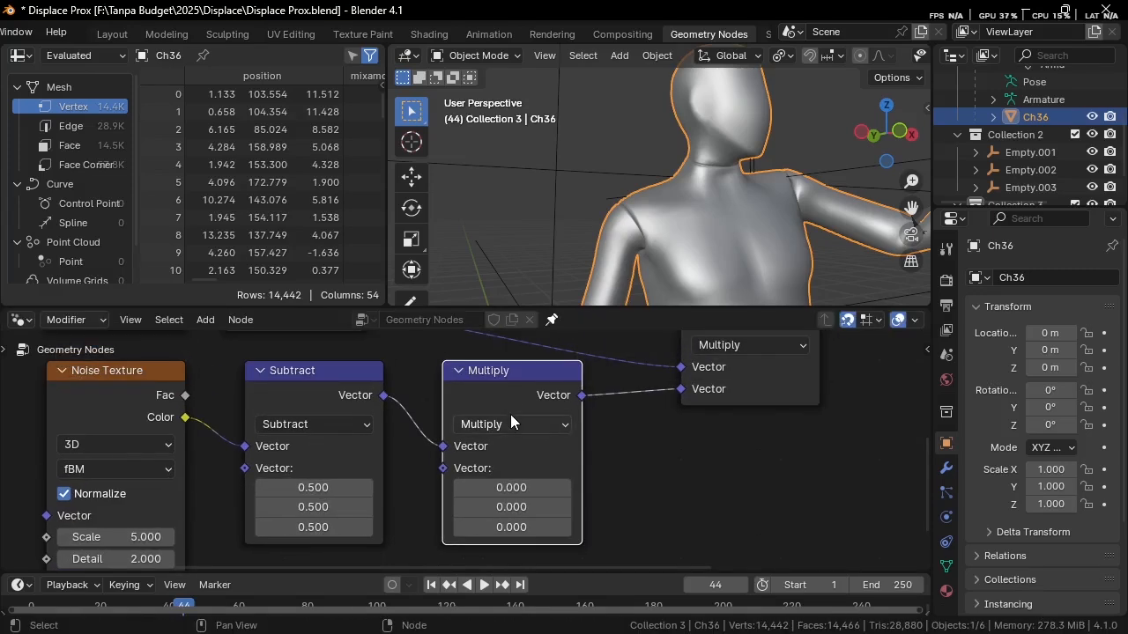
# Step: Change the inserted Multiply node's operation to Scale and set its Scale factor to 10.670
pyautogui.click(509, 424)
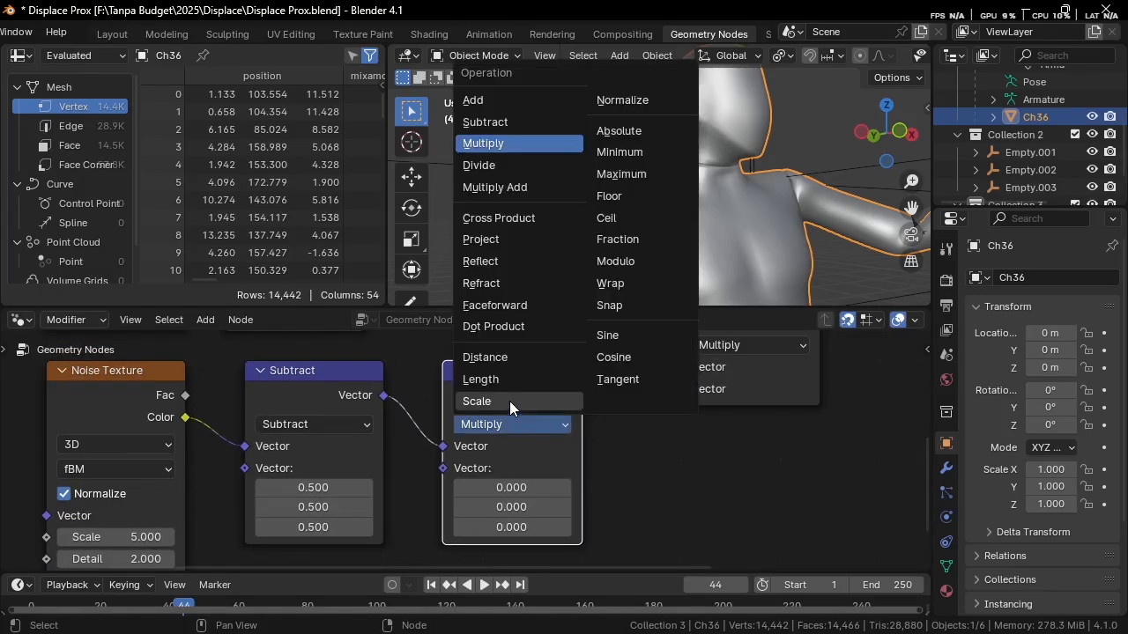
pyautogui.click(510, 401)
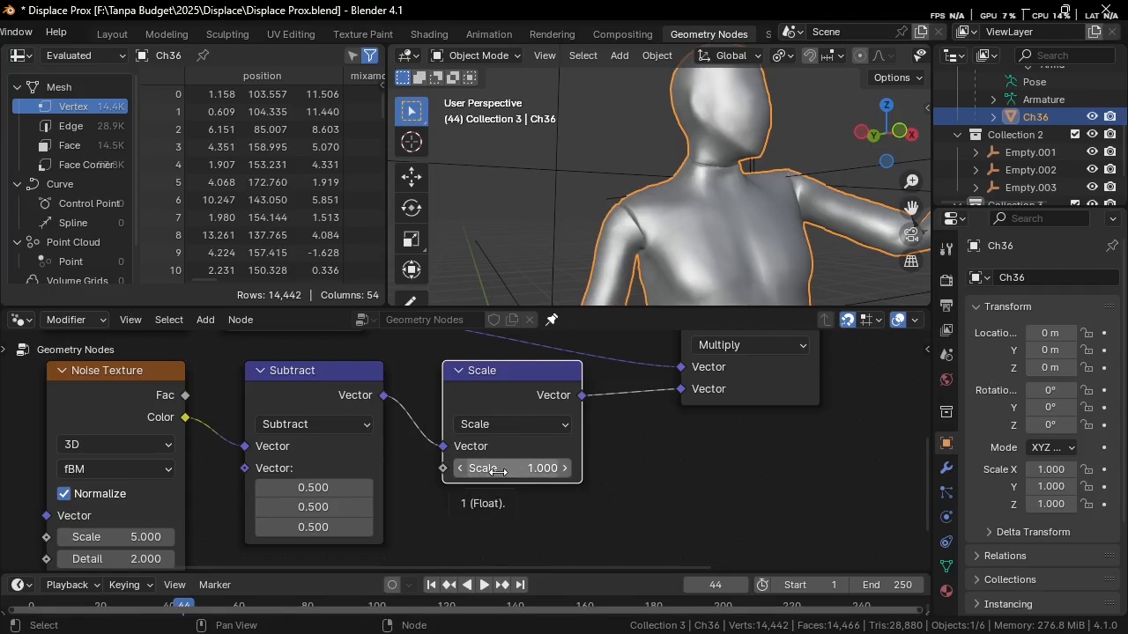
pyautogui.moveTo(499, 472); pyautogui.dragTo(618, 472)
pyautogui.moveTo(740, 87); pyautogui.dragTo(741, 137, button='middle')
# Step: Try a different Scale value on the Noise Texture node
pyautogui.moveTo(413, 458); pyautogui.dragTo(557, 334, button='middle')
pyautogui.scroll(1, 454, 440)
pyautogui.moveTo(315, 421); pyautogui.dragTo(270, 421)
pyautogui.scroll(-2, 521, 433)
# Step: Add a Subdivision Surface node between Set Position and Group Output and inspect the displaced mesh
pyautogui.moveTo(521, 434); pyautogui.dragTo(358, 571, button='middle')
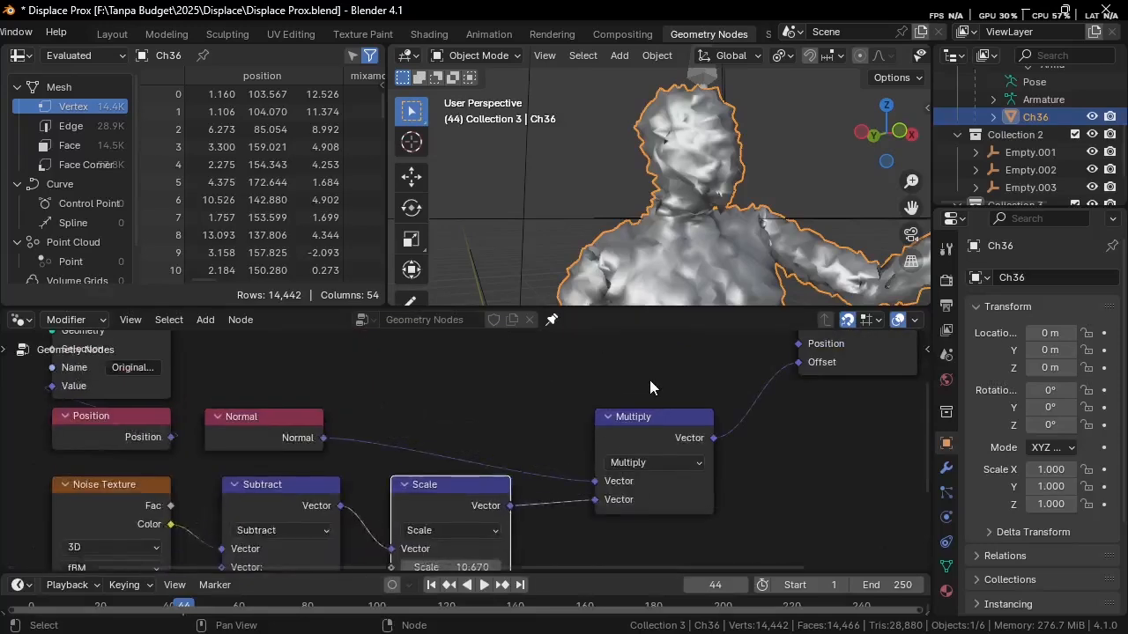
pyautogui.scroll(-3, 649, 380)
pyautogui.moveTo(786, 378); pyautogui.dragTo(574, 447, button='middle')
pyautogui.hotkey('shift', 'a')
pyautogui.click(652, 249)
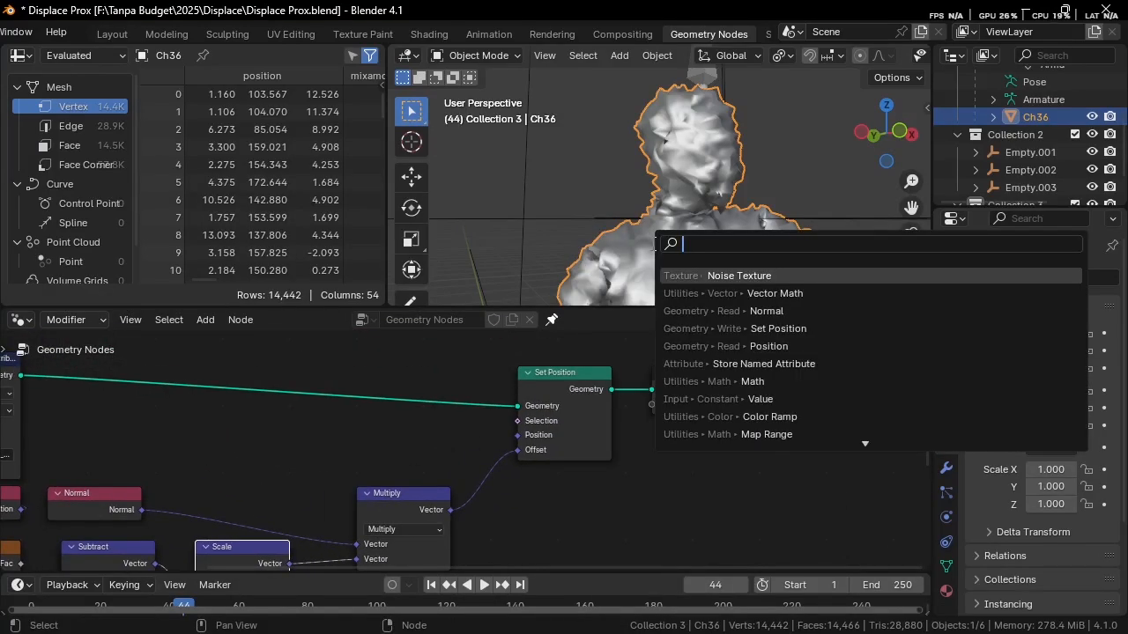
pyautogui.write('sub surf')
pyautogui.press('Return')
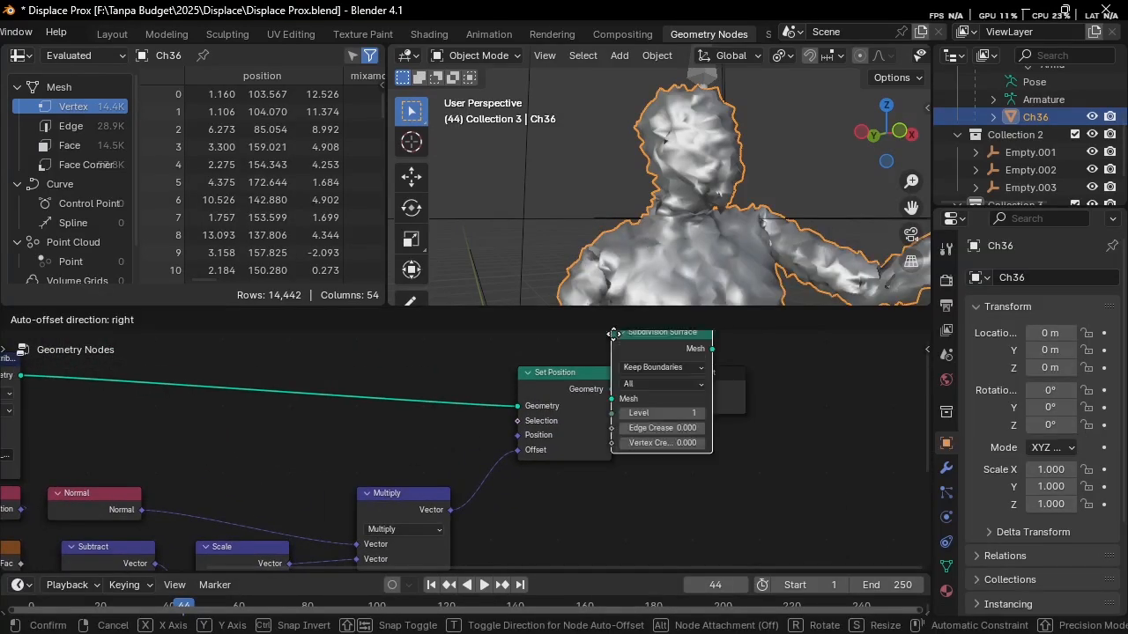
pyautogui.click(667, 369)
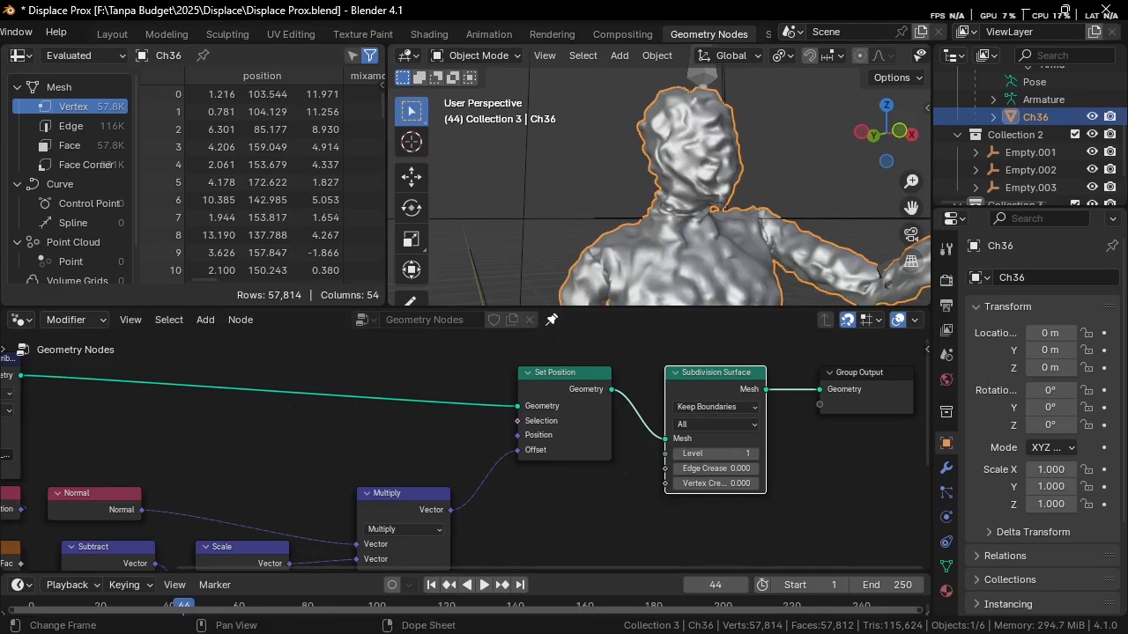
pyautogui.scroll(-1, 634, 518)
pyautogui.moveTo(742, 198); pyautogui.dragTo(708, 221, button='middle')
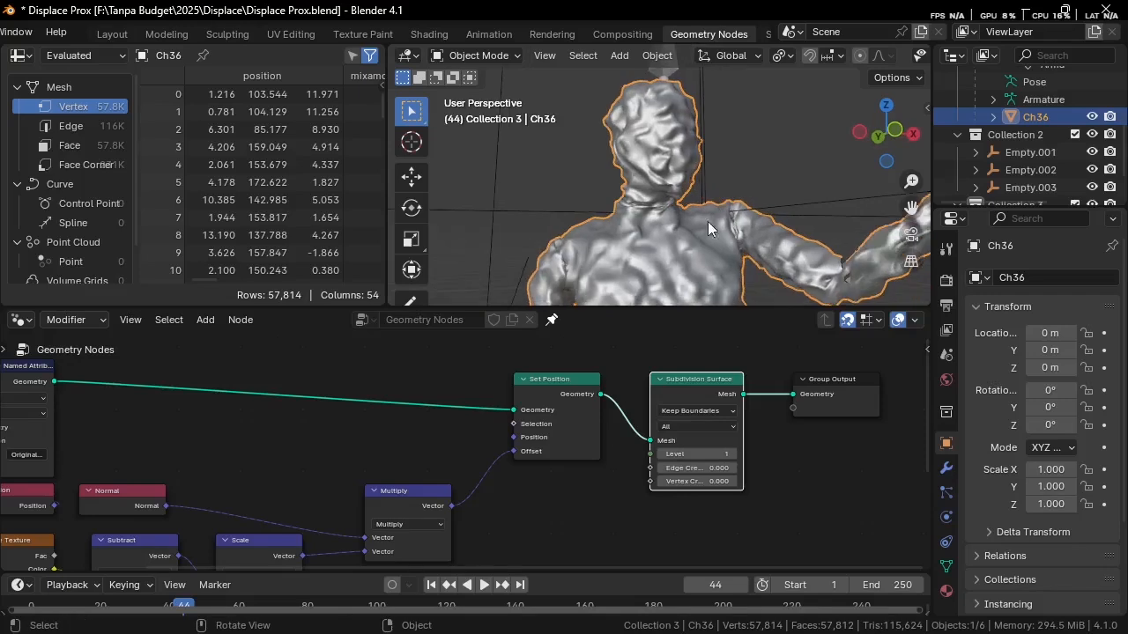
# Step: Try the Noise Texture's Scale at 1 and at 0.5
pyautogui.moveTo(516, 490); pyautogui.dragTo(766, 304, button='middle')
pyautogui.scroll(3, 251, 558)
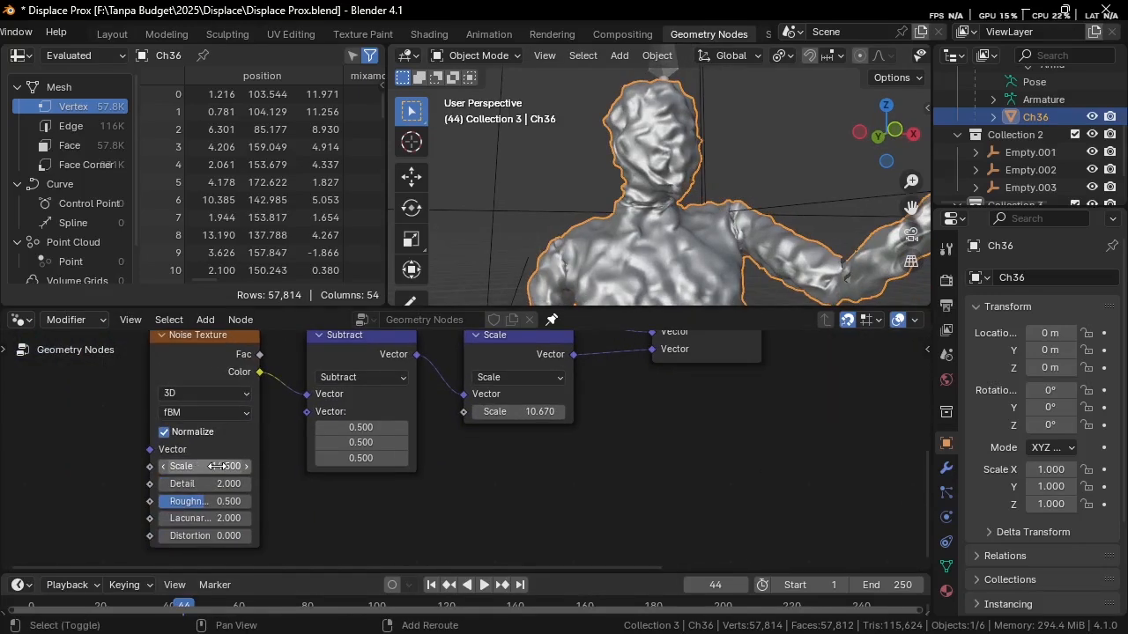
pyautogui.moveTo(218, 466); pyautogui.dragTo(158, 466)
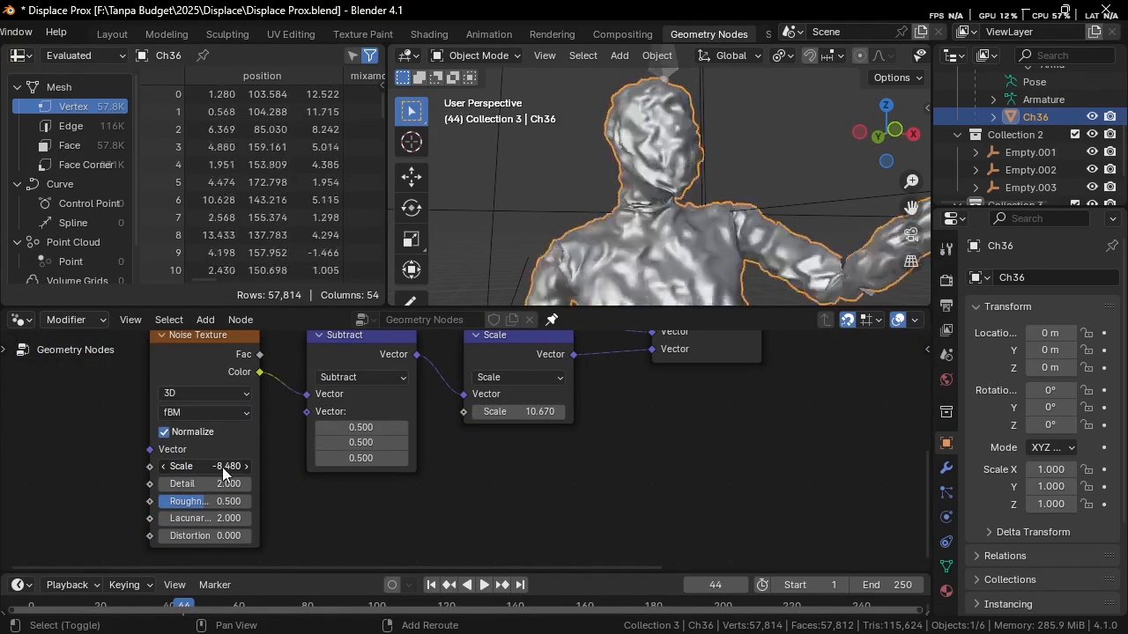
pyautogui.click(222, 466)
pyautogui.write('1')
pyautogui.press('Return')
pyautogui.click(219, 465)
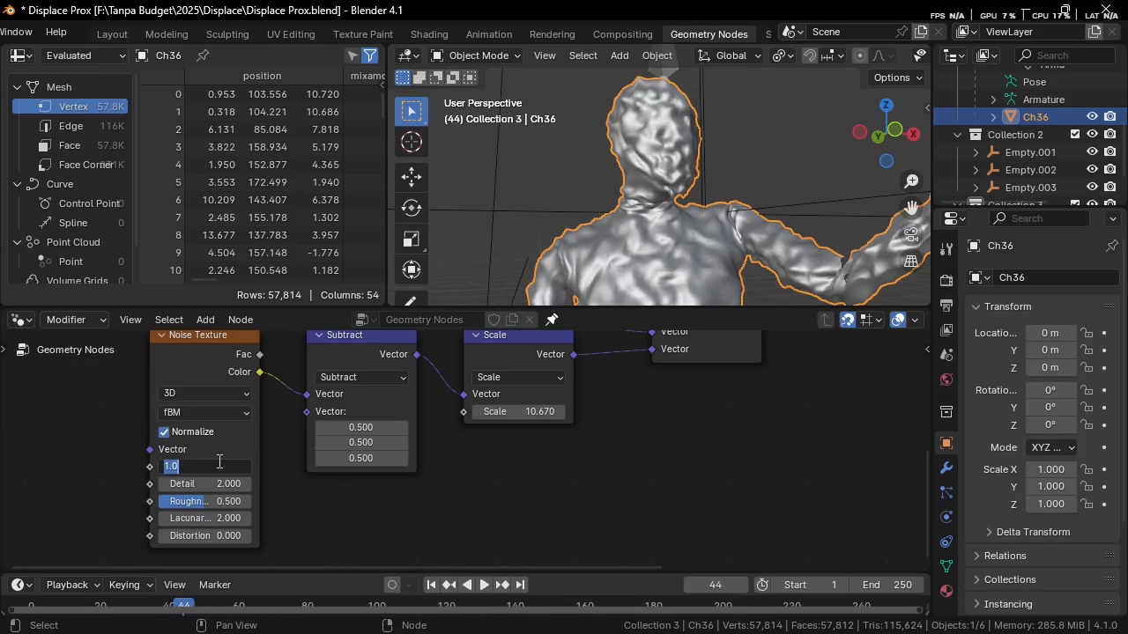
pyautogui.write('.5')
pyautogui.press('Return')
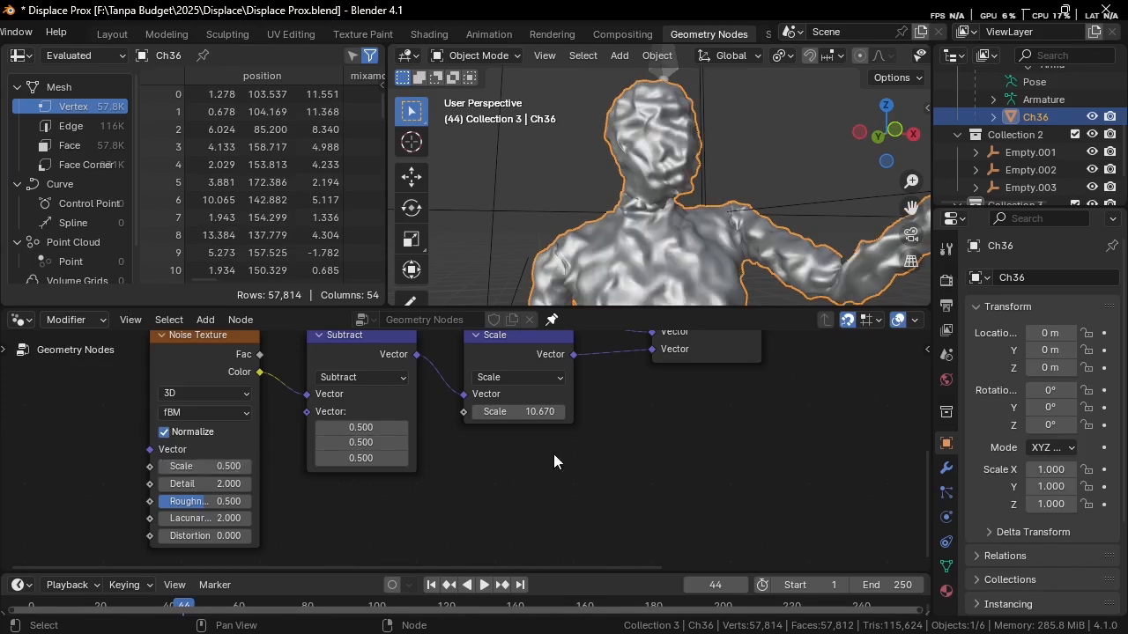
# Step: Remove the Subdivision Surface node while keeping Set Position linked to Group Output
pyautogui.moveTo(554, 454); pyautogui.dragTo(409, 463, button='middle')
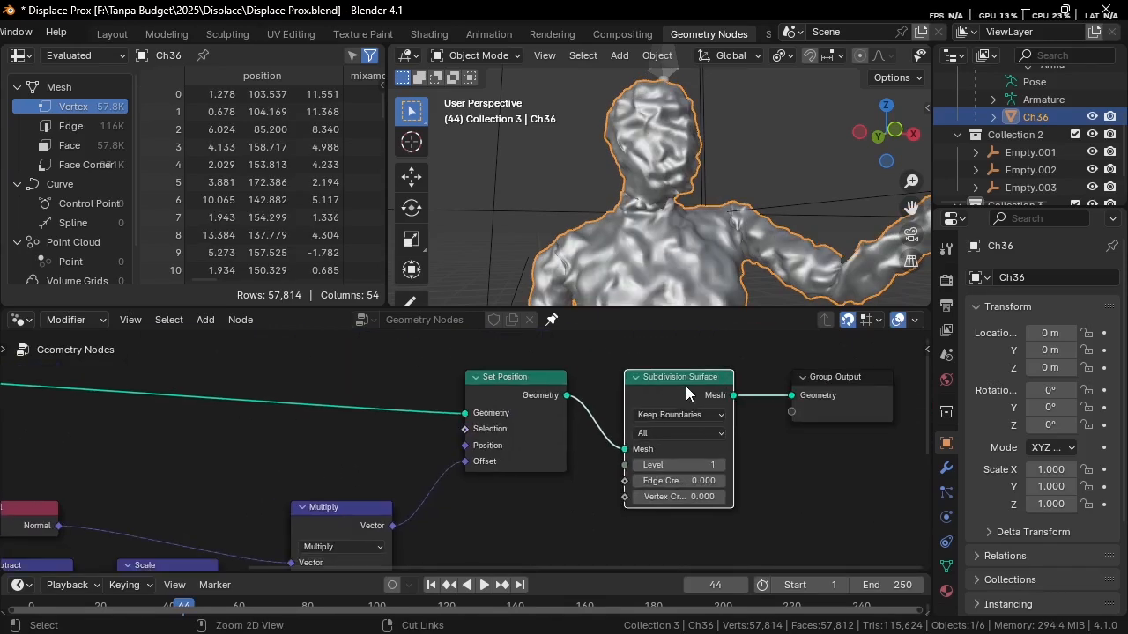
pyautogui.hotkey('ctrl', 'x')
# Step: Set the Noise Texture's Scale to 0.1 and check the displacement on the character
pyautogui.moveTo(320, 396); pyautogui.dragTo(659, 449, button='middle')
pyautogui.scroll(3, 292, 455)
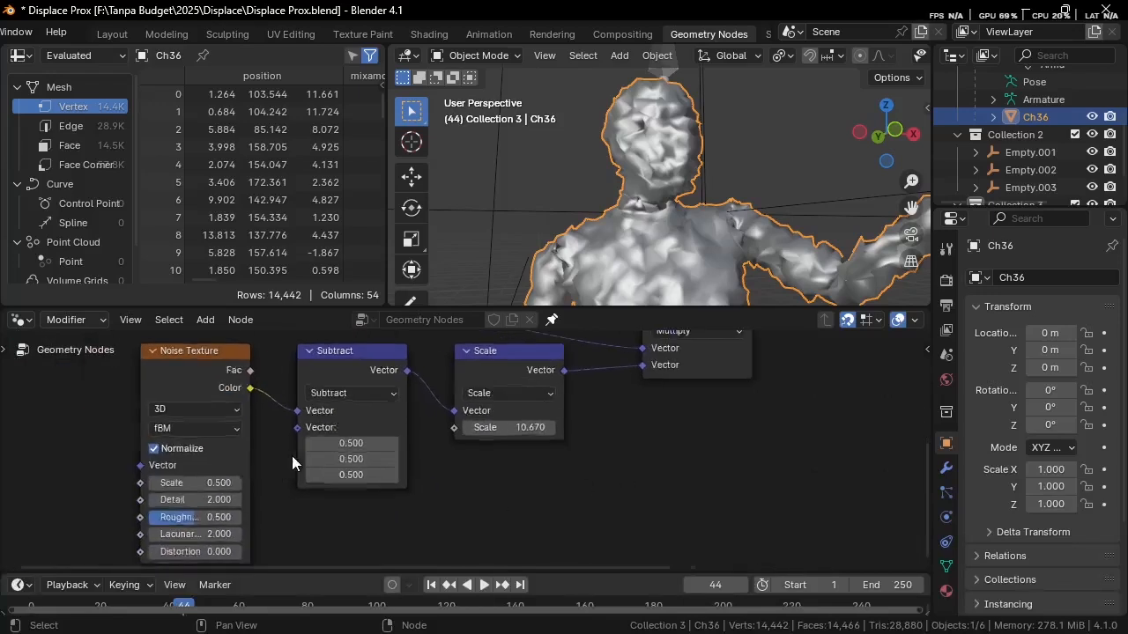
pyautogui.moveTo(196, 488)
pyautogui.keyDown('shift'); pyautogui.mouseDown()
pyautogui.moveTo(167, 488)
pyautogui.moveTo(187, 488)
pyautogui.mouseUp(); pyautogui.keyUp('shift')
pyautogui.click(186, 488)
pyautogui.write('0.1')
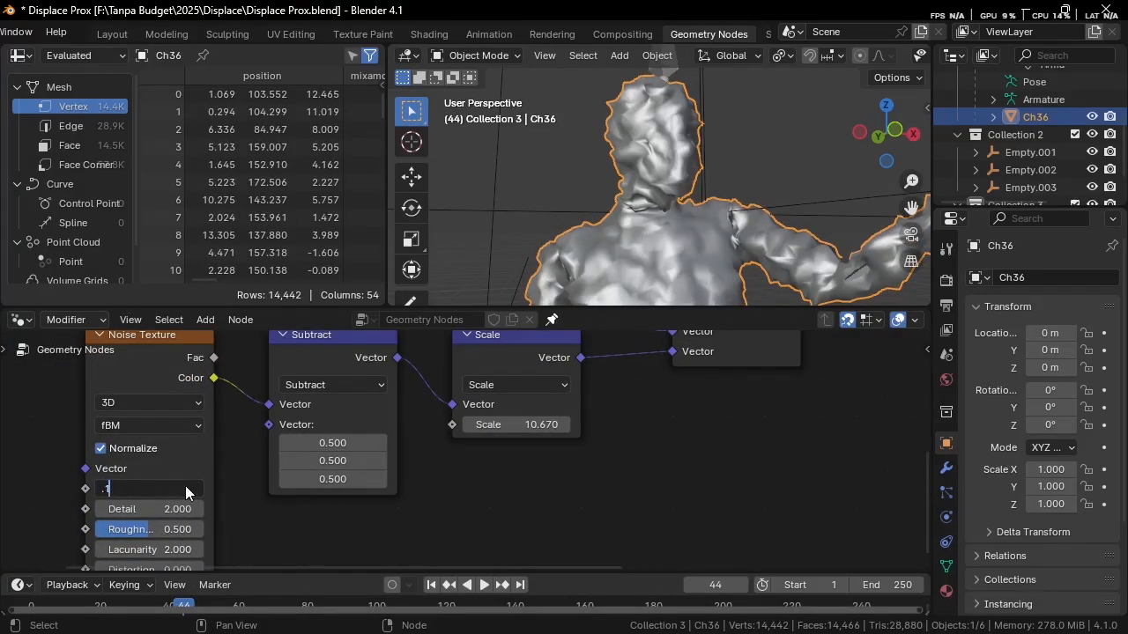
pyautogui.press('Return')
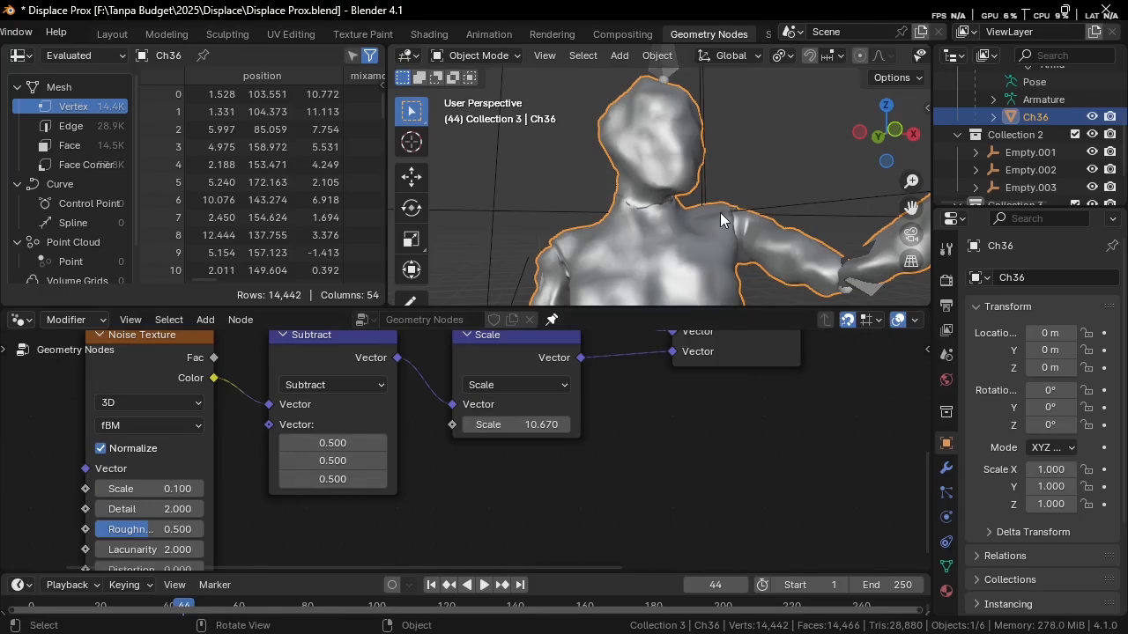
pyautogui.moveTo(720, 212); pyautogui.dragTo(707, 307, button='middle')
pyautogui.scroll(-4, 720, 207)
pyautogui.scroll(-2, 670, 440)
# Step: Duplicate the Set Position node and insert the copy before Group Output, leaving a wide gap between the two Set Position nodes
pyautogui.moveTo(705, 469); pyautogui.dragTo(566, 496, button='middle')
pyautogui.moveTo(726, 401); pyautogui.dragTo(716, 383)
pyautogui.moveTo(717, 383); pyautogui.dragTo(581, 396, button='middle')
pyautogui.scroll(-1, 581, 396)
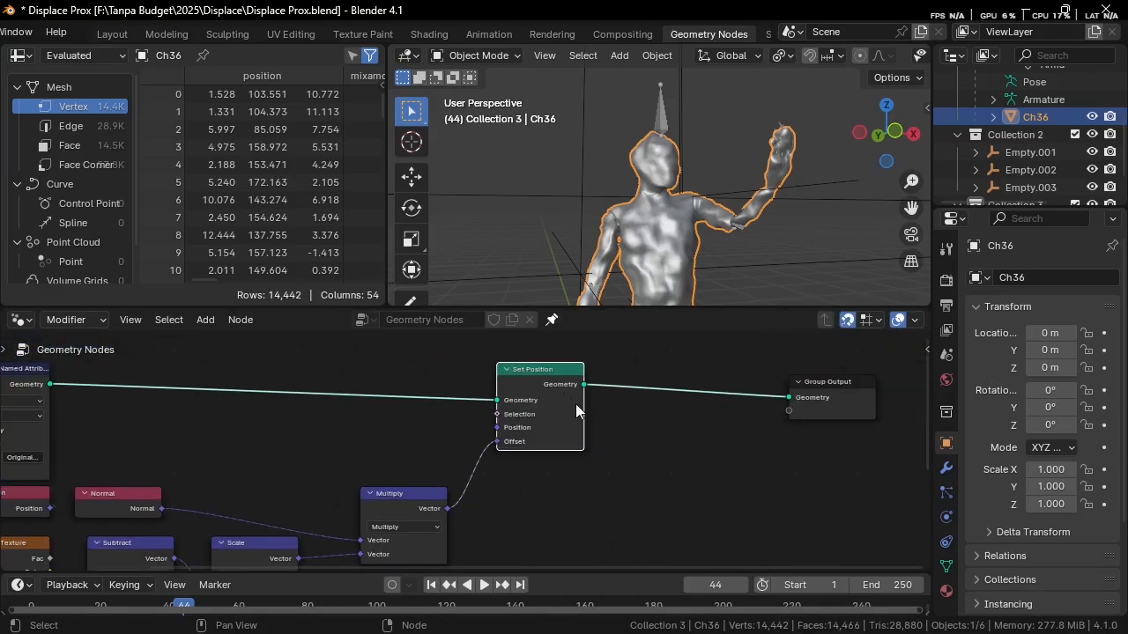
pyautogui.hotkey('shift', 'd')
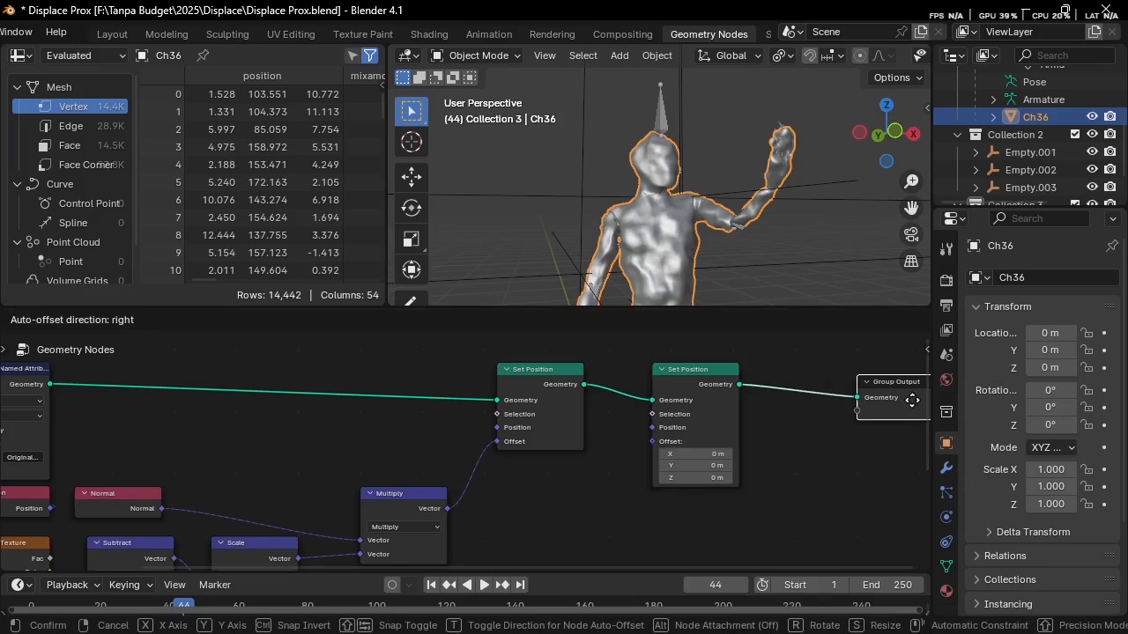
pyautogui.click(912, 400)
pyautogui.moveTo(681, 390); pyautogui.dragTo(756, 390)
pyautogui.scroll(-1, 538, 420)
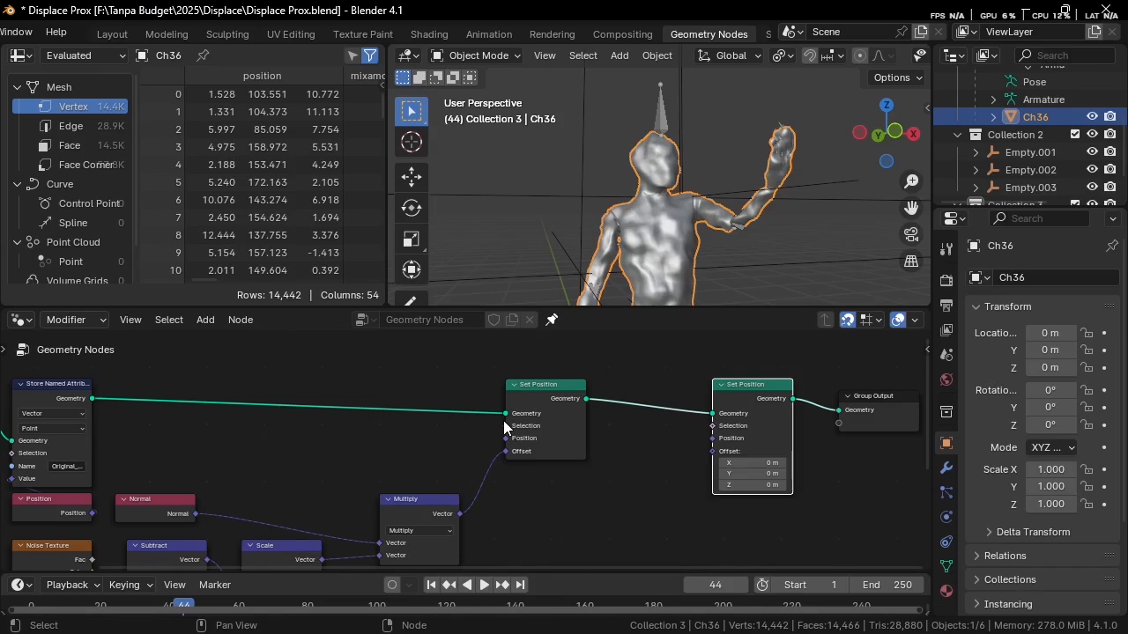
# Step: Add a Named Attribute node below the gap between the two Set Position nodes
pyautogui.scroll(2, 493, 449)
pyautogui.moveTo(493, 448); pyautogui.dragTo(510, 478, button='middle')
pyautogui.scroll(-3, 510, 478)
pyautogui.hotkey('shift', 'a')
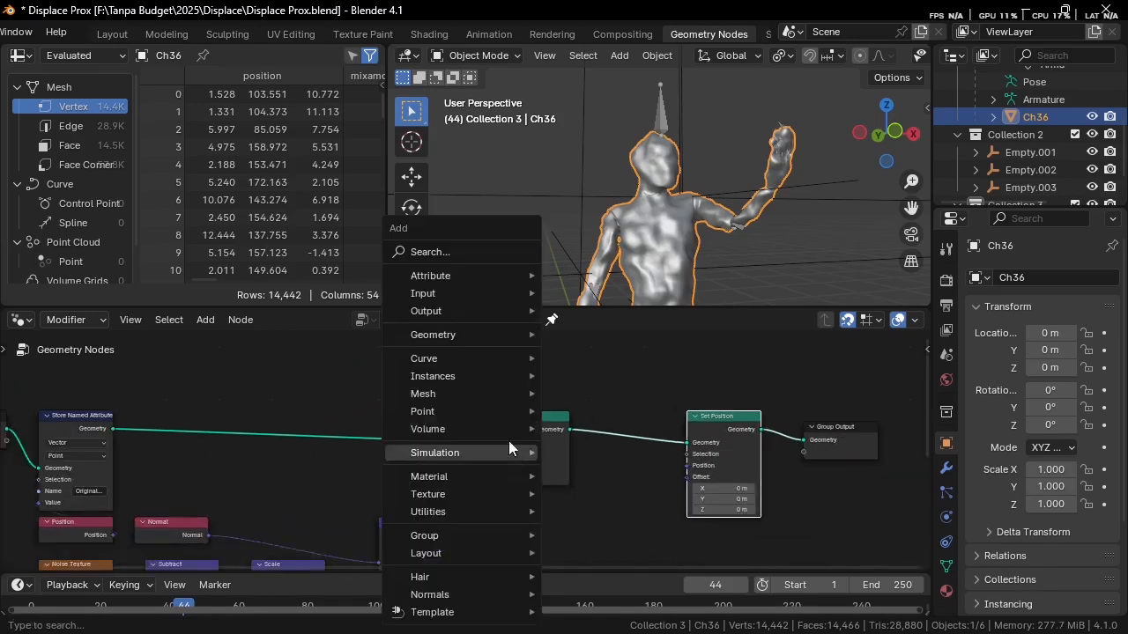
pyautogui.click(455, 254)
pyautogui.write('named')
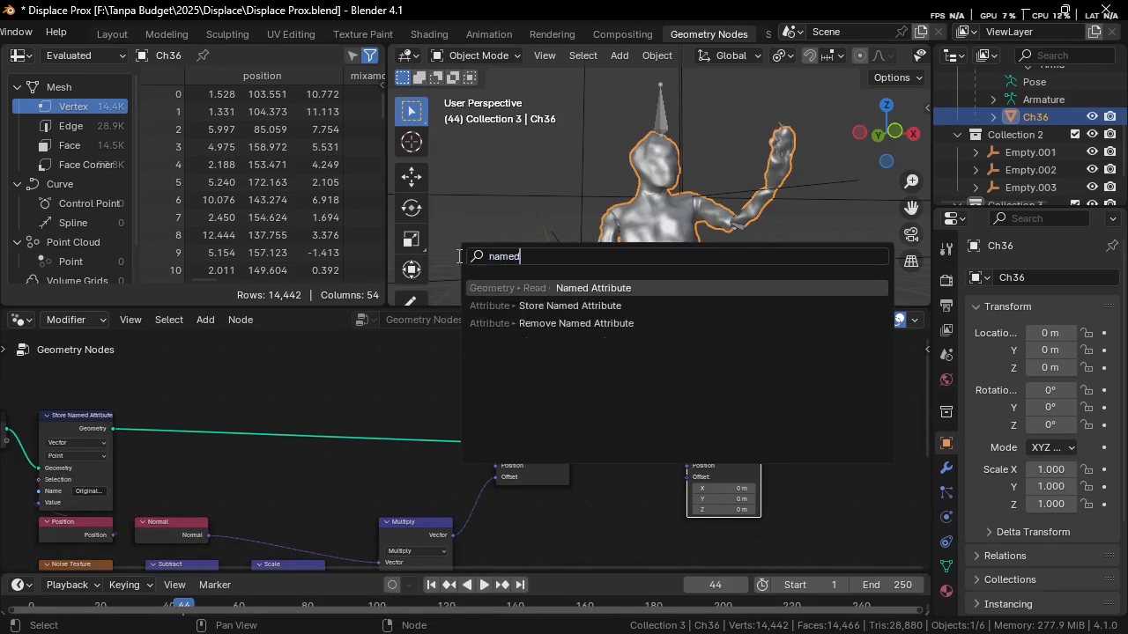
pyautogui.press('Return')
pyautogui.hotkey('shift', 'a')
pyautogui.click(367, 248)
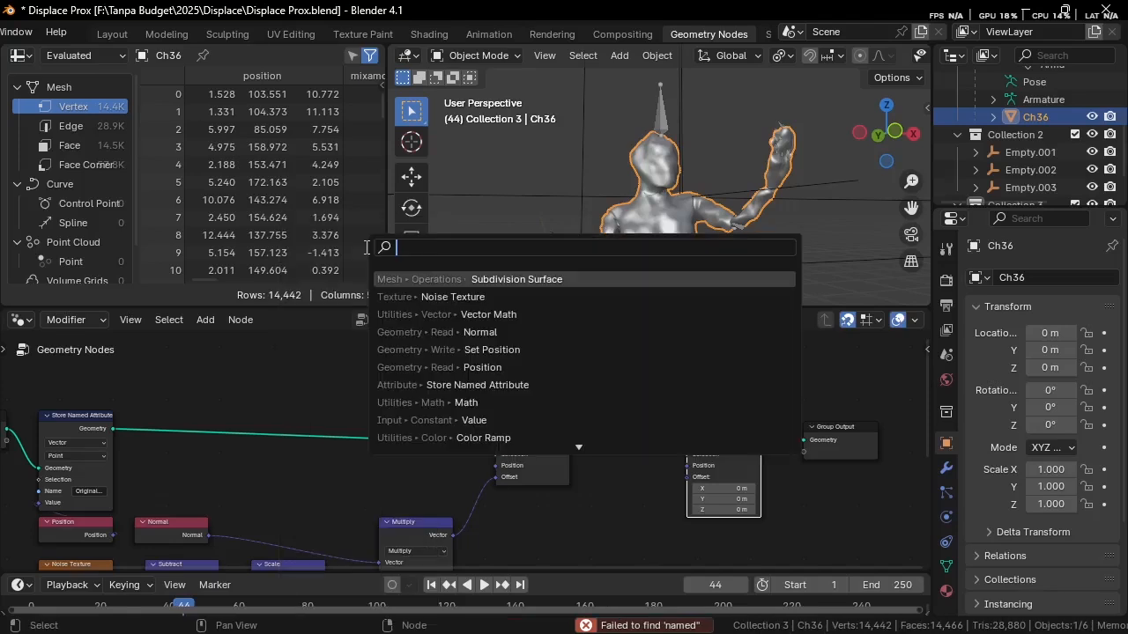
pyautogui.write('named at')
pyautogui.press('Return')
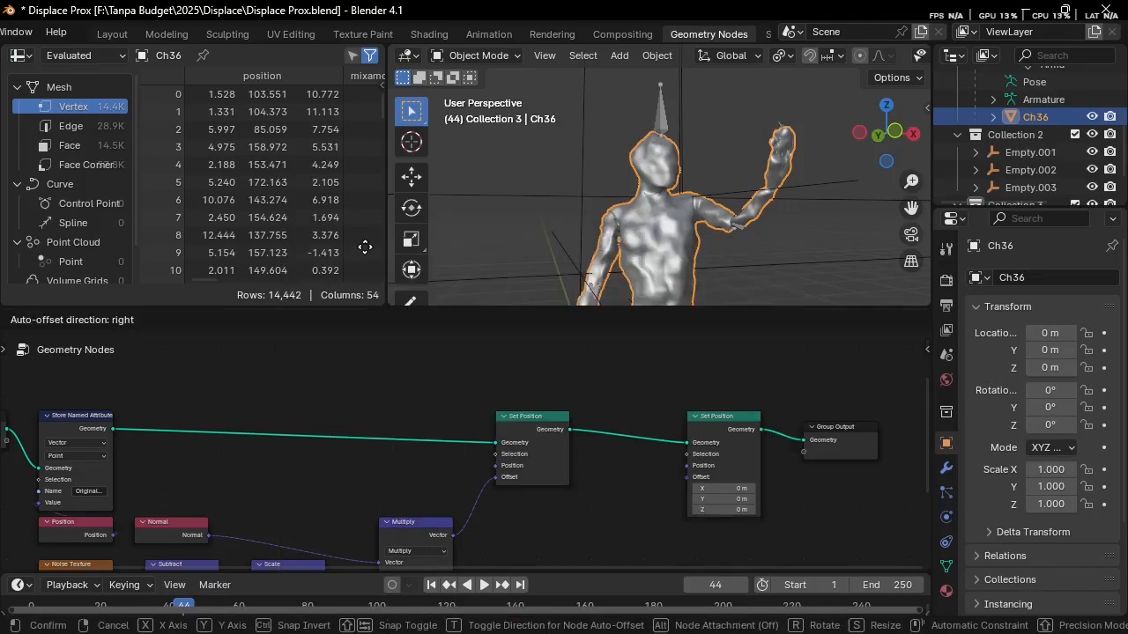
pyautogui.click(551, 555)
# Step: Set the Named Attribute node's data type to Vector and its name to Original_verts_position
pyautogui.scroll(3, 539, 480)
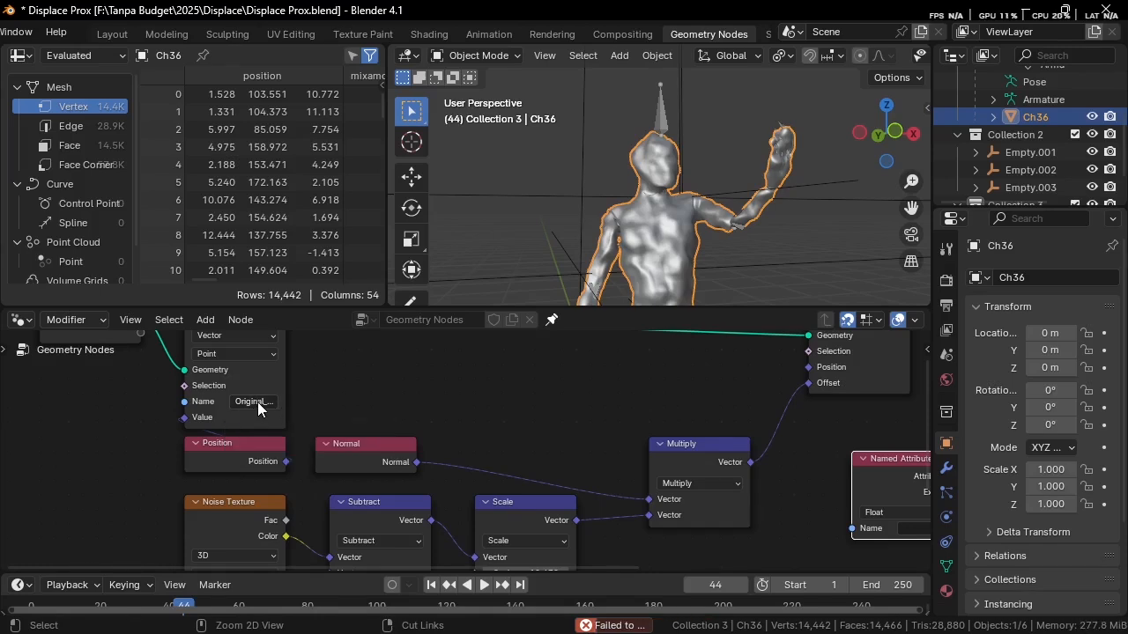
pyautogui.moveTo(579, 475); pyautogui.dragTo(162, 418, button='middle')
pyautogui.scroll(3, 567, 531)
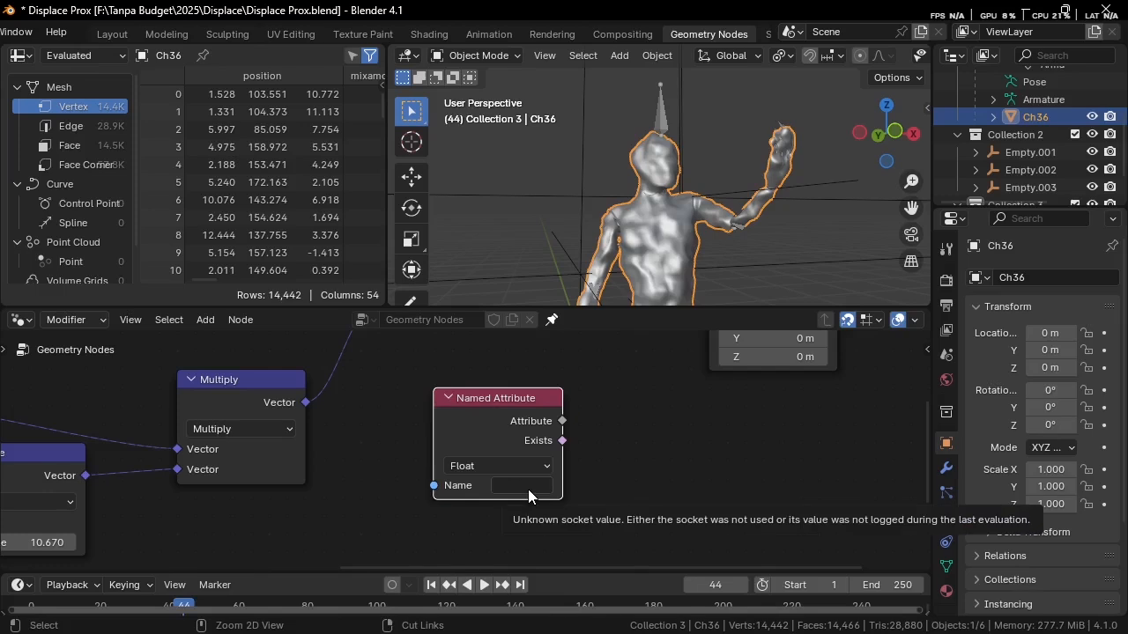
pyautogui.hotkey('ctrl', 'z')
pyautogui.moveTo(640, 420); pyautogui.dragTo(587, 457, button='middle')
pyautogui.scroll(-1, 587, 457)
pyautogui.scroll(1, 588, 458)
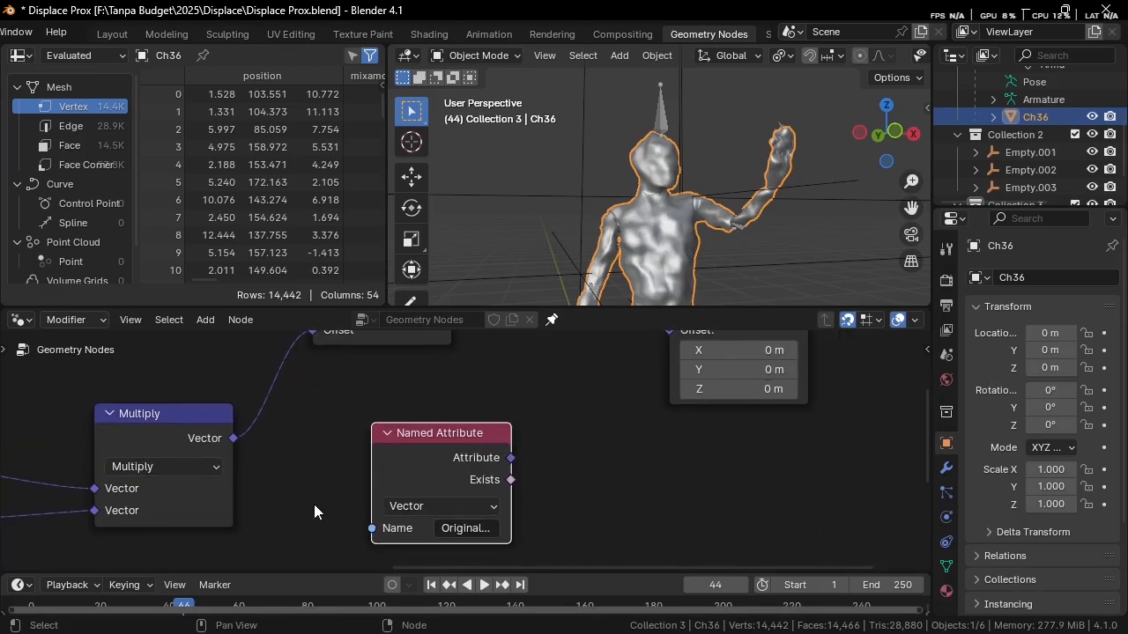
pyautogui.scroll(1, 494, 527)
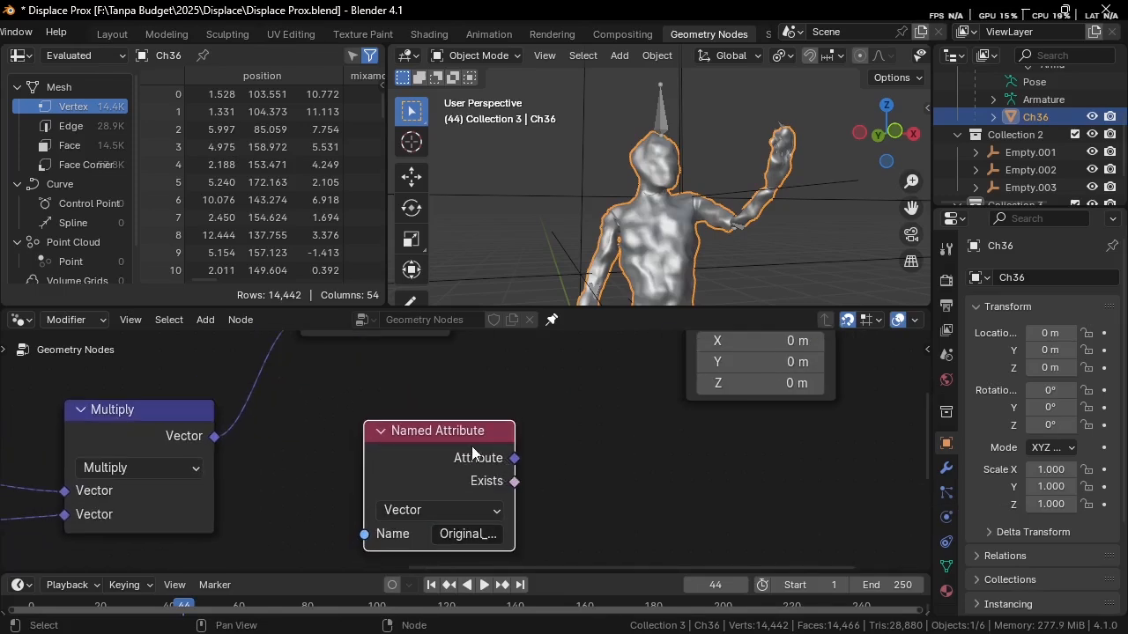
# Step: Connect the Named Attribute's Attribute output to the Position input of the second Set Position node
pyautogui.scroll(-2, 477, 485)
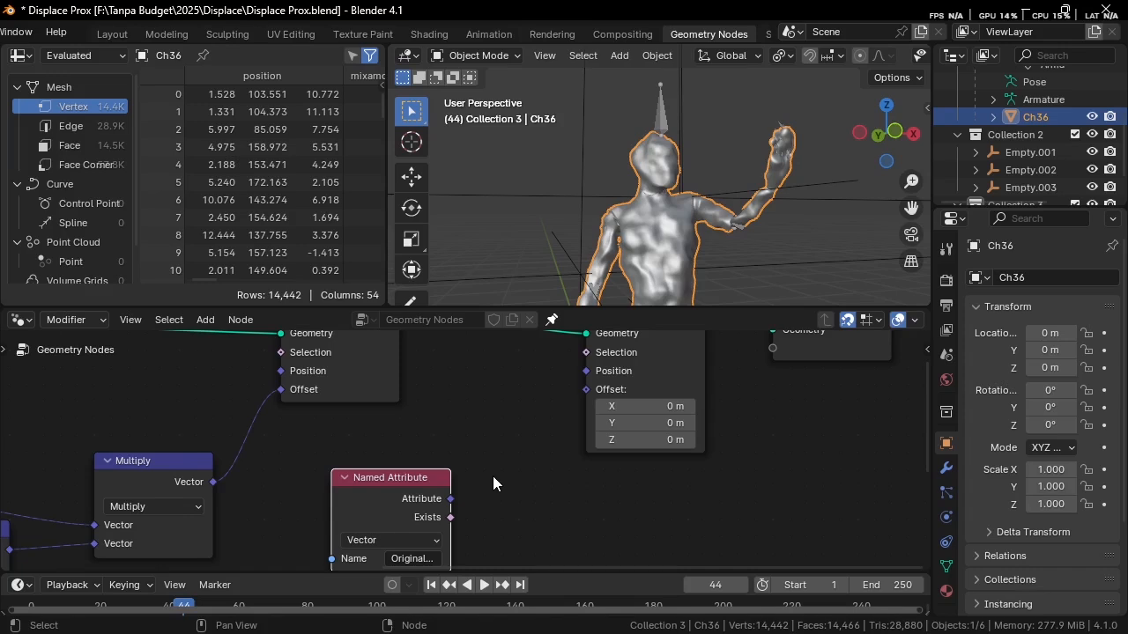
pyautogui.moveTo(450, 499); pyautogui.dragTo(586, 396)
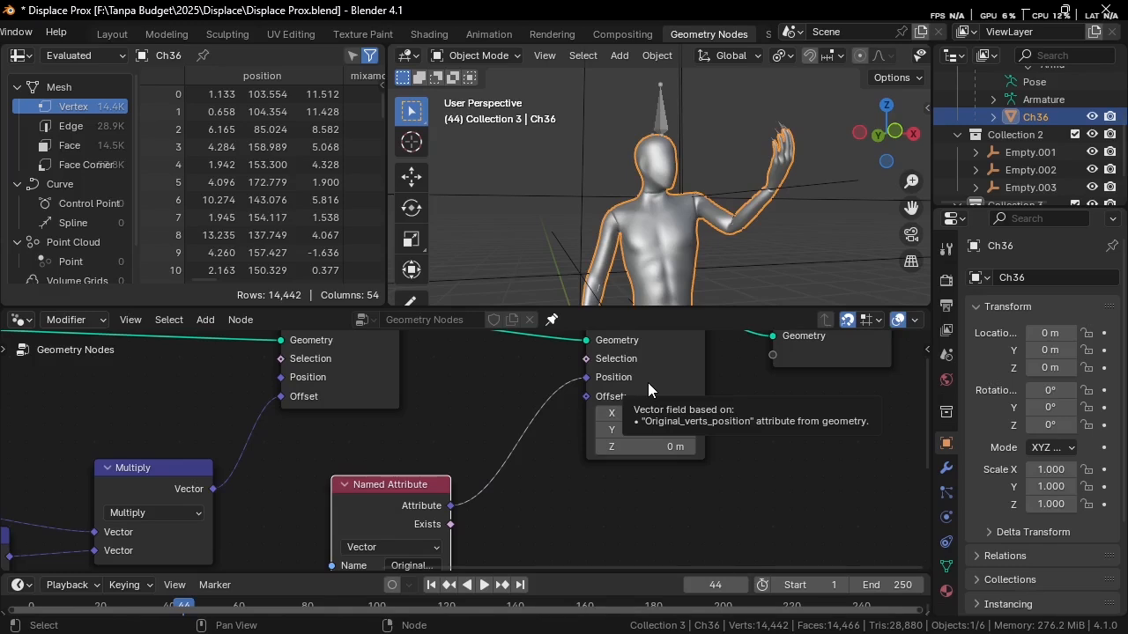
pyautogui.scroll(-8, 648, 382)
pyautogui.moveTo(197, 402); pyautogui.dragTo(366, 416, button='middle')
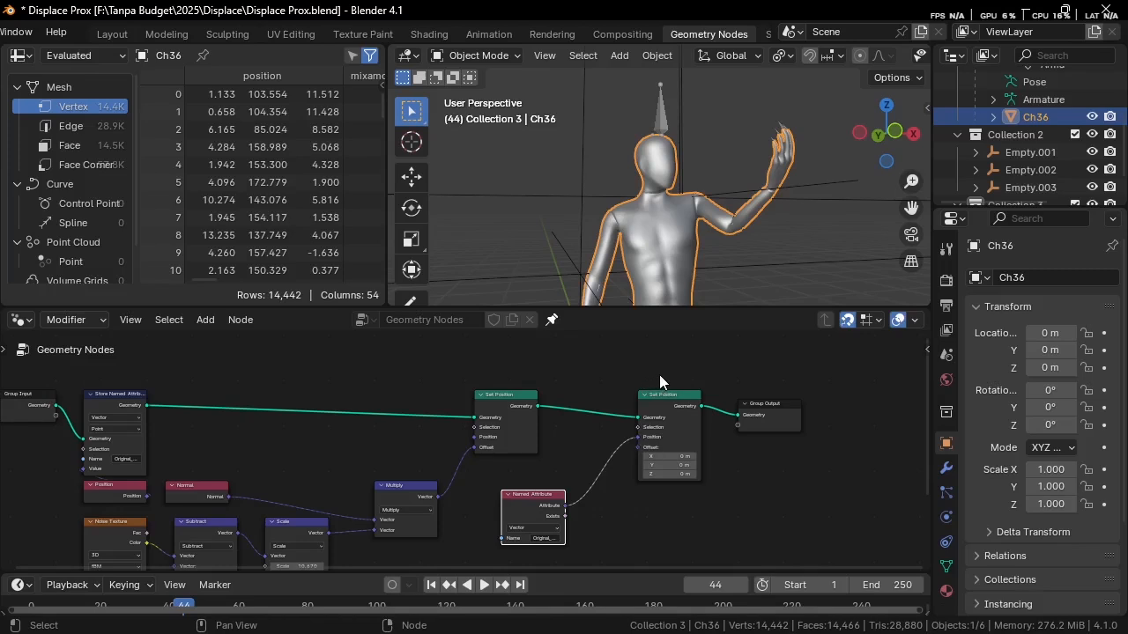
# Step: Move the Group Output, second Set Position and Named Attribute nodes farther from the first Set Position node, widening the gap between them
pyautogui.moveTo(659, 374); pyautogui.dragTo(847, 411)
pyautogui.moveTo(685, 419); pyautogui.dragTo(793, 407)
pyautogui.moveTo(561, 495); pyautogui.dragTo(696, 496)
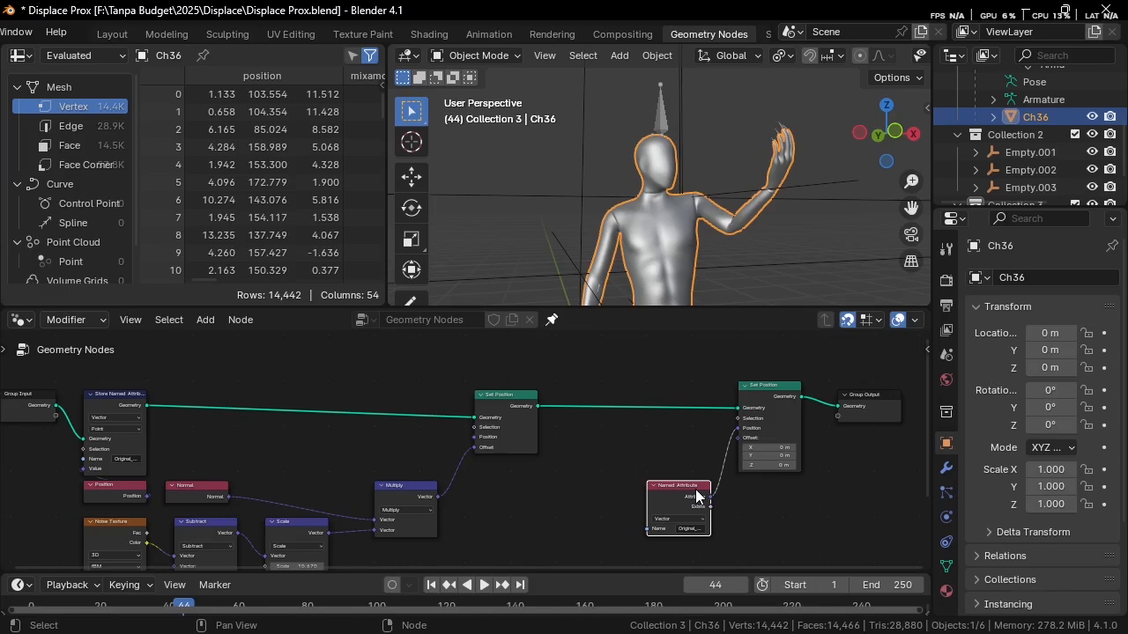
pyautogui.scroll(2, 467, 450)
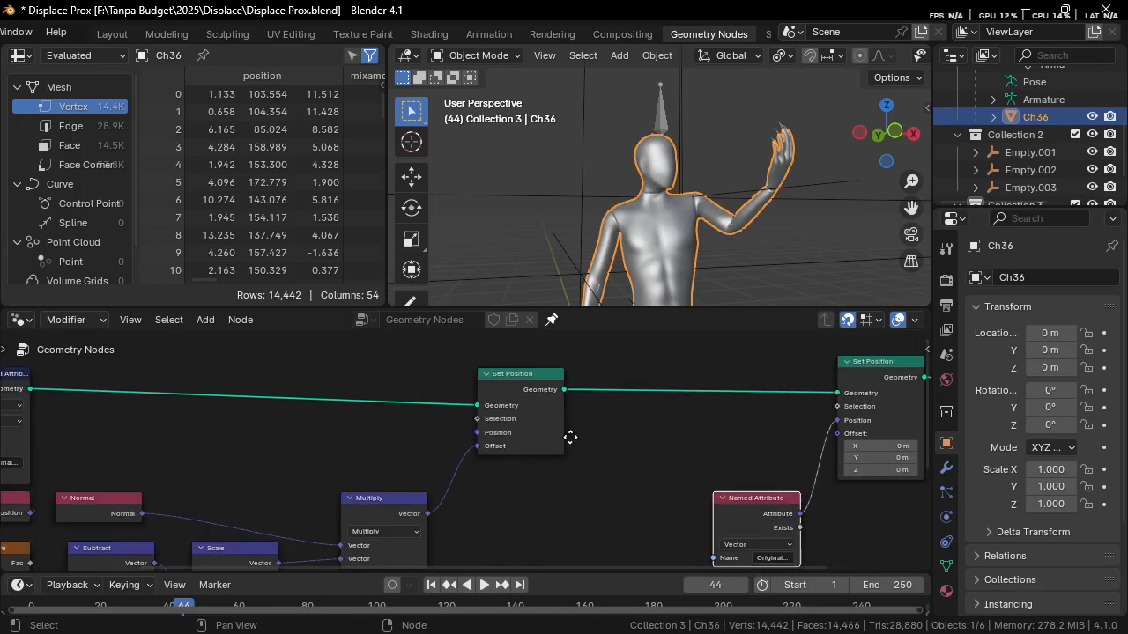
pyautogui.scroll(-2, 570, 437)
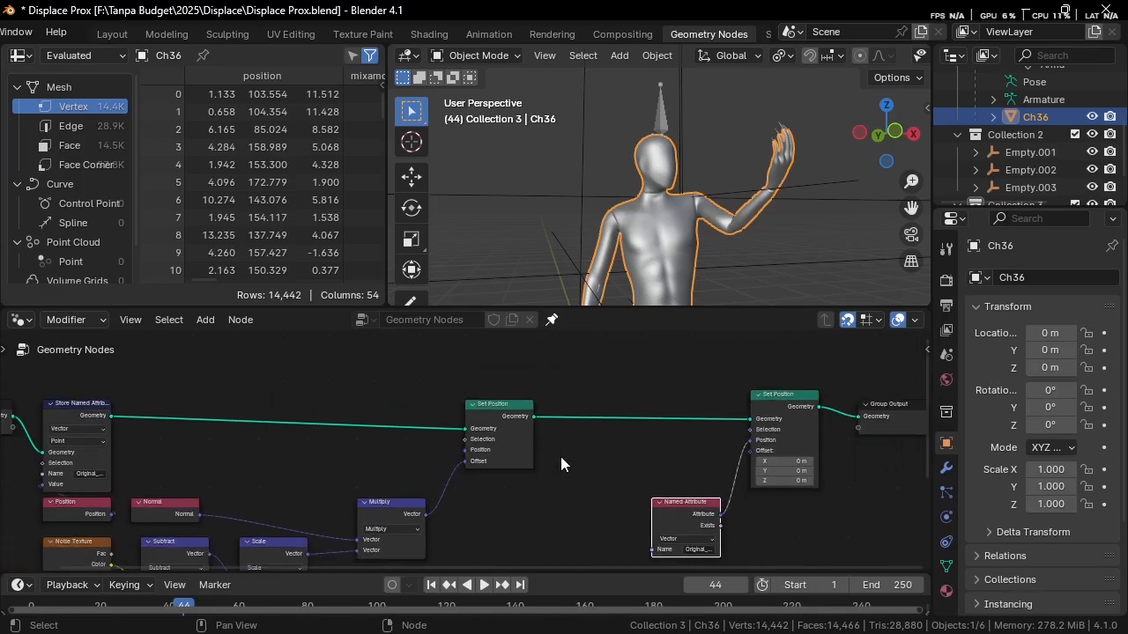
pyautogui.scroll(2, 666, 446)
pyautogui.scroll(-2, 547, 441)
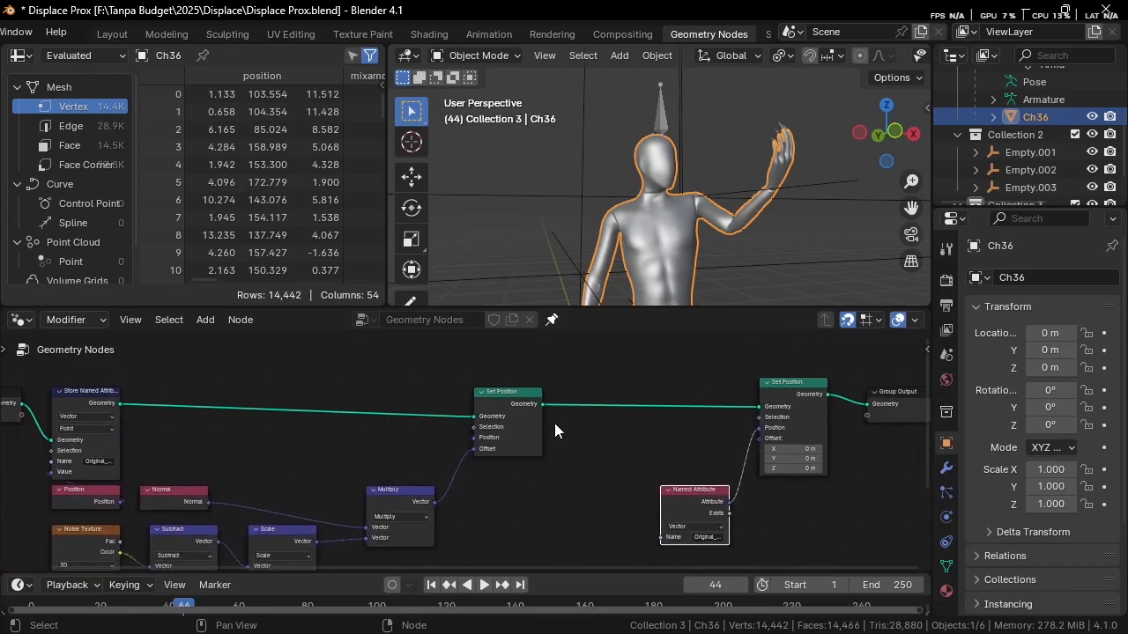
pyautogui.click(113, 405)
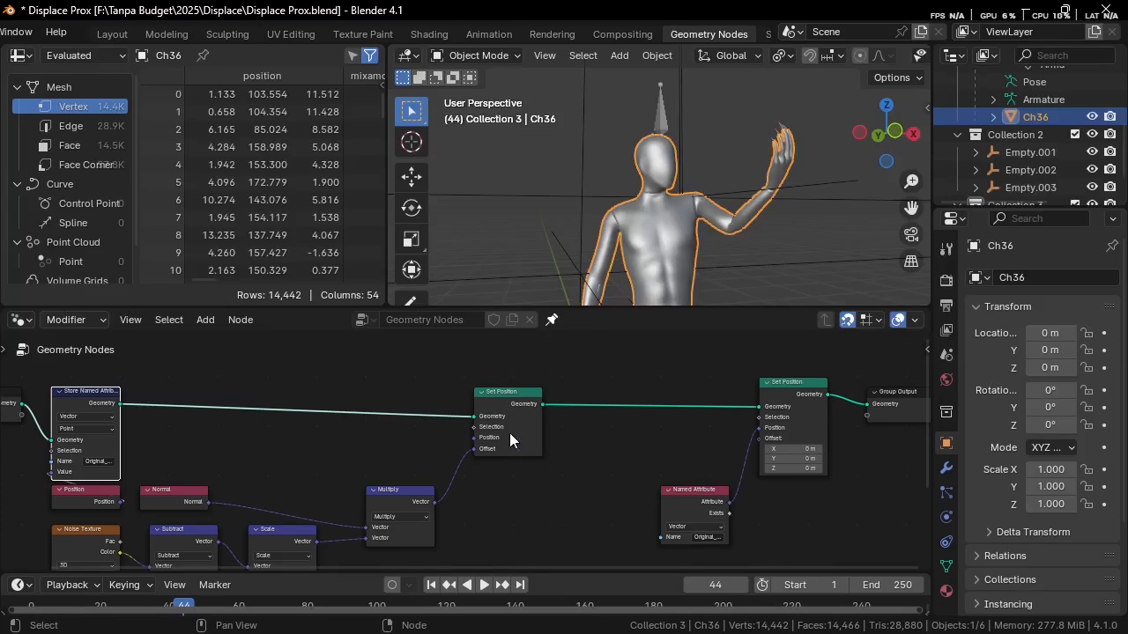
pyautogui.moveTo(460, 421); pyautogui.dragTo(547, 447, button='middle')
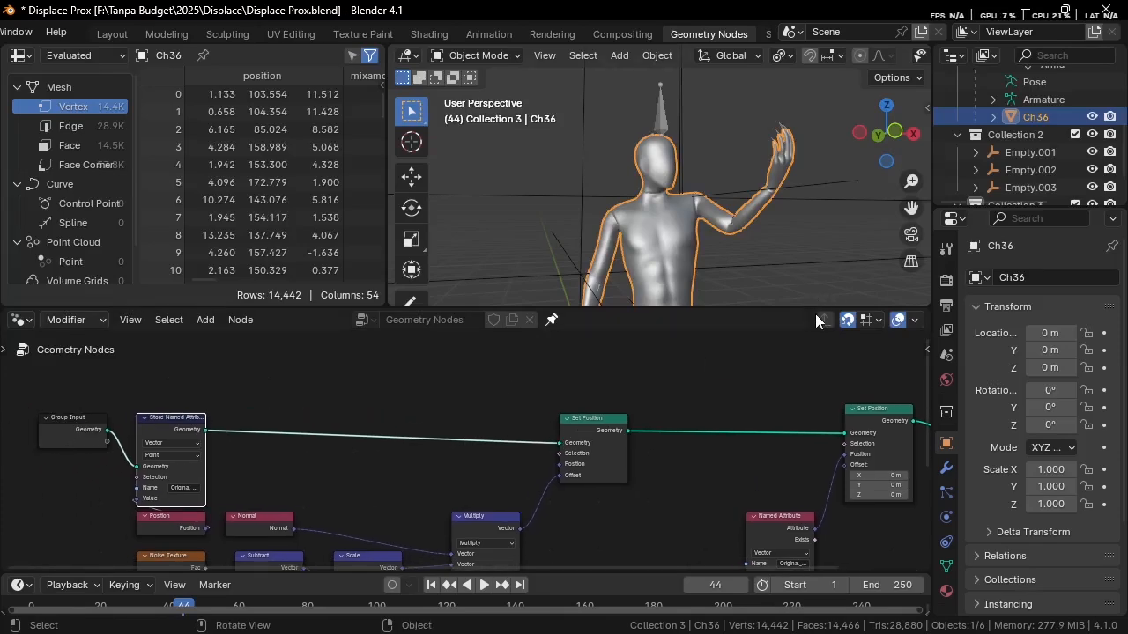
# Step: Delete the empties Empty.001, Empty.002 and Empty.003 from Collection 2
pyautogui.scroll(3, 1063, 169)
pyautogui.scroll(-4, 1061, 159)
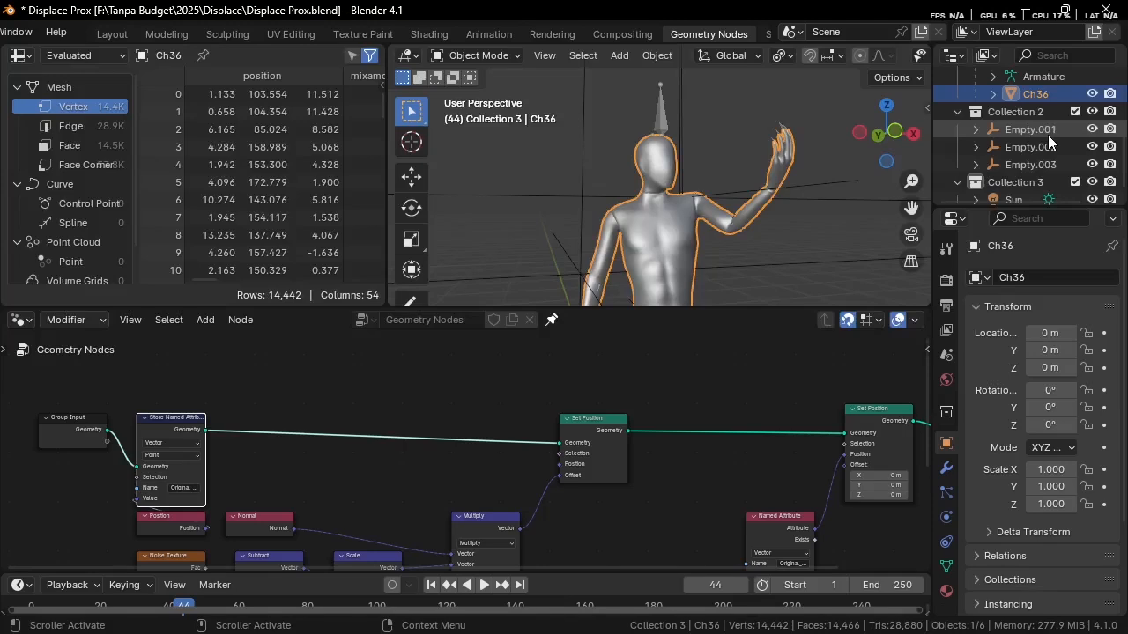
pyautogui.click(1047, 135)
pyautogui.keyDown('shift'); pyautogui.click(1046, 163); pyautogui.keyUp('shift')
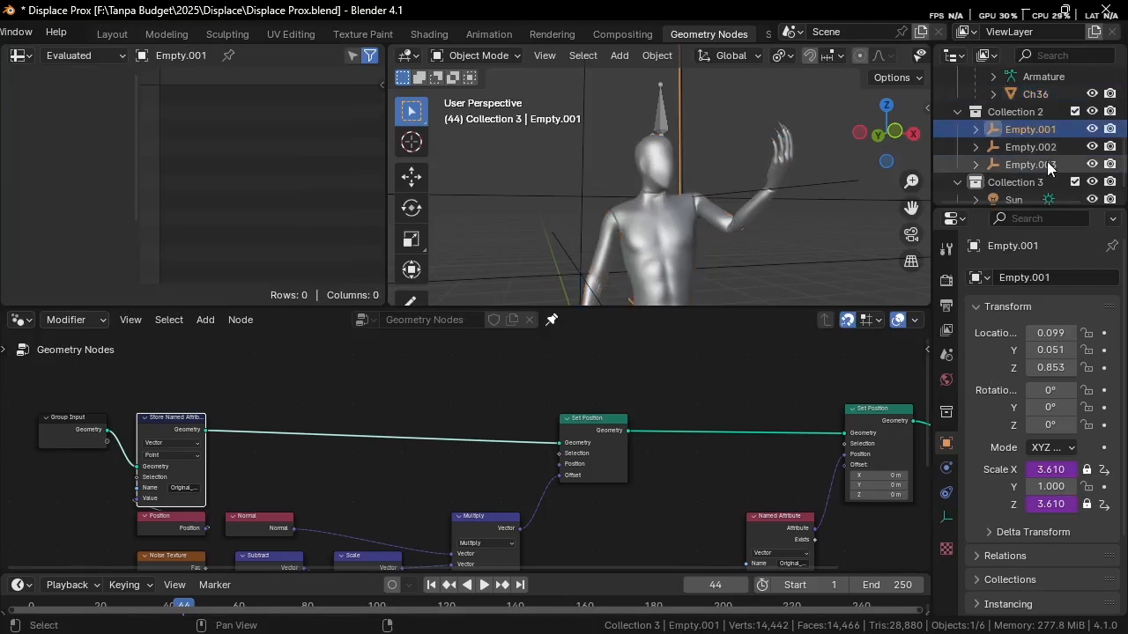
pyautogui.press('Delete')
# Step: Collapse the first collection in the outliner and make the emptied Collection 2 the active collection
pyautogui.scroll(4, 1032, 145)
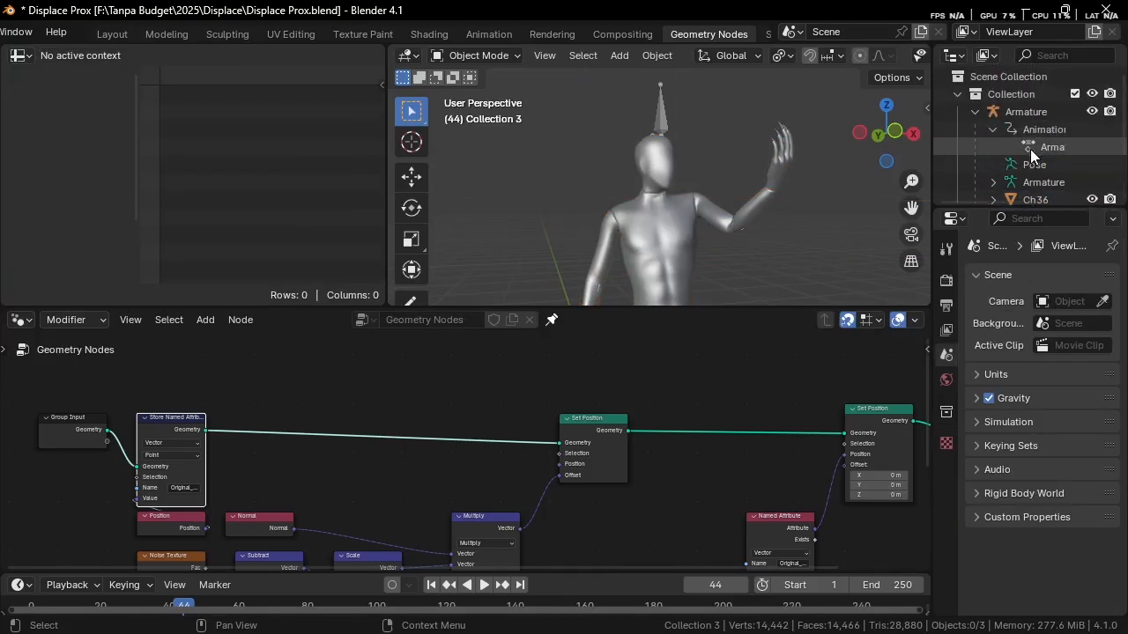
pyautogui.click(1005, 97)
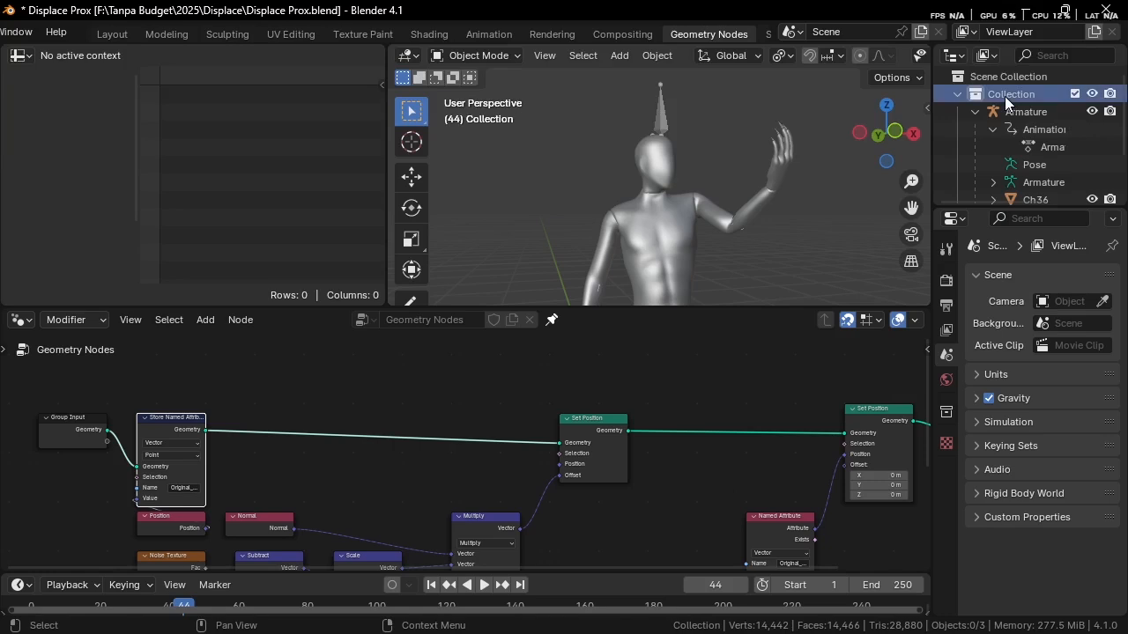
pyautogui.click(960, 94)
pyautogui.click(1034, 111)
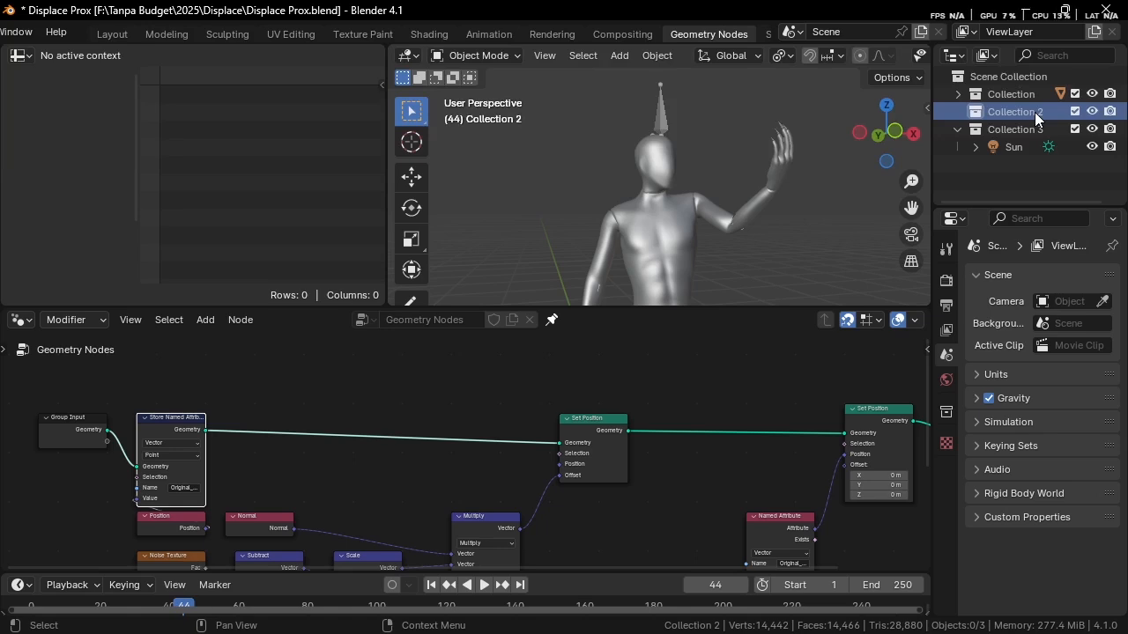
pyautogui.click(1031, 129)
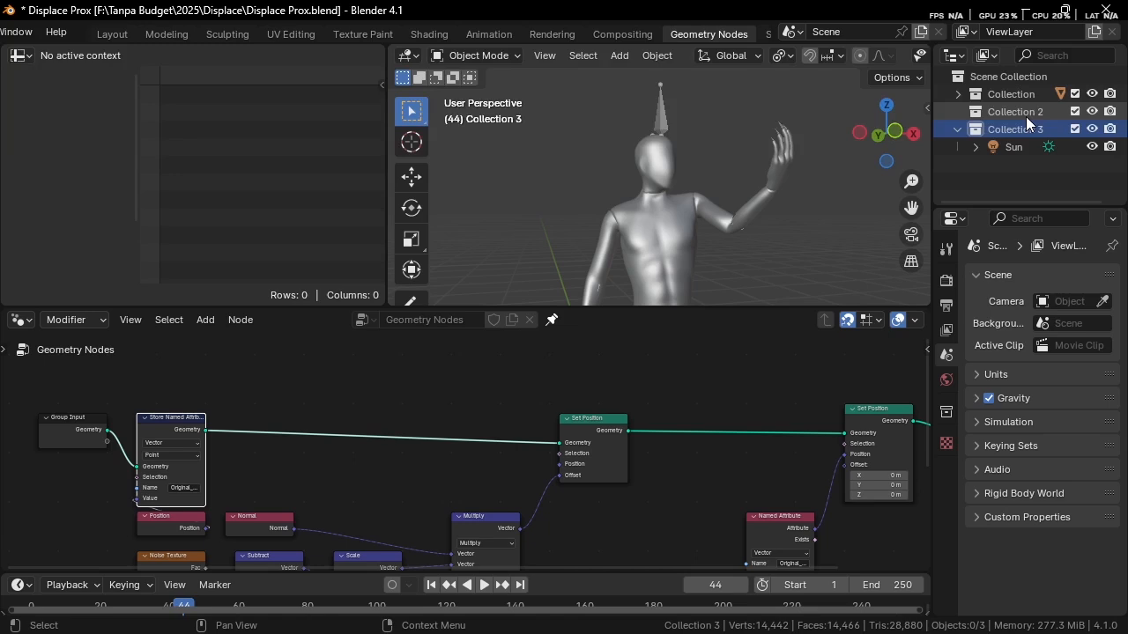
pyautogui.click(1022, 112)
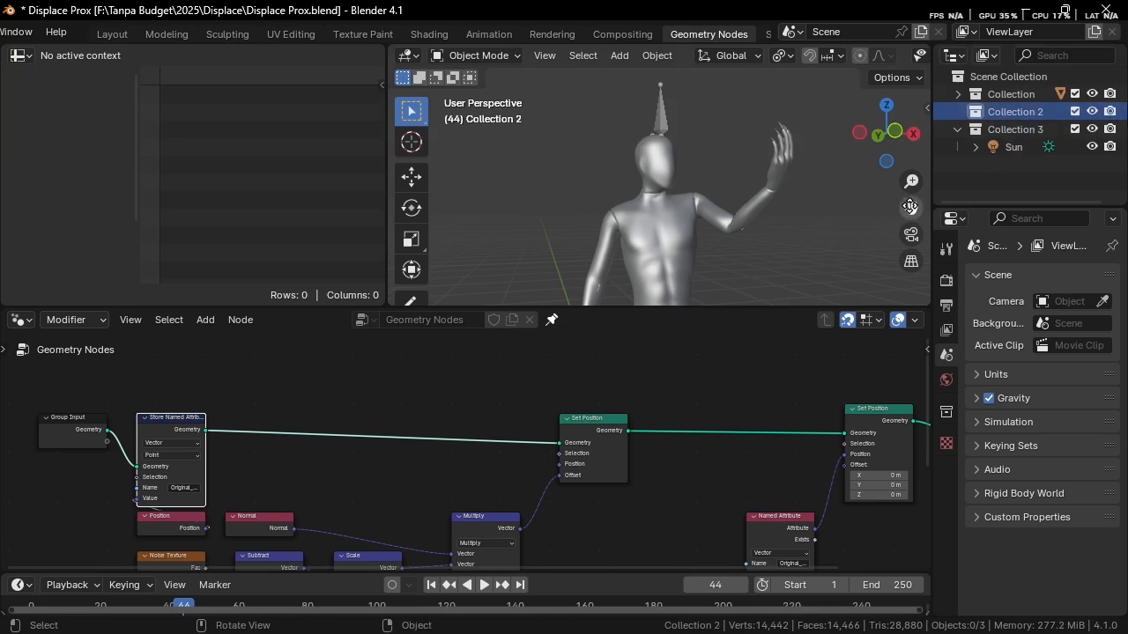
# Step: Add a Plain Axes empty to Collection 2 and raise it along Z to about 1.27 m, at the character's chest
pyautogui.hotkey('shift', 'a')
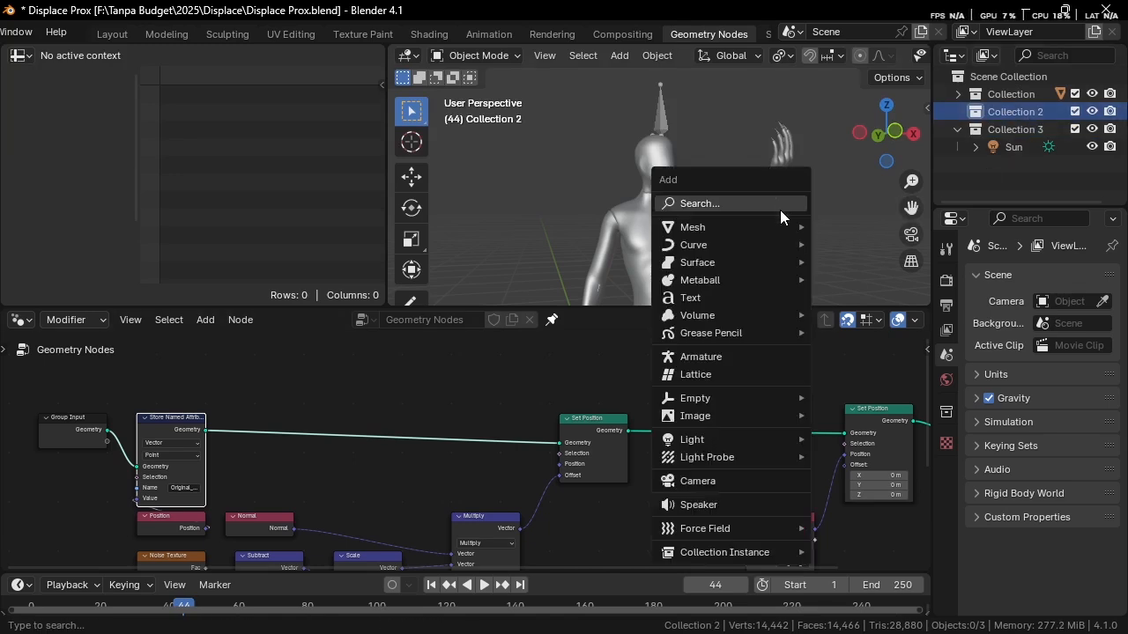
pyautogui.moveTo(748, 397)
pyautogui.click(866, 397)
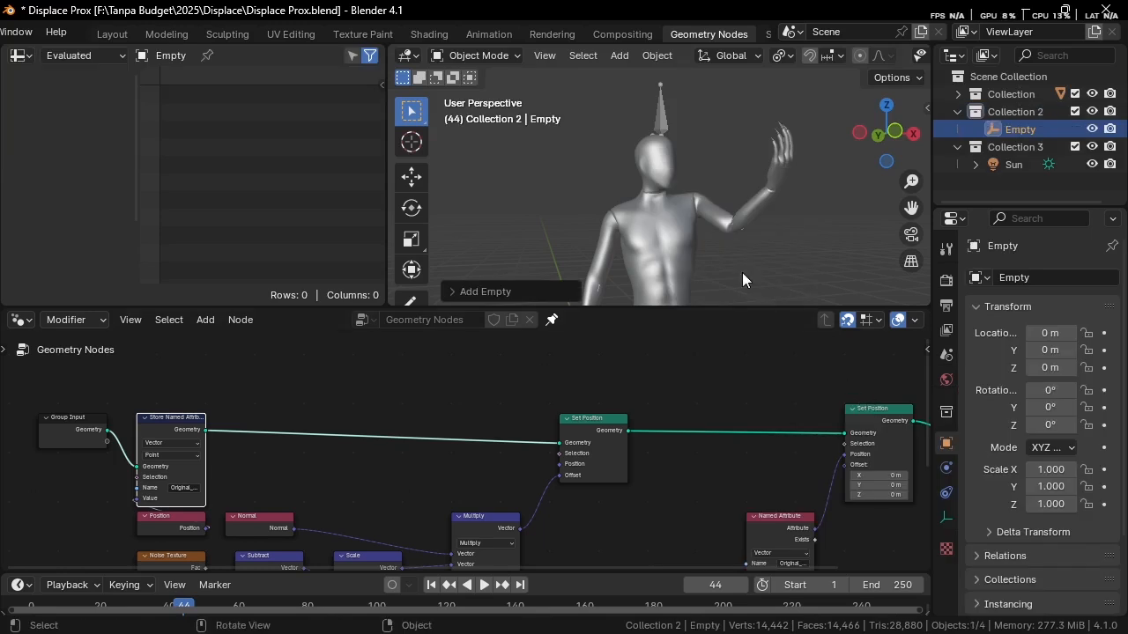
pyautogui.press('g')
pyautogui.press('z')
pyautogui.click(713, 72)
pyautogui.scroll(3, 751, 157)
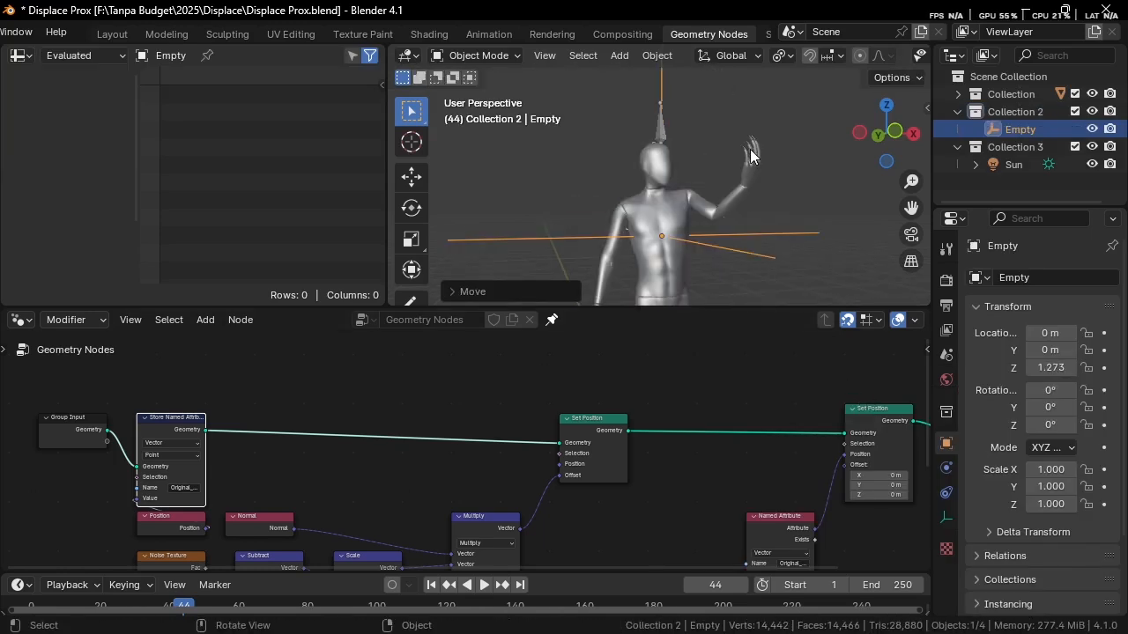
pyautogui.scroll(2, 749, 185)
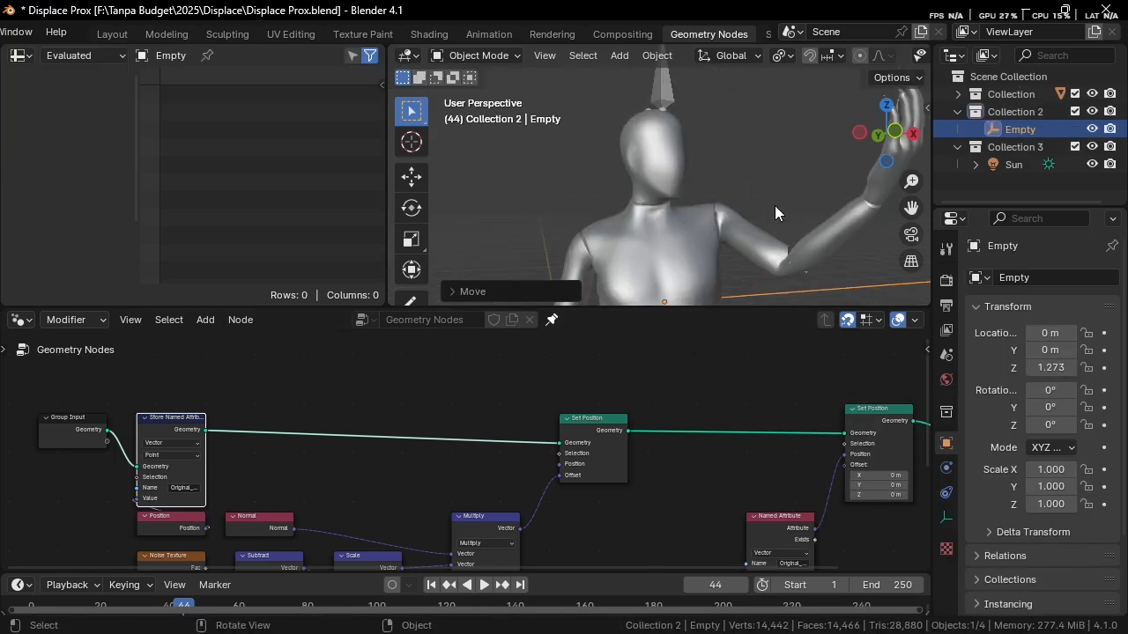
# Step: Add a Collection Info node for Collection 2, set it to Relative and enable Separate Children
pyautogui.click(1025, 112)
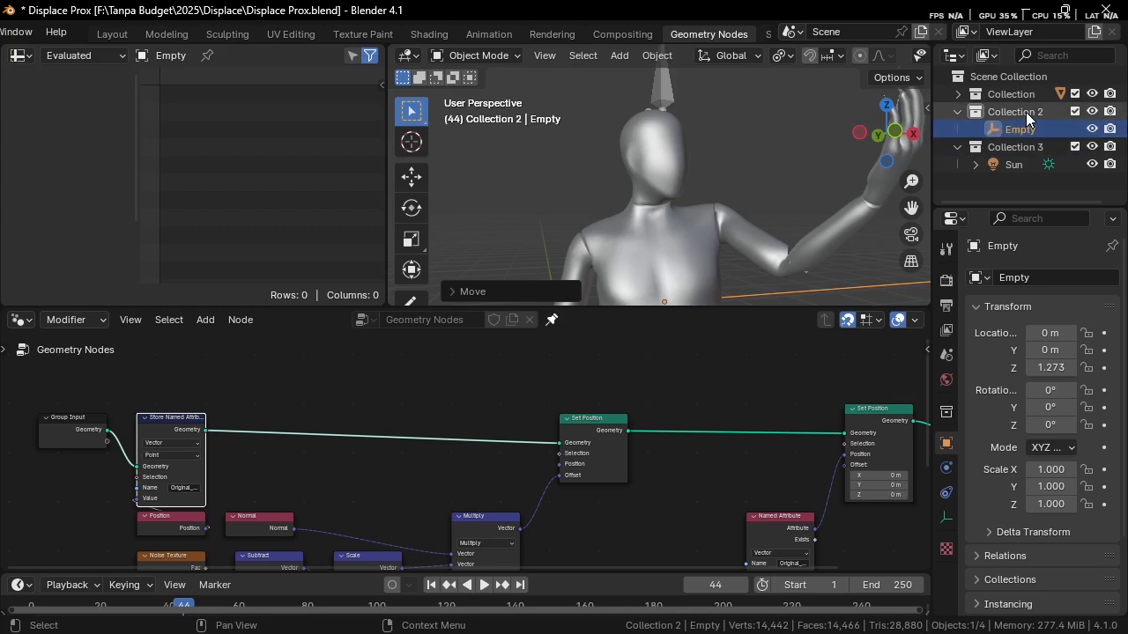
pyautogui.moveTo(1025, 112); pyautogui.dragTo(295, 366)
pyautogui.scroll(3, 582, 401)
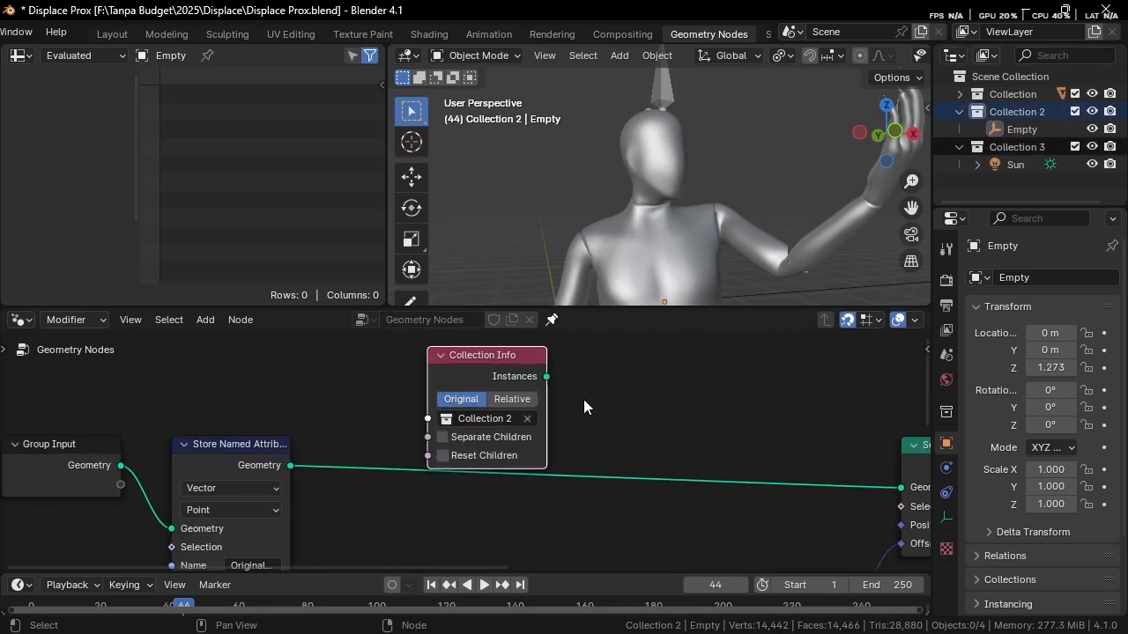
pyautogui.click(522, 399)
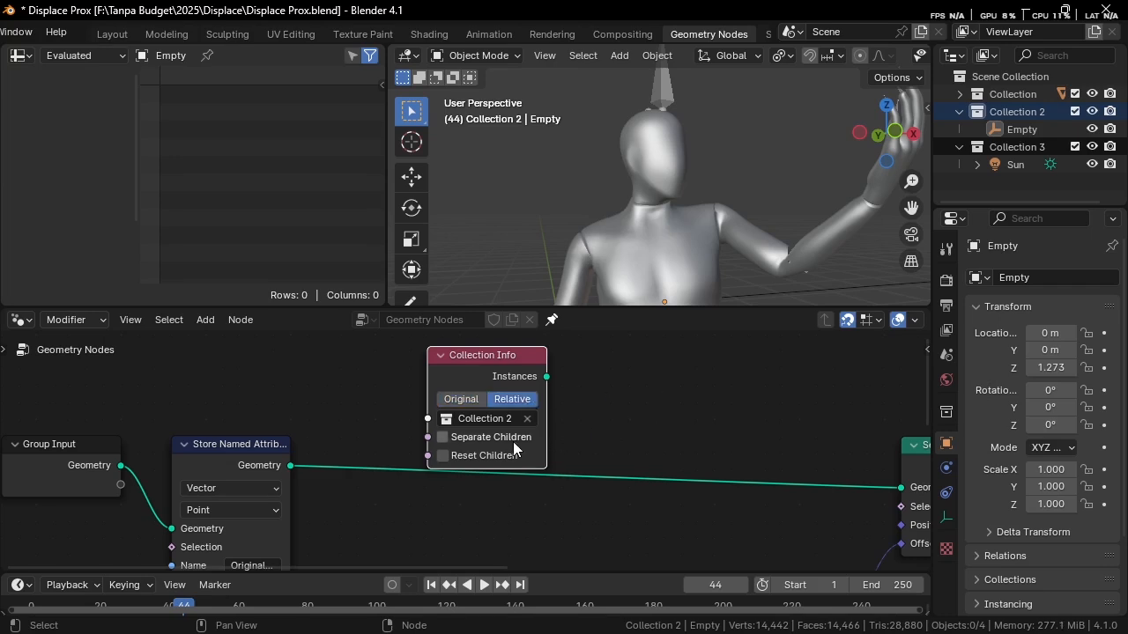
pyautogui.click(476, 437)
pyautogui.scroll(-3, 546, 392)
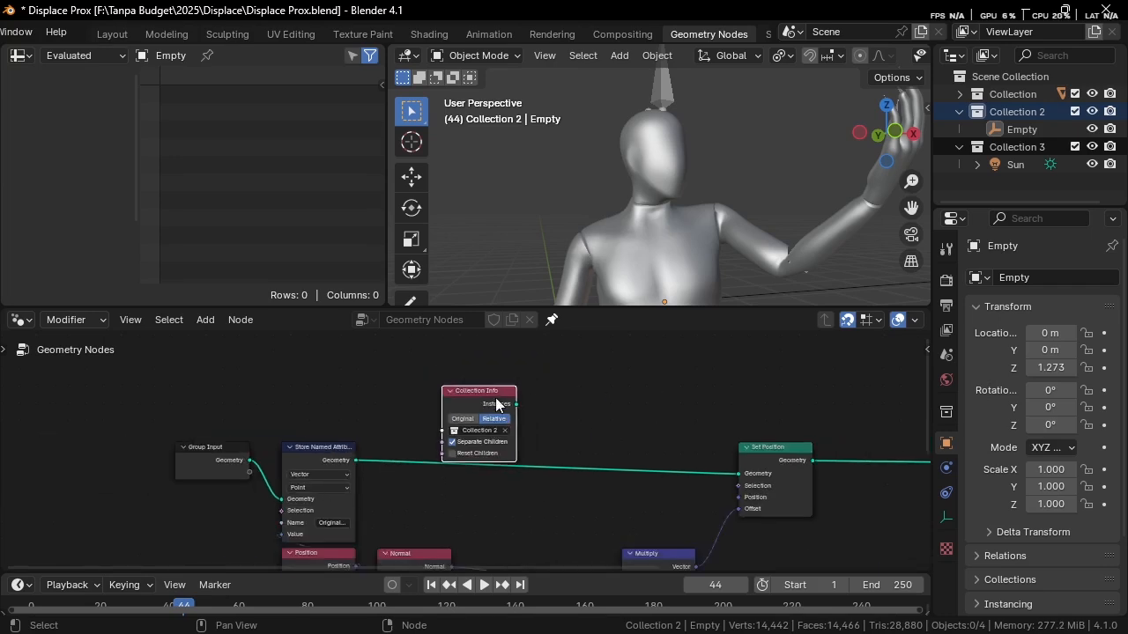
# Step: Place the Collection Info node above the Store Named Attribute node, clear of the main geometry link
pyautogui.moveTo(471, 394); pyautogui.dragTo(307, 372)
pyautogui.moveTo(431, 392)
pyautogui.mouseDown(button='middle')
pyautogui.moveTo(378, 367)
pyautogui.moveTo(442, 390)
pyautogui.mouseUp(button='middle')
pyautogui.scroll(3, 475, 428)
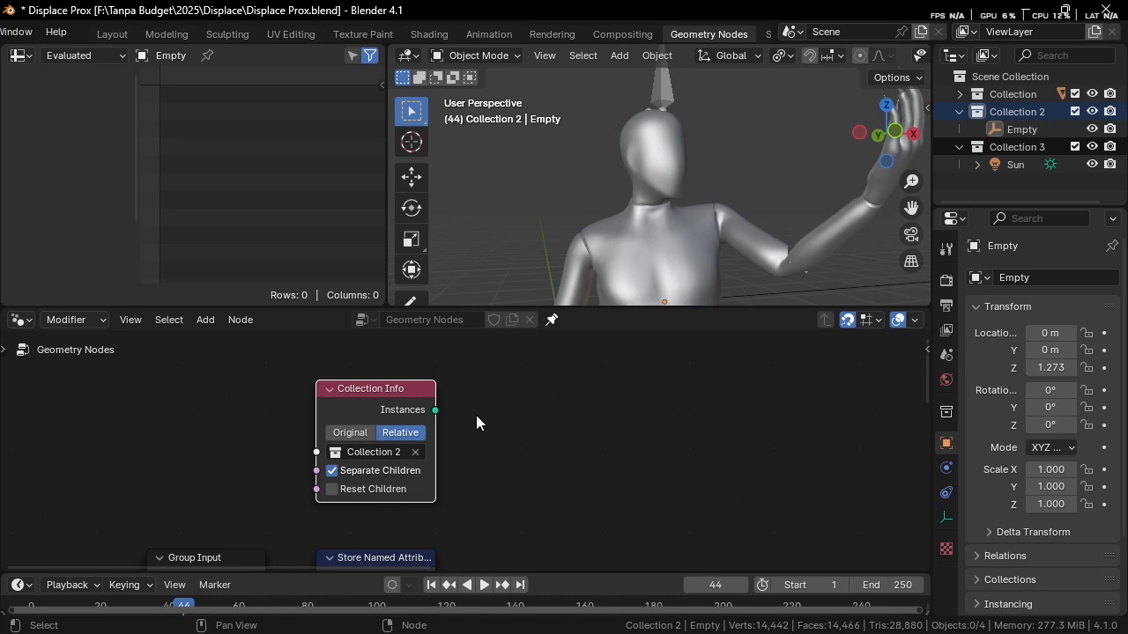
# Step: Add an Instances to Points node fed by the Collection Info's Instances output and place it beside that node
pyautogui.scroll(2, 476, 415)
pyautogui.moveTo(426, 402); pyautogui.dragTo(551, 424)
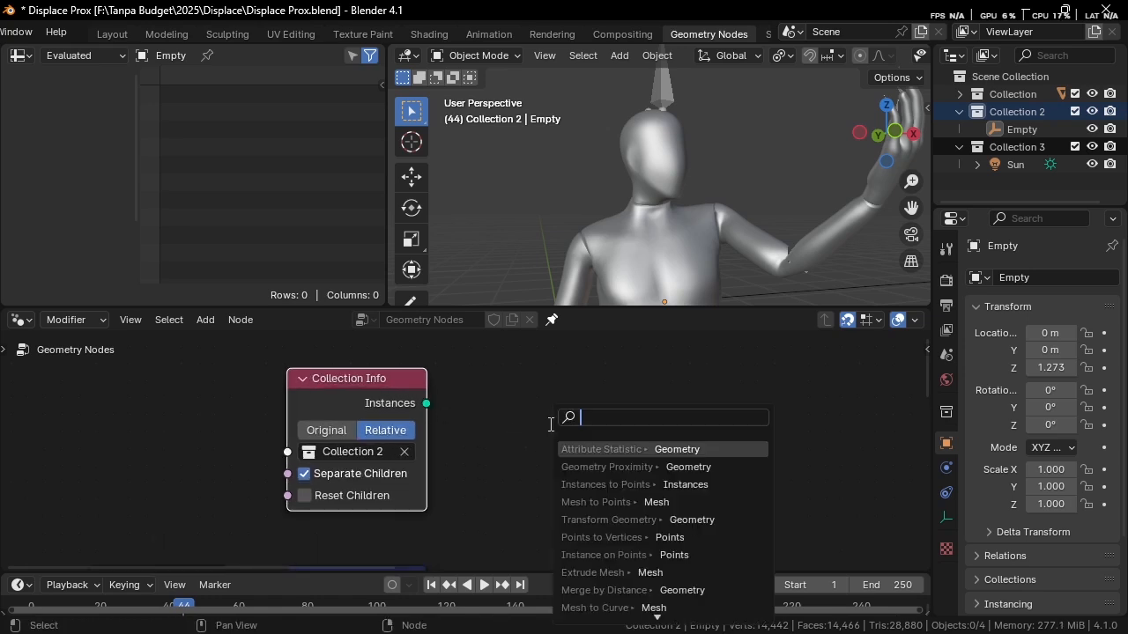
pyautogui.write('instance to po')
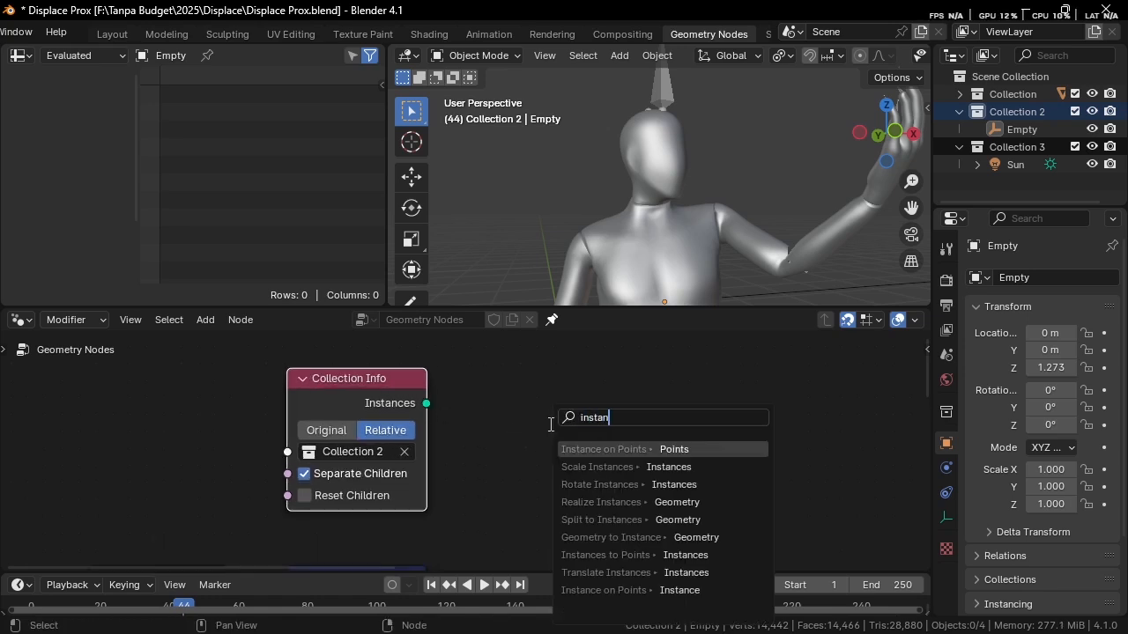
pyautogui.press('Return')
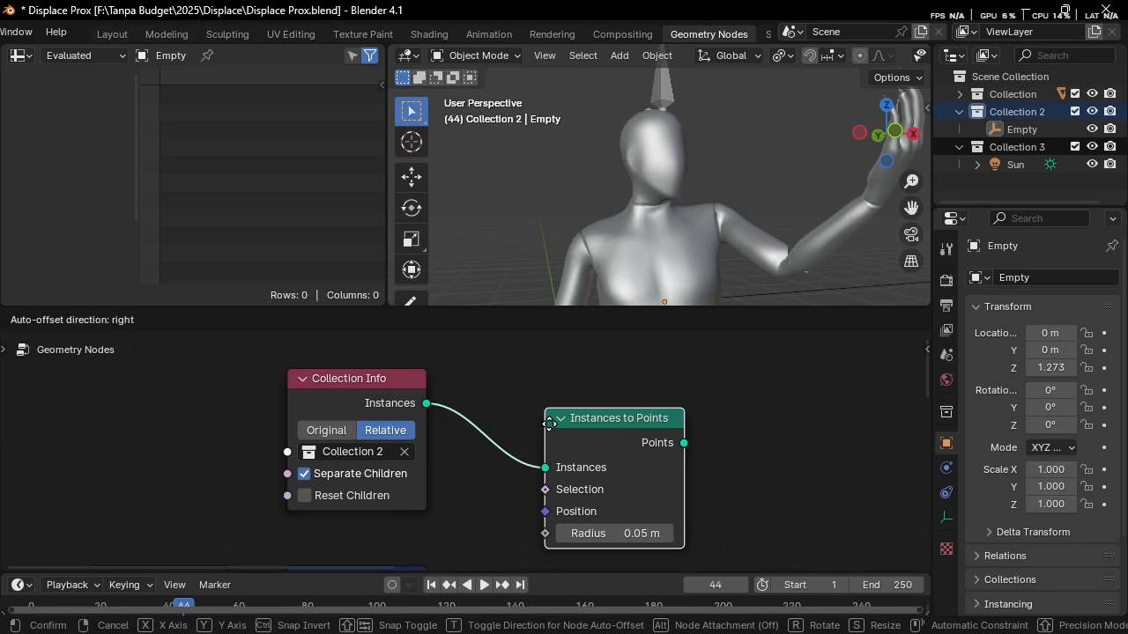
pyautogui.click(530, 387)
pyautogui.moveTo(642, 427); pyautogui.dragTo(461, 415, button='middle')
# Step: Add a Geometry Proximity node with its Geometry input fed by the Points output of Instances to Points
pyautogui.scroll(-2, 526, 414)
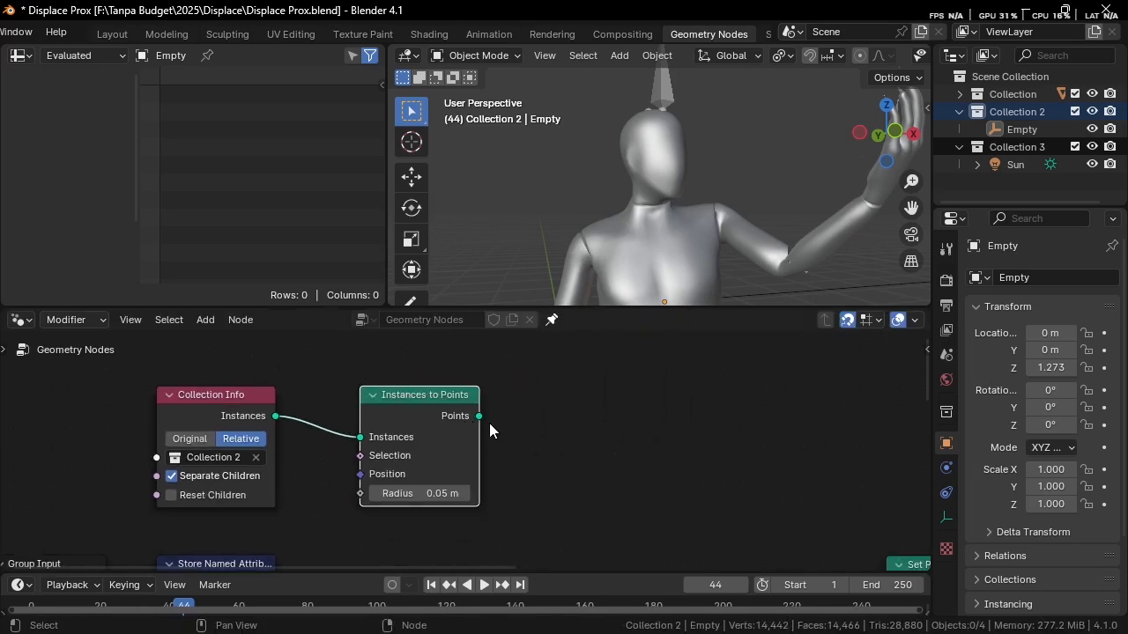
pyautogui.moveTo(481, 417); pyautogui.dragTo(629, 449)
pyautogui.write('geo')
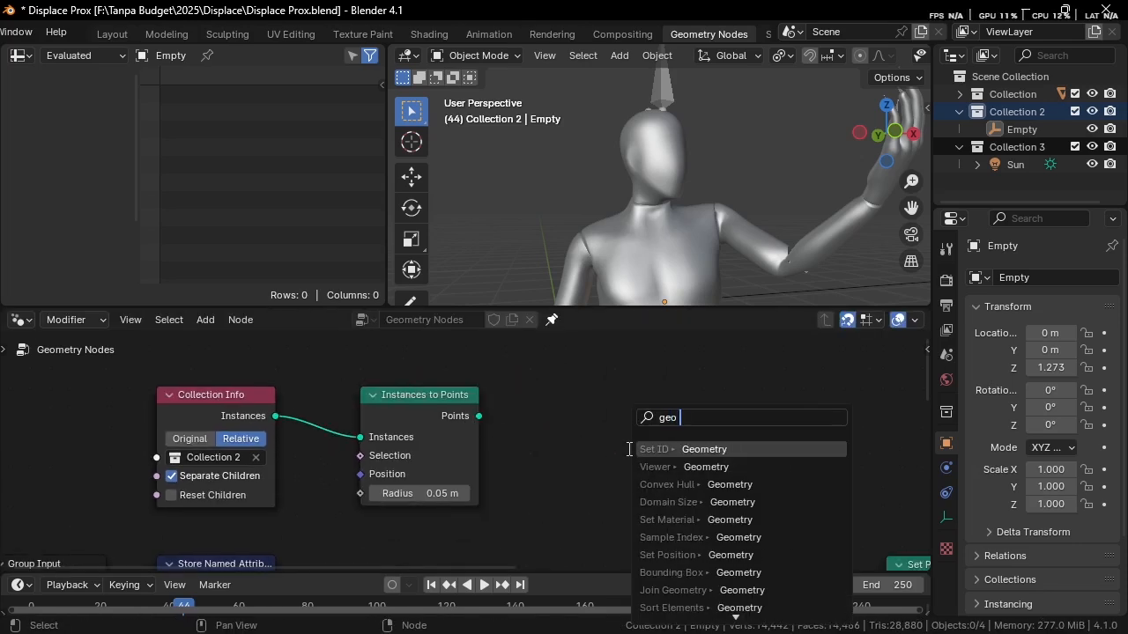
pyautogui.write(' prox')
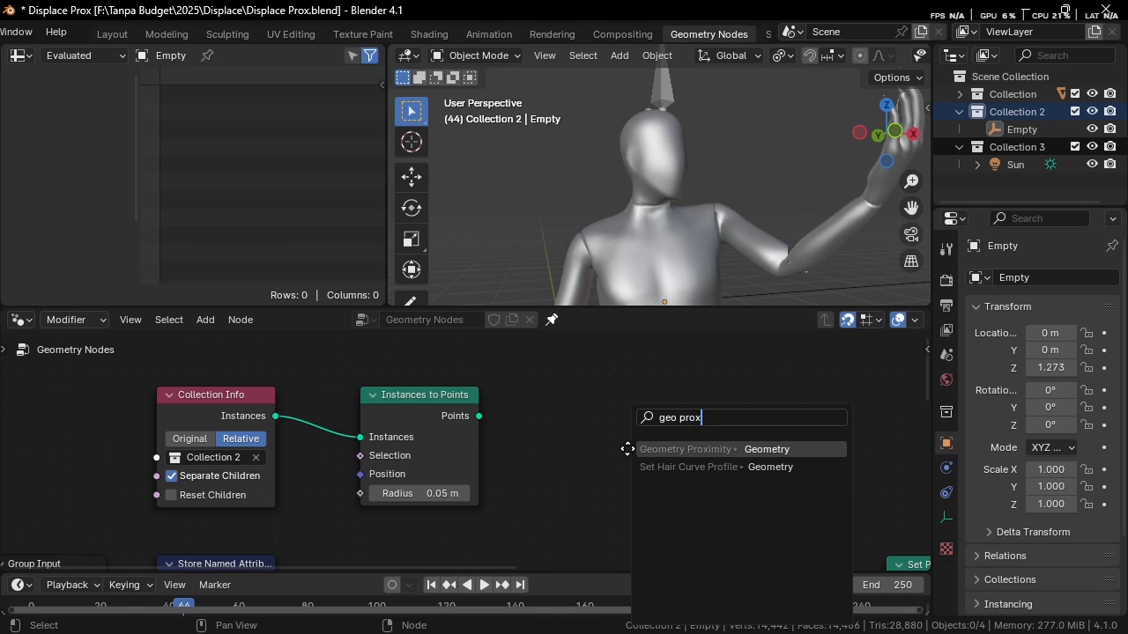
pyautogui.press('Return')
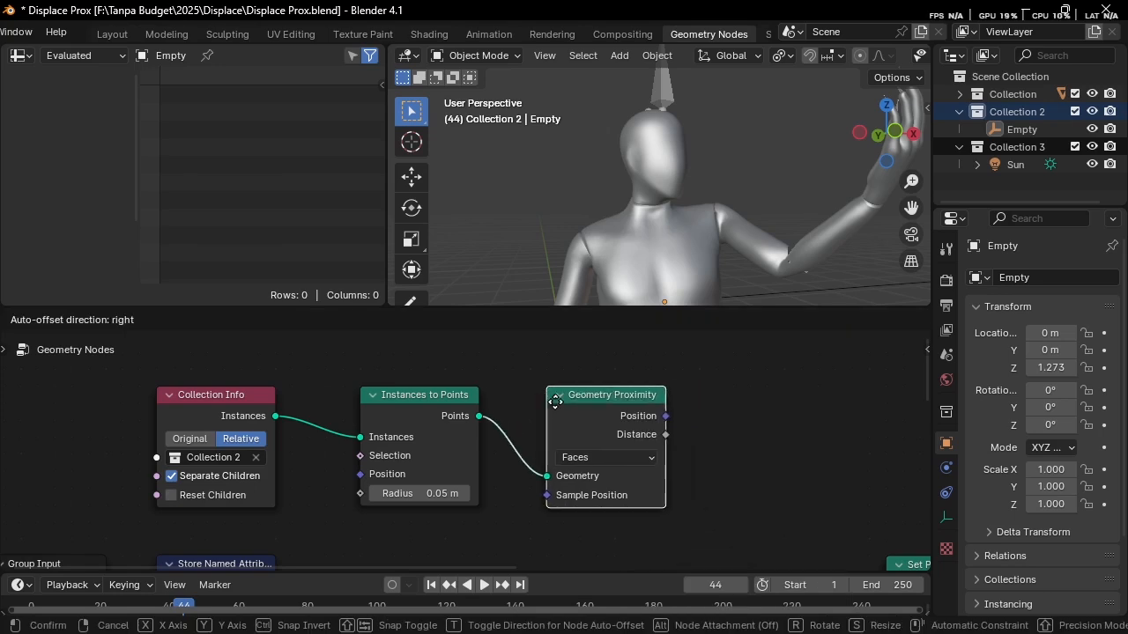
pyautogui.click(545, 405)
# Step: Set the Geometry Proximity node's target geometry to Points
pyautogui.scroll(1, 708, 510)
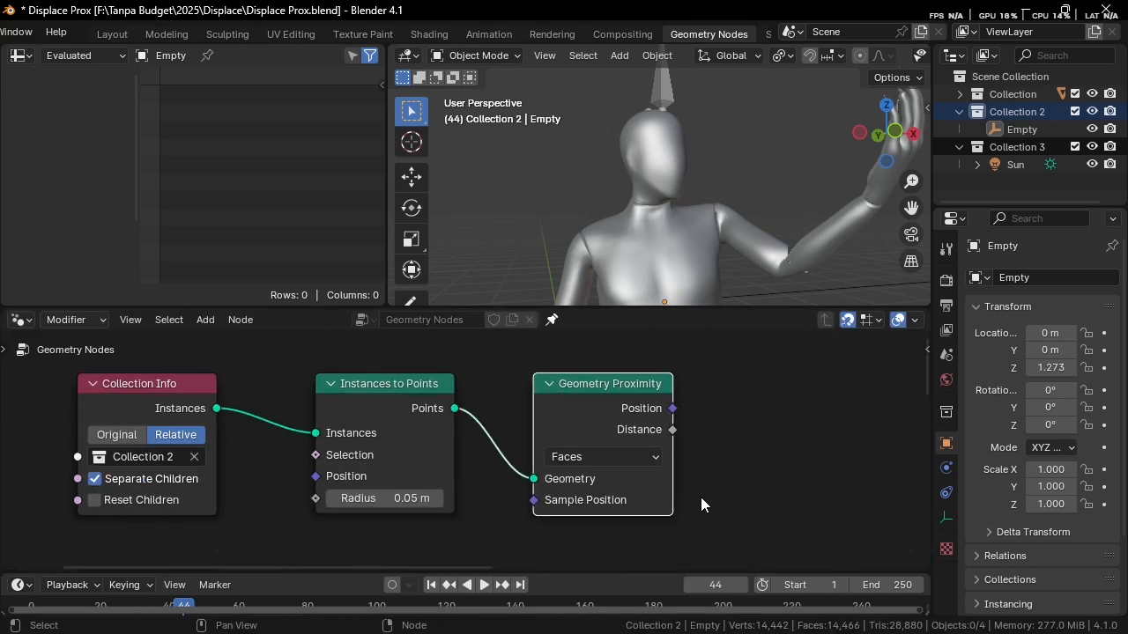
pyautogui.click(633, 449)
pyautogui.click(594, 458)
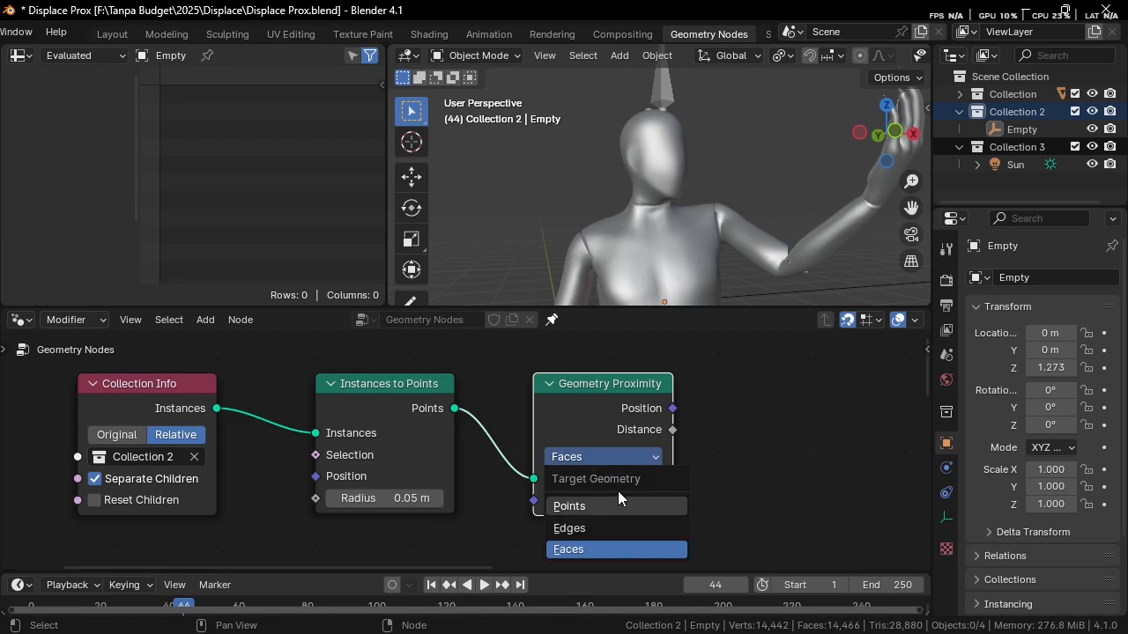
pyautogui.click(598, 498)
pyautogui.scroll(-3, 607, 494)
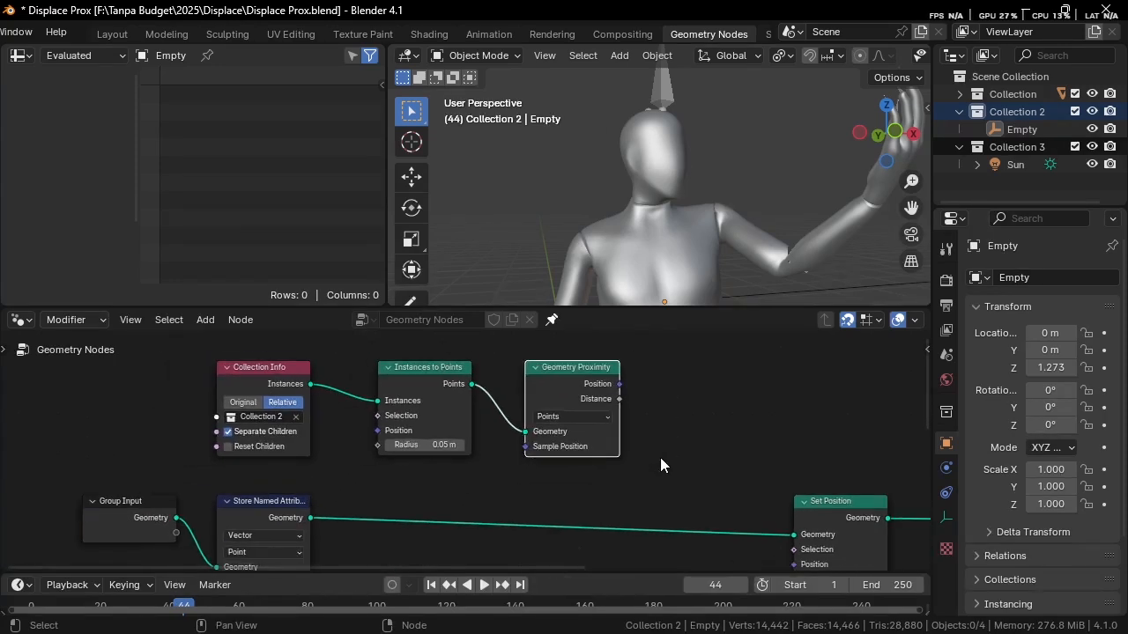
# Step: Preview the Geometry Proximity node's Position output through a Viewer node and inspect the area around the empty in the viewport
pyautogui.scroll(-2, 608, 445)
pyautogui.scroll(-3, 717, 243)
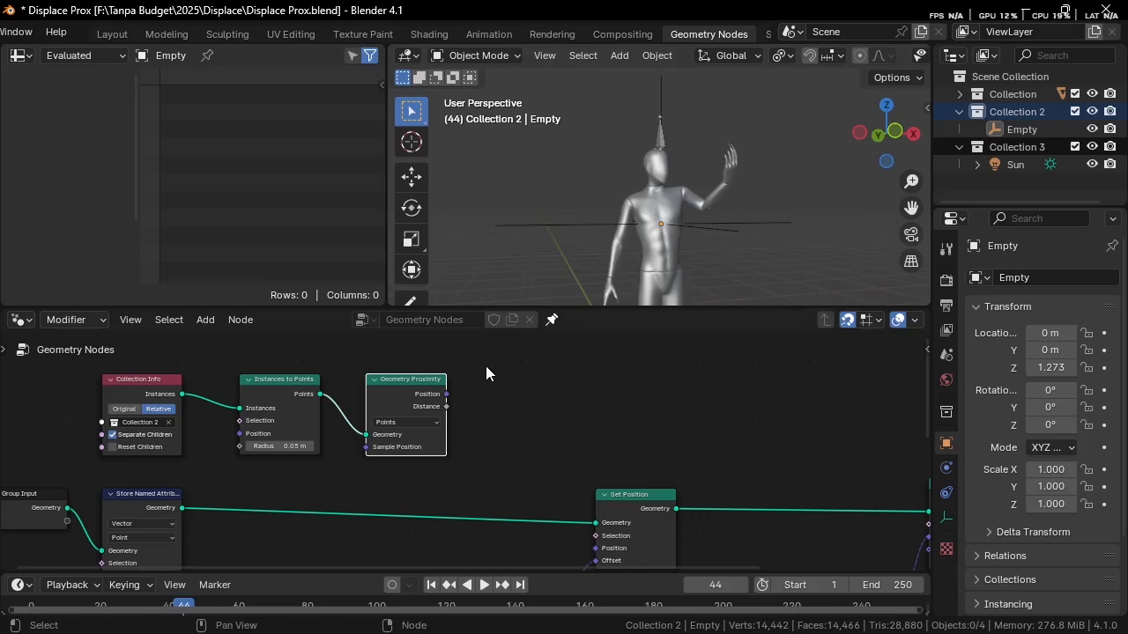
pyautogui.scroll(2, 447, 388)
pyautogui.keyDown('ctrl'); pyautogui.keyDown('shift'); pyautogui.click(413, 378); pyautogui.keyUp('shift'); pyautogui.keyUp('ctrl')
pyautogui.moveTo(651, 187); pyautogui.dragTo(659, 210, button='middle')
pyautogui.scroll(4, 659, 209)
pyautogui.scroll(2, 357, 387)
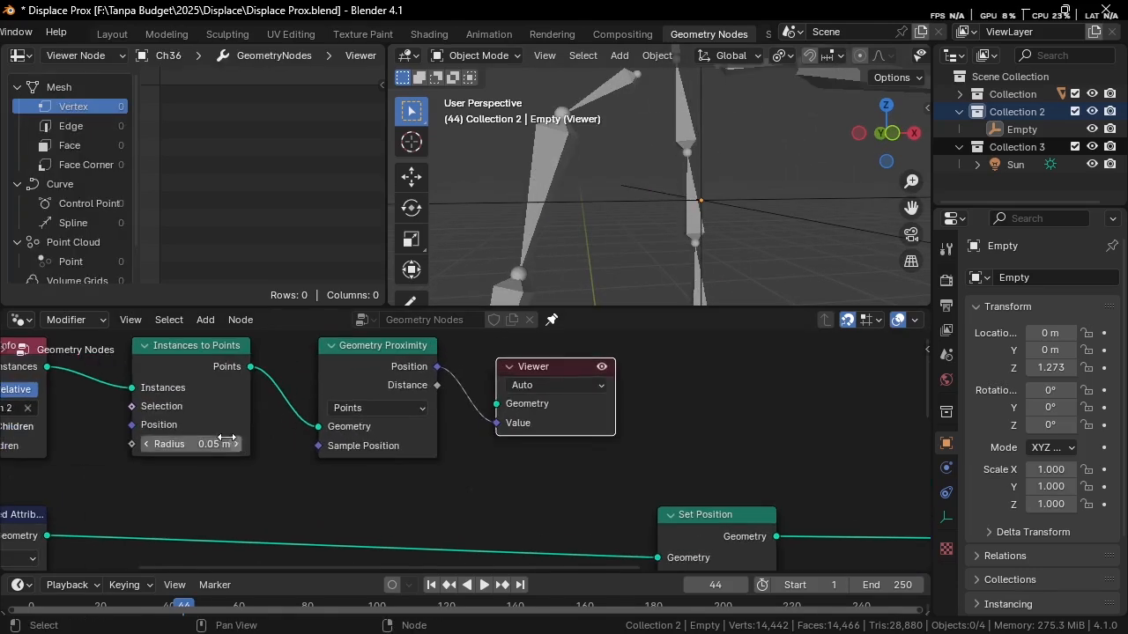
# Step: Preview the Points output of Instances to Points in the Viewer and reduce the node's Radius to about 13.1 m
pyautogui.moveTo(224, 440); pyautogui.dragTo(370, 440)
pyautogui.moveTo(220, 444); pyautogui.dragTo(194, 444)
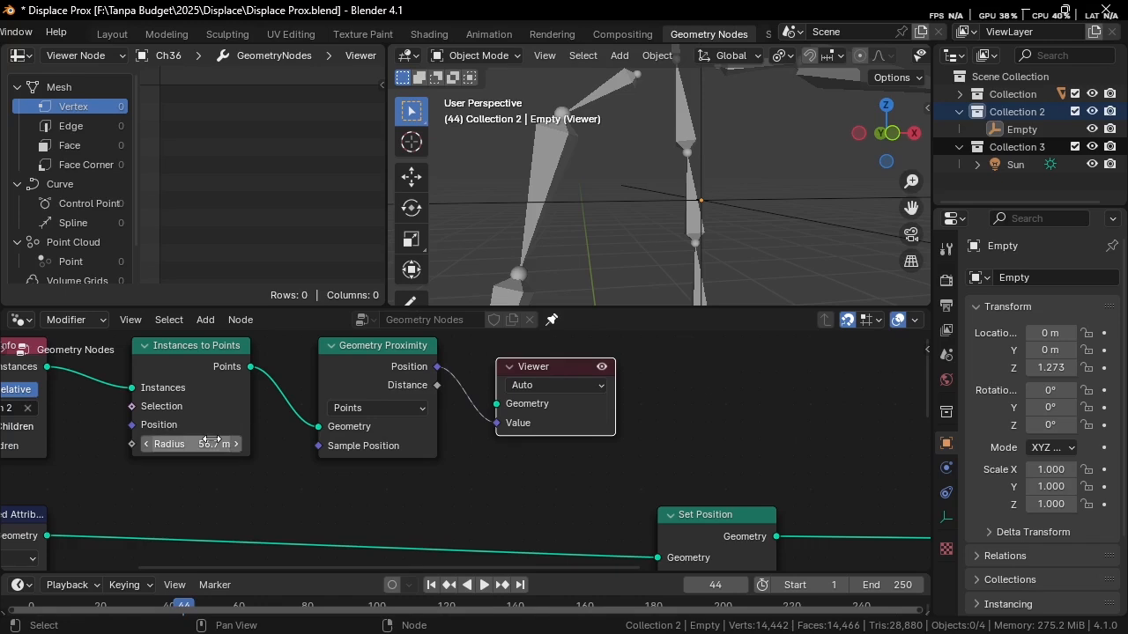
pyautogui.moveTo(194, 367); pyautogui.dragTo(265, 378, button='middle')
pyautogui.keyDown('ctrl'); pyautogui.keyDown('shift'); pyautogui.click(266, 377); pyautogui.keyUp('shift'); pyautogui.keyUp('ctrl')
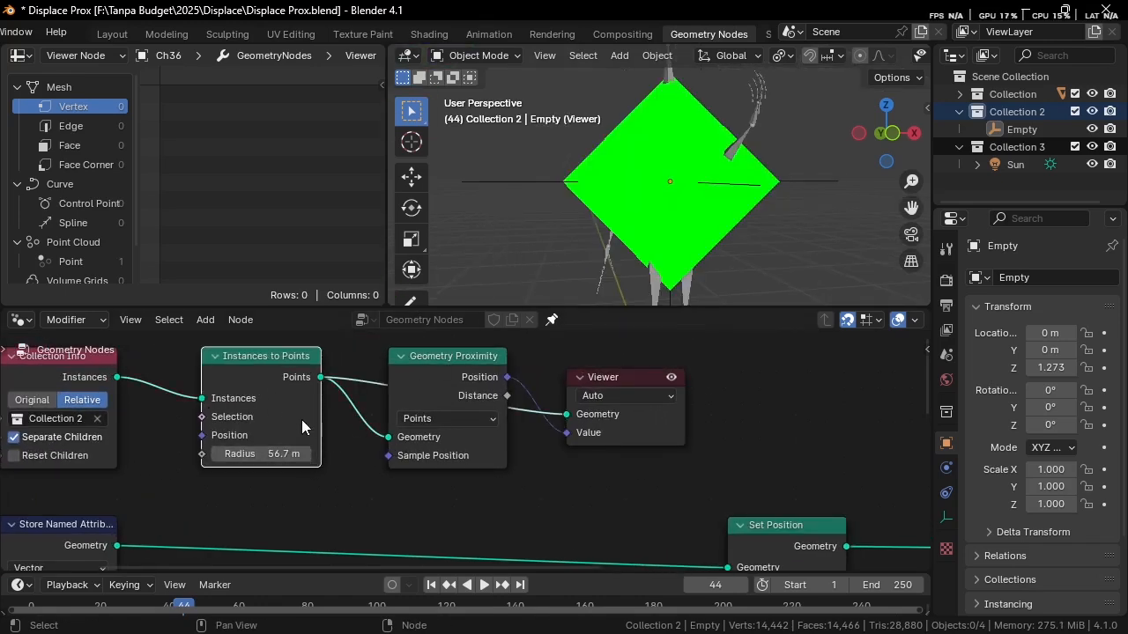
pyautogui.moveTo(265, 454); pyautogui.dragTo(146, 453)
pyautogui.scroll(-2, 385, 457)
pyautogui.scroll(2, 441, 414)
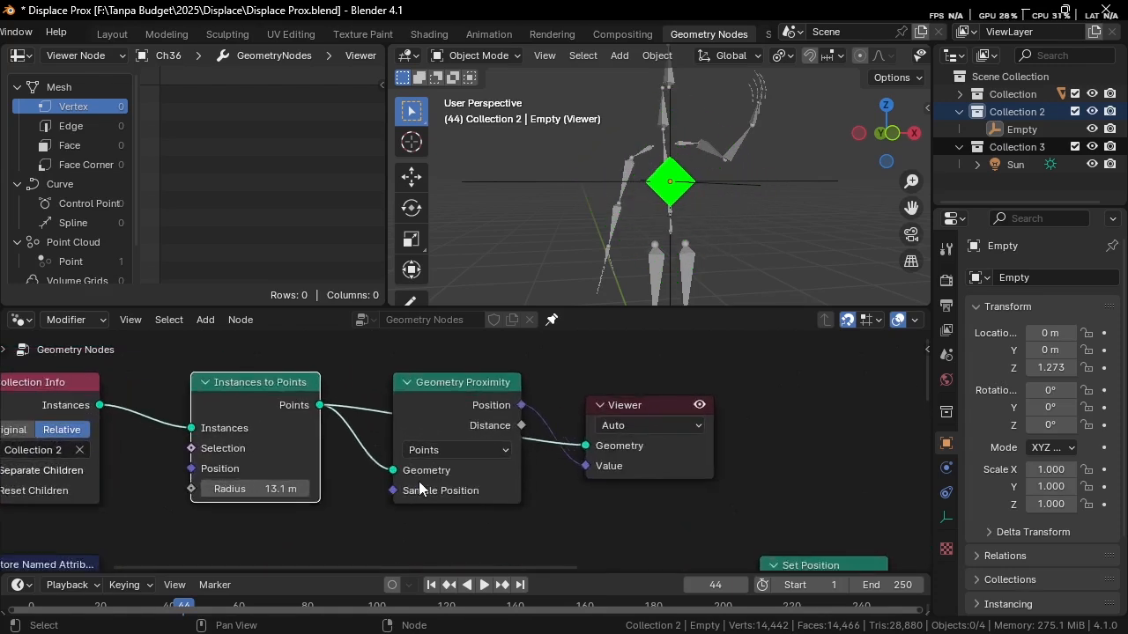
# Step: Preview the Geometry Proximity node's Distance output in the Viewer, using the last Set Position node's Geometry as the viewed geometry
pyautogui.keyDown('ctrl'); pyautogui.keyDown('shift'); pyautogui.click(479, 418); pyautogui.keyUp('shift'); pyautogui.keyUp('ctrl')
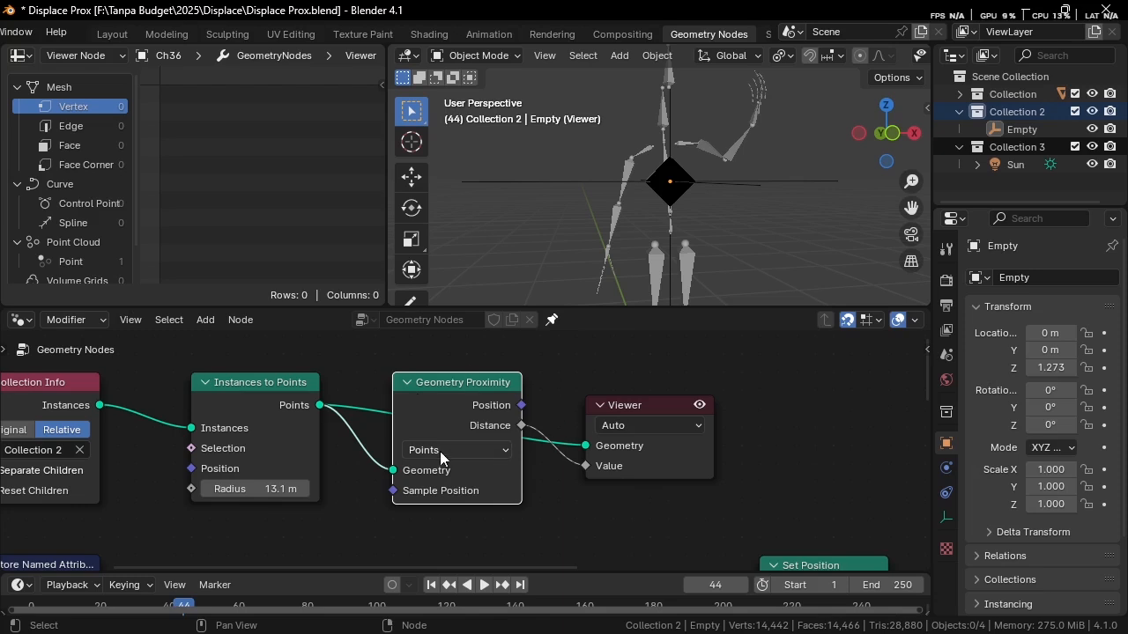
pyautogui.moveTo(649, 404); pyautogui.dragTo(731, 400)
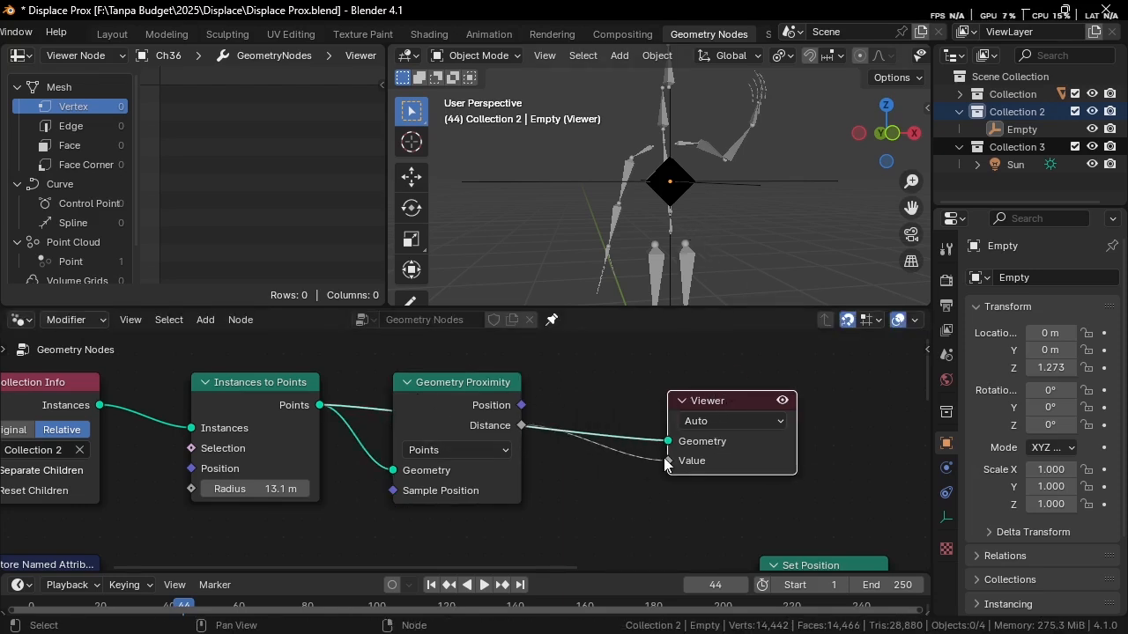
pyautogui.moveTo(668, 443)
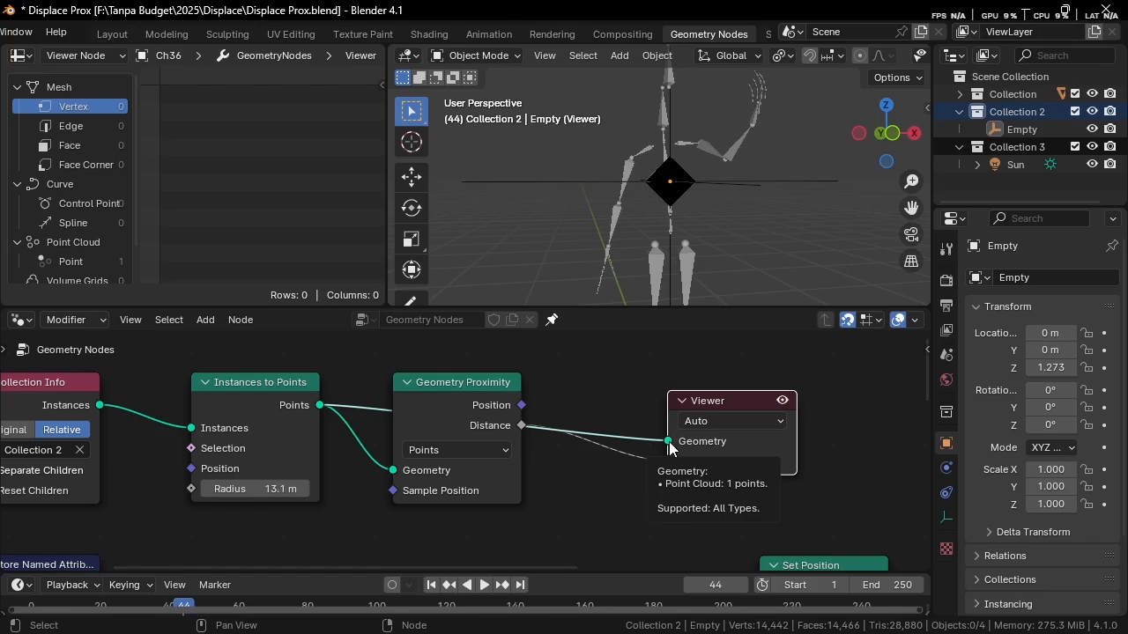
pyautogui.scroll(-4, 668, 442)
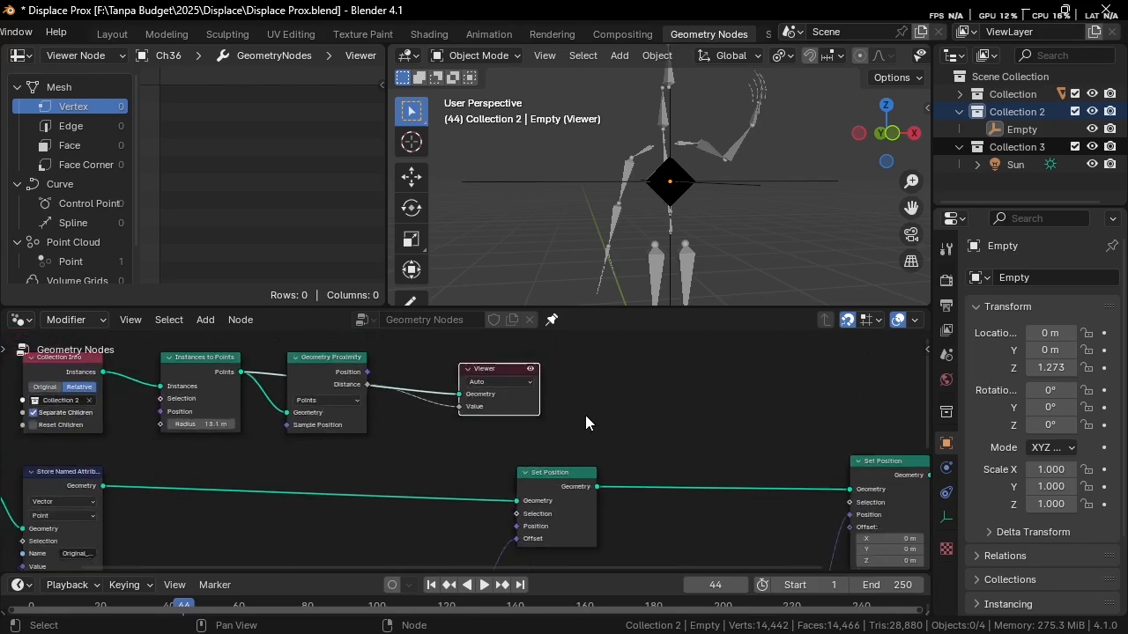
pyautogui.keyDown('ctrl'); pyautogui.hscroll(5, 746, 436); pyautogui.keyUp('ctrl')
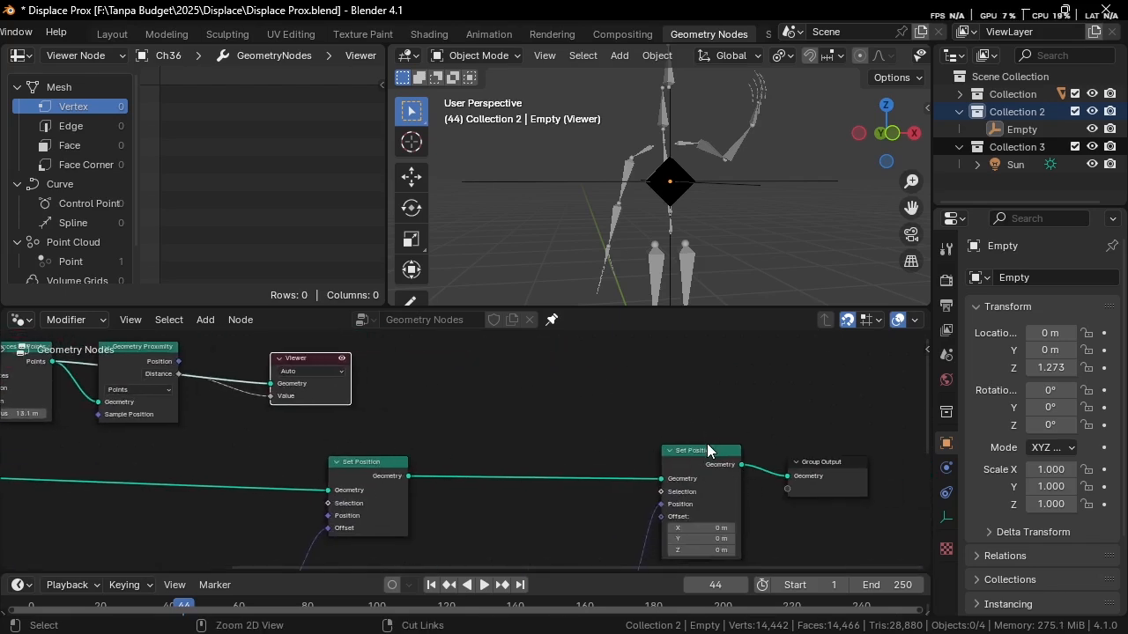
pyautogui.keyDown('ctrl'); pyautogui.keyDown('shift'); pyautogui.click(707, 450); pyautogui.keyUp('shift'); pyautogui.keyUp('ctrl')
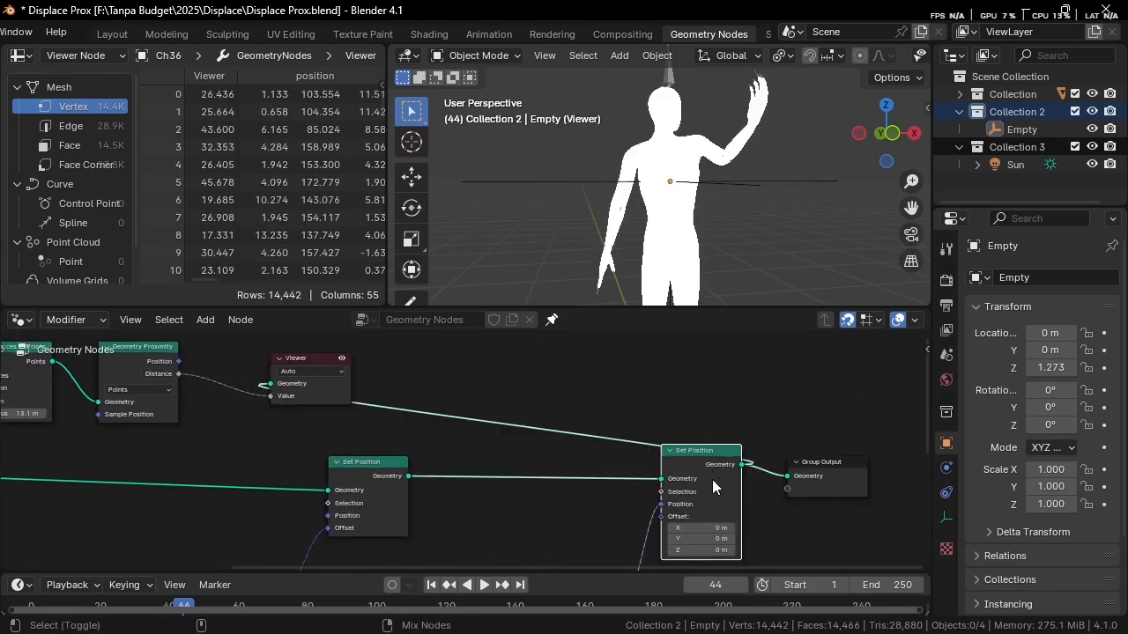
# Step: Try moving the empty within the character's torso to test the distance preview, then cancel the move
pyautogui.click(722, 212)
pyautogui.press('g')
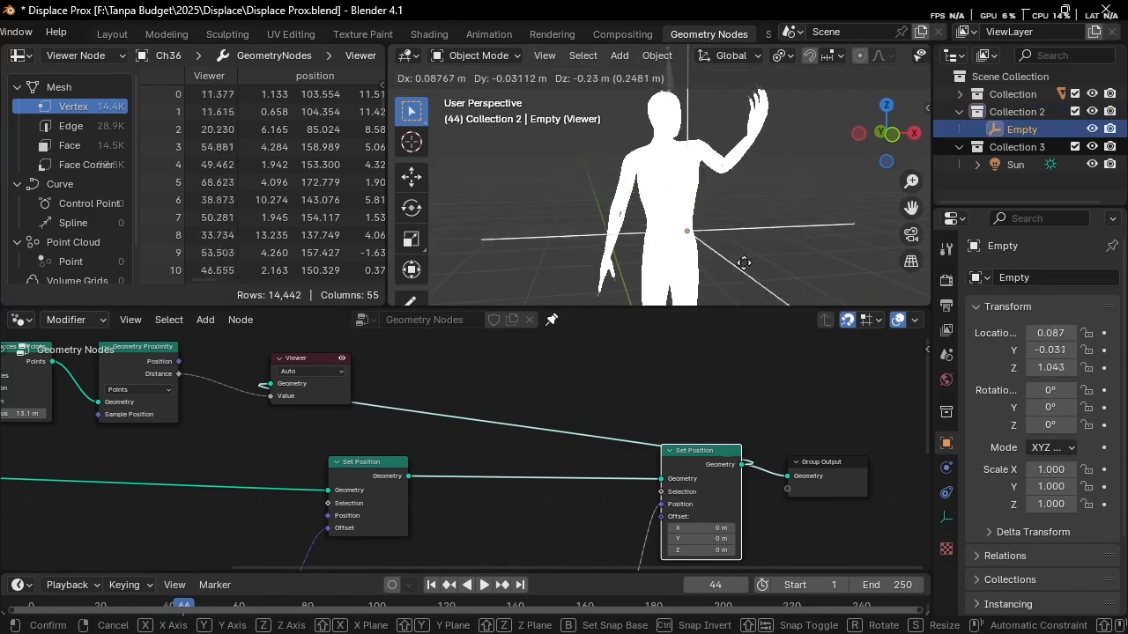
pyautogui.rightClick(743, 263)
pyautogui.scroll(-3, 744, 263)
pyautogui.keyDown('shift'); pyautogui.moveTo(744, 263); pyautogui.dragTo(753, 221, button='middle'); pyautogui.keyUp('shift')
pyautogui.scroll(2, 720, 177)
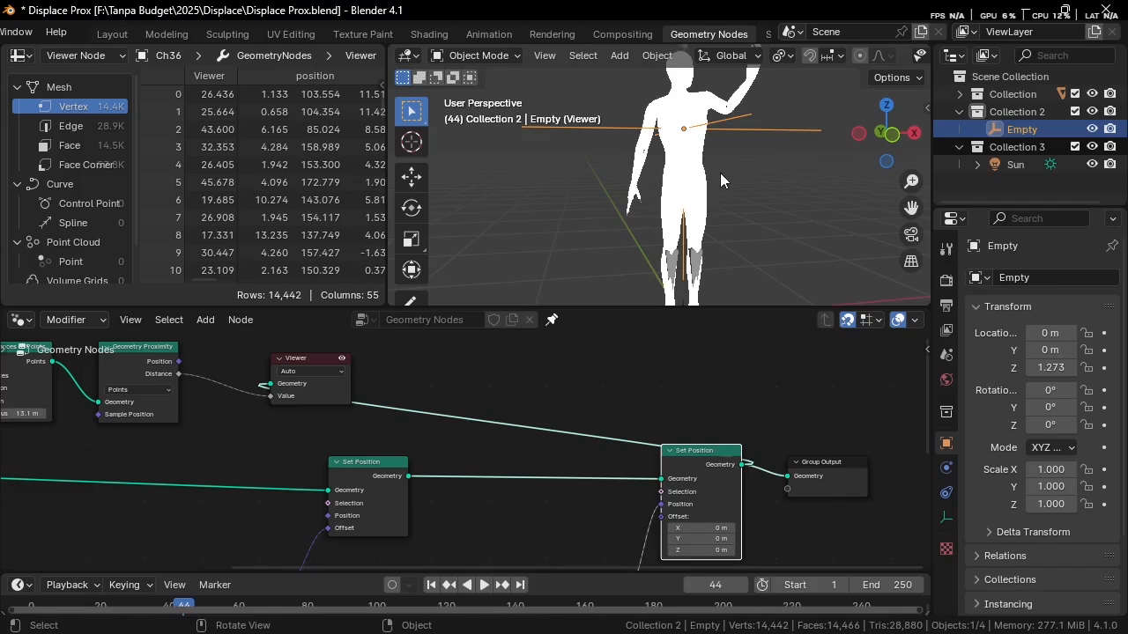
pyautogui.scroll(2, 718, 173)
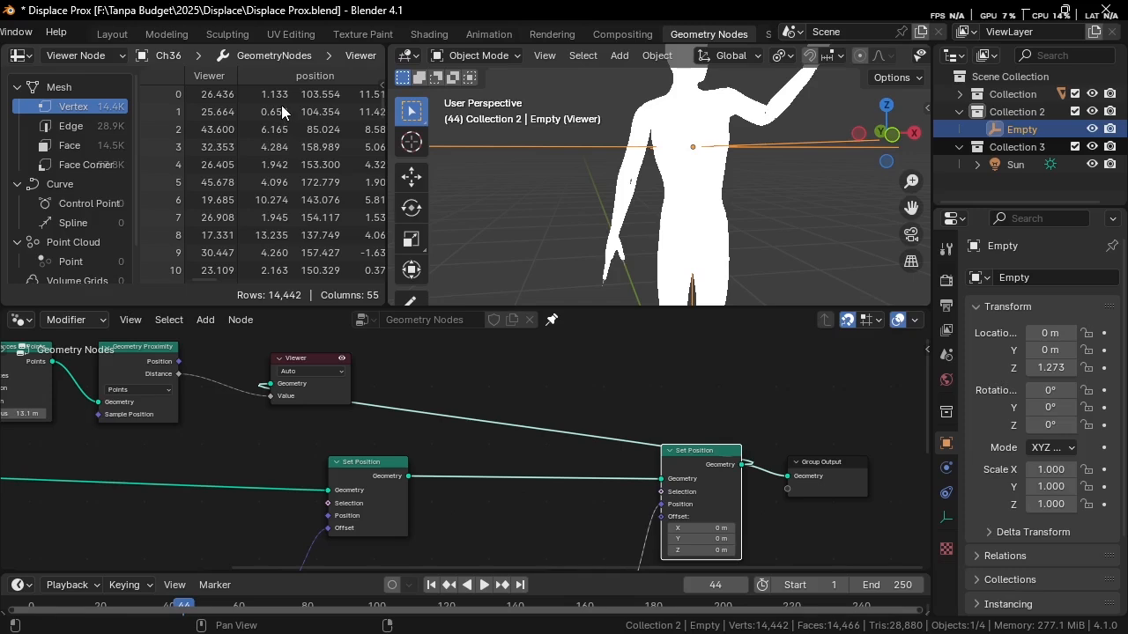
# Step: Examine the distance values in the spreadsheet's Viewer column and compare them with the character's upper body
pyautogui.scroll(-4, 281, 107)
pyautogui.scroll(4, 291, 143)
pyautogui.scroll(-15, 220, 176)
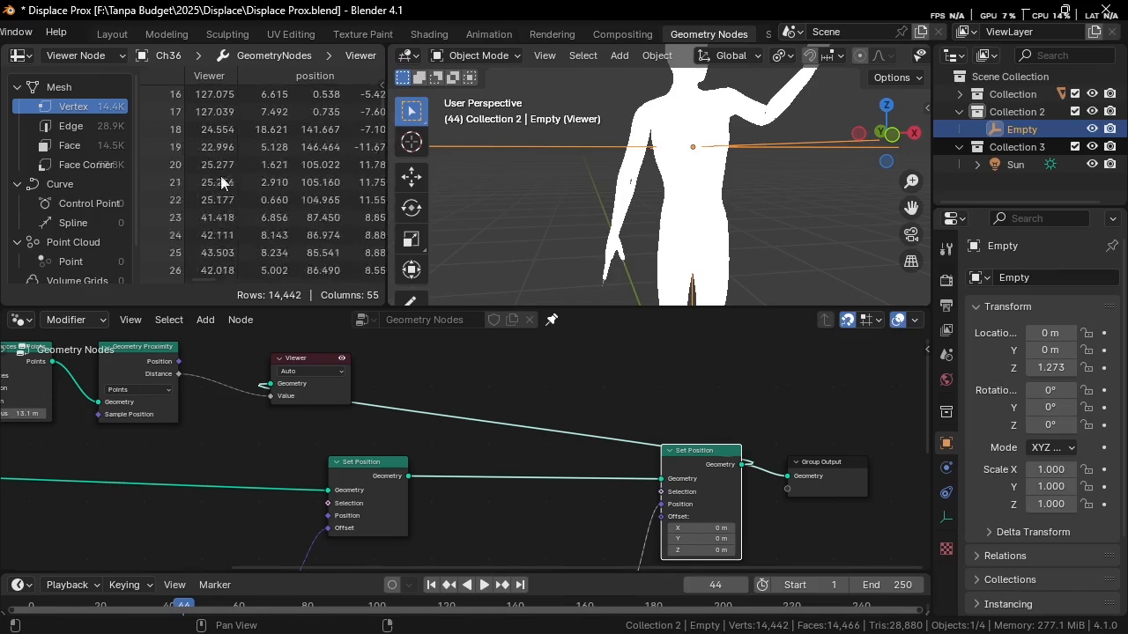
pyautogui.scroll(-17, 228, 236)
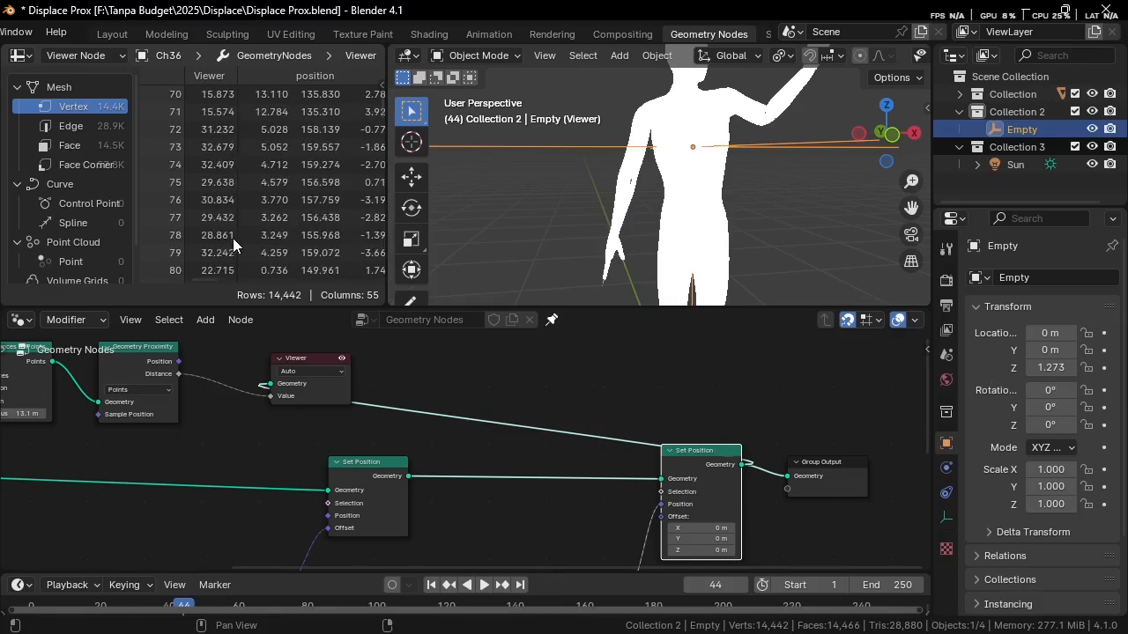
pyautogui.scroll(-15, 282, 221)
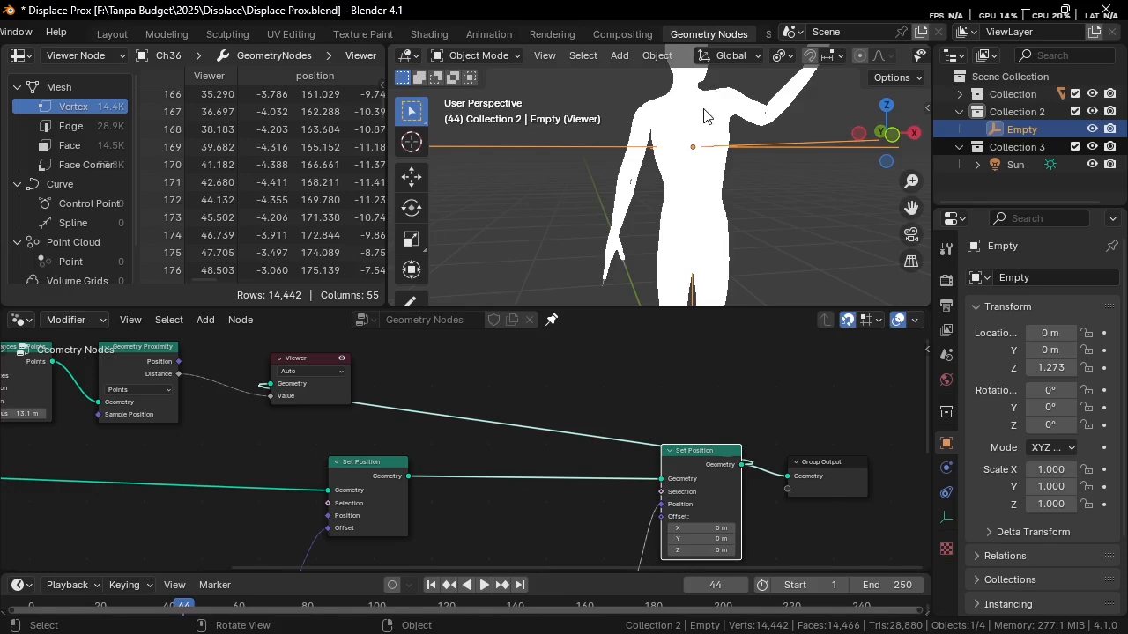
pyautogui.keyDown('shift'); pyautogui.moveTo(677, 110); pyautogui.dragTo(674, 184, button='middle'); pyautogui.keyUp('shift')
pyautogui.scroll(3, 674, 185)
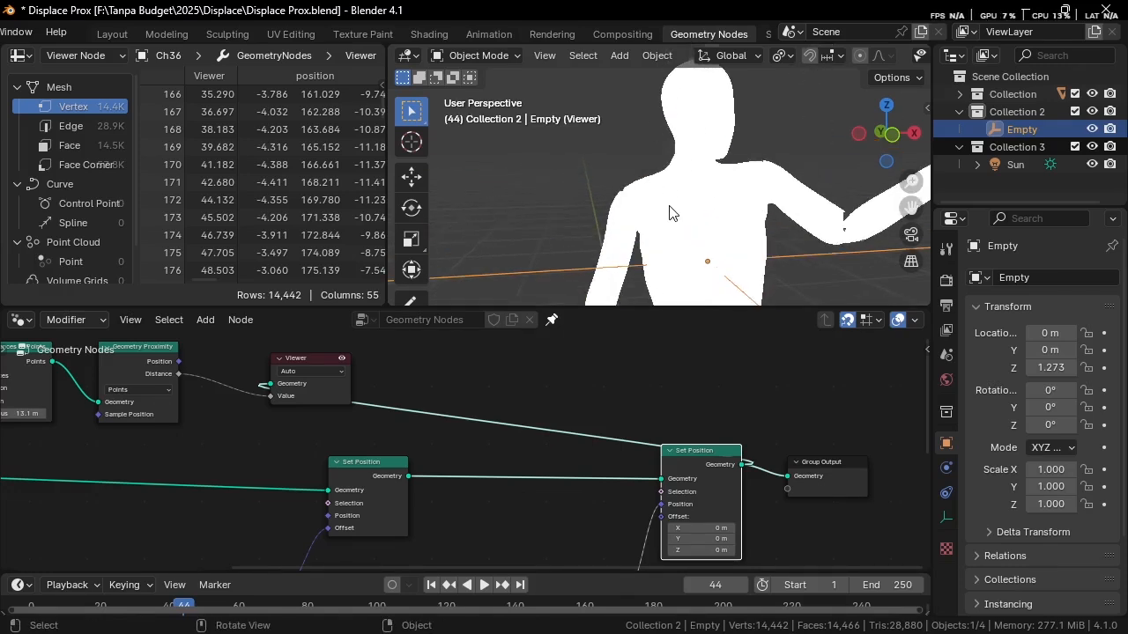
pyautogui.scroll(2, 625, 423)
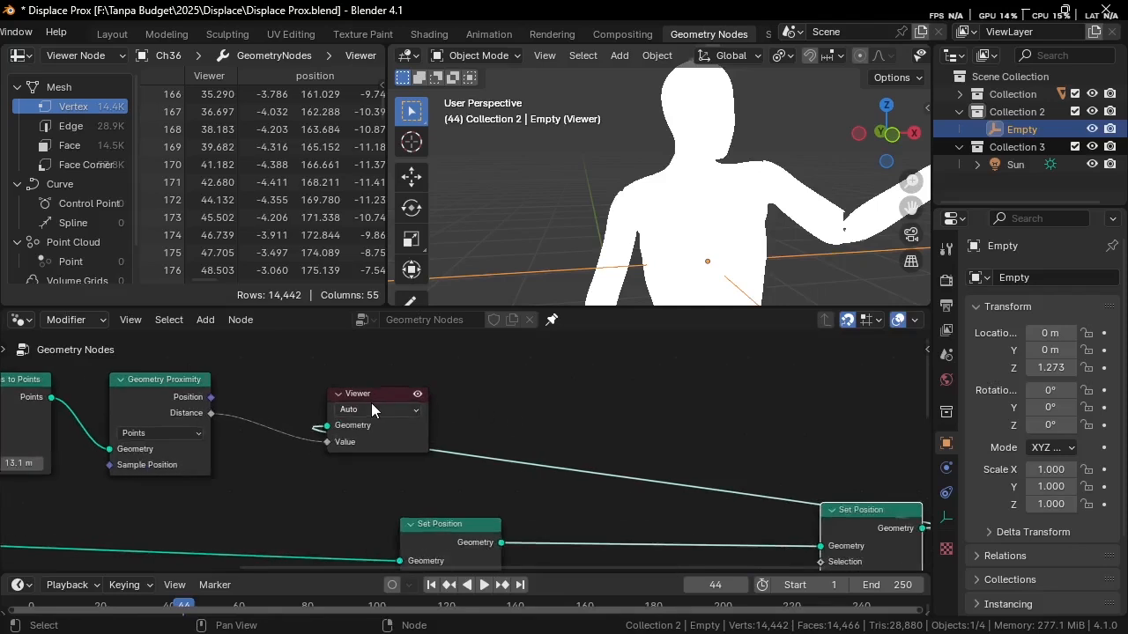
# Step: Move the Viewer node aside and insert a Map Range node between the Geometry Proximity's Distance output and the Viewer's Value
pyautogui.moveTo(372, 409); pyautogui.dragTo(625, 417)
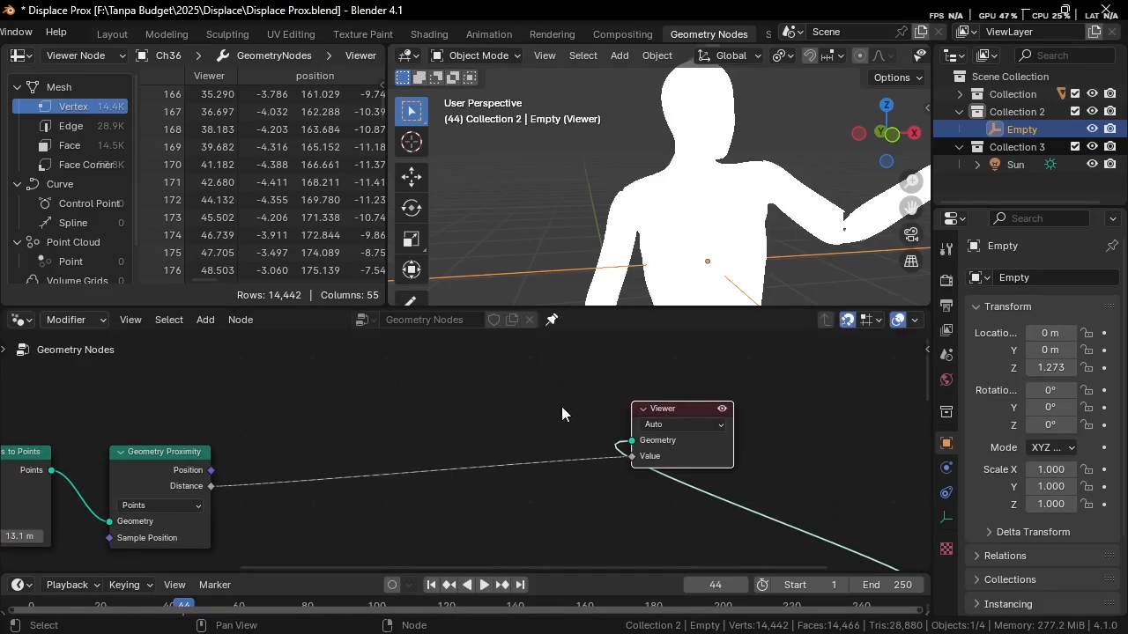
pyautogui.scroll(-3, 563, 407)
pyautogui.scroll(1, 486, 411)
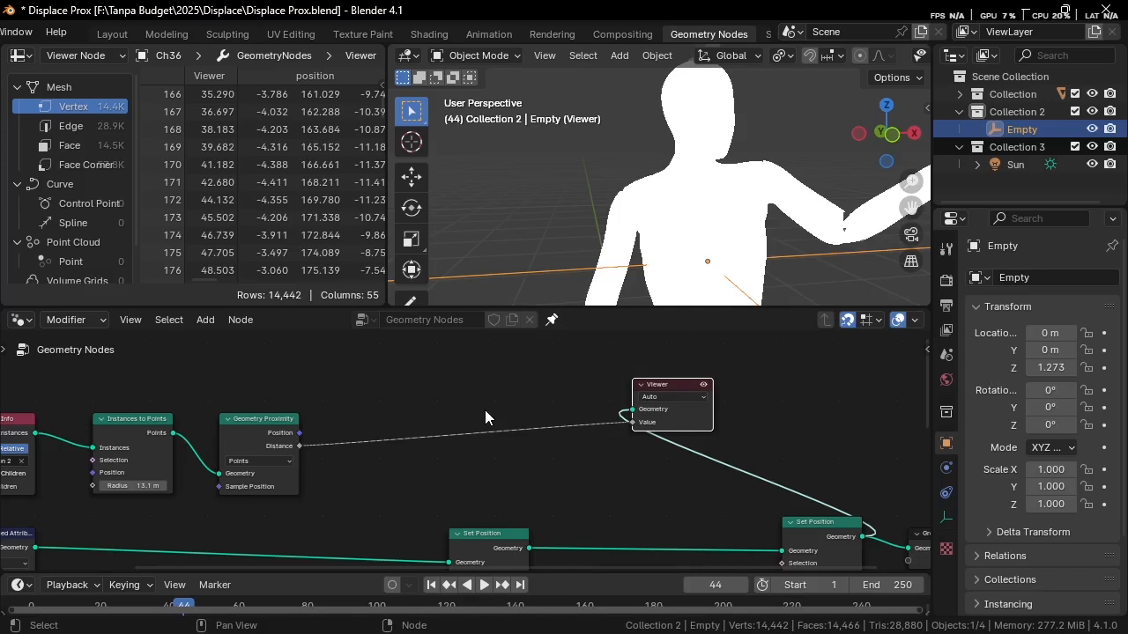
pyautogui.hotkey('shift', 'a')
pyautogui.click(416, 264)
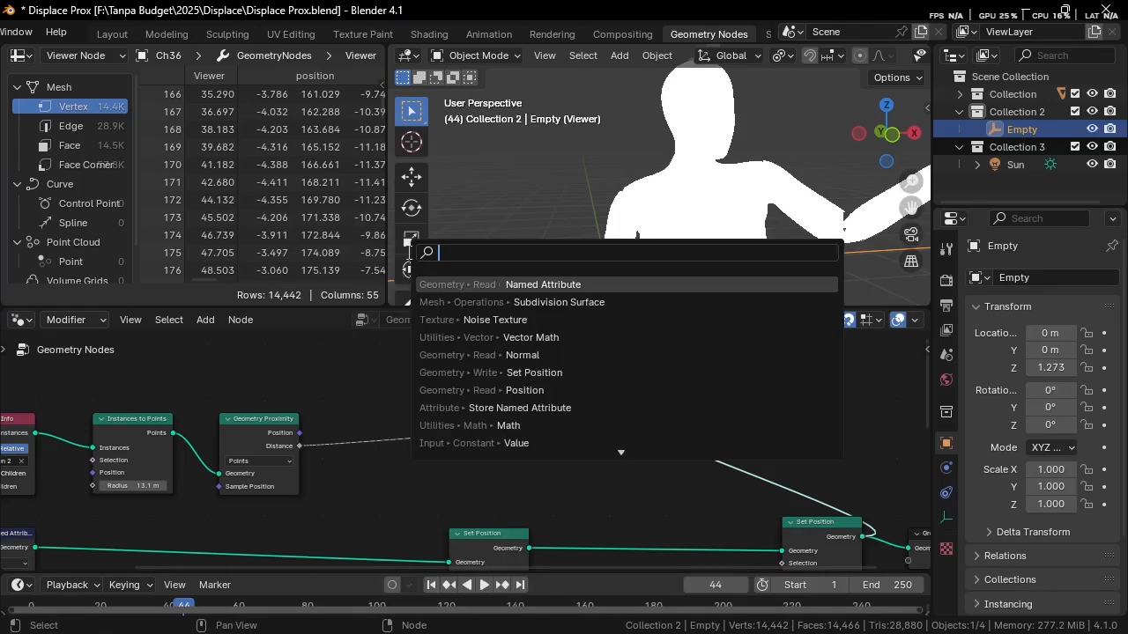
pyautogui.write('maop')
pyautogui.press('BackSpace')
pyautogui.press('BackSpace')
pyautogui.write('p ')
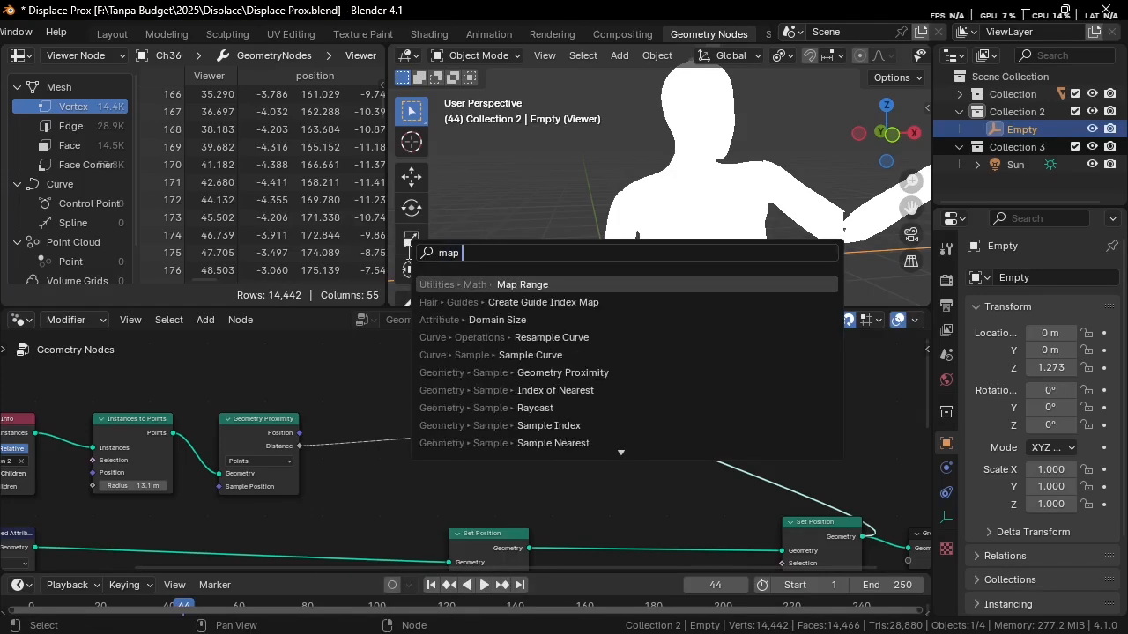
pyautogui.write('rang')
pyautogui.press('Return')
pyautogui.moveTo(408, 253); pyautogui.dragTo(396, 332)
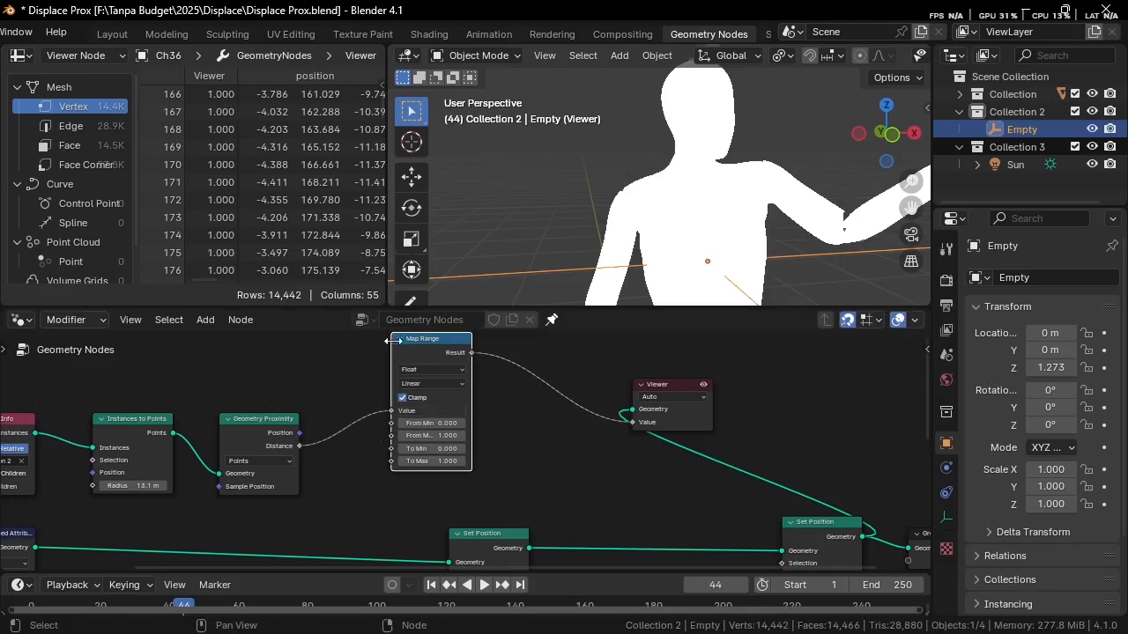
# Step: Set the Map Range node's From Max to 42 and inspect the gradient on the character around the empty
pyautogui.scroll(2, 445, 437)
pyautogui.click(443, 436)
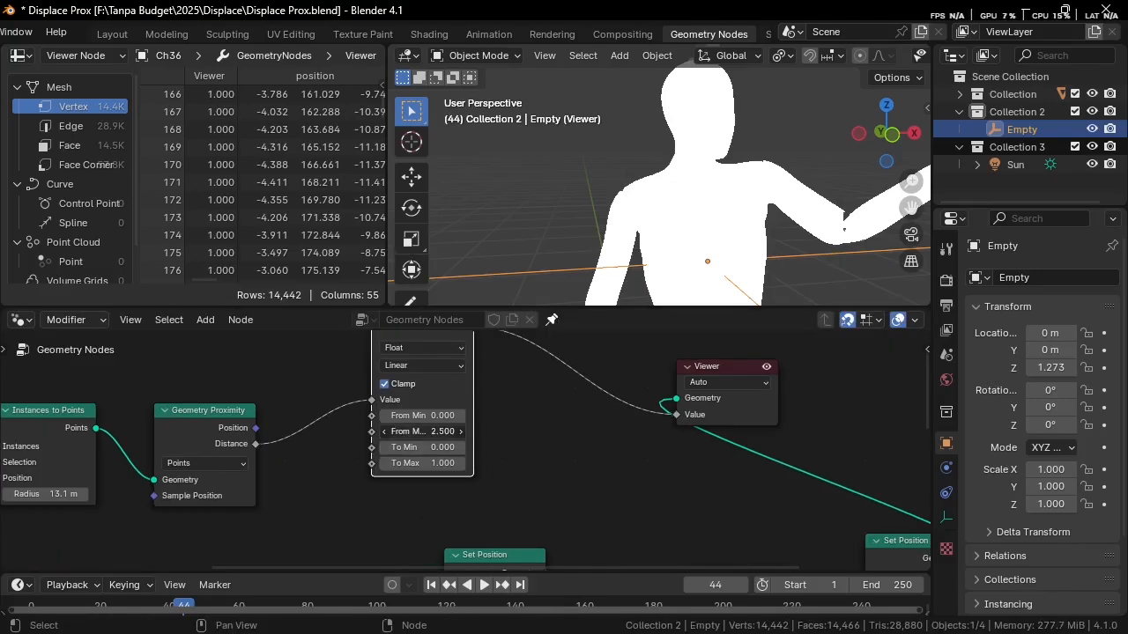
pyautogui.write('42')
pyautogui.press('Return')
pyautogui.moveTo(674, 295); pyautogui.dragTo(688, 259, button='middle')
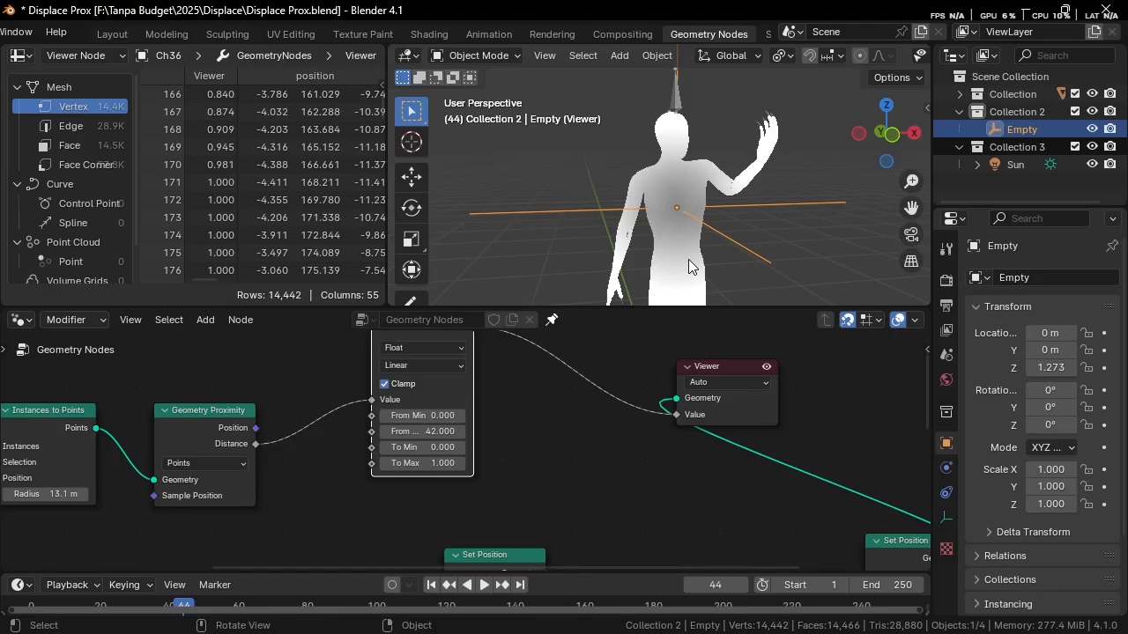
pyautogui.scroll(3, 688, 259)
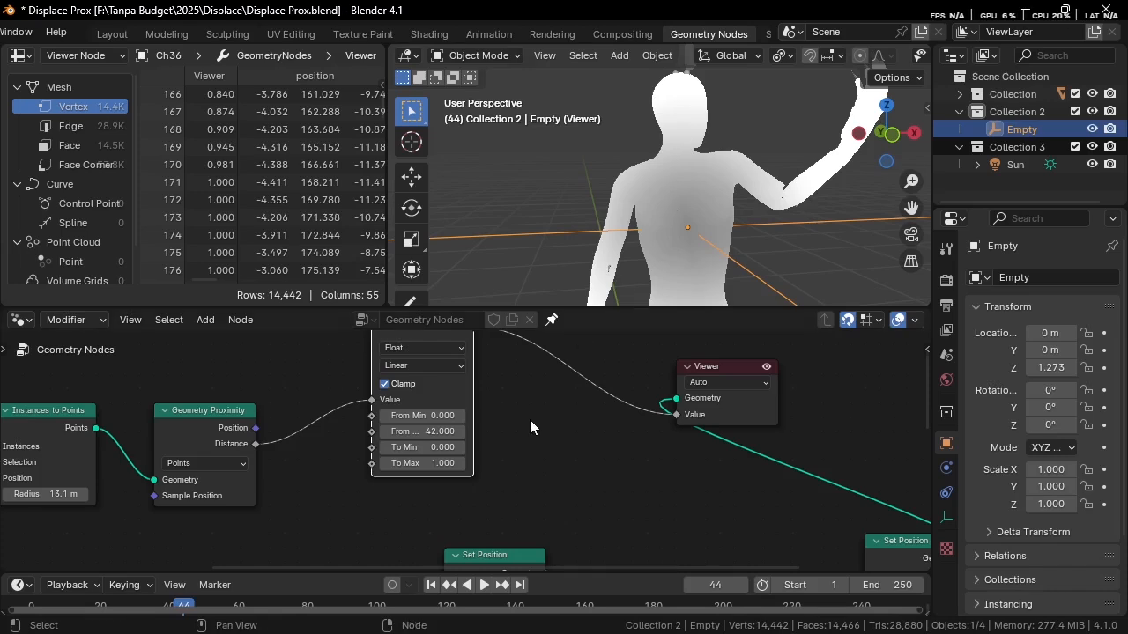
pyautogui.scroll(-2, 529, 419)
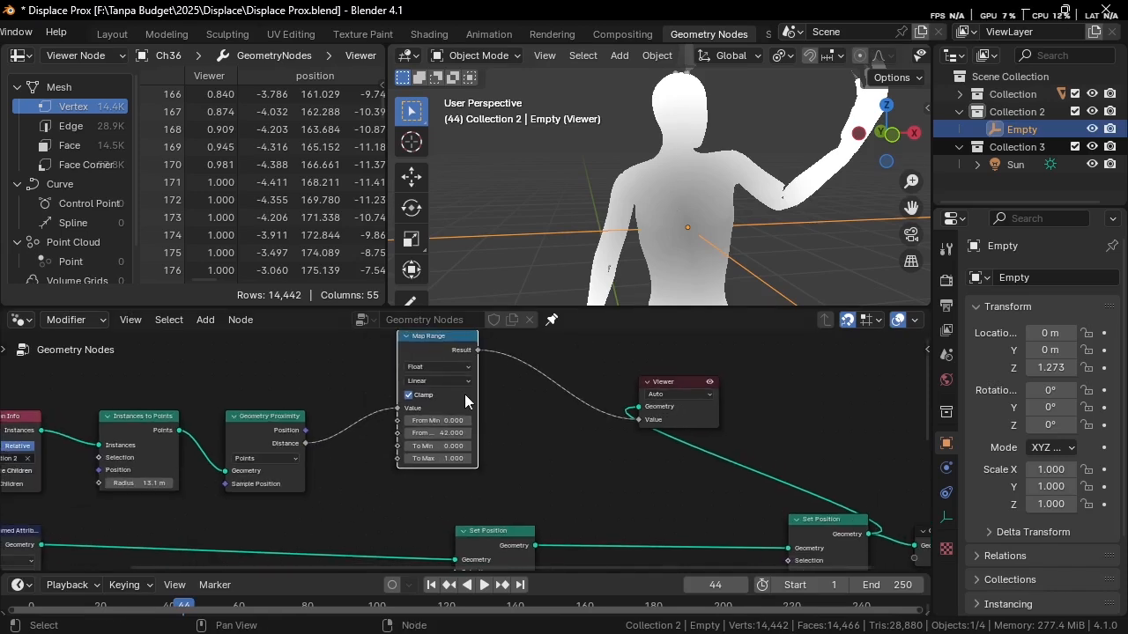
pyautogui.scroll(1, 483, 428)
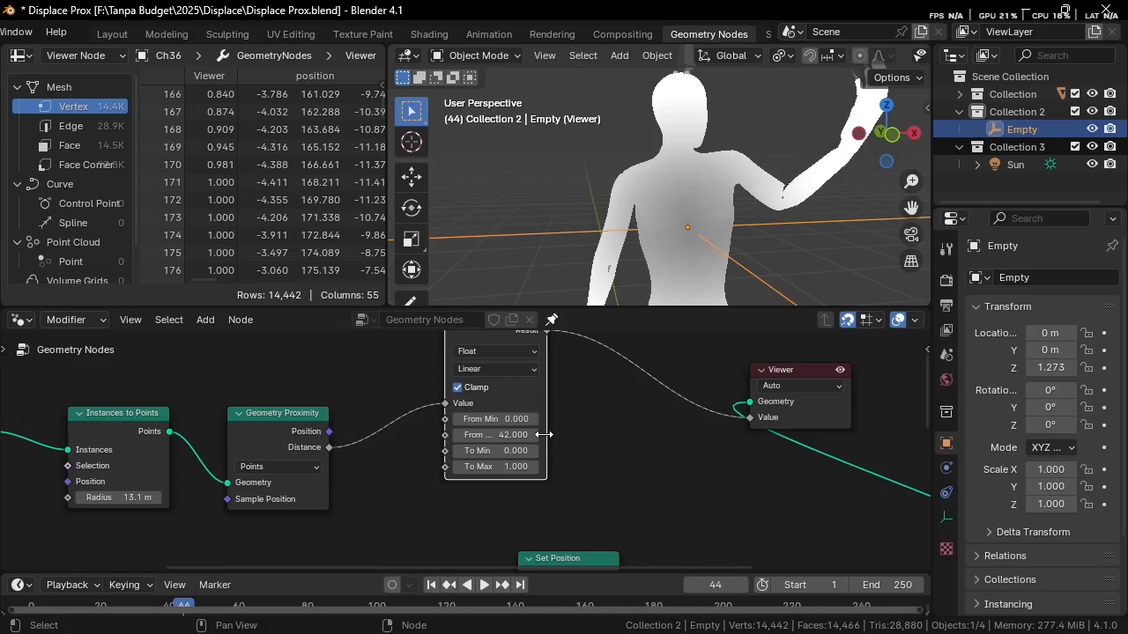
pyautogui.scroll(-1, 546, 418)
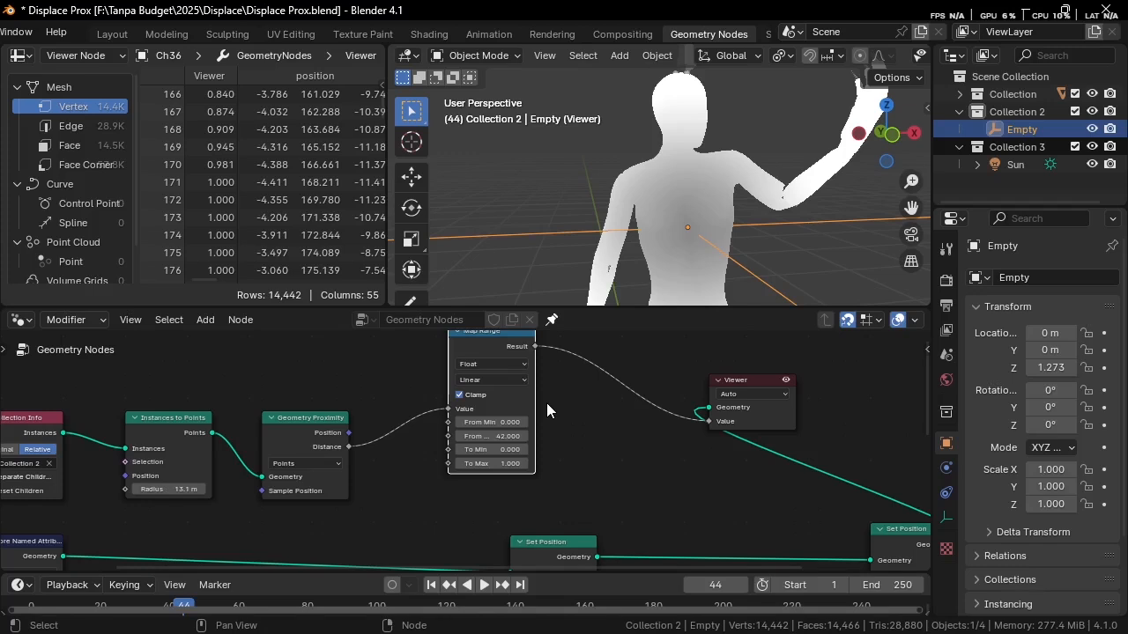
# Step: Add an Attribute Statistic node between the two Set Position nodes, fed by the first one's Geometry output
pyautogui.scroll(-3, 546, 402)
pyautogui.moveTo(546, 403); pyautogui.dragTo(448, 348, button='middle')
pyautogui.scroll(1, 453, 396)
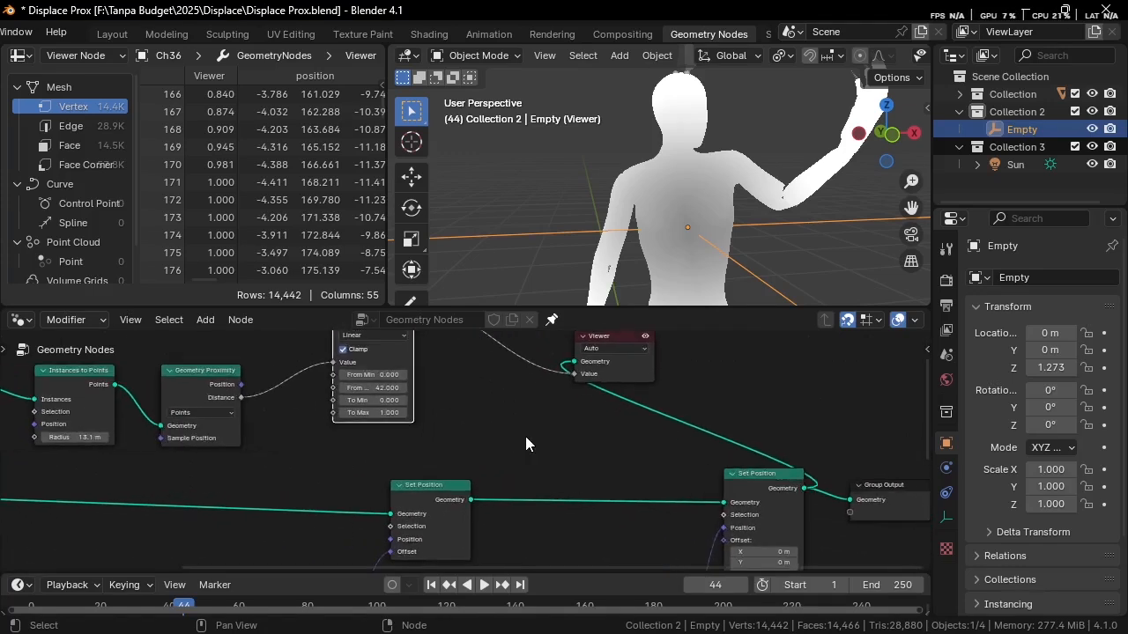
pyautogui.hotkey('shift', 'a')
pyautogui.click(482, 255)
pyautogui.write('atr')
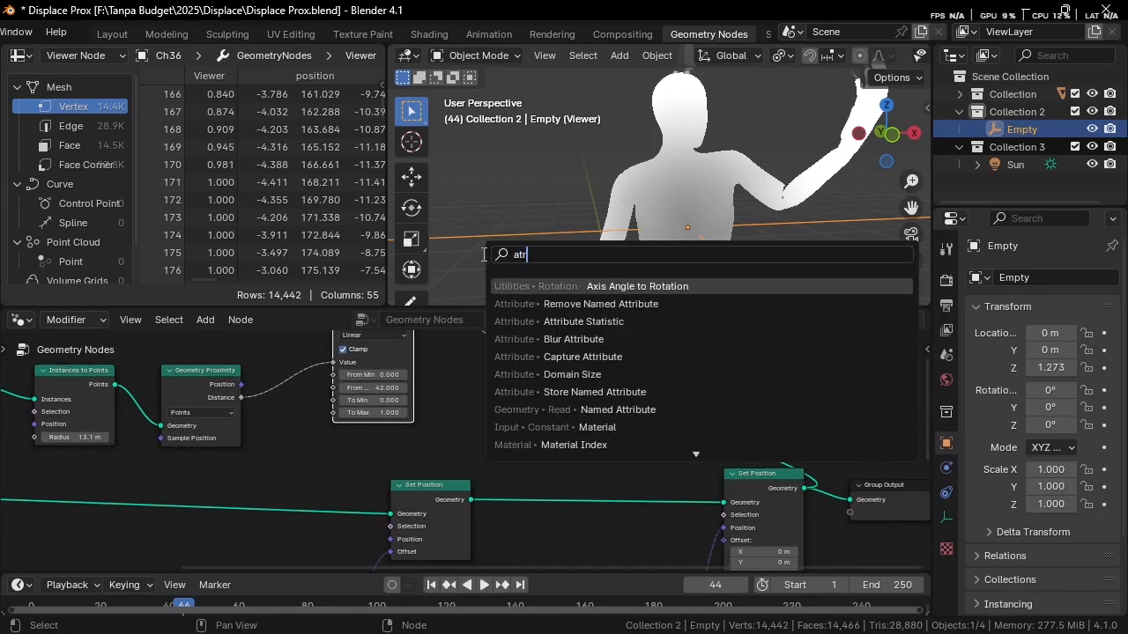
pyautogui.press('BackSpace')
pyautogui.write('tribute sta')
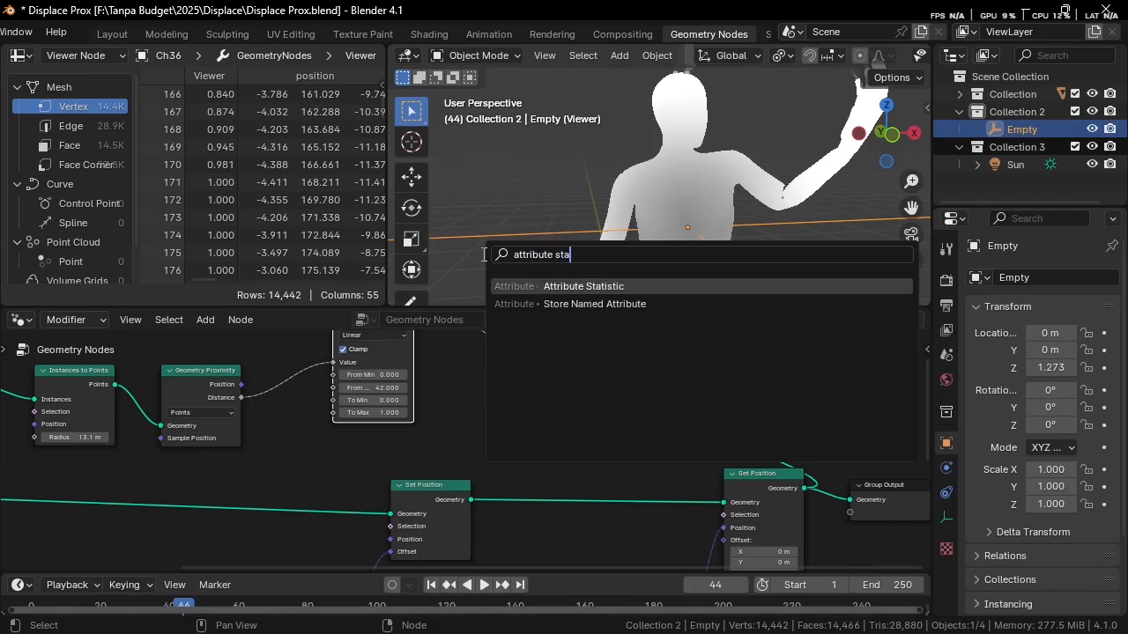
pyautogui.press('Return')
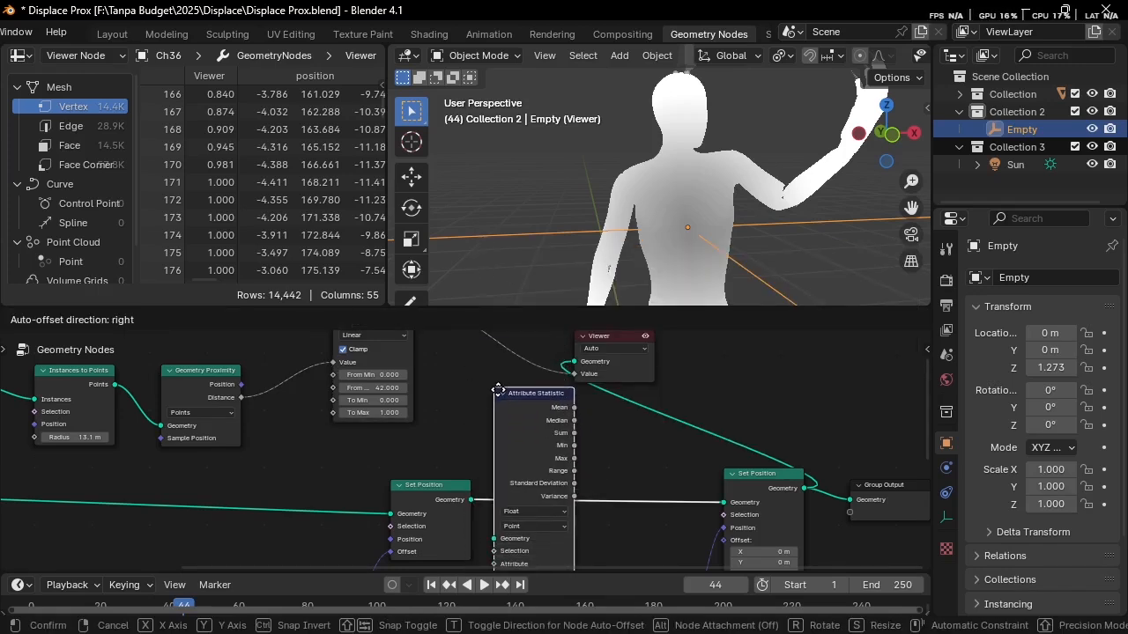
pyautogui.click(497, 390)
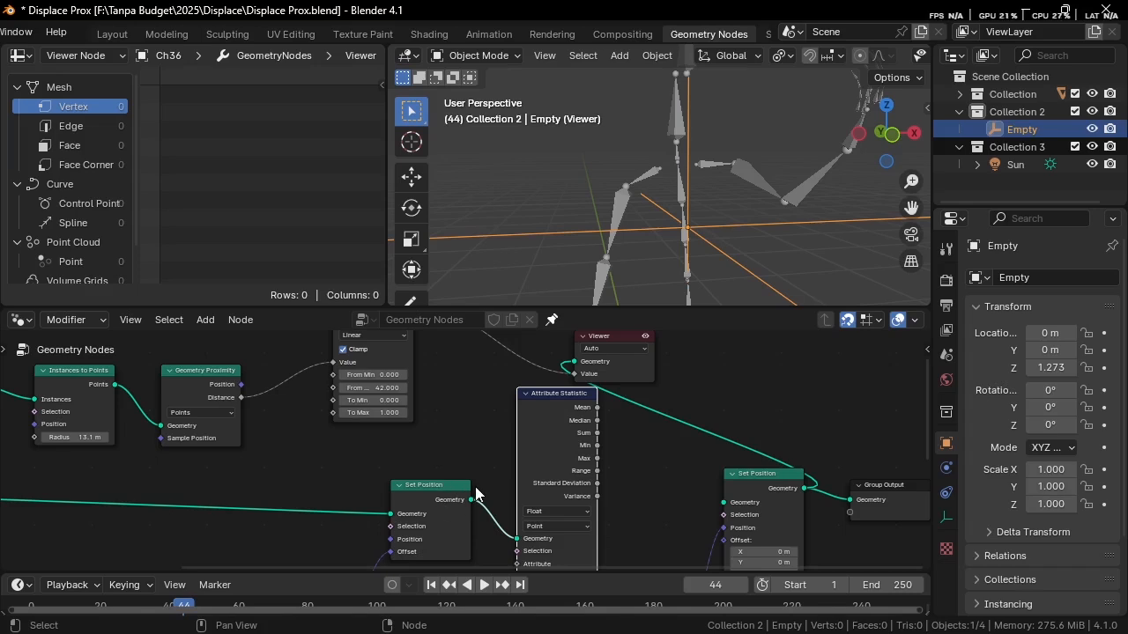
# Step: Reconnect the first Set Position node's Geometry output to the last Set Position node's Geometry input
pyautogui.scroll(1, 457, 438)
pyautogui.scroll(-1, 535, 455)
pyautogui.moveTo(460, 470); pyautogui.dragTo(713, 473)
pyautogui.moveTo(598, 465); pyautogui.dragTo(594, 518, button='middle')
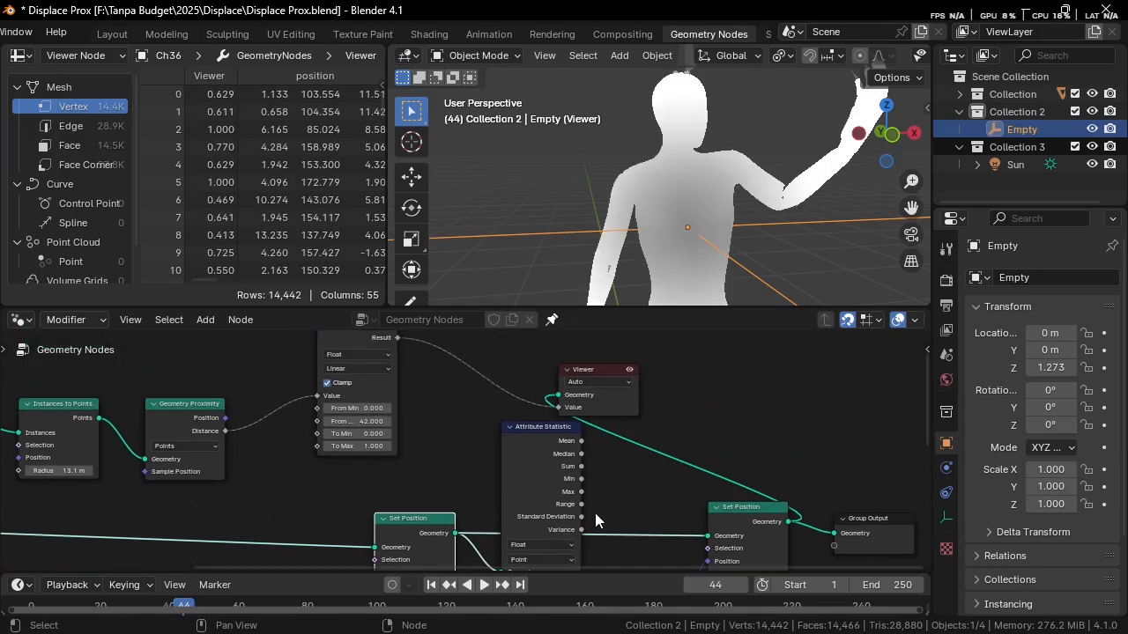
pyautogui.scroll(-1, 592, 516)
pyautogui.scroll(1, 625, 413)
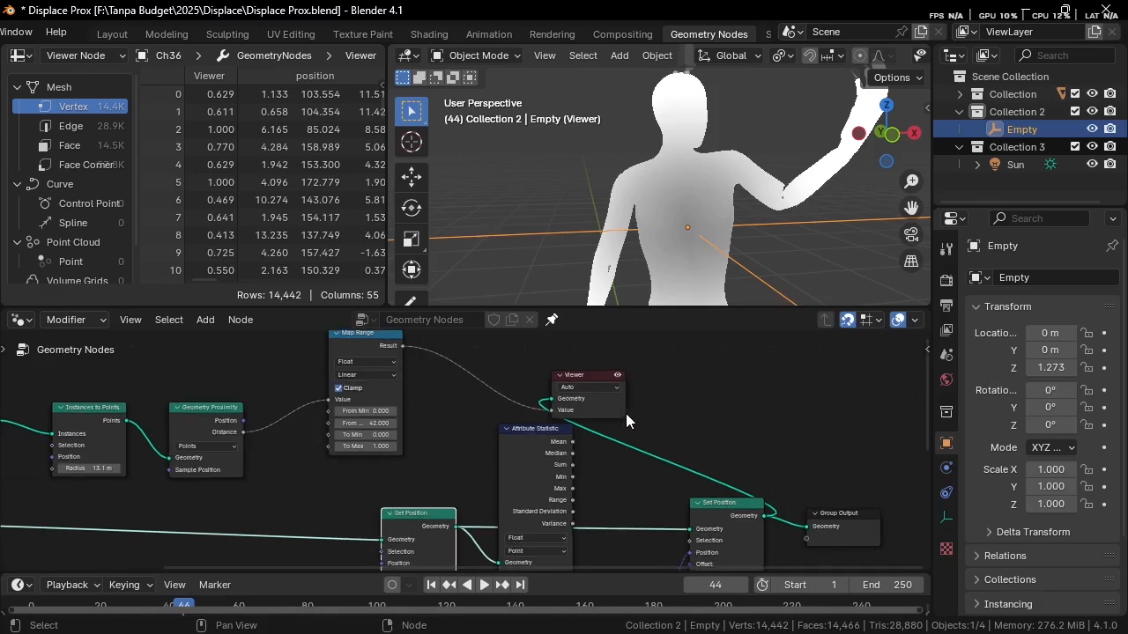
# Step: Connect the Attribute Statistic's Max output to the Map Range's From Max input, spacing out the Viewer, Attribute Statistic and Map Range nodes
pyautogui.moveTo(616, 403); pyautogui.dragTo(765, 400)
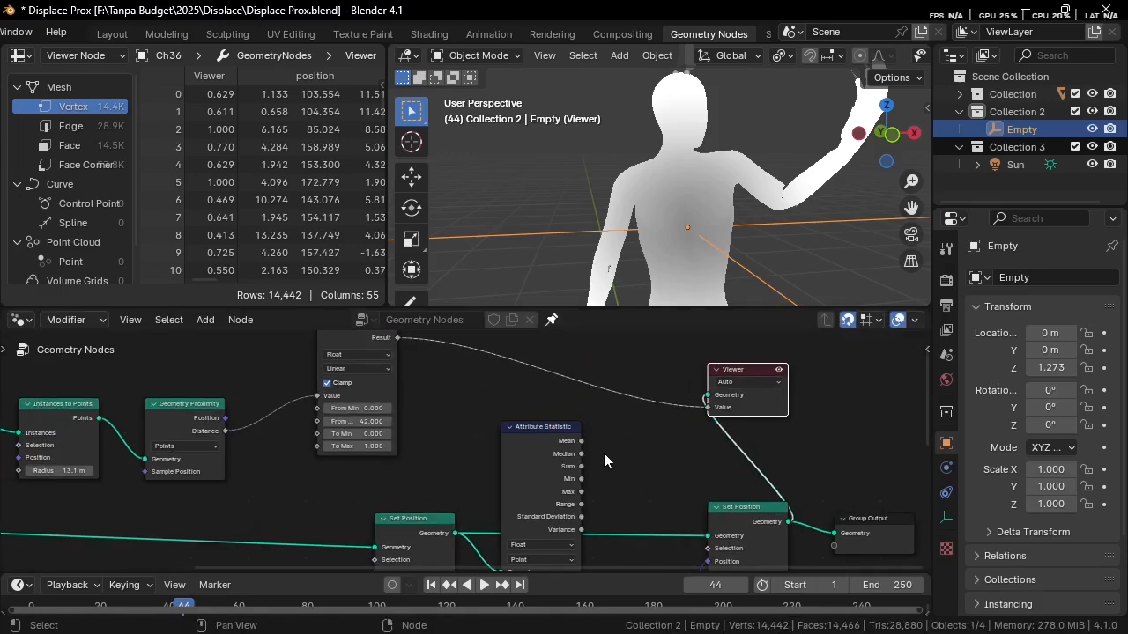
pyautogui.moveTo(583, 449); pyautogui.dragTo(533, 430)
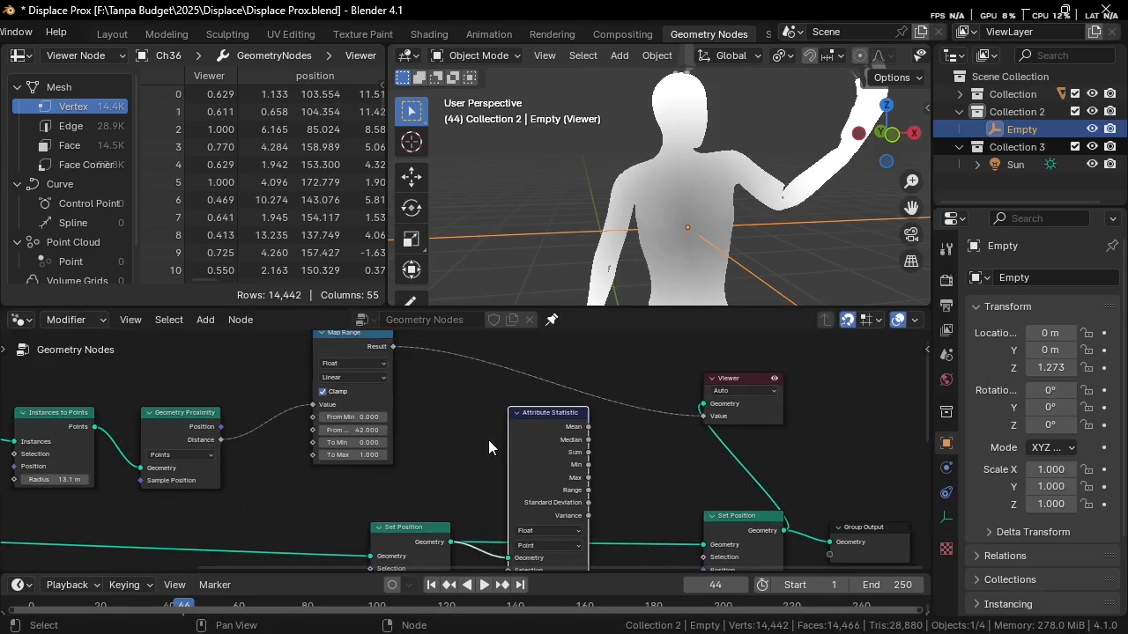
pyautogui.scroll(3, 467, 454)
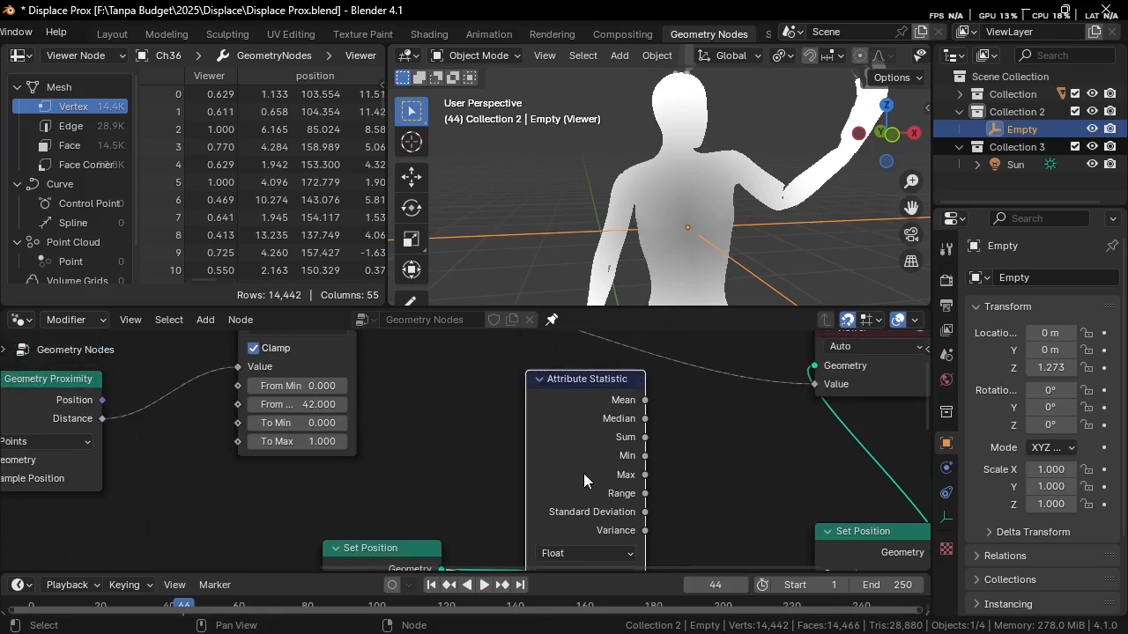
pyautogui.moveTo(644, 475)
pyautogui.mouseDown()
pyautogui.moveTo(718, 432)
pyautogui.moveTo(312, 454)
pyautogui.moveTo(238, 404)
pyautogui.mouseUp()
pyautogui.scroll(-3, 473, 227)
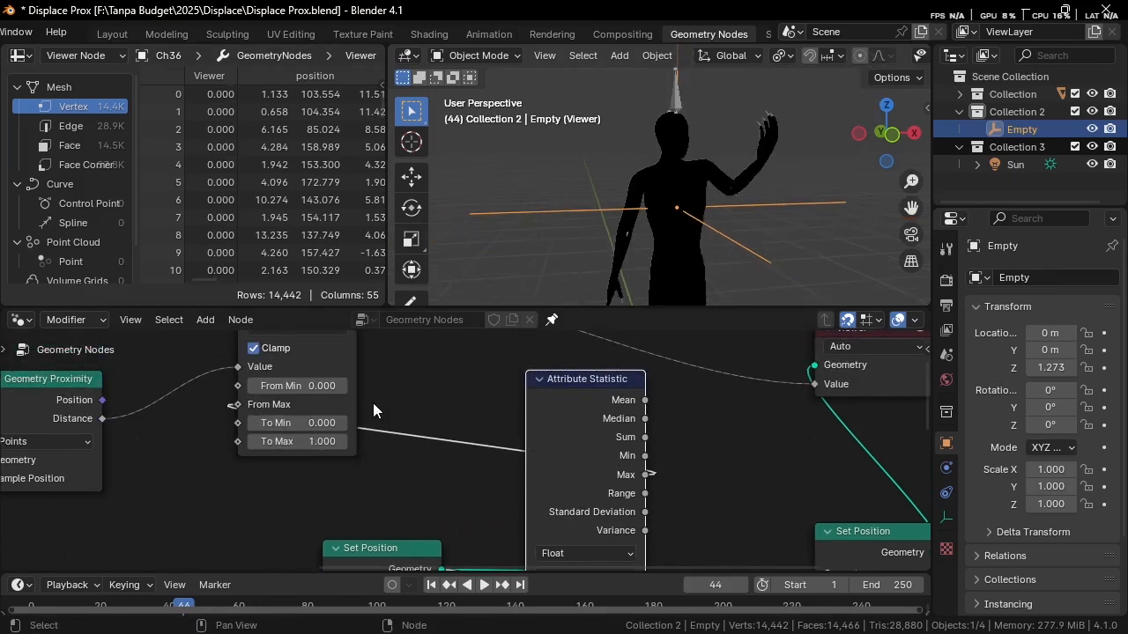
pyautogui.moveTo(372, 403); pyautogui.dragTo(367, 440, button='middle')
pyautogui.moveTo(344, 399); pyautogui.dragTo(481, 387)
pyautogui.scroll(-4, 520, 374)
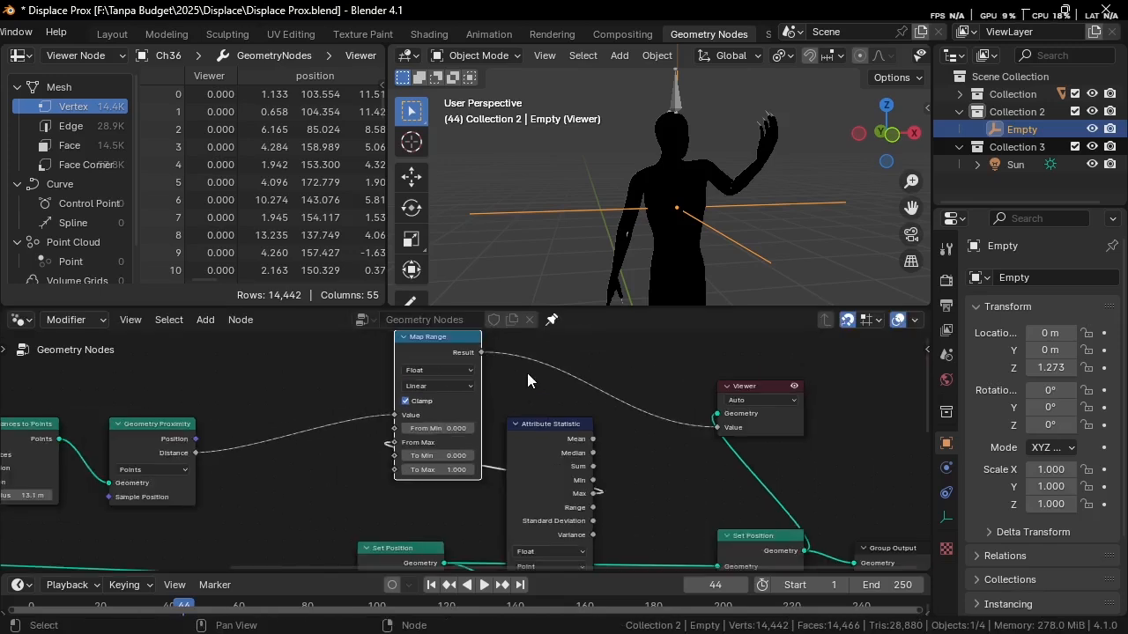
# Step: Feed the Geometry Proximity's Distance output into the Attribute input of the Attribute Statistic node
pyautogui.scroll(-2, 652, 282)
pyautogui.scroll(1, 564, 428)
pyautogui.moveTo(582, 483); pyautogui.dragTo(594, 382, button='middle')
pyautogui.scroll(3, 565, 431)
pyautogui.moveTo(522, 438); pyautogui.dragTo(527, 424, button='middle')
pyautogui.scroll(-3, 524, 451)
pyautogui.scroll(-1, 493, 445)
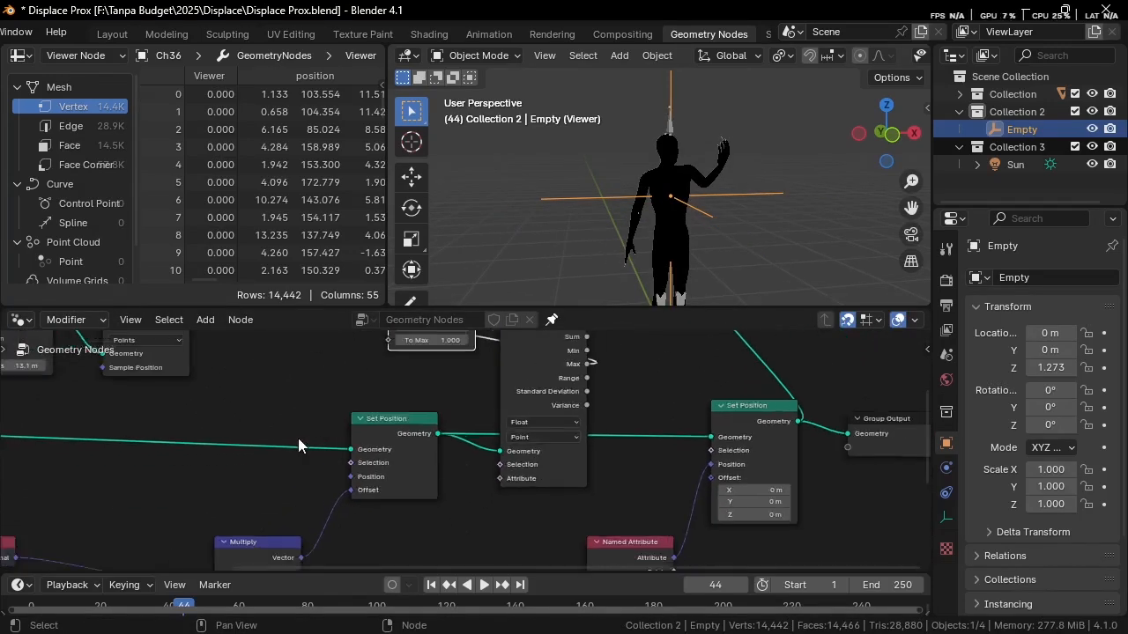
pyautogui.scroll(-1, 294, 437)
pyautogui.moveTo(294, 437); pyautogui.dragTo(355, 438, button='middle')
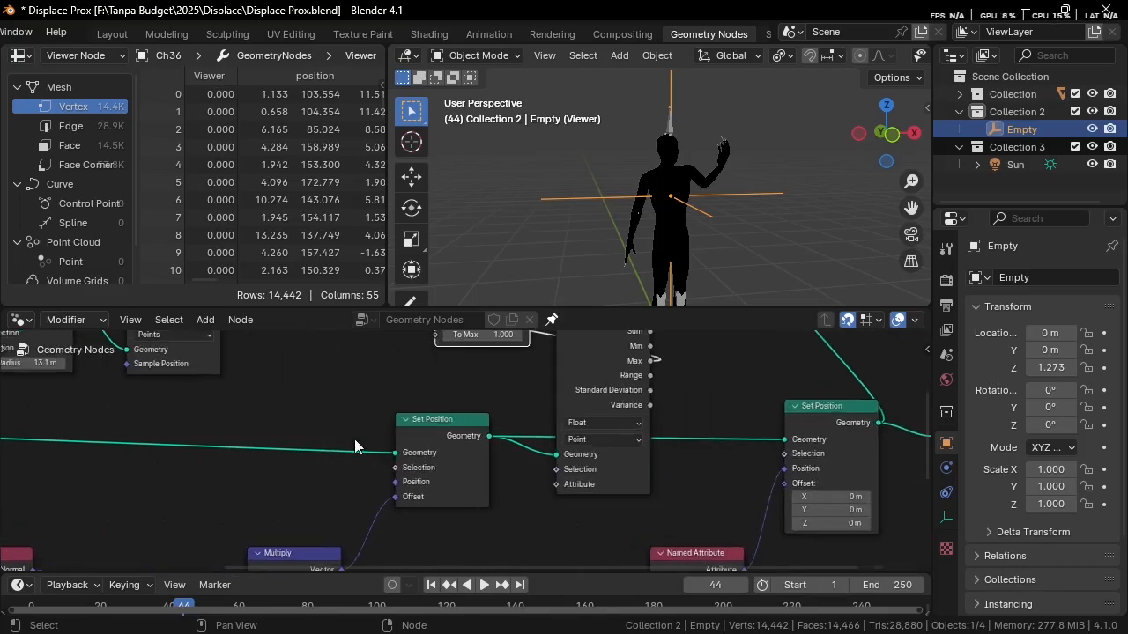
pyautogui.moveTo(446, 462); pyautogui.dragTo(500, 529, button='middle')
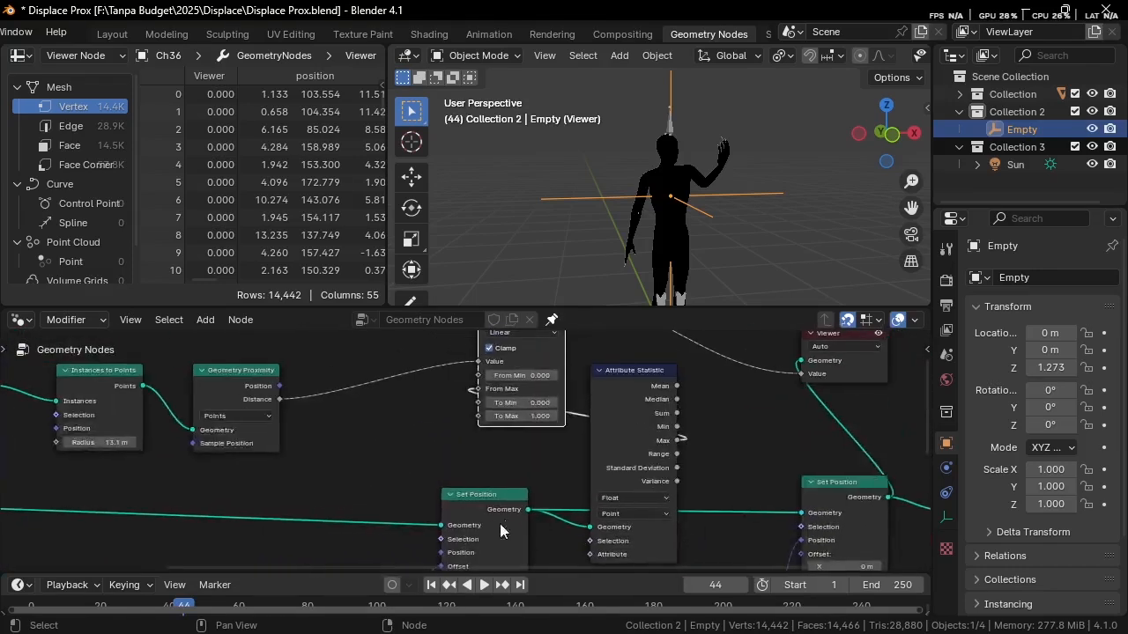
pyautogui.moveTo(620, 437); pyautogui.dragTo(633, 437)
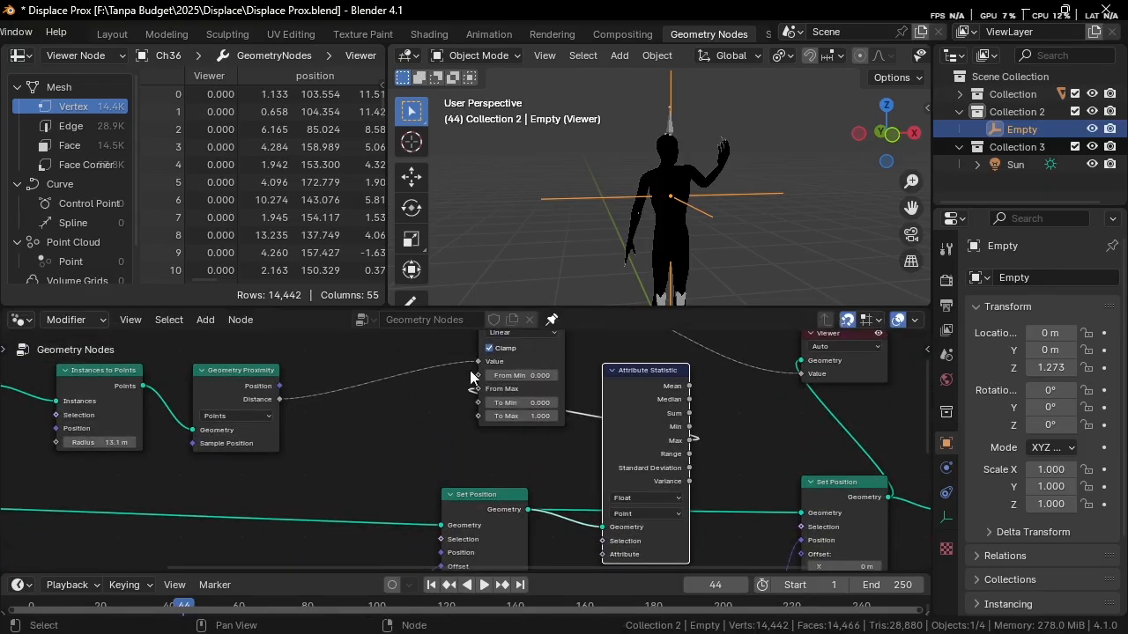
pyautogui.moveTo(477, 362); pyautogui.dragTo(603, 516)
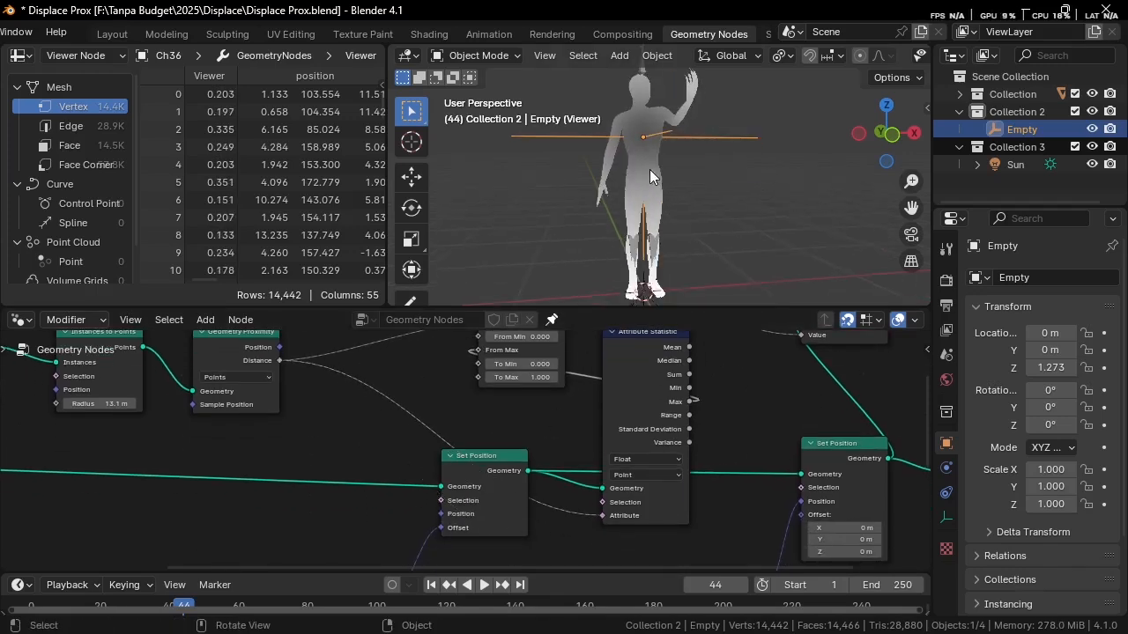
# Step: Move the empty beside the character's raised hand, to about X 0.403, Y -0.054, Z 1.721 m, and examine the Viewer values in the spreadsheet
pyautogui.press('g')
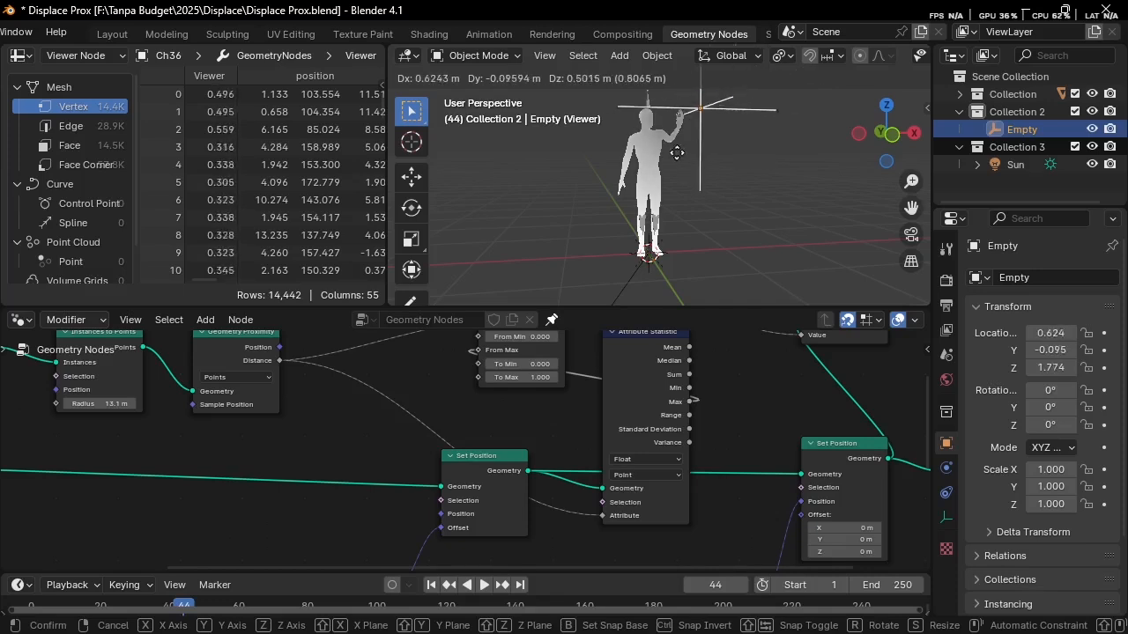
pyautogui.click(671, 162)
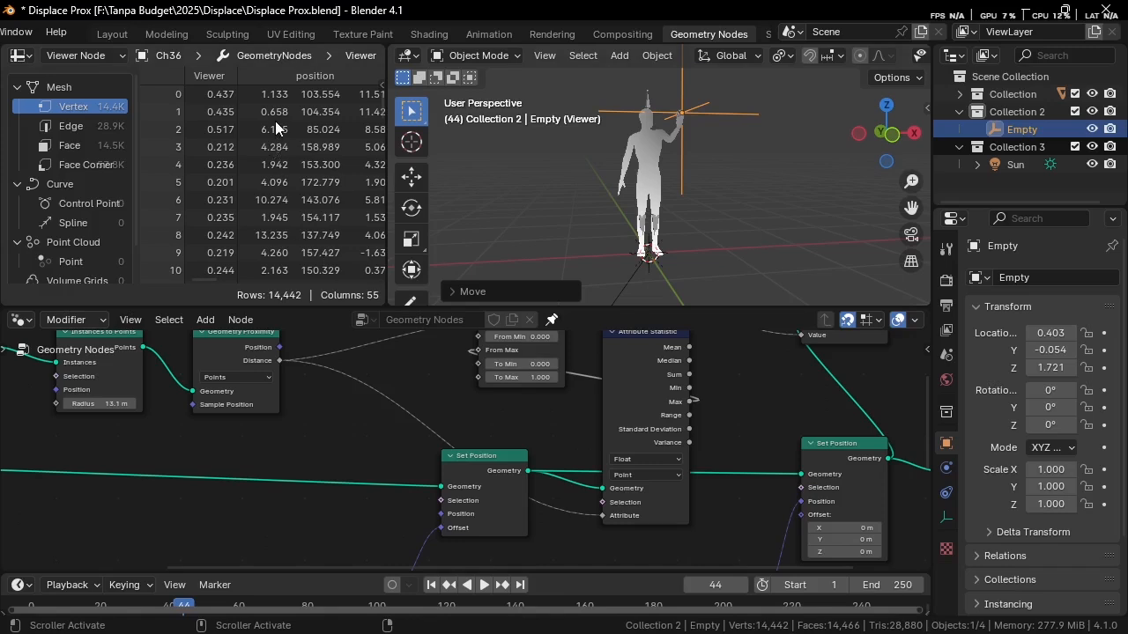
pyautogui.scroll(-10, 229, 132)
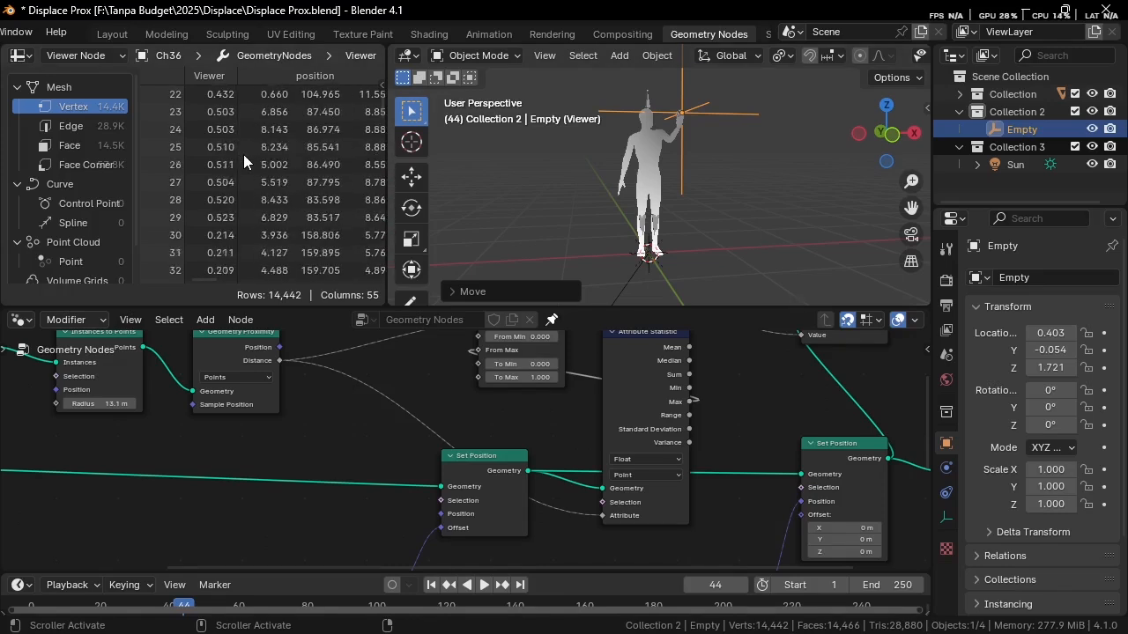
pyautogui.scroll(-5, 248, 168)
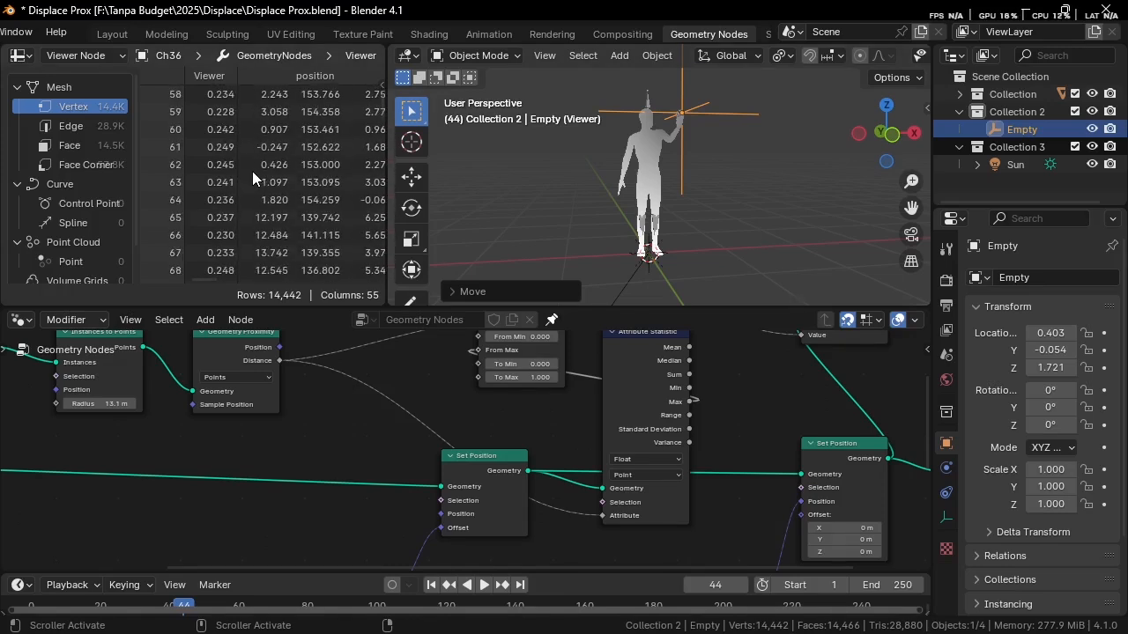
pyautogui.scroll(-4, 493, 440)
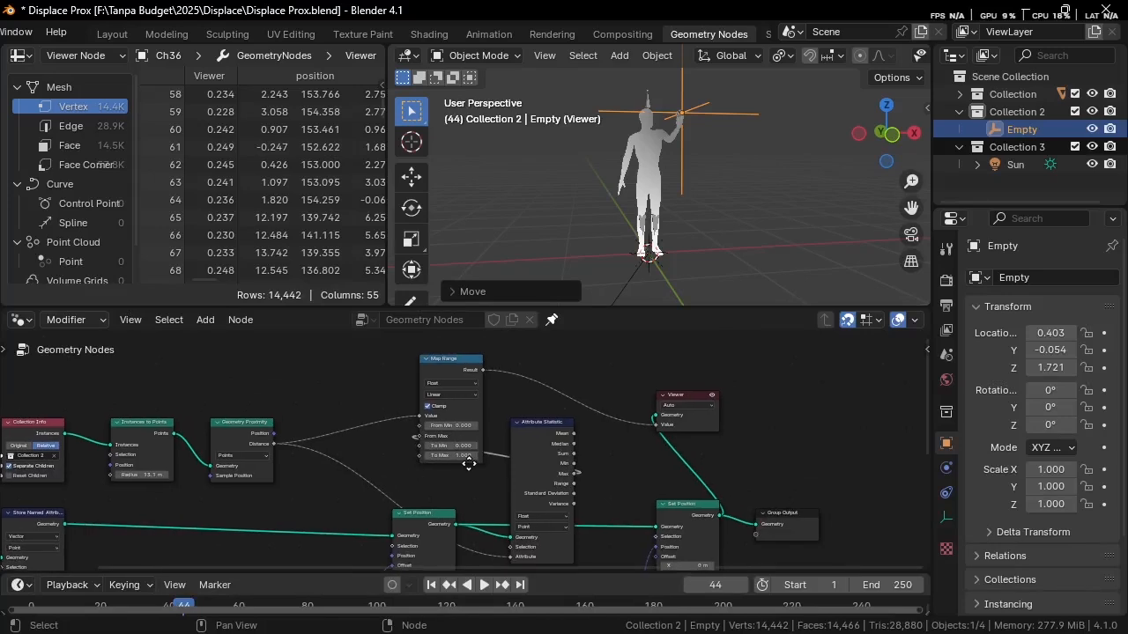
# Step: Shift the Viewer, last Set Position and Group Output nodes further along and place the Map Range between the Attribute Statistic and the Viewer
pyautogui.scroll(-2, 485, 431)
pyautogui.moveTo(486, 430); pyautogui.dragTo(445, 381, button='middle')
pyautogui.moveTo(539, 398); pyautogui.dragTo(533, 433, button='middle')
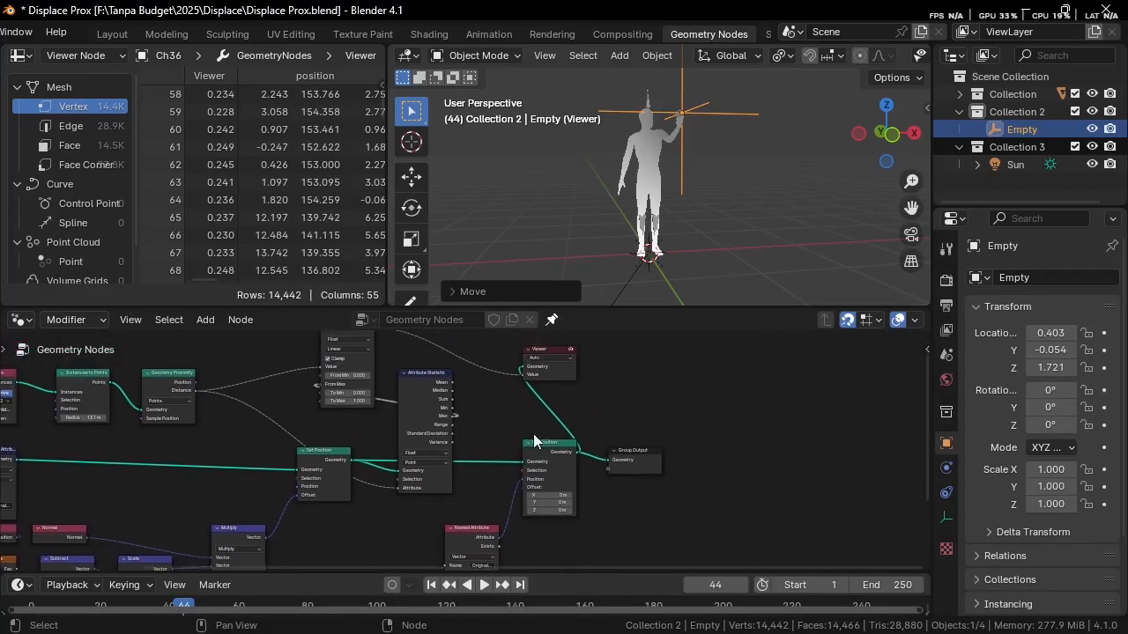
pyautogui.scroll(1, 533, 434)
pyautogui.moveTo(503, 362); pyautogui.dragTo(699, 496)
pyautogui.moveTo(557, 442); pyautogui.dragTo(708, 442)
pyautogui.scroll(-1, 602, 460)
pyautogui.moveTo(602, 460); pyautogui.dragTo(591, 482, button='middle')
pyautogui.moveTo(351, 346); pyautogui.dragTo(551, 440)
pyautogui.scroll(3, 552, 440)
pyautogui.moveTo(547, 500); pyautogui.dragTo(541, 399, button='middle')
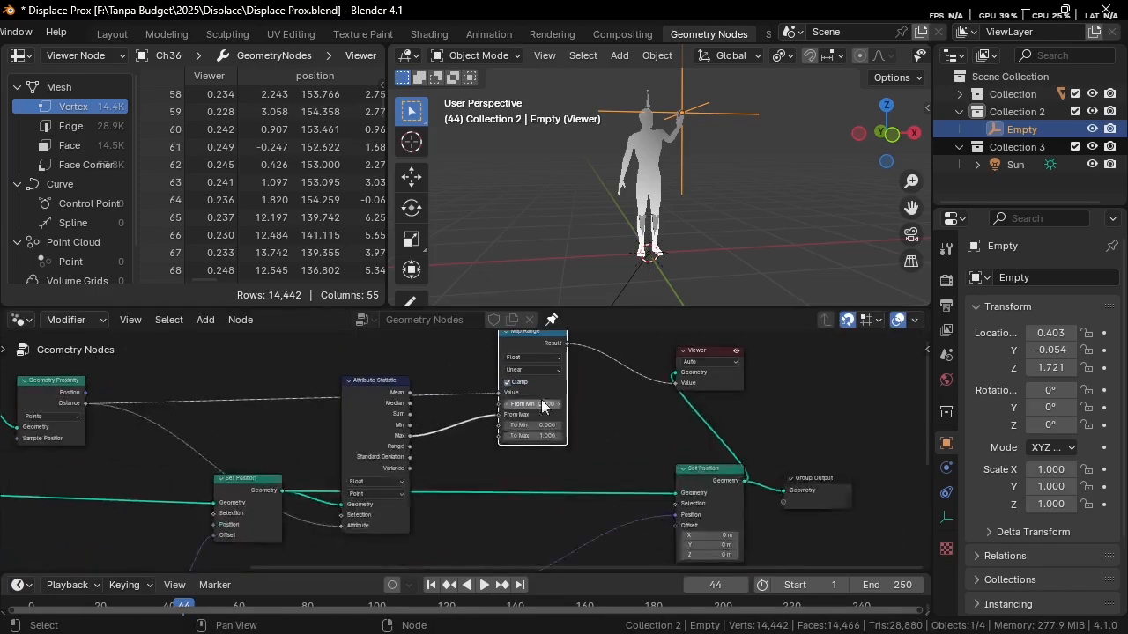
pyautogui.scroll(3, 573, 440)
pyautogui.moveTo(584, 467); pyautogui.dragTo(556, 400, button='middle')
pyautogui.moveTo(529, 336); pyautogui.dragTo(517, 395, button='middle')
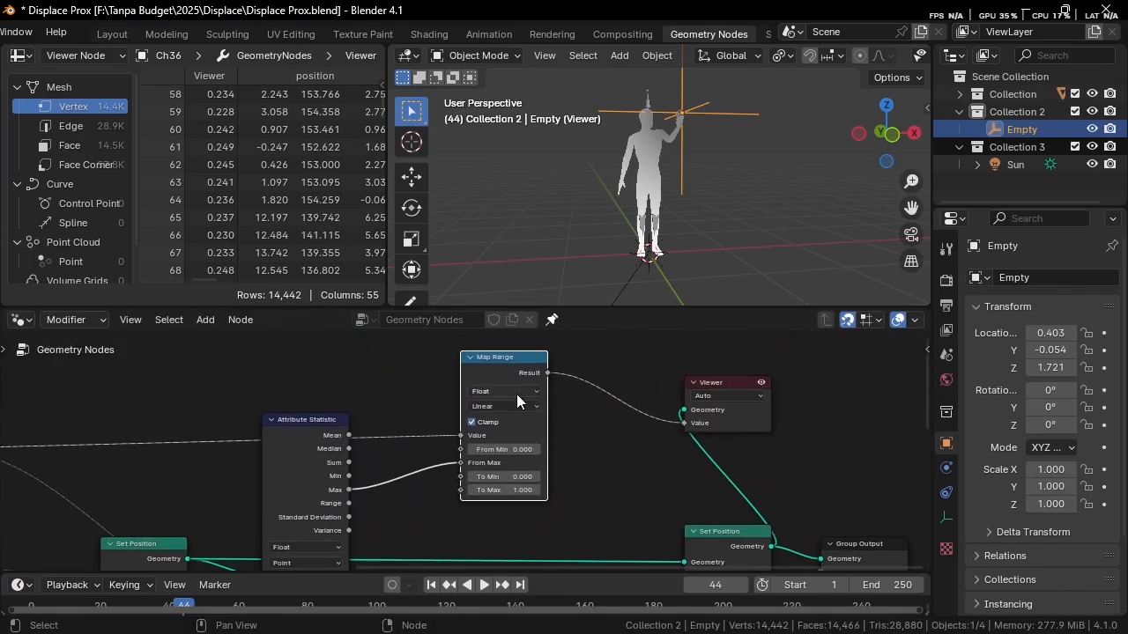
# Step: Reposition the Named Attribute node below the Attribute Statistic, leaving free space before the last Set Position node
pyautogui.scroll(-3, 513, 440)
pyautogui.scroll(2, 509, 488)
pyautogui.moveTo(508, 488); pyautogui.dragTo(527, 357, button='middle')
pyautogui.moveTo(423, 521); pyautogui.dragTo(537, 544)
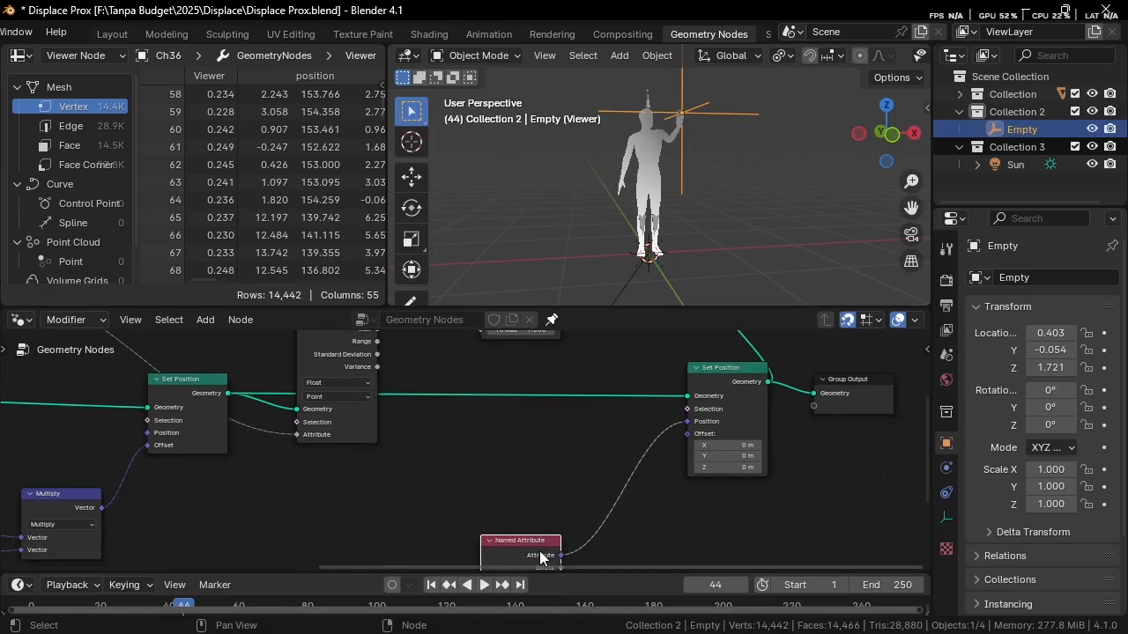
pyautogui.moveTo(526, 518); pyautogui.dragTo(555, 507, button='middle')
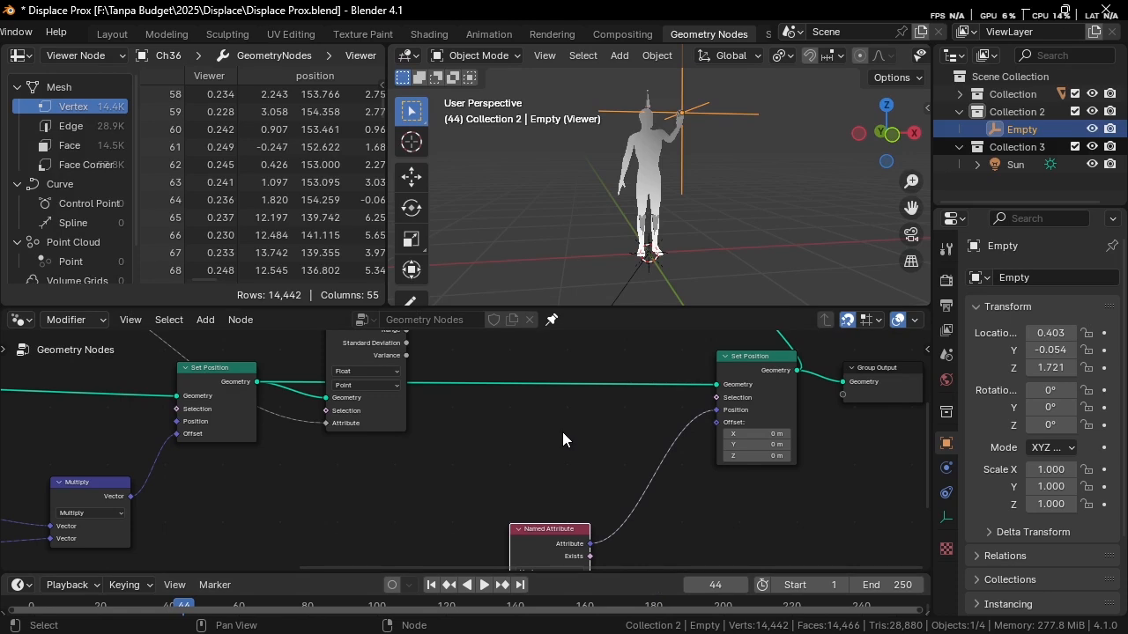
pyautogui.moveTo(554, 448); pyautogui.dragTo(553, 459, button='middle')
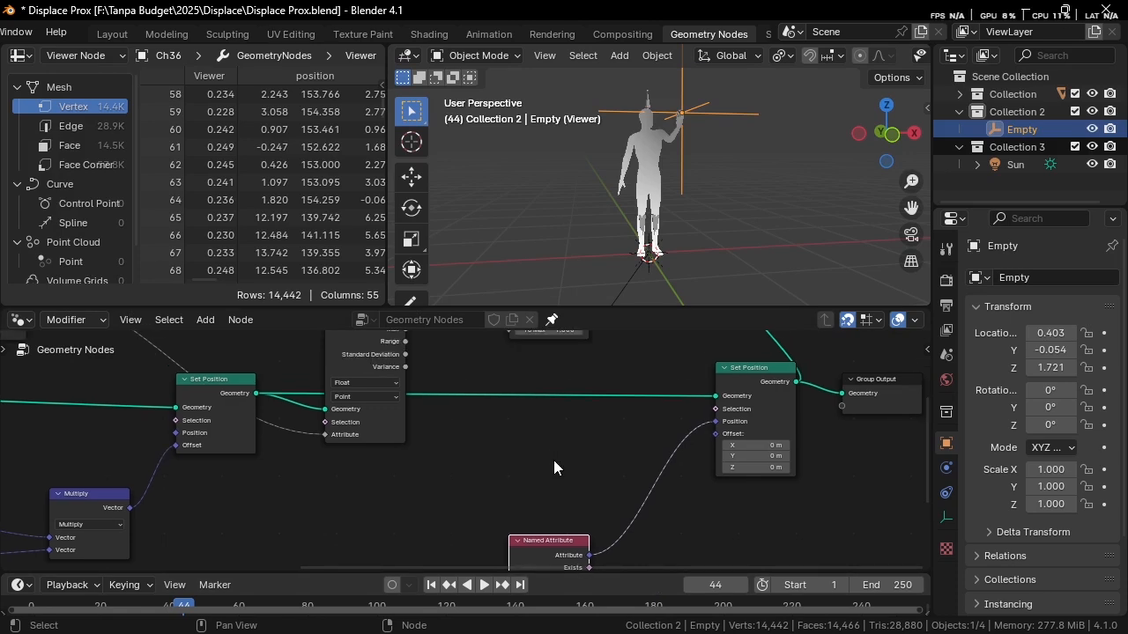
pyautogui.moveTo(557, 475); pyautogui.dragTo(547, 403, button='middle')
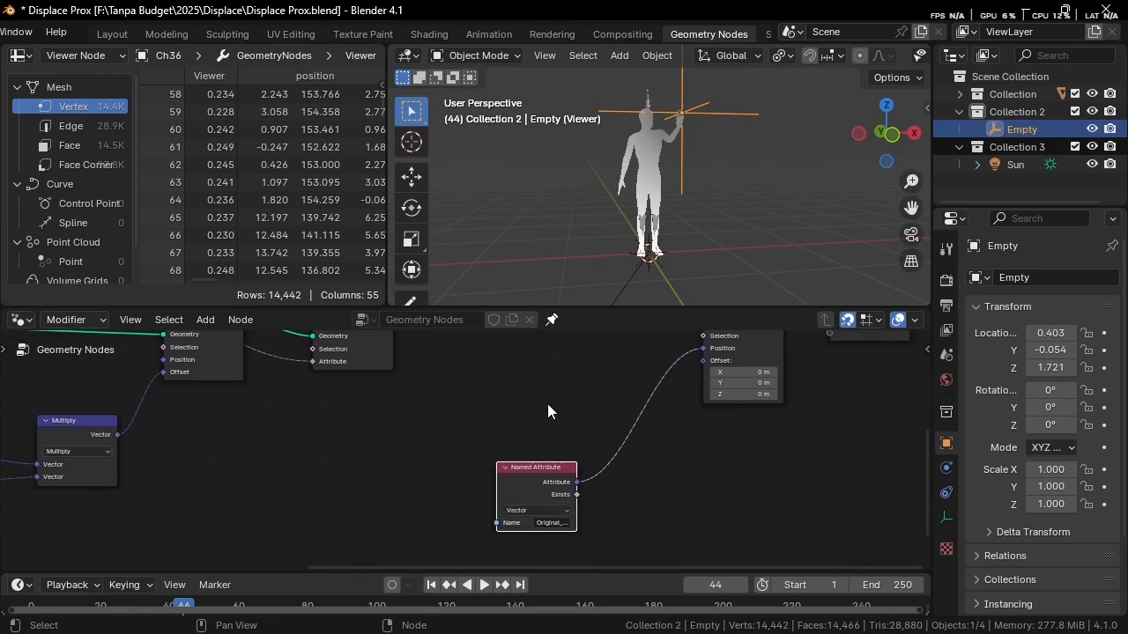
pyautogui.scroll(1, 546, 441)
pyautogui.moveTo(544, 481); pyautogui.dragTo(357, 489)
pyautogui.scroll(-1, 428, 468)
pyautogui.moveTo(428, 468); pyautogui.dragTo(425, 479, button='middle')
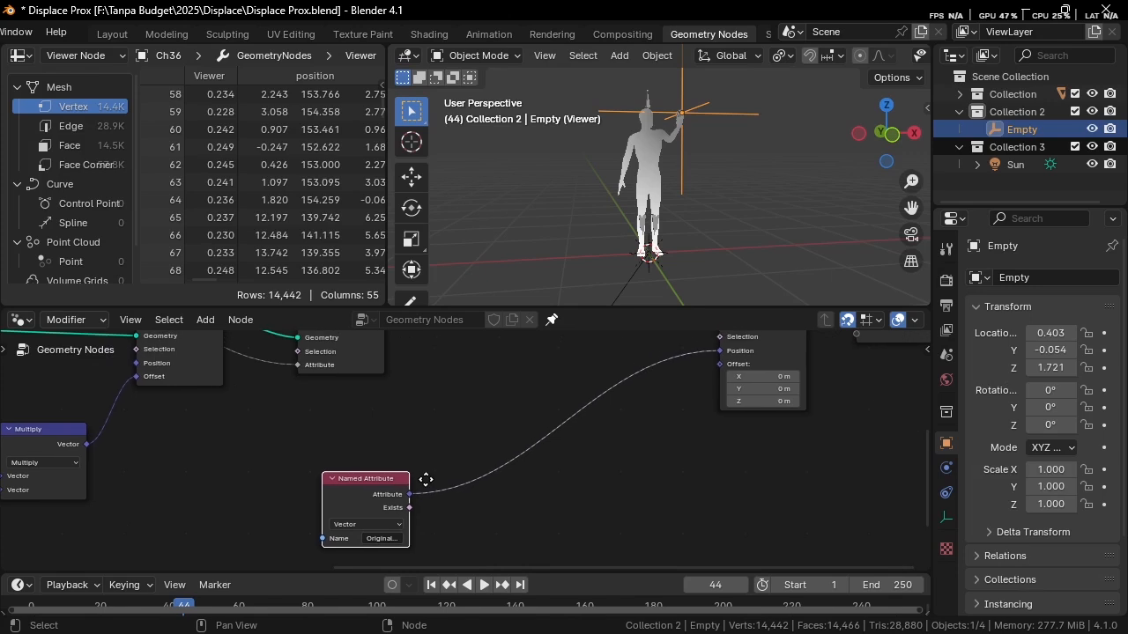
pyautogui.scroll(1, 425, 479)
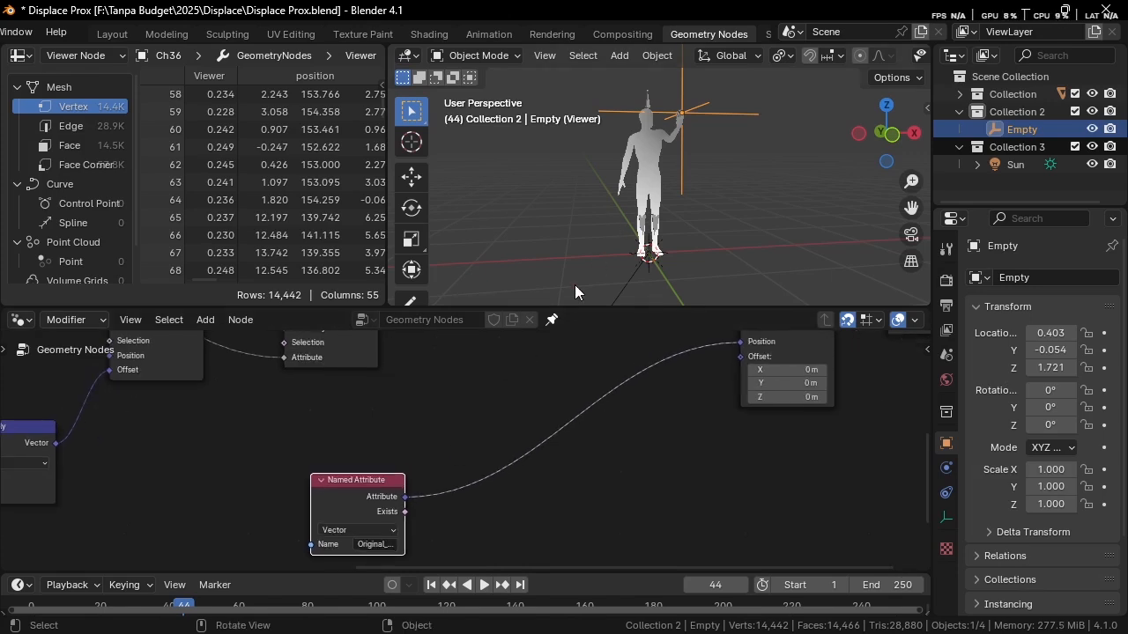
pyautogui.moveTo(459, 390); pyautogui.dragTo(651, 445, button='middle')
pyautogui.scroll(-1, 647, 477)
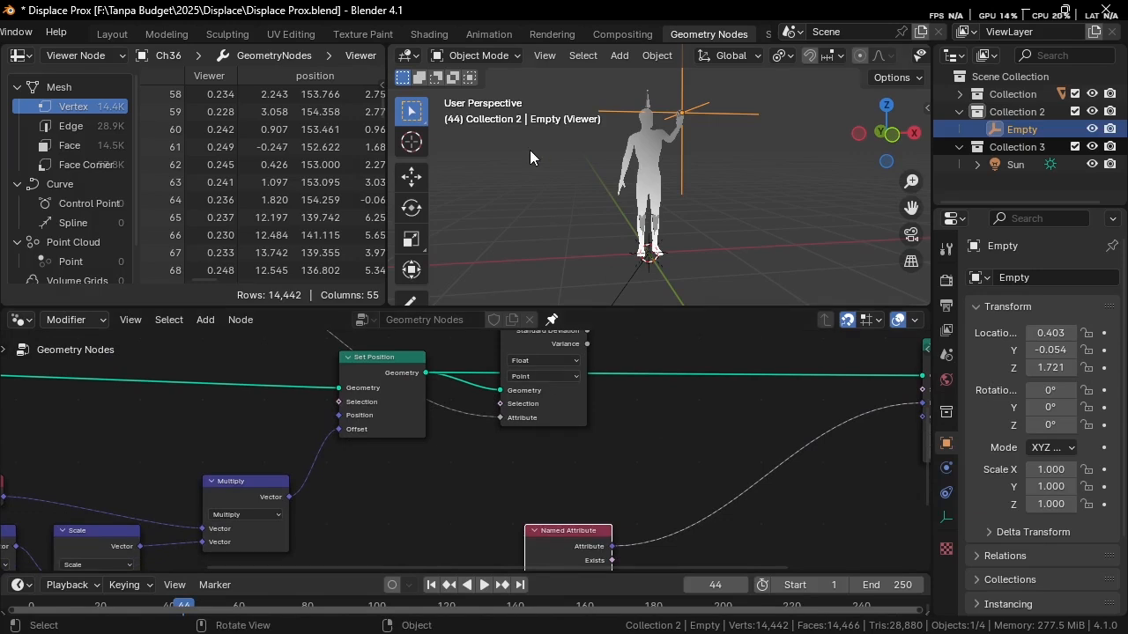
pyautogui.moveTo(688, 505); pyautogui.dragTo(617, 417, button='middle')
pyautogui.moveTo(511, 464); pyautogui.dragTo(496, 397)
pyautogui.scroll(2, 572, 384)
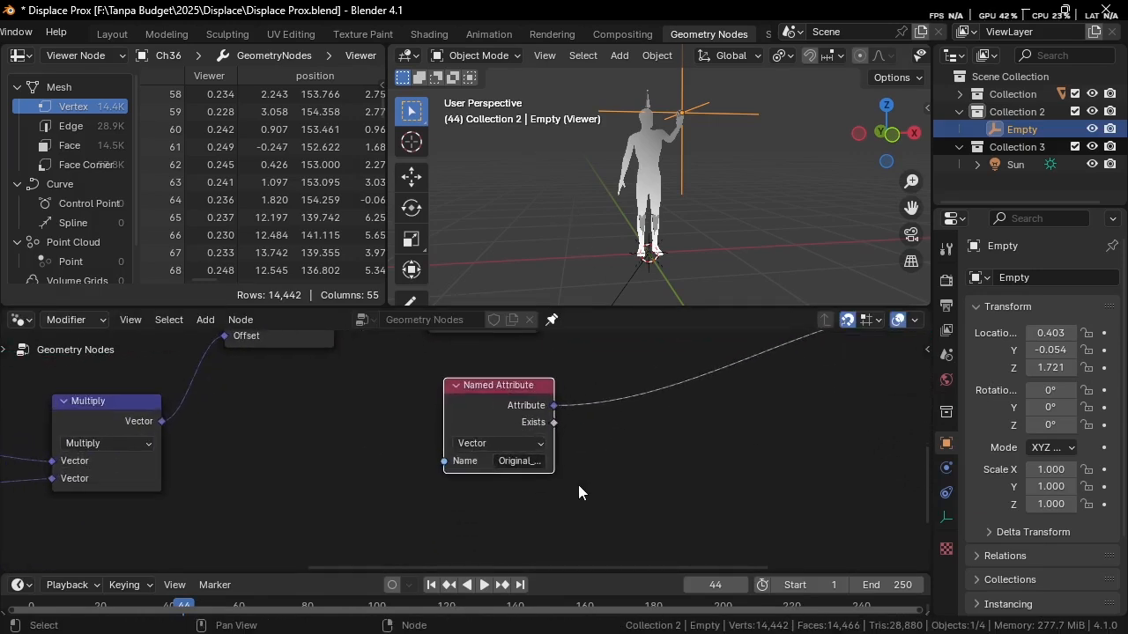
# Step: Add a Position node above the Named Attribute node, between the Attribute Statistic and the last Set Position
pyautogui.scroll(1, 578, 485)
pyautogui.scroll(-3, 574, 464)
pyautogui.moveTo(575, 464); pyautogui.dragTo(449, 492, button='middle')
pyautogui.scroll(4, 513, 461)
pyautogui.scroll(-3, 523, 456)
pyautogui.scroll(2, 449, 493)
pyautogui.moveTo(490, 452); pyautogui.dragTo(500, 442, button='middle')
pyautogui.hotkey('shift', 'a')
pyautogui.click(445, 258)
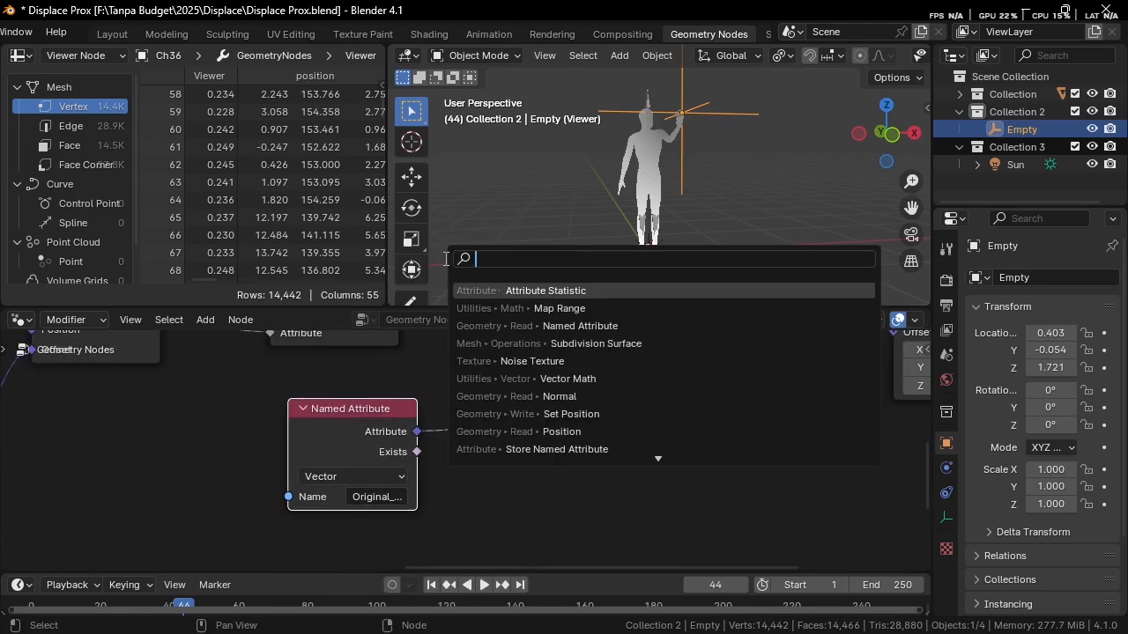
pyautogui.write('posit')
pyautogui.press('Return')
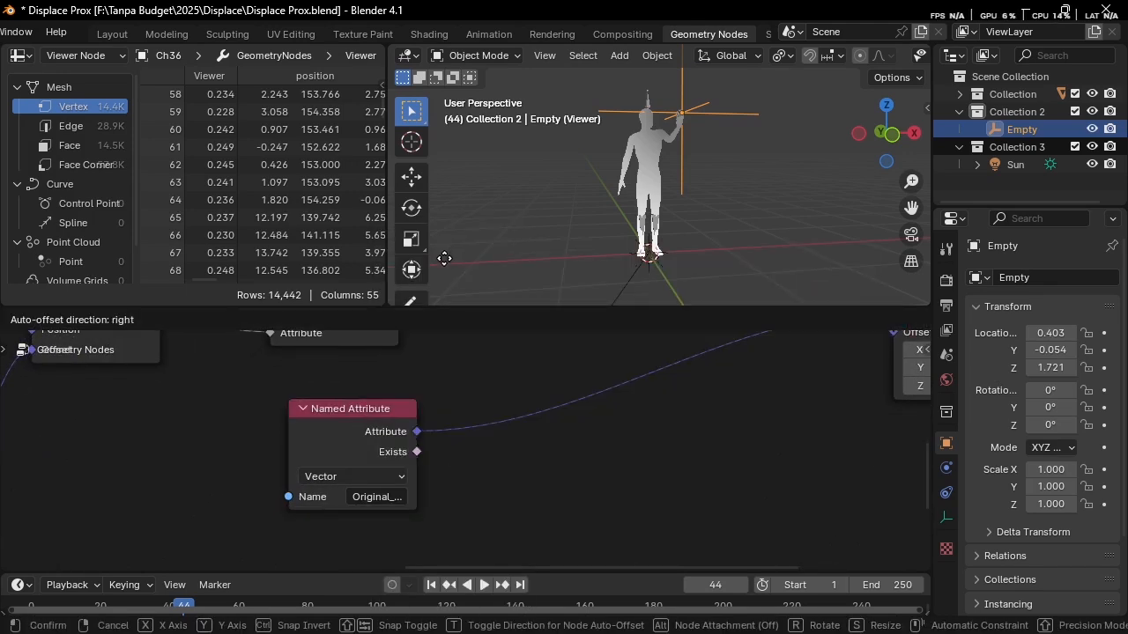
pyautogui.click(429, 438)
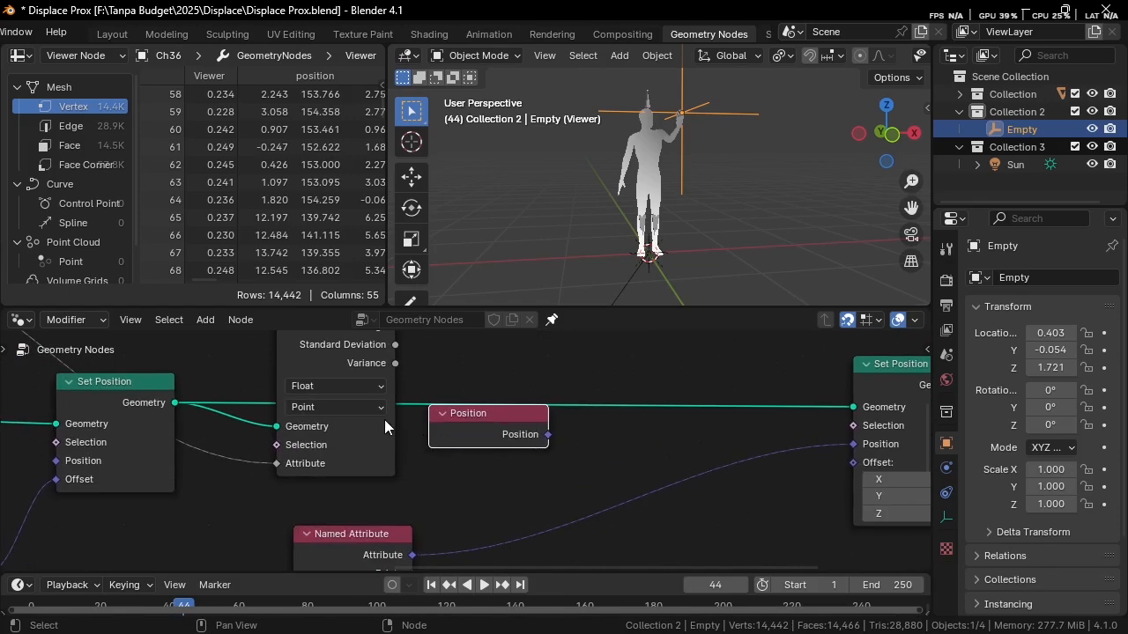
# Step: Raise the Attribute Statistic node and align the Position and Named Attribute nodes one above the other before the last Set Position
pyautogui.scroll(-1, 384, 420)
pyautogui.moveTo(384, 419); pyautogui.dragTo(410, 499, button='middle')
pyautogui.moveTo(377, 432); pyautogui.dragTo(375, 380)
pyautogui.moveTo(388, 438); pyautogui.dragTo(438, 388, button='middle')
pyautogui.scroll(-2, 438, 389)
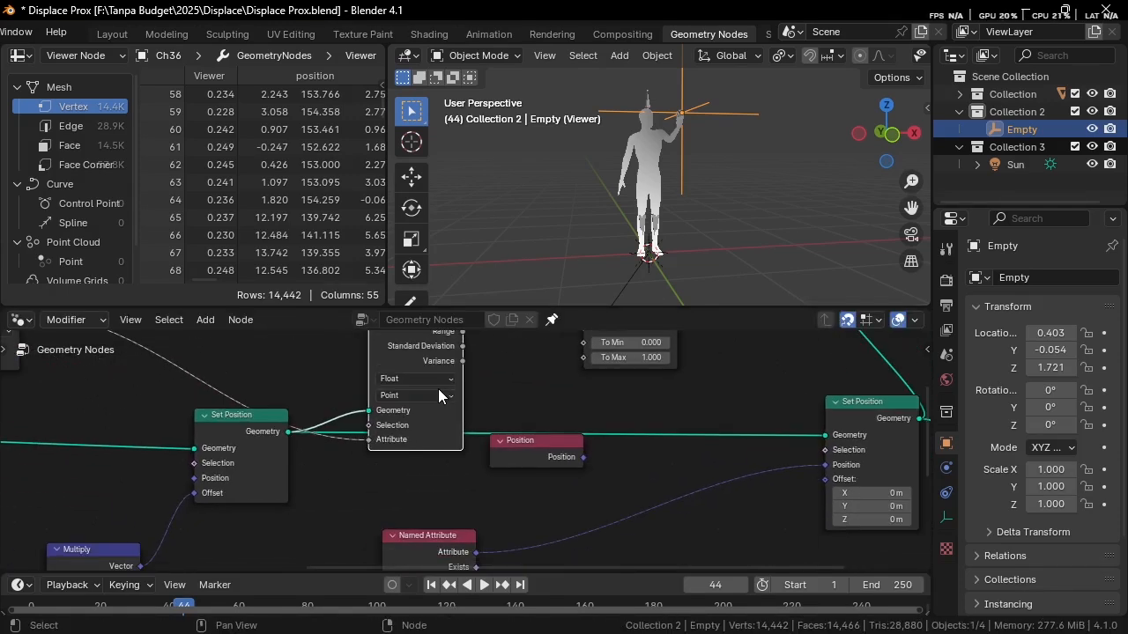
pyautogui.click(280, 451)
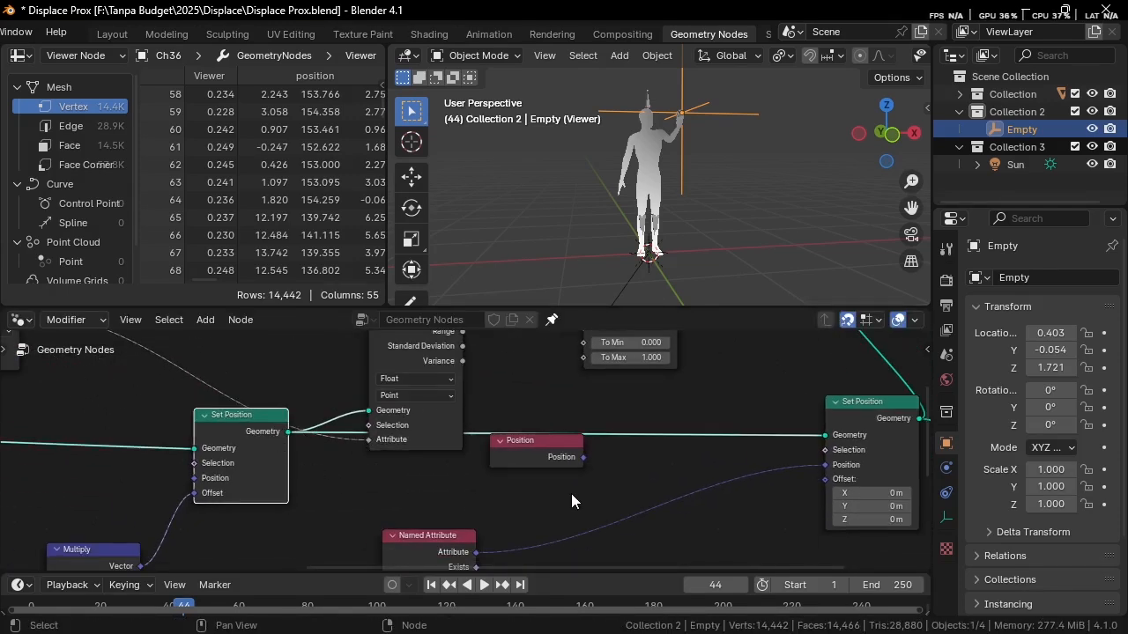
pyautogui.moveTo(571, 502); pyautogui.dragTo(547, 451, button='middle')
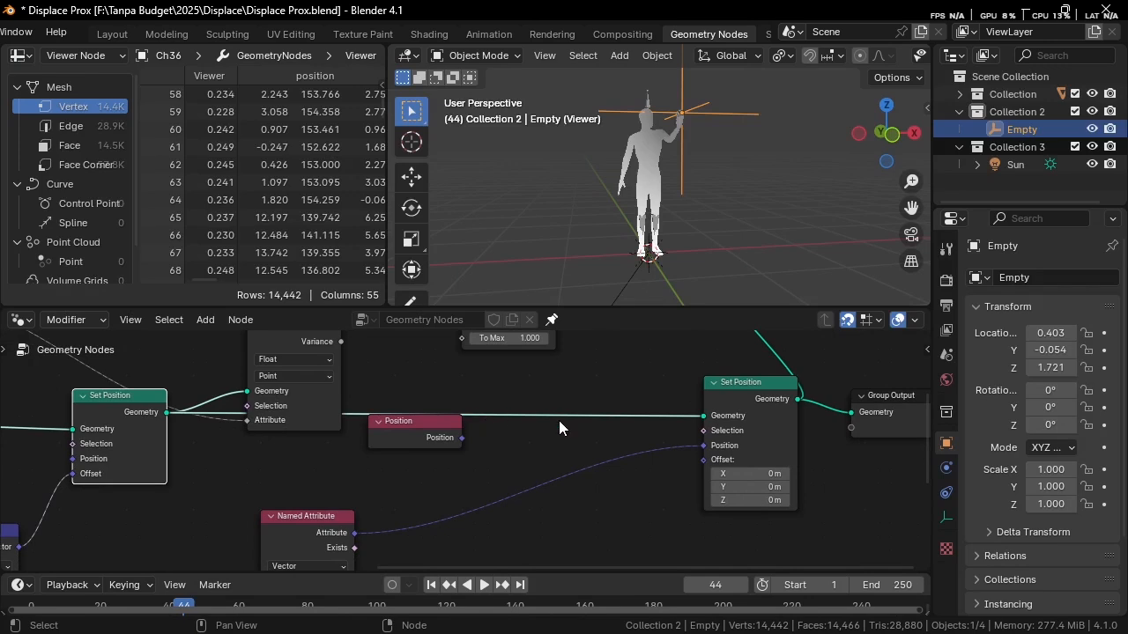
pyautogui.moveTo(419, 441); pyautogui.dragTo(393, 457)
pyautogui.moveTo(393, 456); pyautogui.dragTo(475, 437, button='middle')
pyautogui.scroll(1, 436, 435)
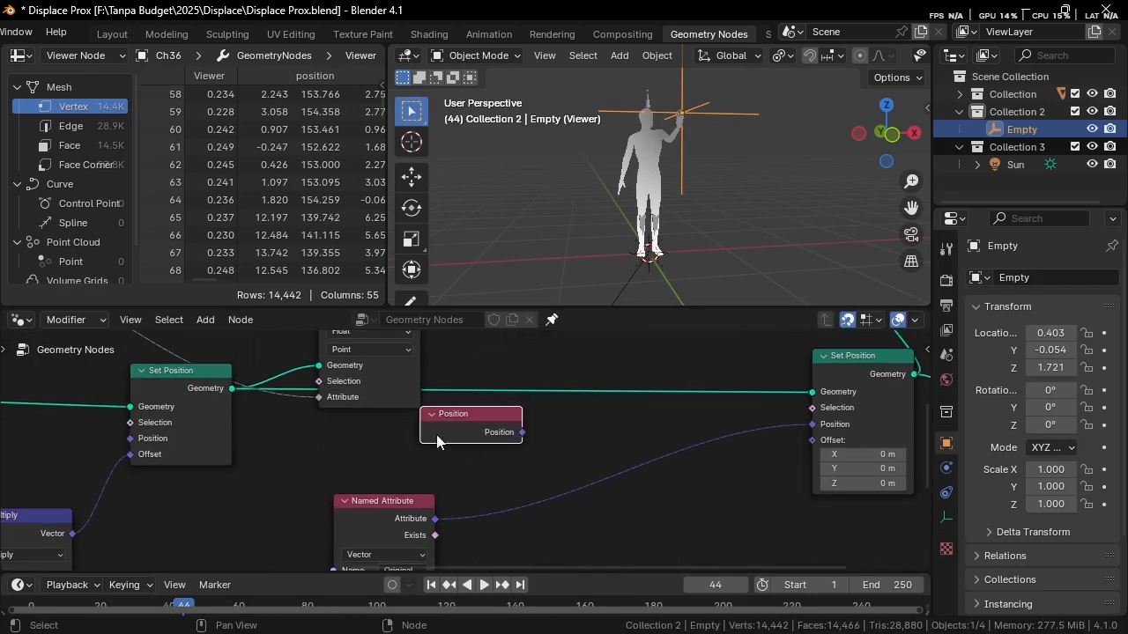
pyautogui.moveTo(374, 507); pyautogui.dragTo(474, 507)
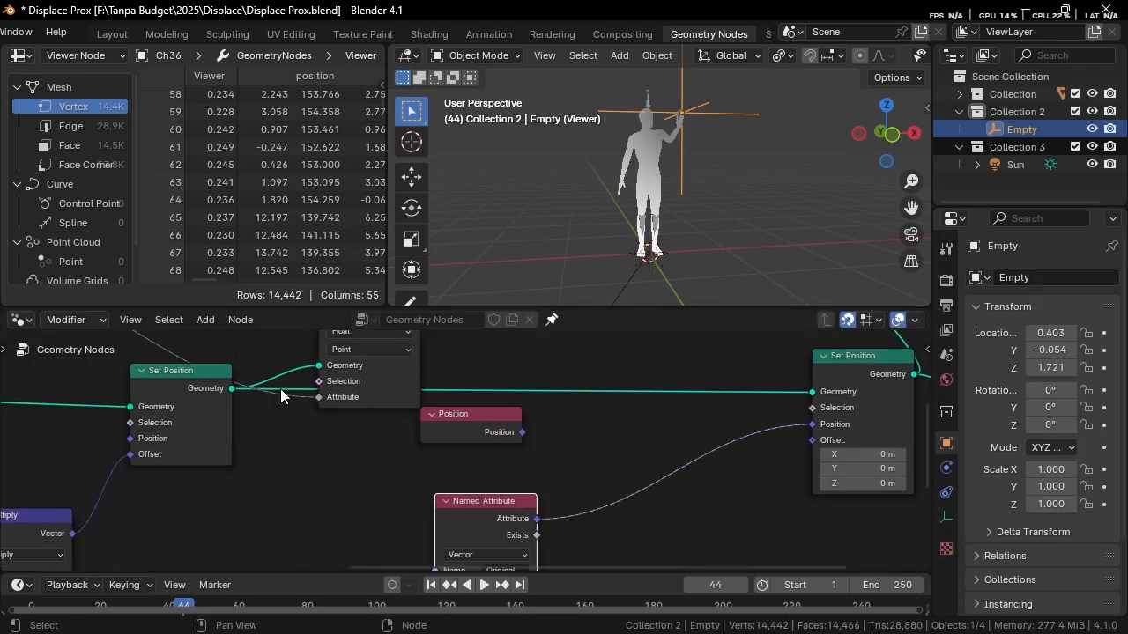
pyautogui.click(227, 398)
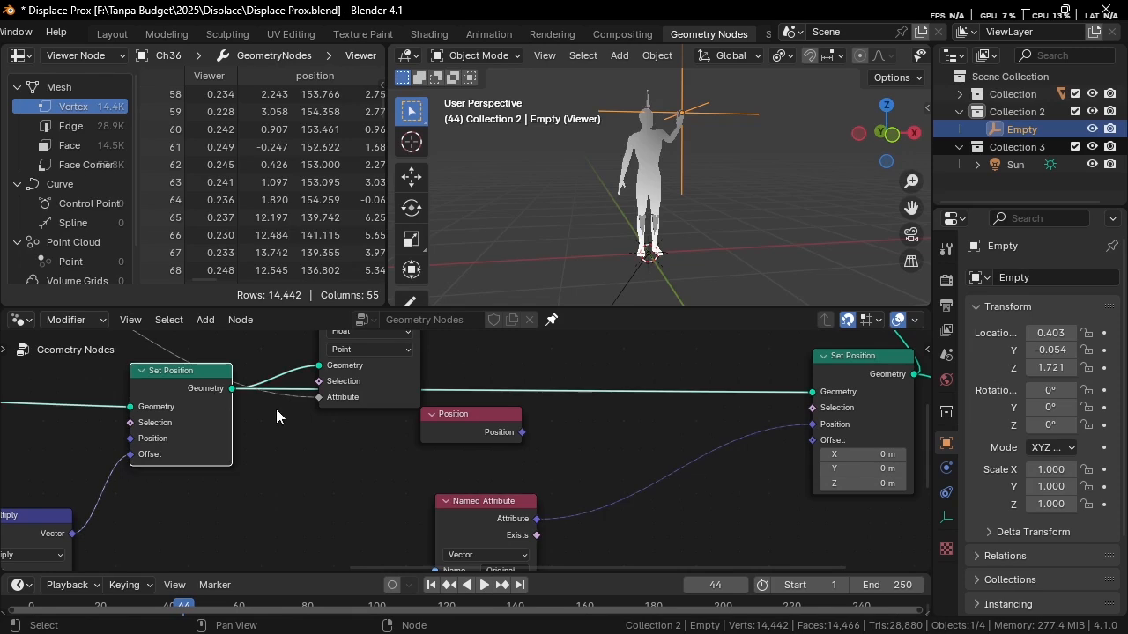
# Step: Add a Mix Vector node on the link between the Named Attribute and the last Set Position's Position input
pyautogui.click(448, 428)
pyautogui.scroll(-1, 246, 391)
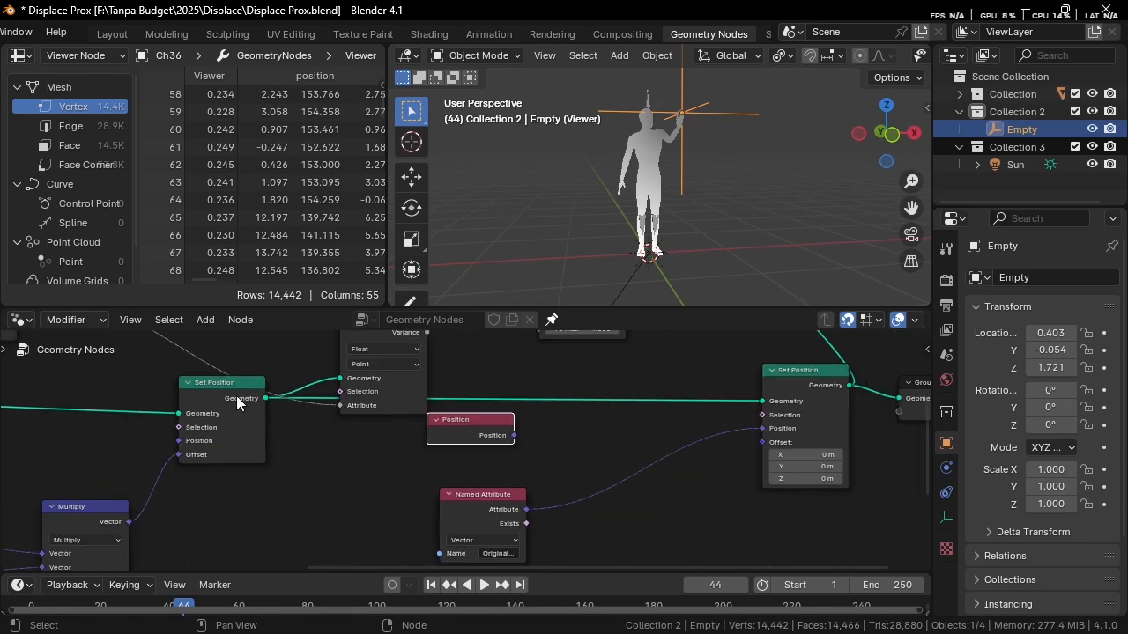
pyautogui.scroll(-1, 244, 398)
pyautogui.moveTo(244, 398); pyautogui.dragTo(421, 408, button='middle')
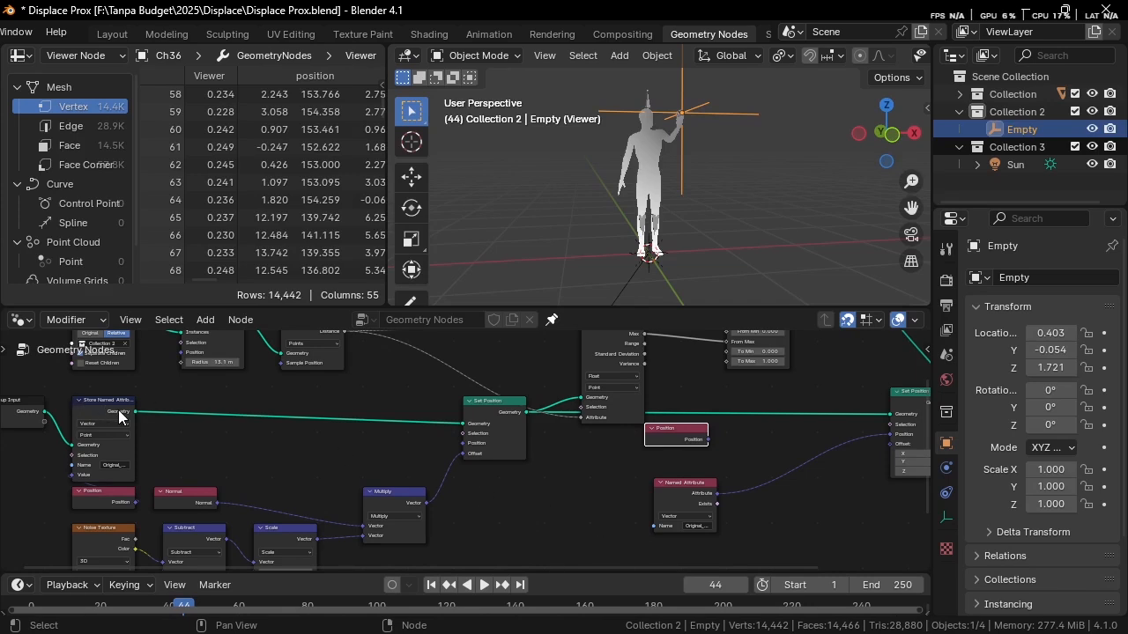
pyautogui.scroll(2, 679, 450)
pyautogui.moveTo(678, 450); pyautogui.dragTo(439, 445, button='middle')
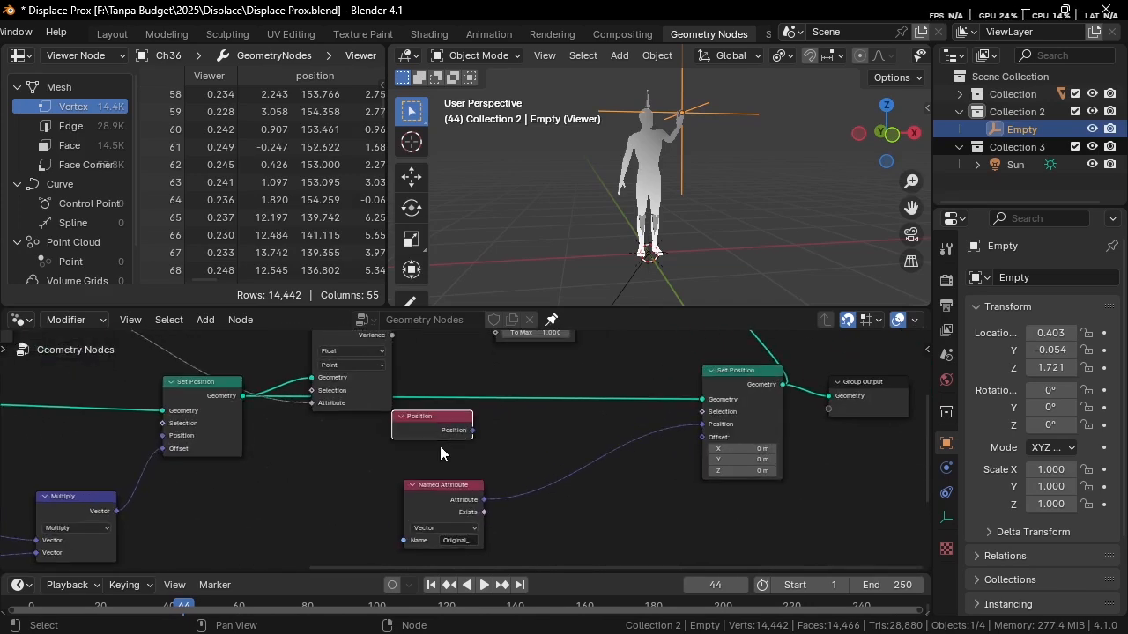
pyautogui.scroll(1, 608, 451)
pyautogui.hotkey('shift', 'a')
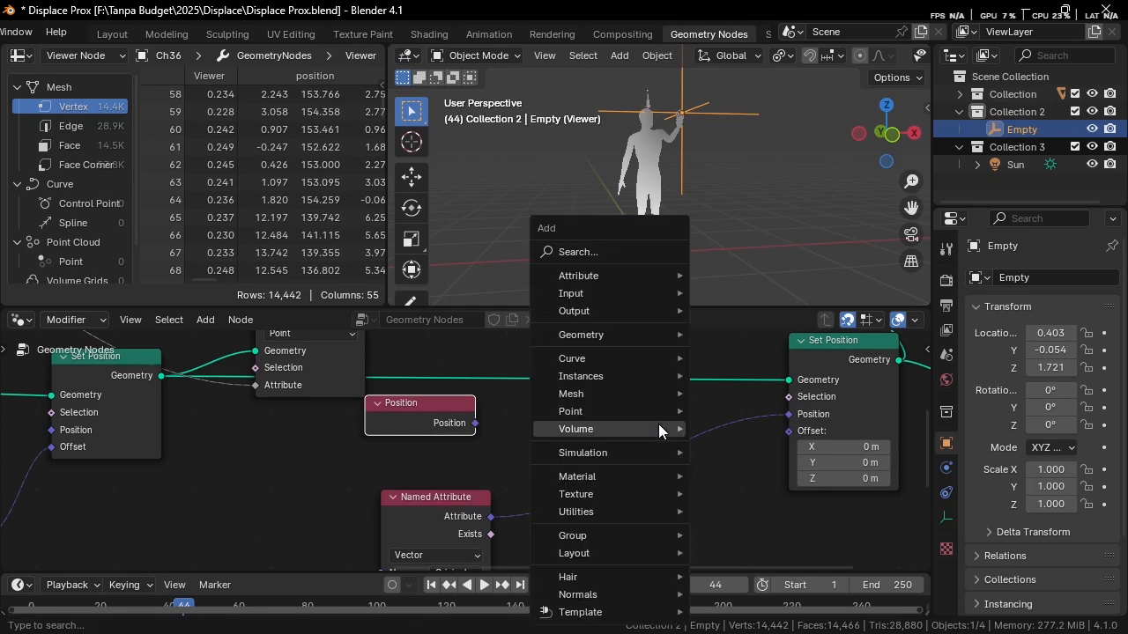
pyautogui.click(625, 247)
pyautogui.write('vector ma')
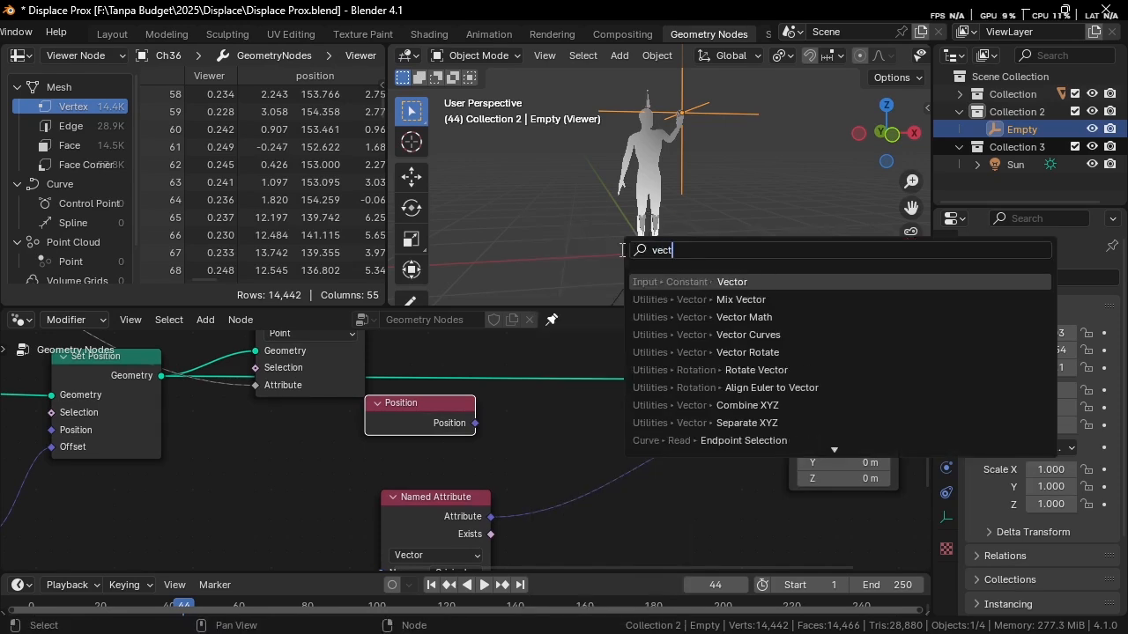
pyautogui.press('BackSpace')
pyautogui.press('BackSpace')
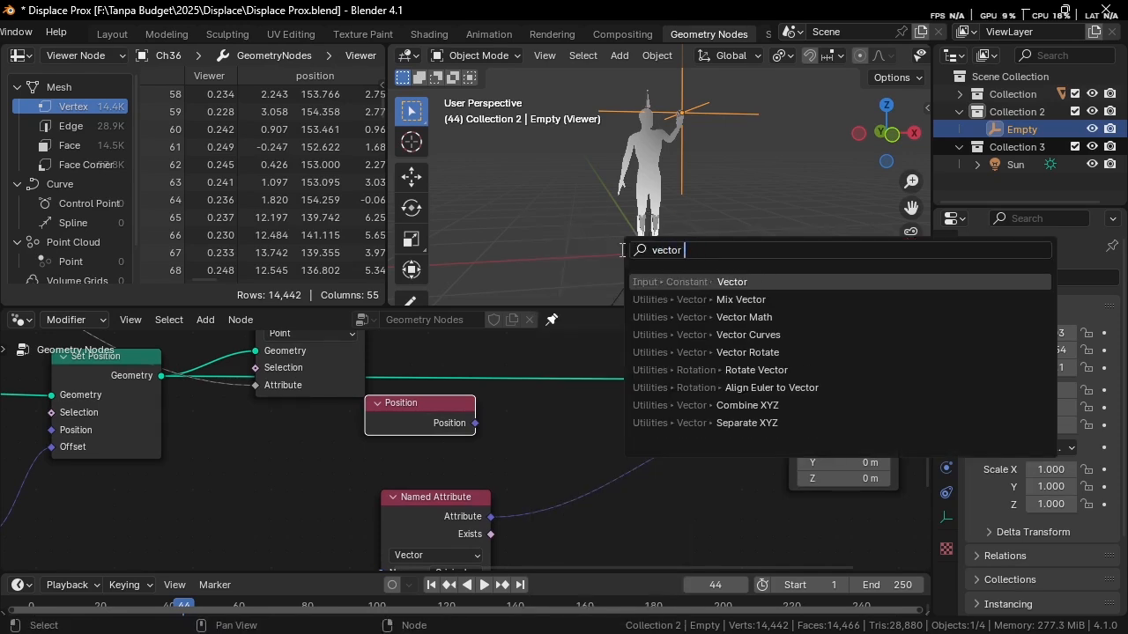
pyautogui.press('Down')
pyautogui.press('Return')
pyautogui.click(664, 458)
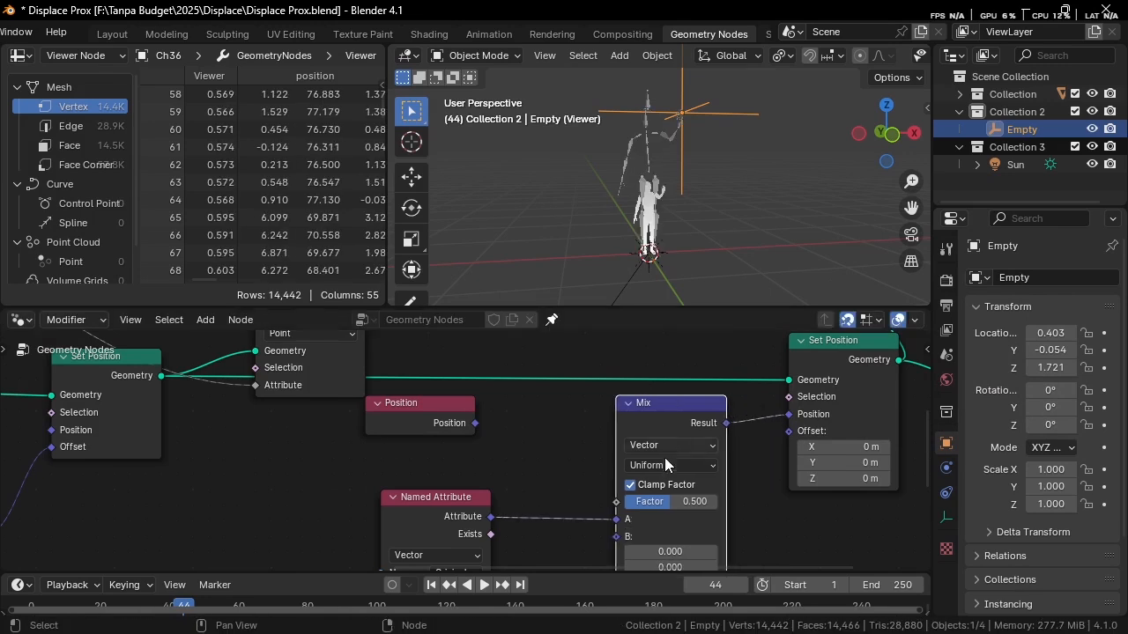
# Step: Rewire the Mix node so the Position node feeds input A and the Named Attribute feeds input B
pyautogui.scroll(2, 646, 412)
pyautogui.moveTo(620, 481); pyautogui.dragTo(558, 438)
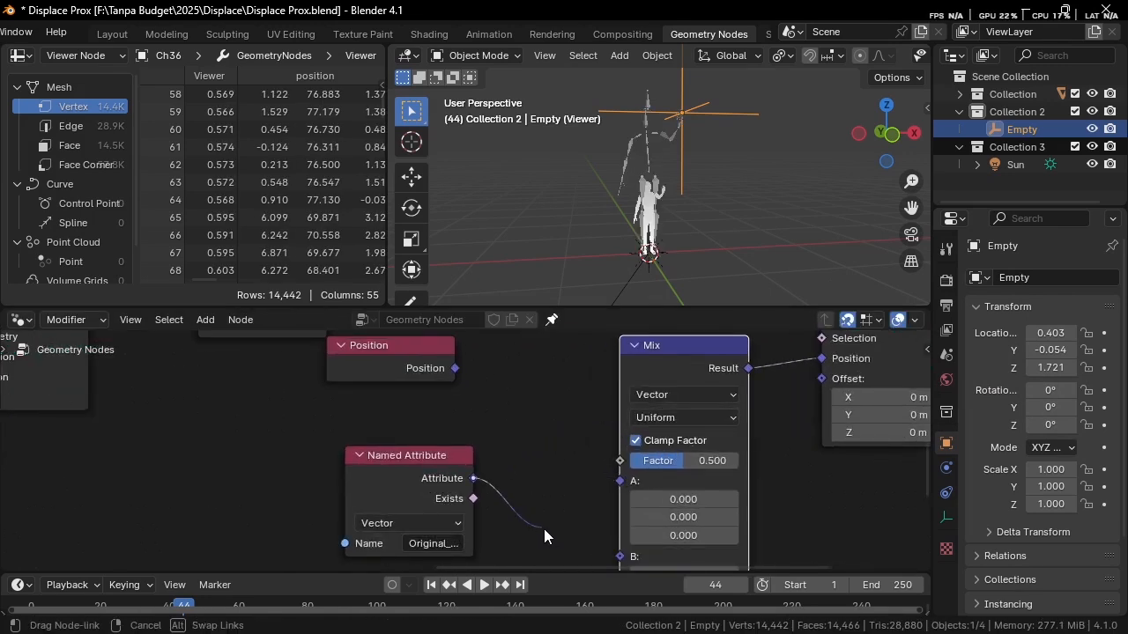
pyautogui.moveTo(543, 528); pyautogui.dragTo(620, 556)
pyautogui.scroll(-2, 608, 529)
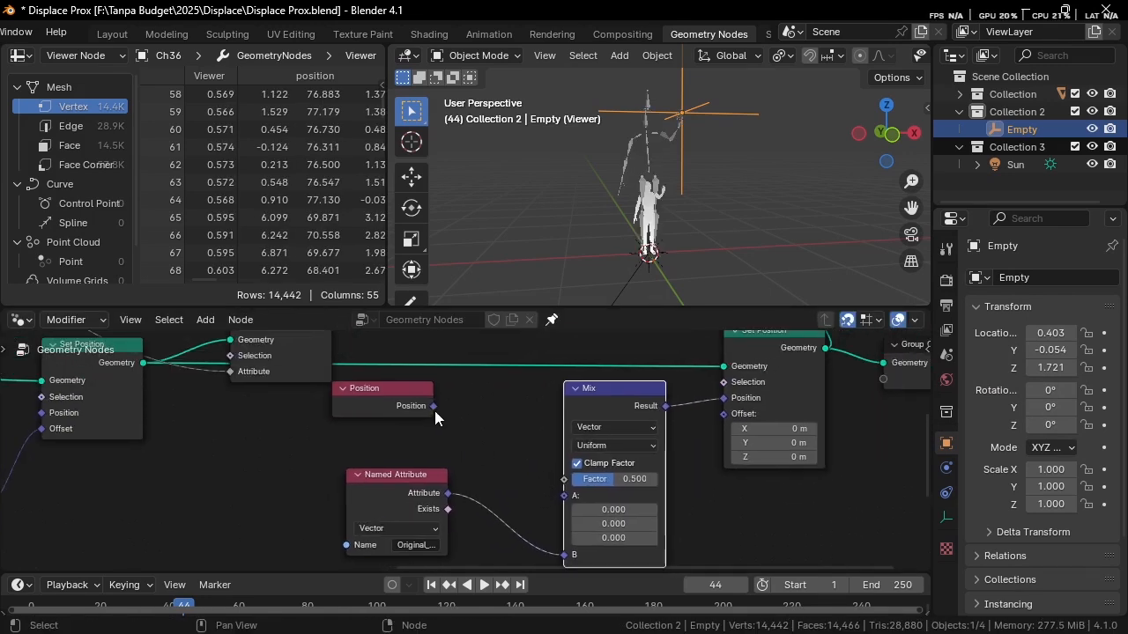
pyautogui.moveTo(433, 407); pyautogui.dragTo(564, 495)
pyautogui.scroll(2, 622, 444)
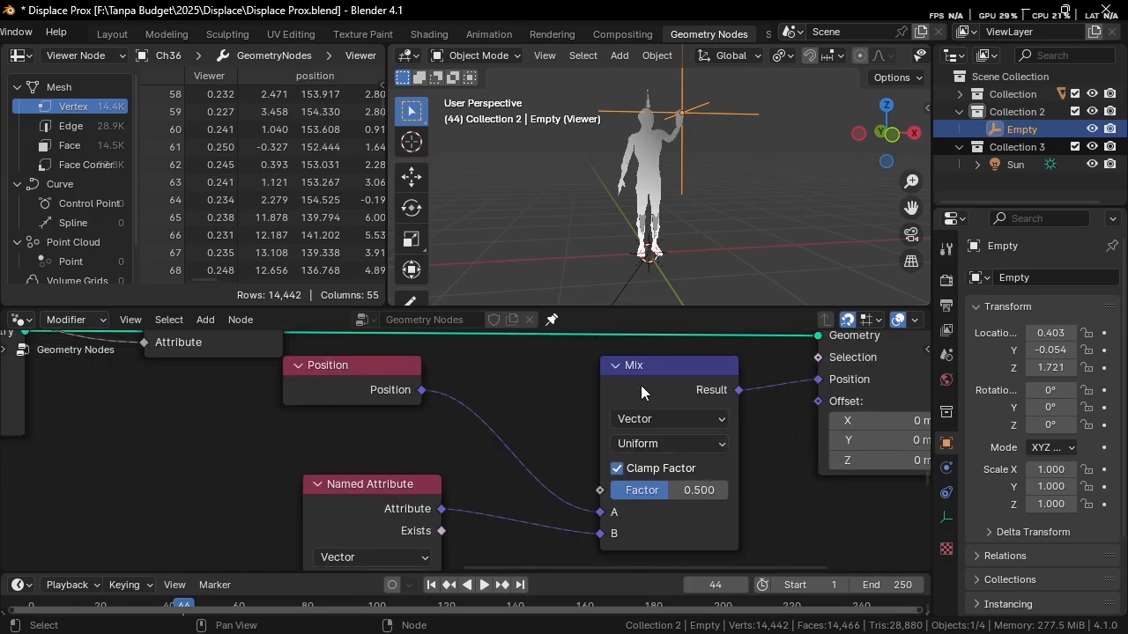
# Step: Set the Mix node's factor to 0.000
pyautogui.scroll(4, 663, 204)
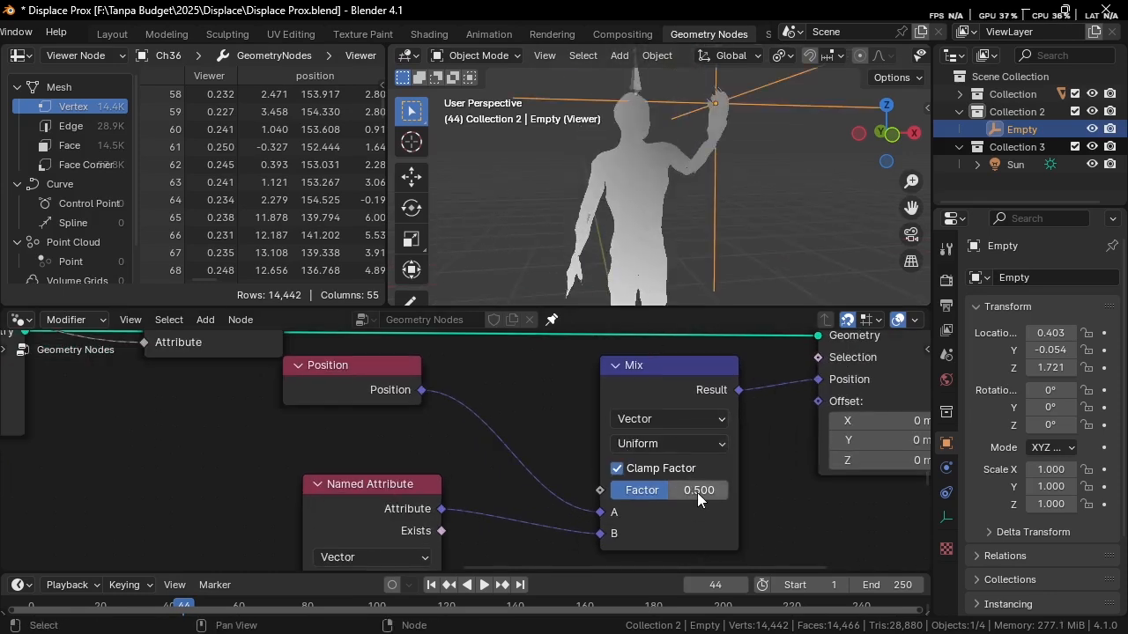
pyautogui.moveTo(697, 492); pyautogui.dragTo(608, 489)
pyautogui.scroll(-1, 421, 438)
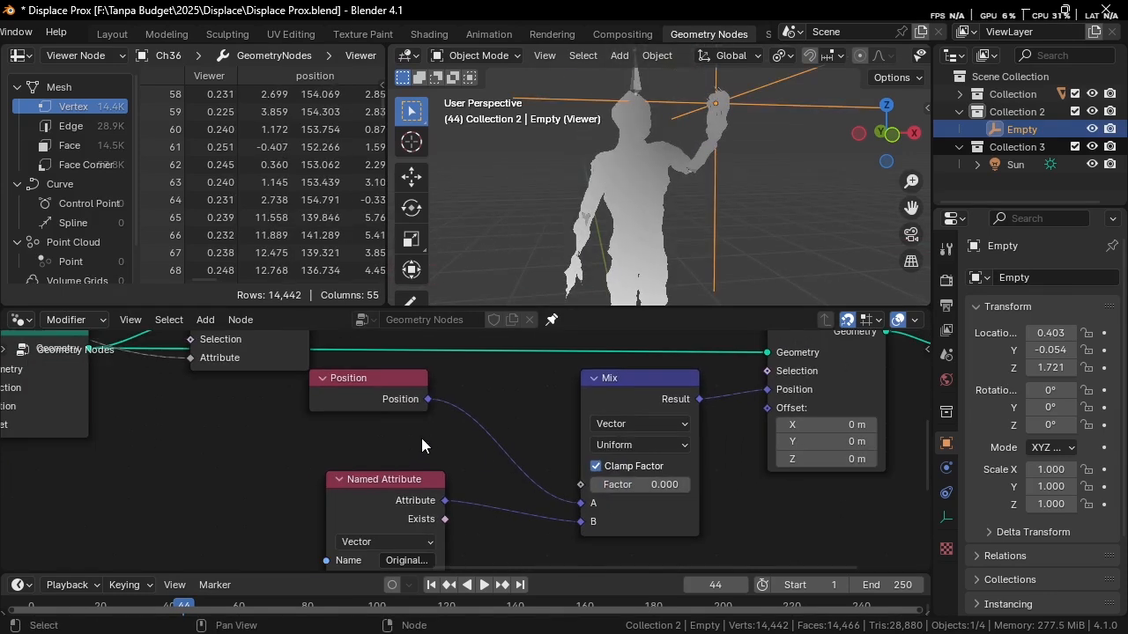
# Step: Turn off the Viewer node's preview to show the actual shaded character
pyautogui.scroll(-4, 670, 422)
pyautogui.moveTo(670, 422); pyautogui.dragTo(555, 496, button='middle')
pyautogui.scroll(-2, 591, 453)
pyautogui.moveTo(591, 453); pyautogui.dragTo(574, 519, button='middle')
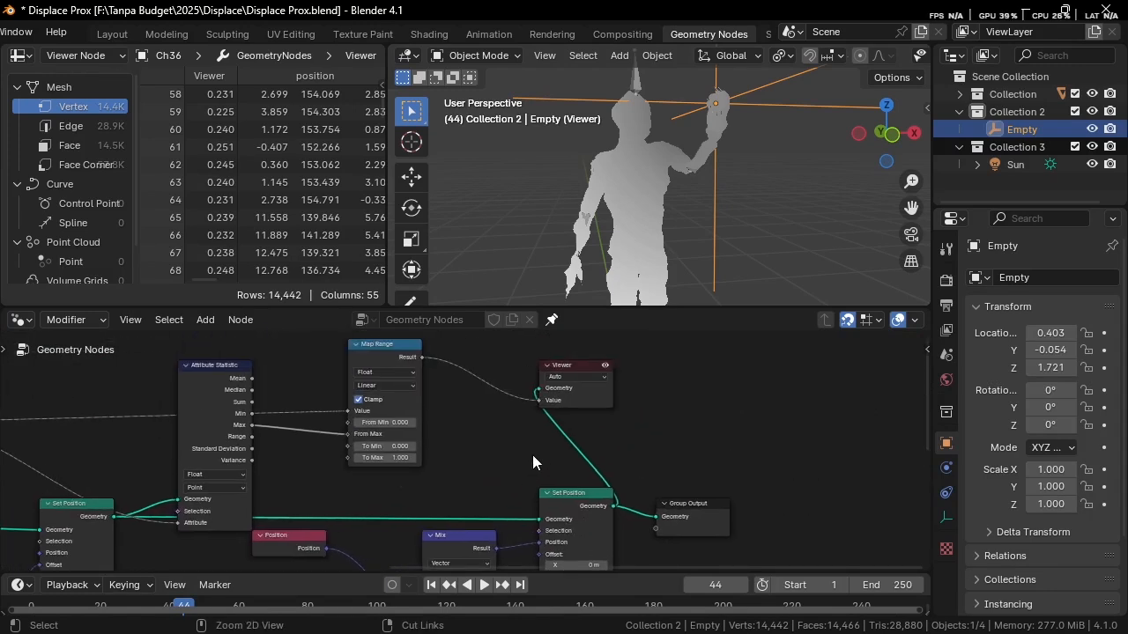
pyautogui.click(605, 365)
# Step: Raise the Mix node's factor to 1.000
pyautogui.scroll(1, 637, 248)
pyautogui.scroll(1, 637, 249)
pyautogui.scroll(4, 511, 432)
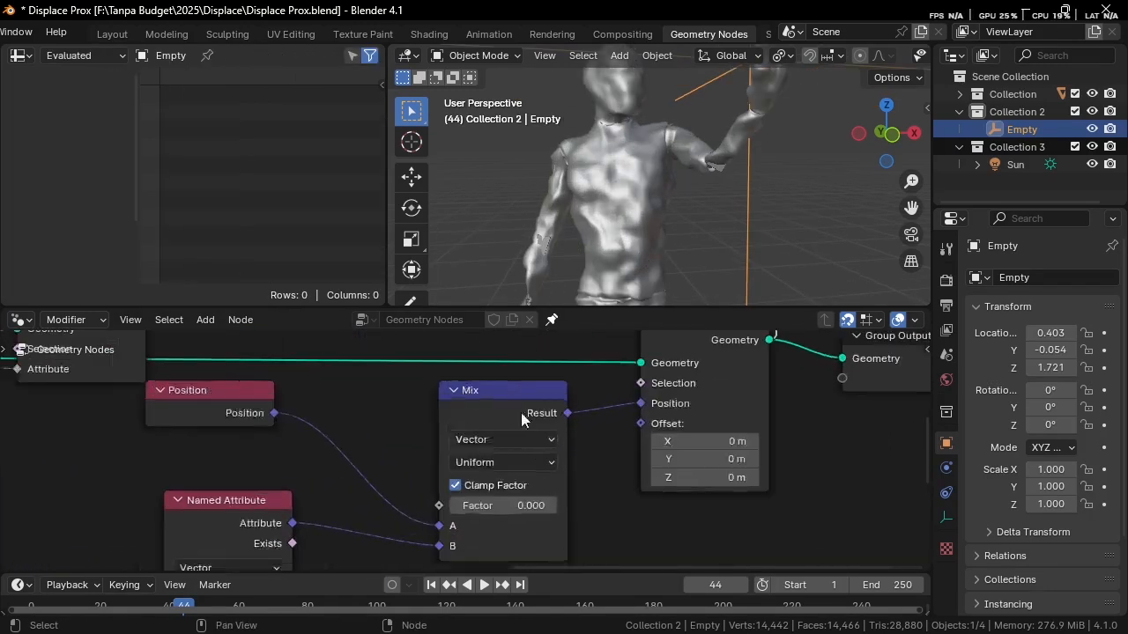
pyautogui.scroll(1, 527, 504)
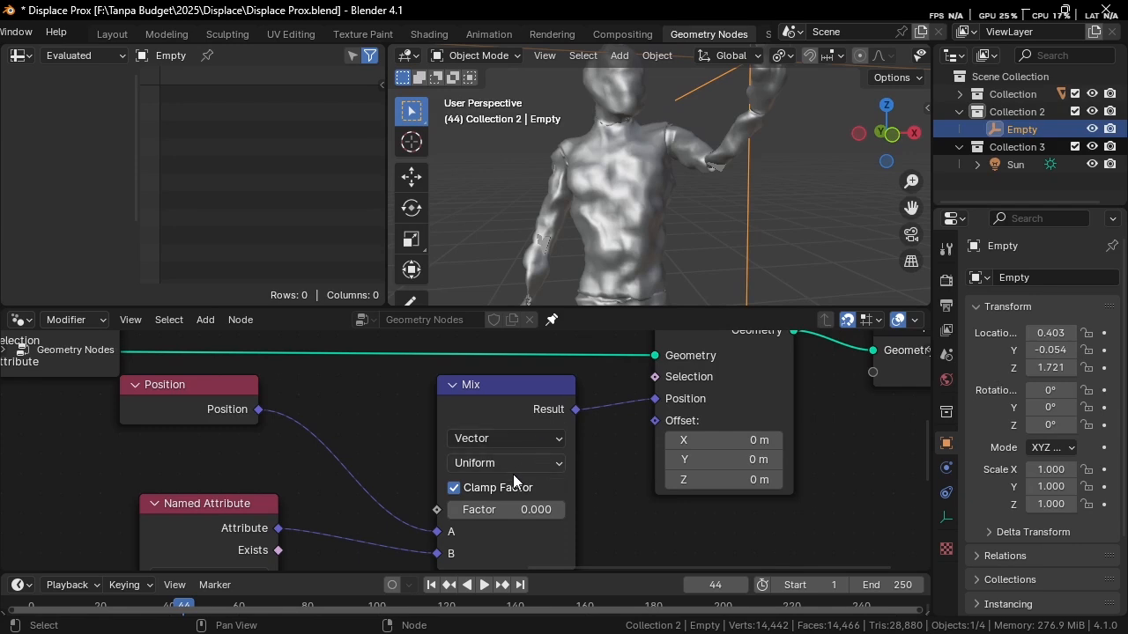
pyautogui.moveTo(466, 510); pyautogui.dragTo(564, 509)
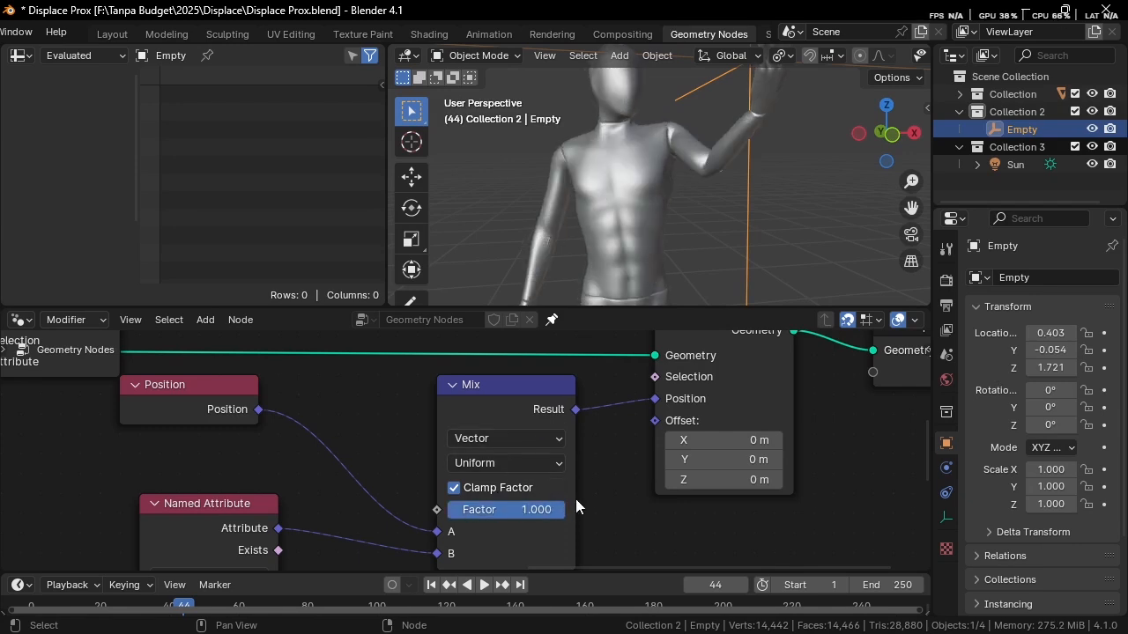
# Step: Connect the Map Range result to the Mix node's Factor input
pyautogui.scroll(-1, 576, 499)
pyautogui.keyDown('ctrl'); pyautogui.hscroll(-1, 564, 495); pyautogui.keyUp('ctrl')
pyautogui.scroll(-3, 467, 489)
pyautogui.moveTo(405, 497); pyautogui.dragTo(475, 579, button='middle')
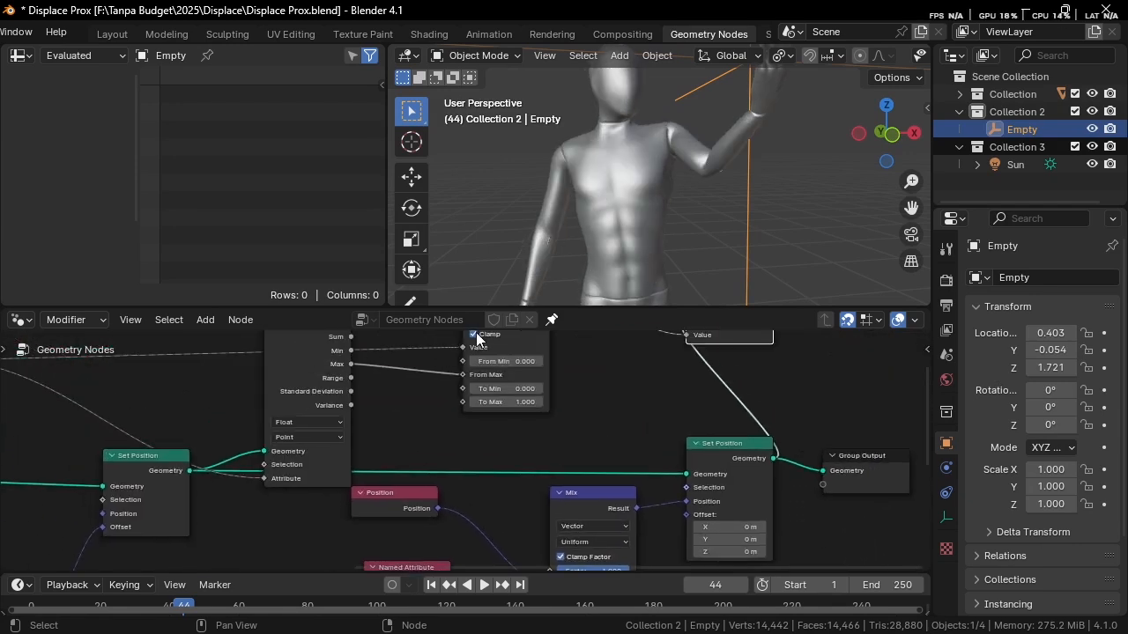
pyautogui.moveTo(505, 365); pyautogui.dragTo(486, 453, button='middle')
pyautogui.scroll(-3, 487, 454)
pyautogui.moveTo(518, 386); pyautogui.dragTo(516, 505)
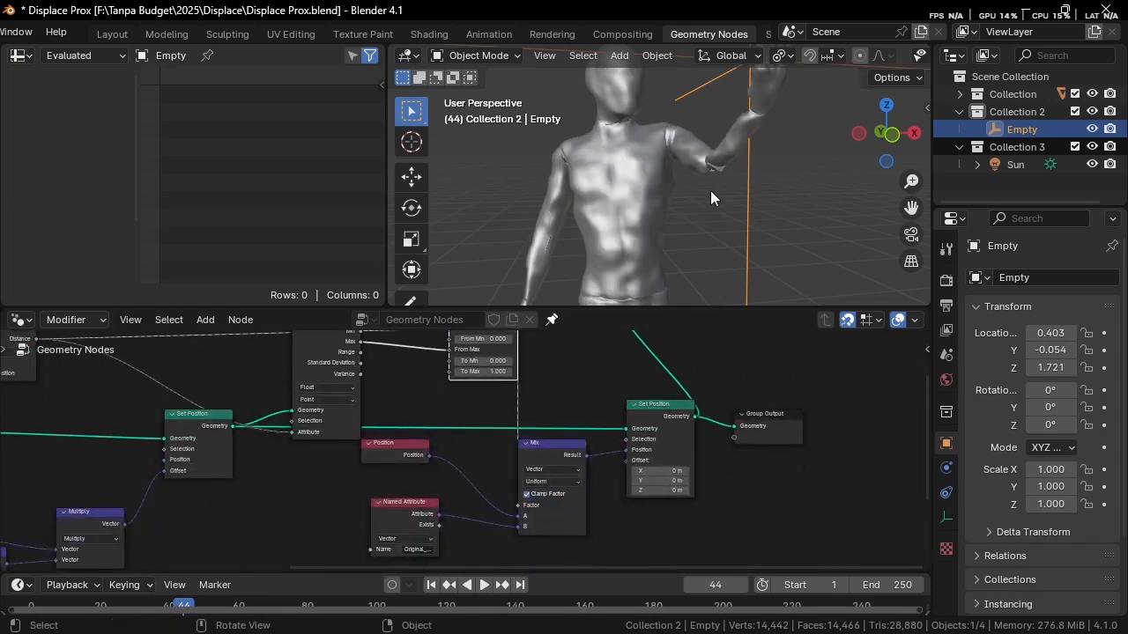
# Step: Move the Empty from the raised hand to the character's head, at about X 0.046, Y -0.019, Z 1.594 m
pyautogui.scroll(2, 725, 150)
pyautogui.click(727, 153)
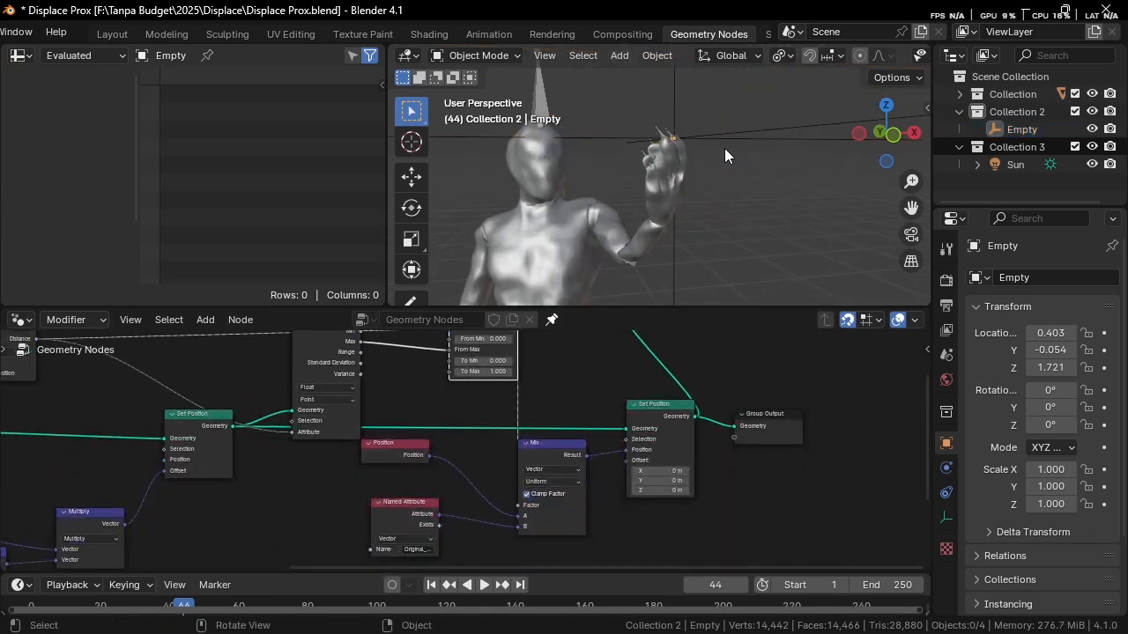
pyautogui.click(711, 133)
pyautogui.press('g')
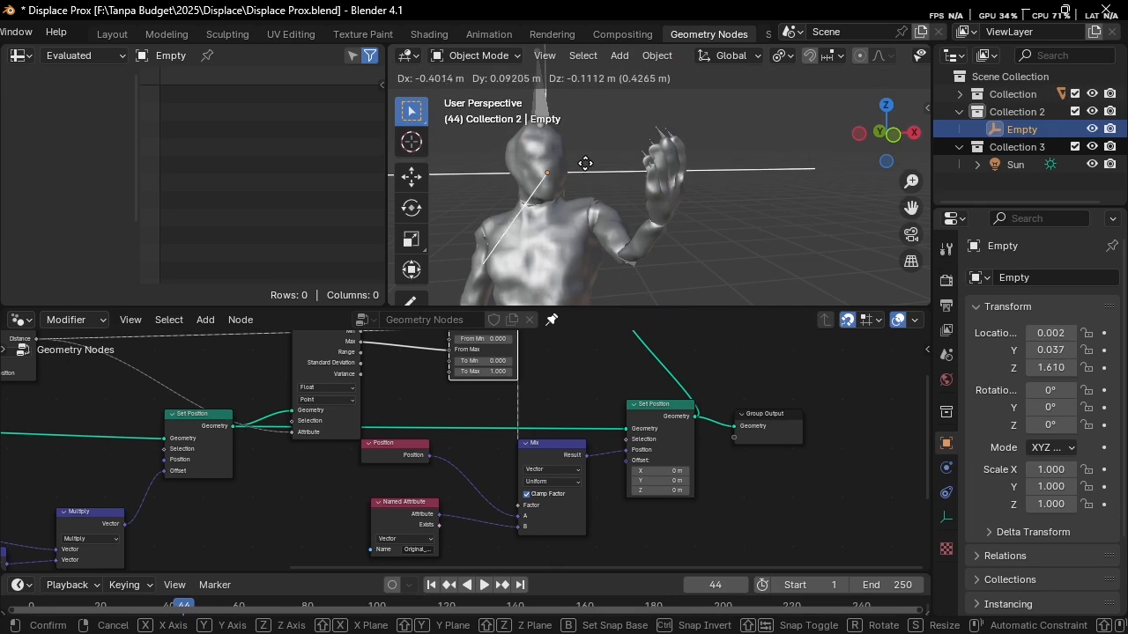
pyautogui.click(581, 165)
pyautogui.moveTo(502, 379); pyautogui.dragTo(504, 446, button='middle')
pyautogui.scroll(-2, 503, 446)
pyautogui.moveTo(596, 198); pyautogui.dragTo(678, 199, button='middle')
pyautogui.press('g')
pyautogui.click(690, 219)
# Step: Shift the Attribute Statistic and Map Range nodes back together to free space before the Viewer and Mix nodes
pyautogui.scroll(-2, 548, 402)
pyautogui.moveTo(548, 403); pyautogui.dragTo(531, 393, button='middle')
pyautogui.scroll(2, 499, 399)
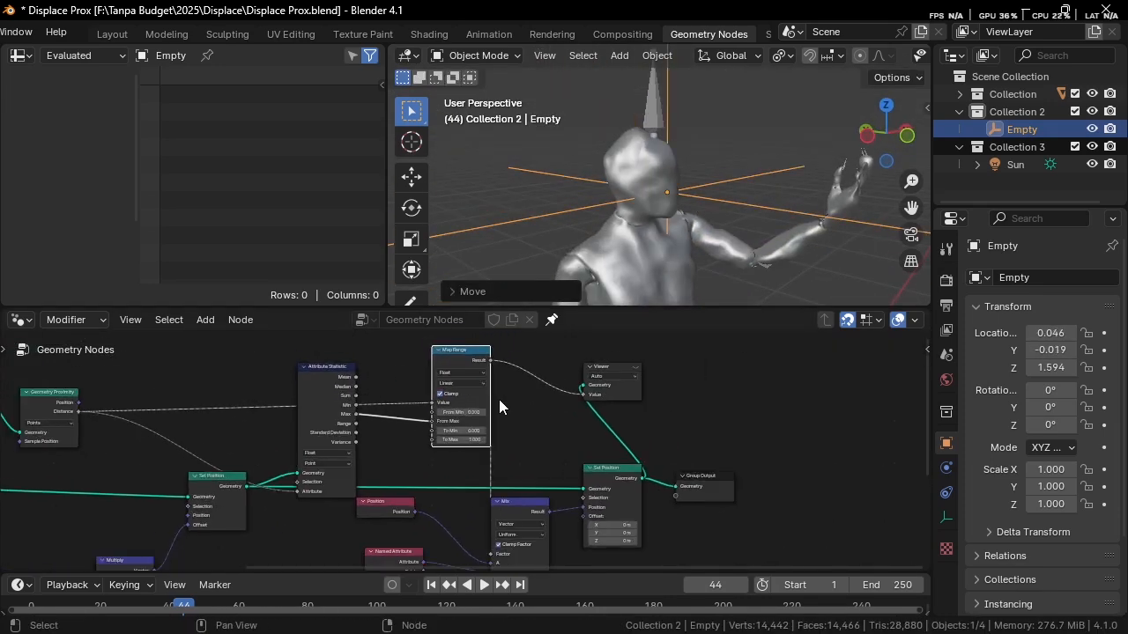
pyautogui.scroll(2, 467, 412)
pyautogui.moveTo(467, 413); pyautogui.dragTo(516, 394, button='middle')
pyautogui.scroll(-2, 516, 395)
pyautogui.moveTo(274, 358); pyautogui.dragTo(511, 392)
pyautogui.moveTo(508, 339); pyautogui.dragTo(465, 340)
pyautogui.scroll(3, 515, 383)
pyautogui.hotkey('shift', 'a')
pyautogui.write('color r')
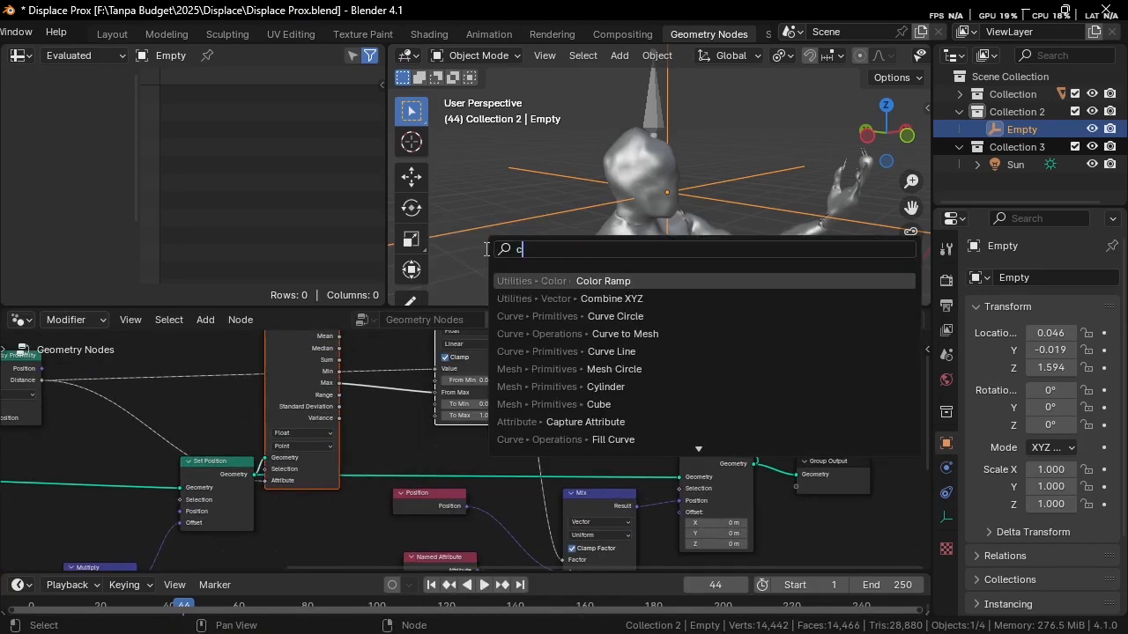
pyautogui.press('Return')
pyautogui.rightClick(485, 248)
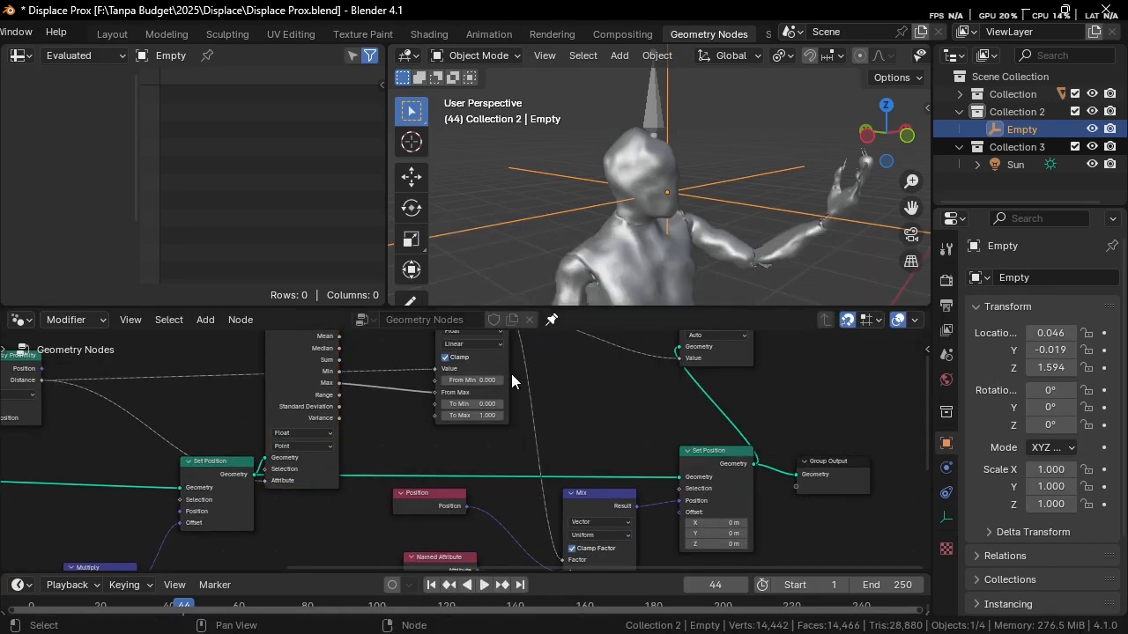
pyautogui.scroll(-4, 528, 411)
pyautogui.hotkey('shift', 'a')
pyautogui.click(464, 248)
pyautogui.write('colorR')
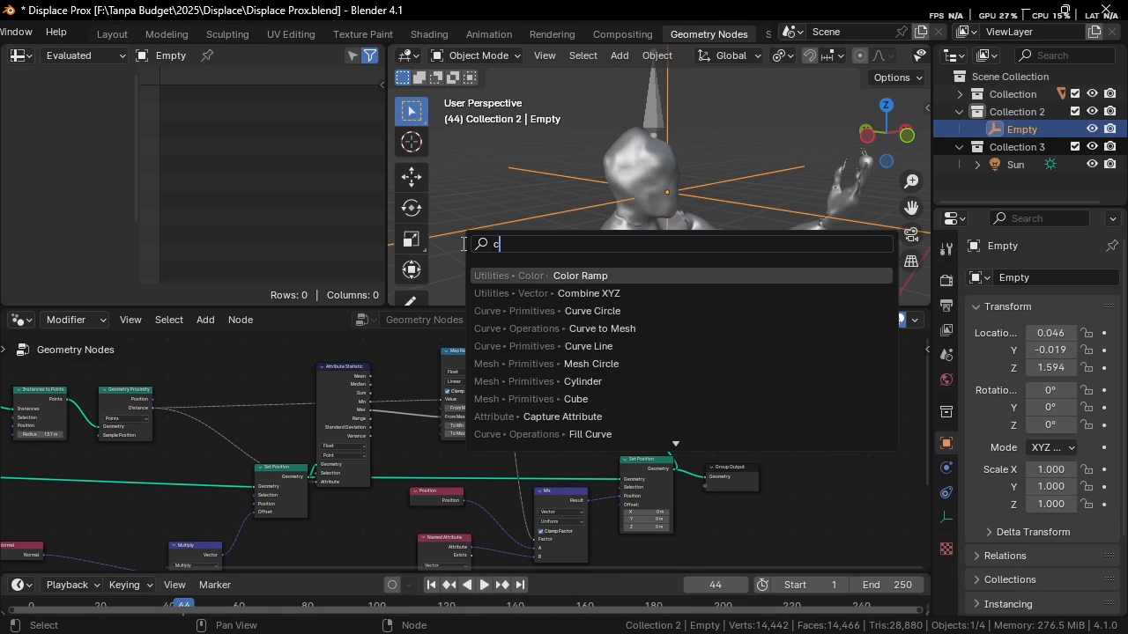
pyautogui.press('Return')
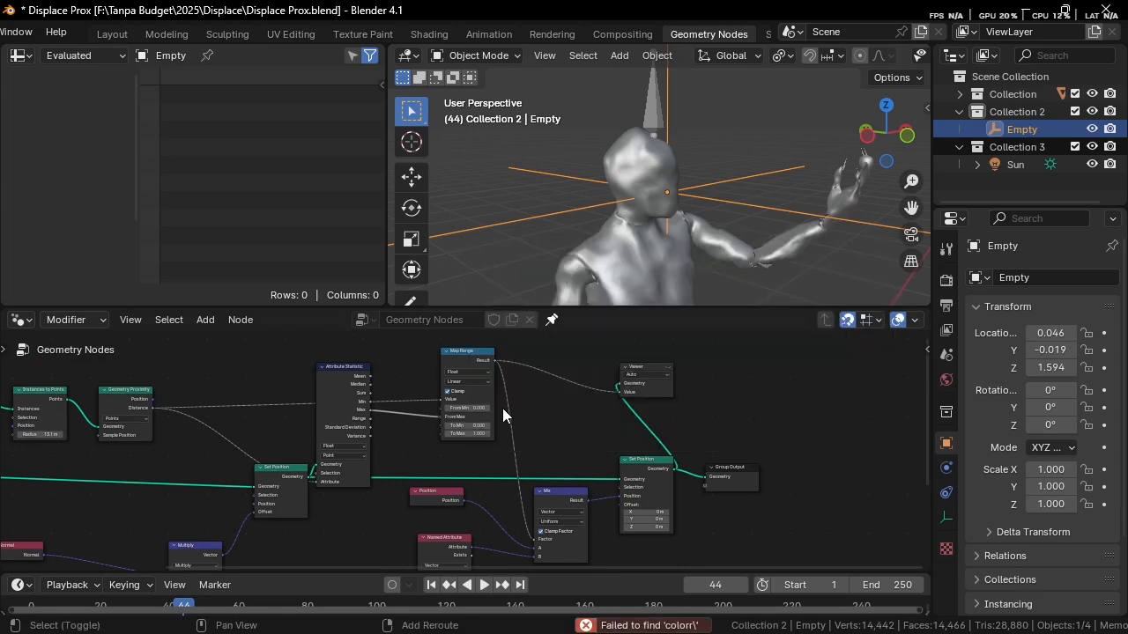
# Step: Add a Color Ramp node on the link between the Map Range result and the Mix factor
pyautogui.hotkey('shift', 'a')
pyautogui.click(463, 255)
pyautogui.write('colorr')
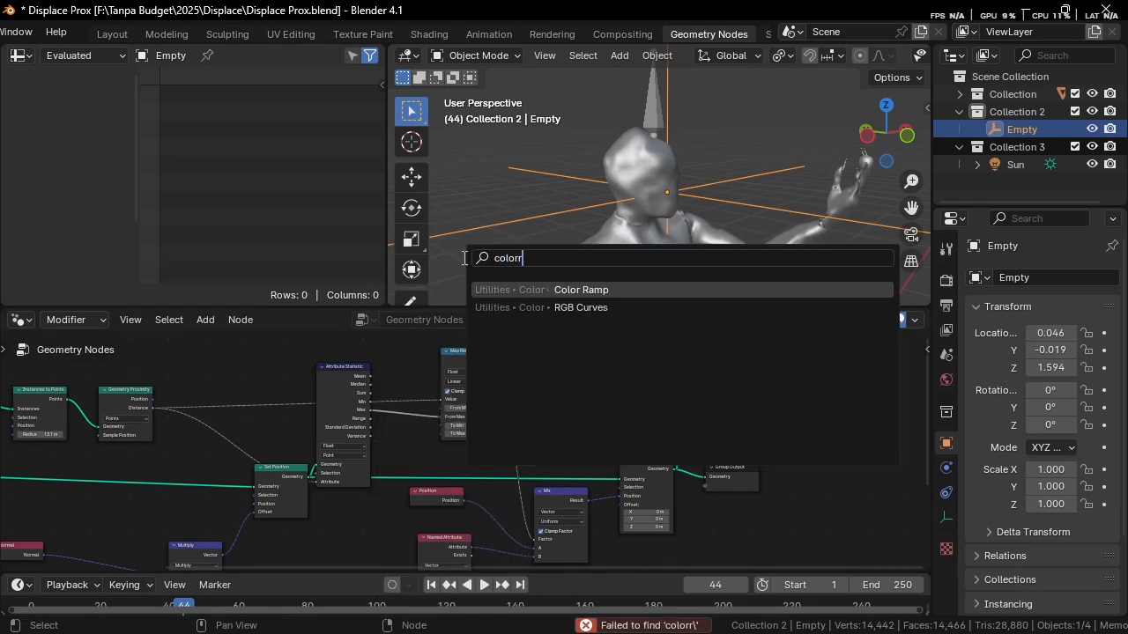
pyautogui.press('Return')
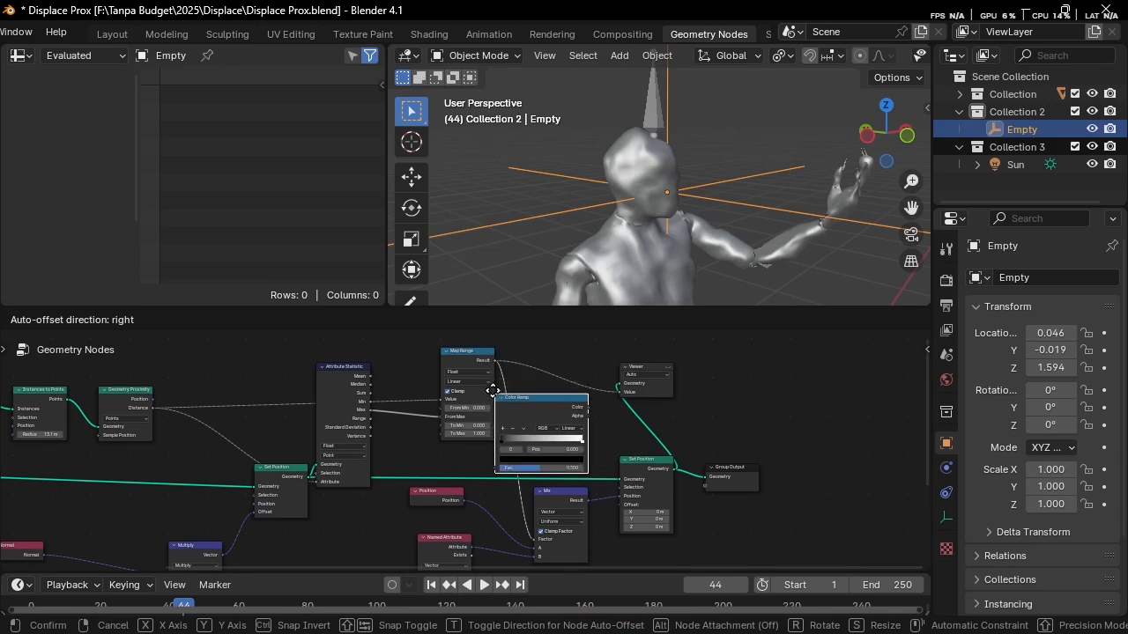
pyautogui.click(513, 414)
# Step: Narrow the Color Ramp gradient by moving the black stop to about the middle and the white stop to about 0.76
pyautogui.scroll(3, 513, 417)
pyautogui.moveTo(465, 438); pyautogui.dragTo(504, 438)
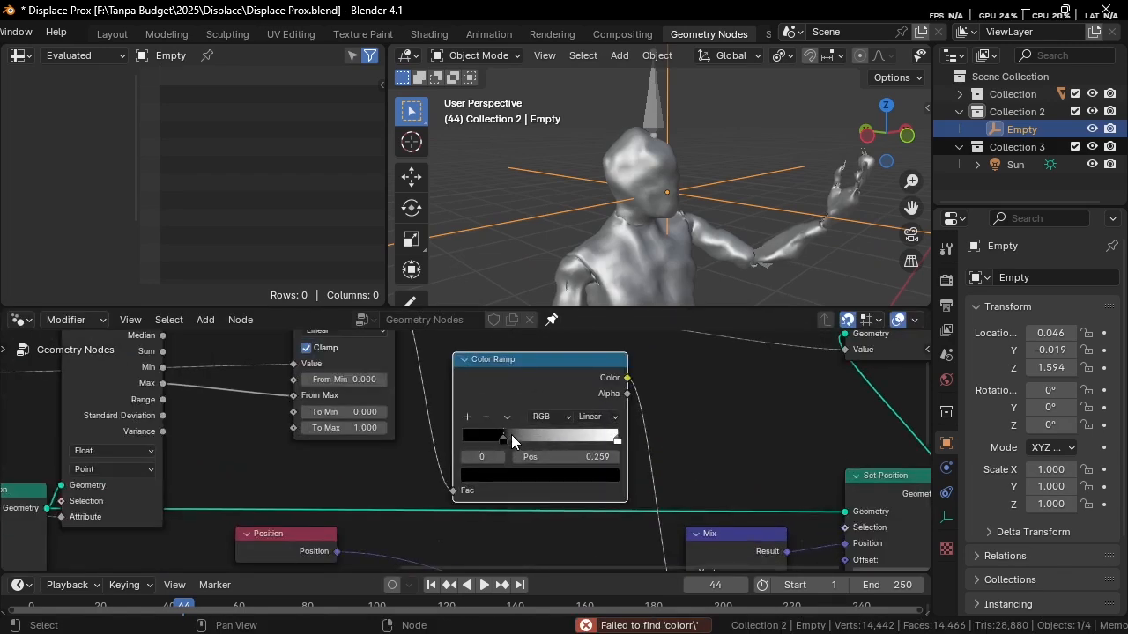
pyautogui.moveTo(615, 437); pyautogui.dragTo(579, 438)
# Step: Preview the Color Ramp's color output on the character through the Viewer node
pyautogui.scroll(-3, 568, 436)
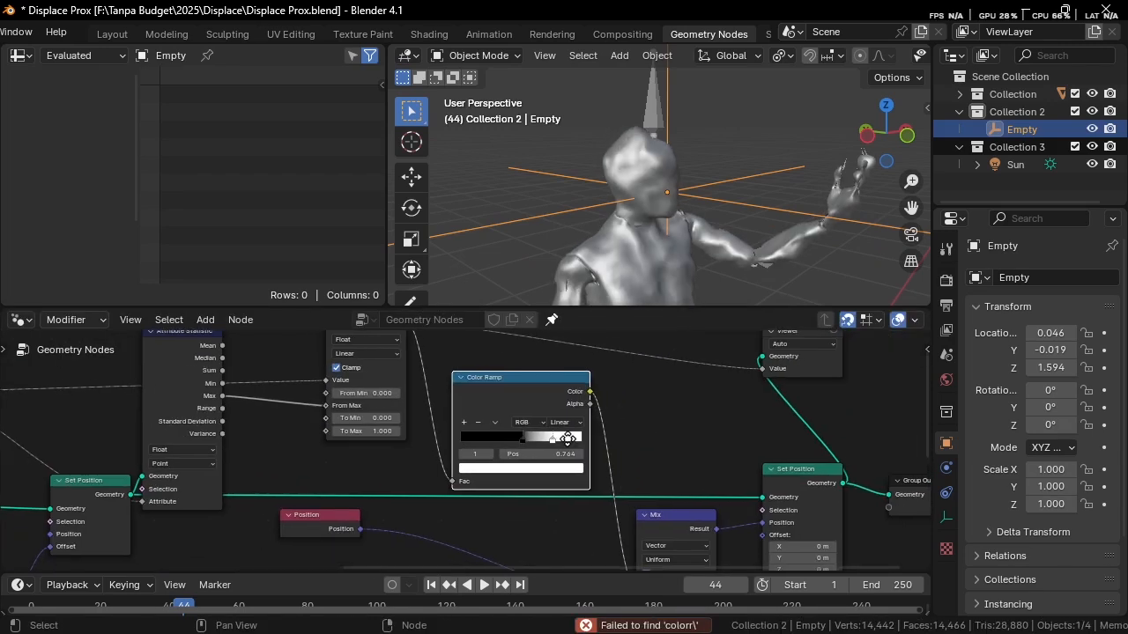
pyautogui.moveTo(566, 435); pyautogui.dragTo(540, 431, button='middle')
pyautogui.keyDown('ctrl'); pyautogui.keyDown('shift'); pyautogui.click(531, 403); pyautogui.keyUp('shift'); pyautogui.keyUp('ctrl')
pyautogui.scroll(-2, 622, 282)
pyautogui.moveTo(703, 484); pyautogui.dragTo(678, 469, button='middle')
pyautogui.scroll(-2, 678, 480)
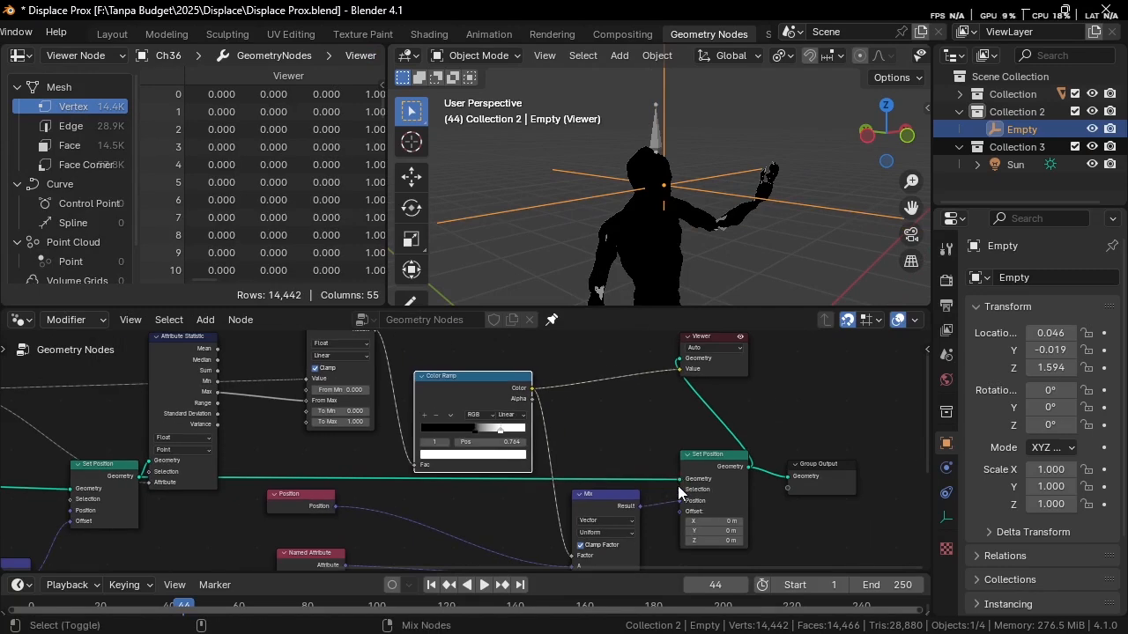
pyautogui.keyDown('ctrl'); pyautogui.keyDown('shift'); pyautogui.click(705, 460); pyautogui.keyUp('shift'); pyautogui.keyUp('ctrl')
# Step: Raise the Color Ramp node slightly and compare the Map Range output with the Color Ramp output in the Viewer
pyautogui.moveTo(484, 366); pyautogui.dragTo(501, 395, button='middle')
pyautogui.scroll(1, 504, 402)
pyautogui.moveTo(504, 407); pyautogui.dragTo(523, 382)
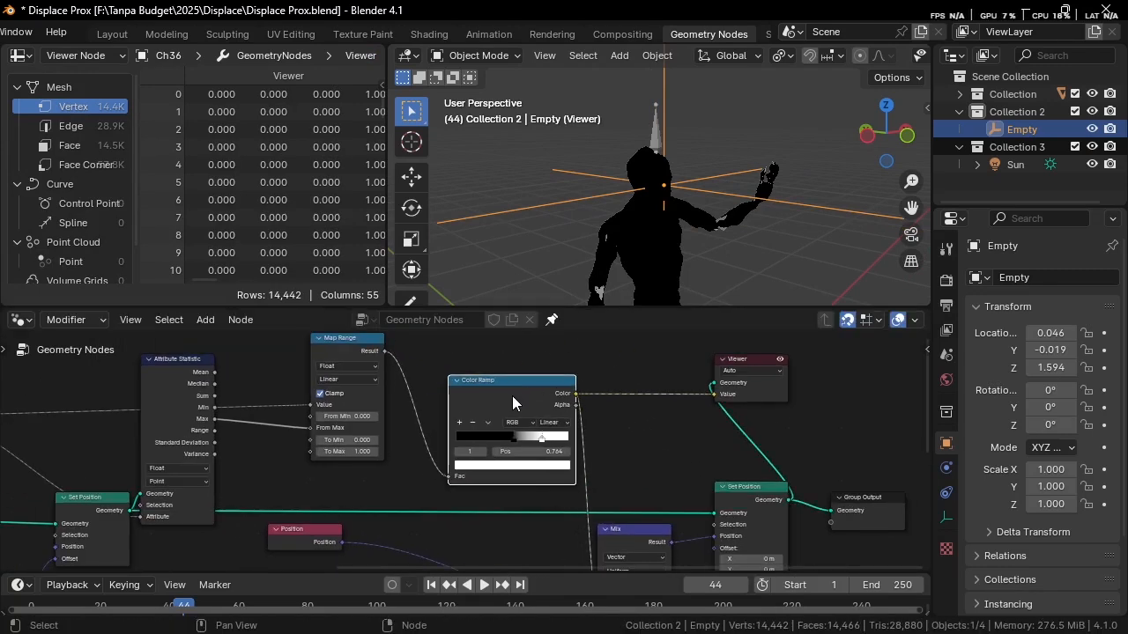
pyautogui.keyDown('ctrl'); pyautogui.keyDown('shift'); pyautogui.click(361, 344); pyautogui.keyUp('shift'); pyautogui.keyUp('ctrl')
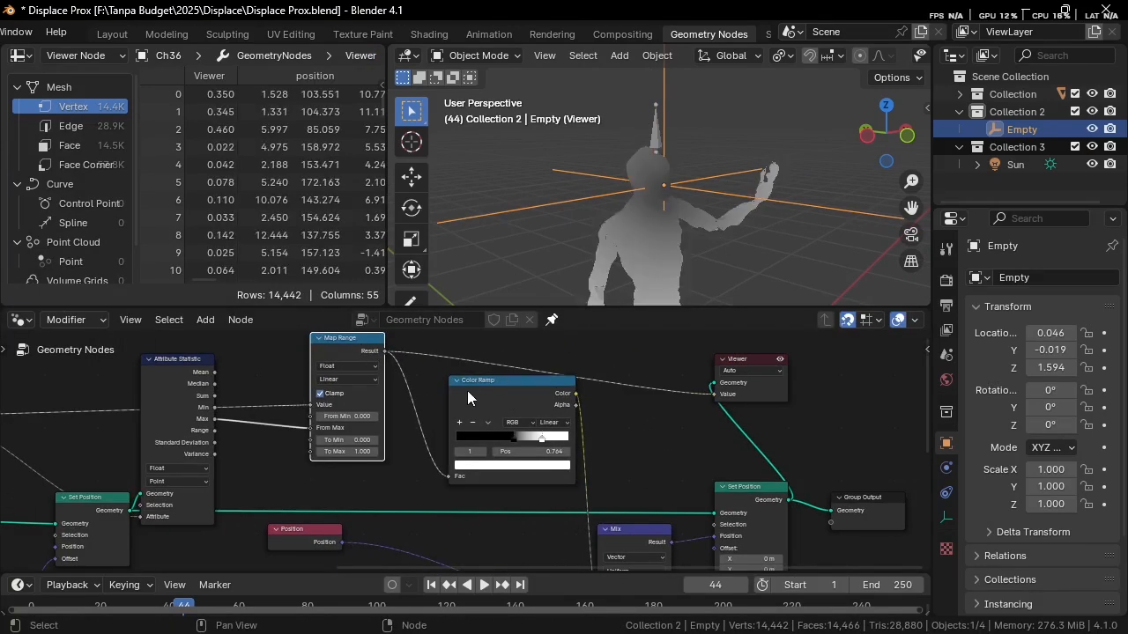
pyautogui.scroll(1, 467, 390)
pyautogui.keyDown('ctrl'); pyautogui.keyDown('shift'); pyautogui.click(490, 387); pyautogui.keyUp('shift'); pyautogui.keyUp('ctrl')
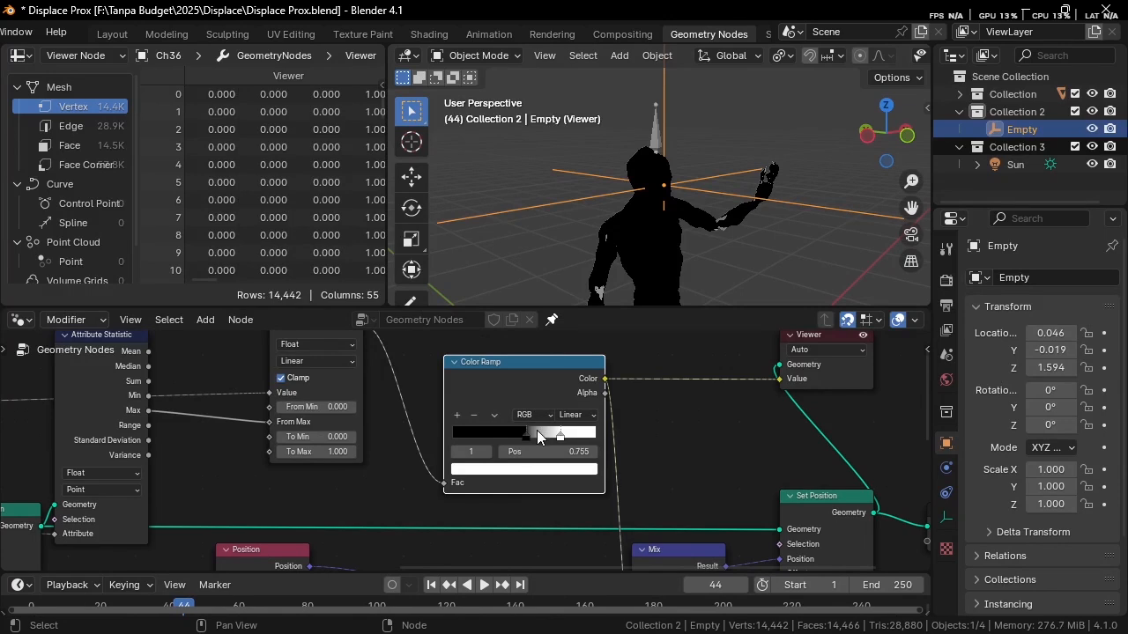
# Step: Move the Color Ramp's black stop close to the ramp's start and its white stop to about 0.414
pyautogui.moveTo(537, 432); pyautogui.dragTo(446, 436)
pyautogui.scroll(-3, 599, 264)
pyautogui.moveTo(599, 453); pyautogui.dragTo(544, 416, button='middle')
pyautogui.moveTo(684, 451); pyautogui.dragTo(652, 469, button='middle')
pyautogui.scroll(-1, 652, 469)
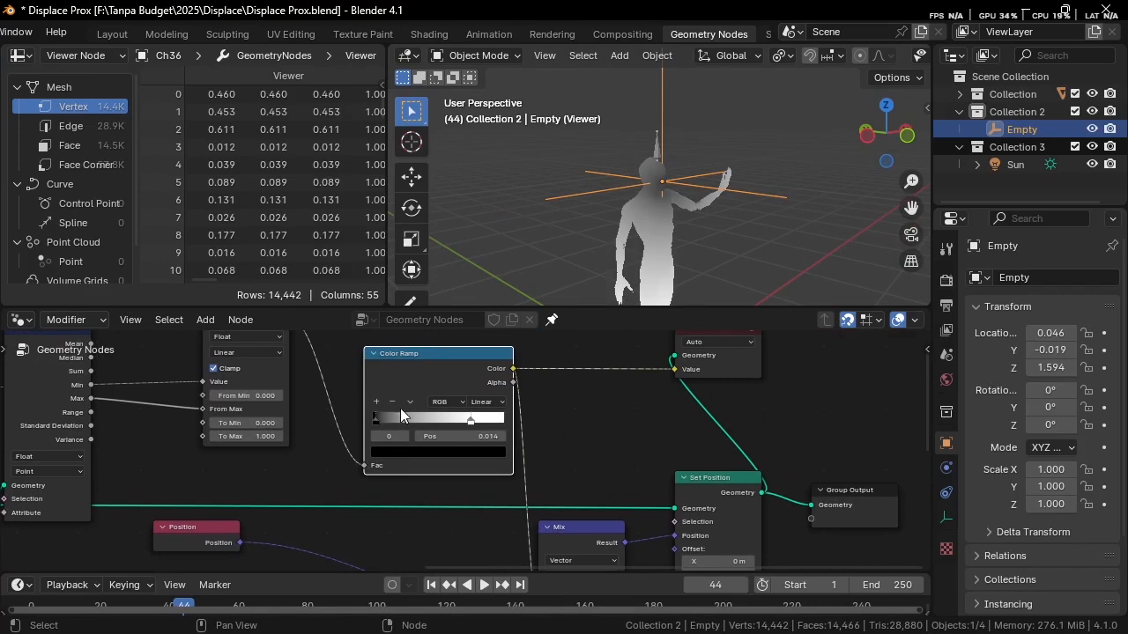
pyautogui.moveTo(471, 419); pyautogui.dragTo(429, 421)
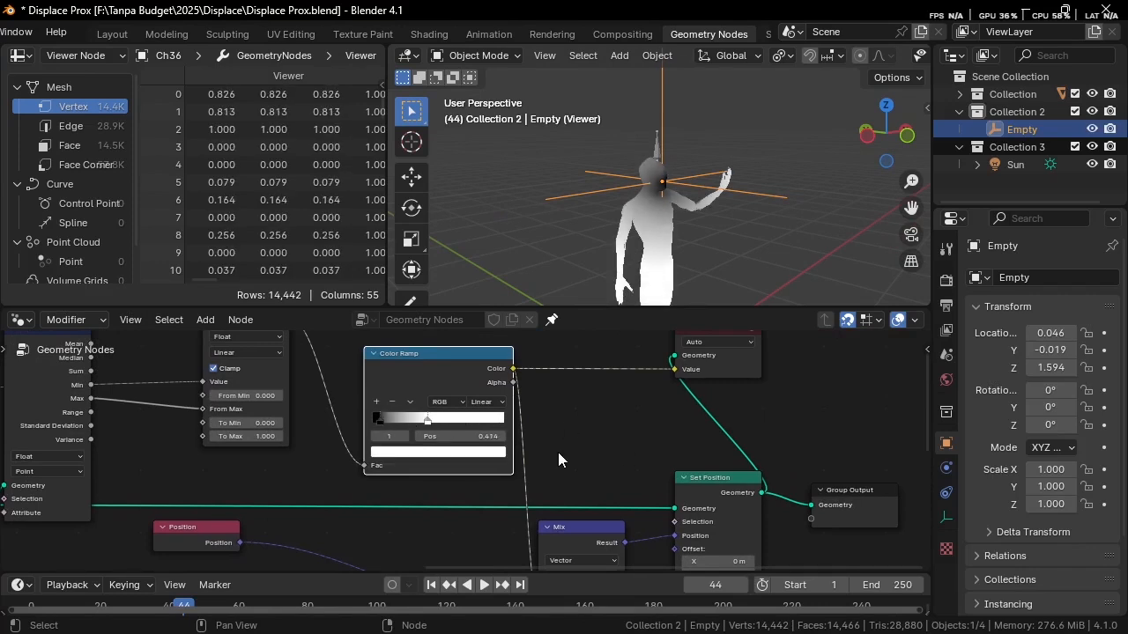
pyautogui.scroll(-1, 558, 452)
pyautogui.moveTo(581, 238); pyautogui.dragTo(643, 220, button='middle')
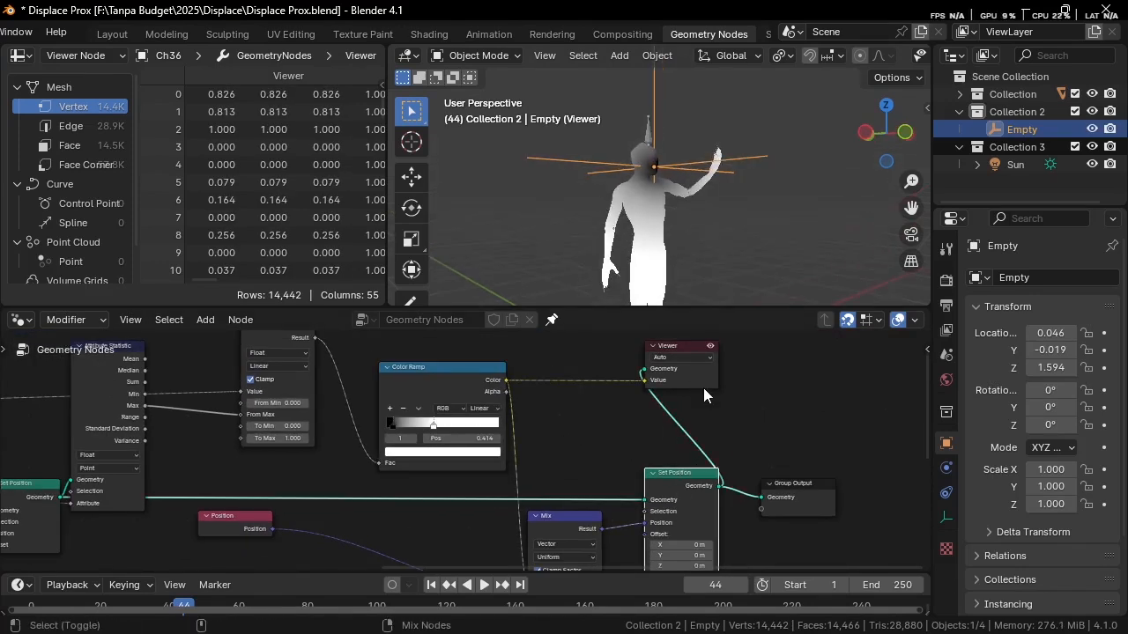
pyautogui.hotkey('ctrl', 'x')
pyautogui.click(704, 380)
pyautogui.hotkey('ctrl', 'x')
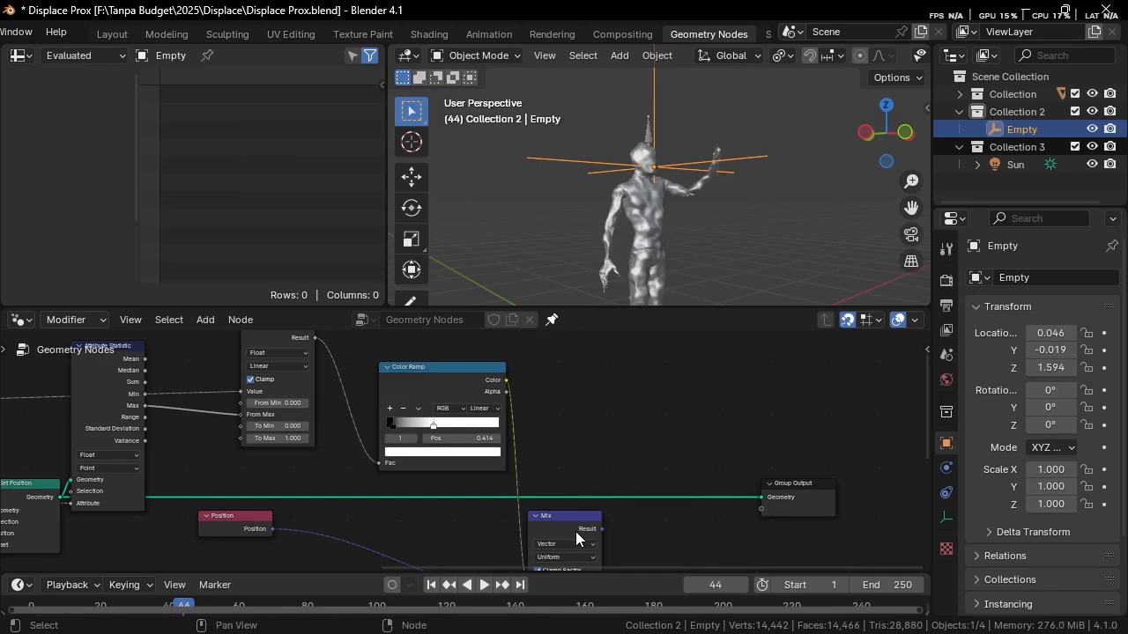
pyautogui.hotkey('ctrl', 'z')
pyautogui.hotkey('ctrl', 'z')
pyautogui.hotkey('ctrl', 'z')
# Step: Delete the Viewer node and inspect the displaced character around the empty
pyautogui.click(701, 381)
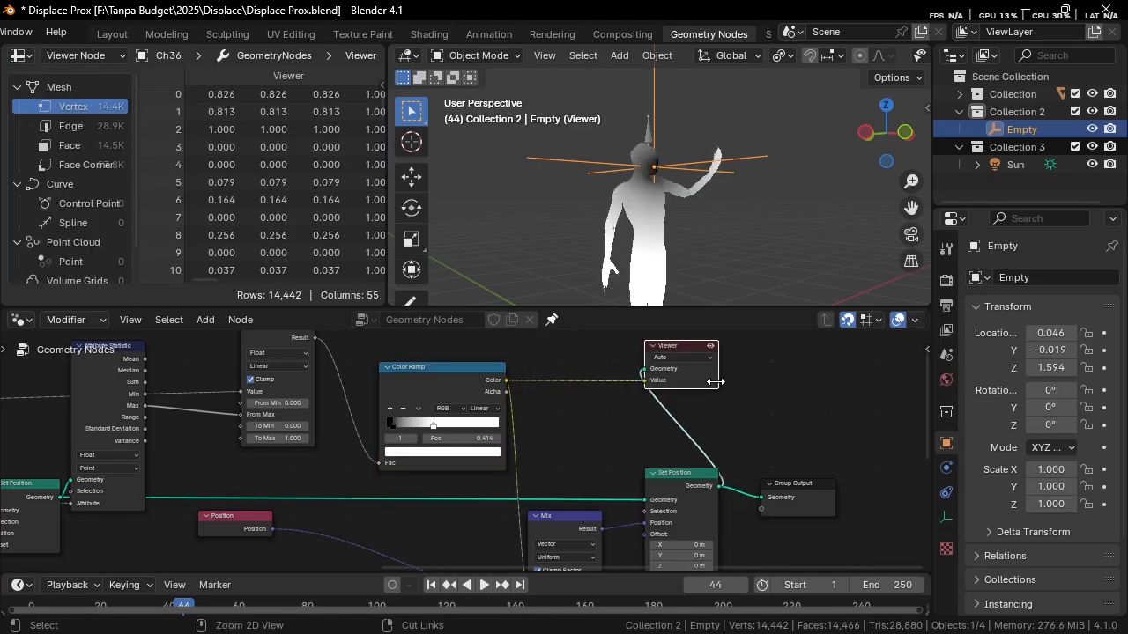
pyautogui.hotkey('ctrl', 'x')
pyautogui.scroll(3, 653, 261)
pyautogui.moveTo(653, 261); pyautogui.dragTo(633, 224, button='middle')
pyautogui.scroll(2, 632, 225)
pyautogui.scroll(-4, 652, 200)
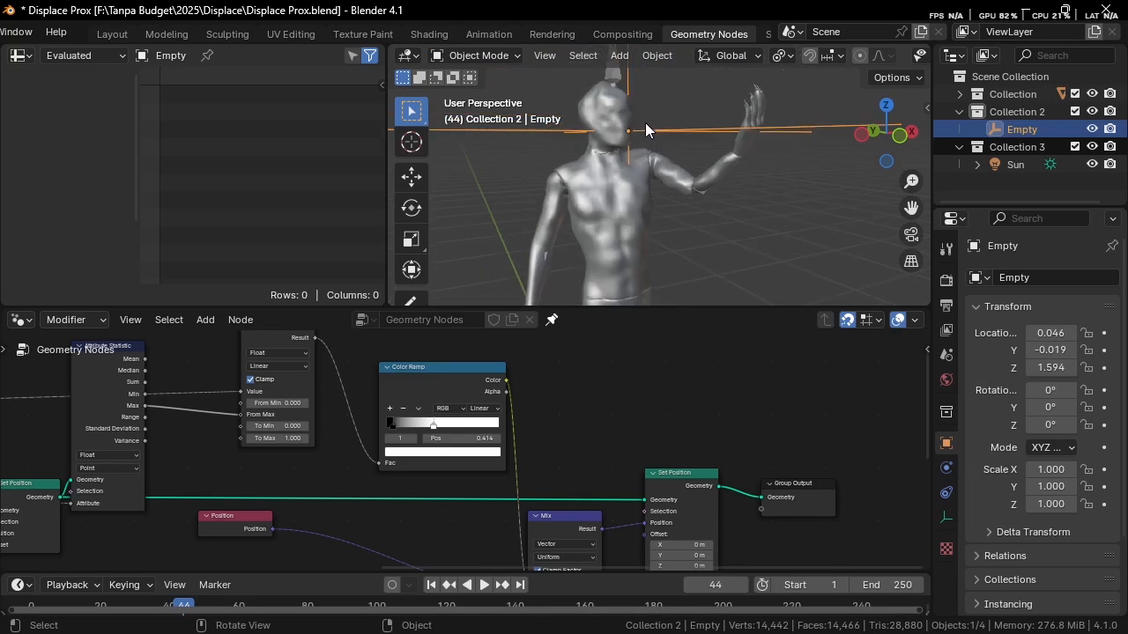
# Step: Move the empty from the head down into the chest, at about X 0.017, Y -0.040, Z 1.380
pyautogui.press('g')
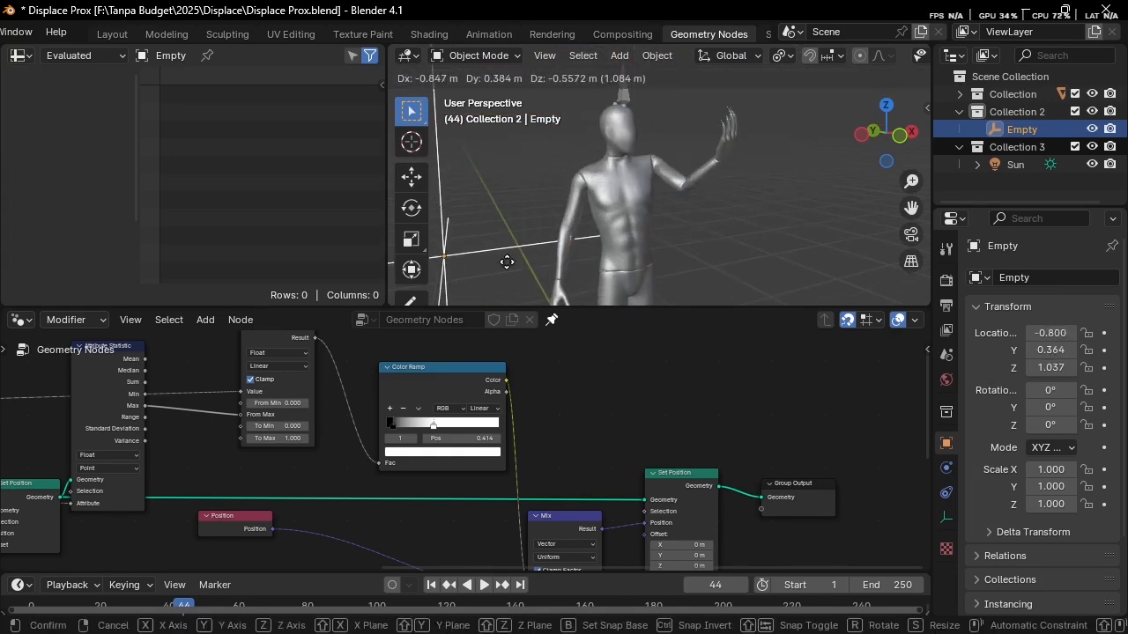
pyautogui.click(645, 228)
pyautogui.scroll(3, 559, 177)
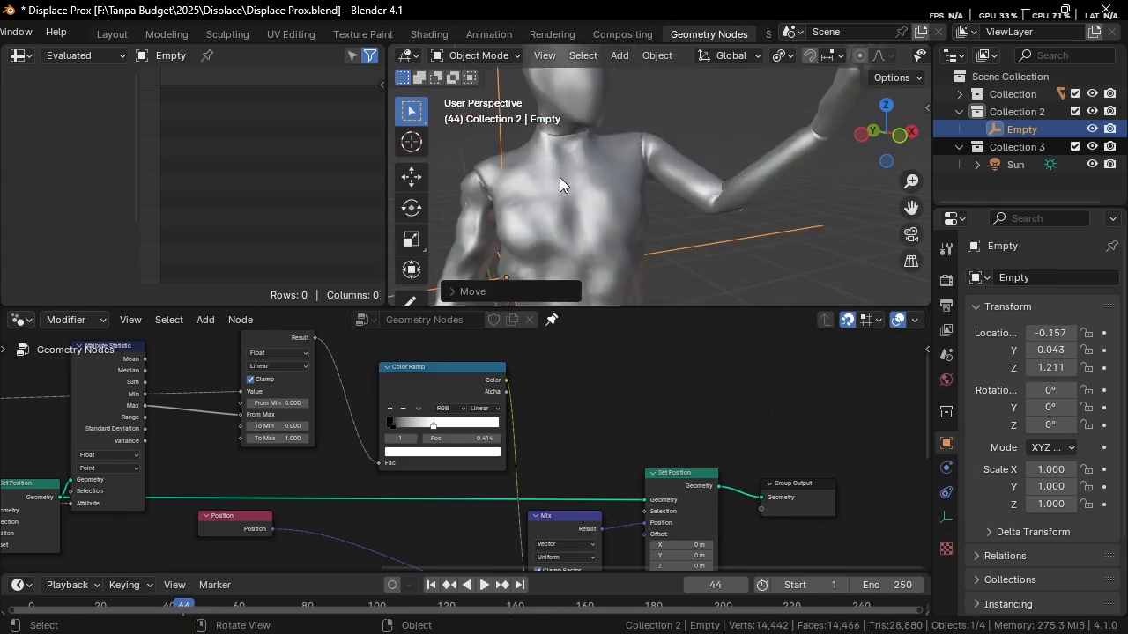
pyautogui.scroll(-4, 620, 162)
pyautogui.keyDown('shift'); pyautogui.moveTo(636, 177); pyautogui.dragTo(706, 207, button='middle'); pyautogui.keyUp('shift')
pyautogui.scroll(3, 666, 190)
pyautogui.press('g')
pyautogui.click(771, 150)
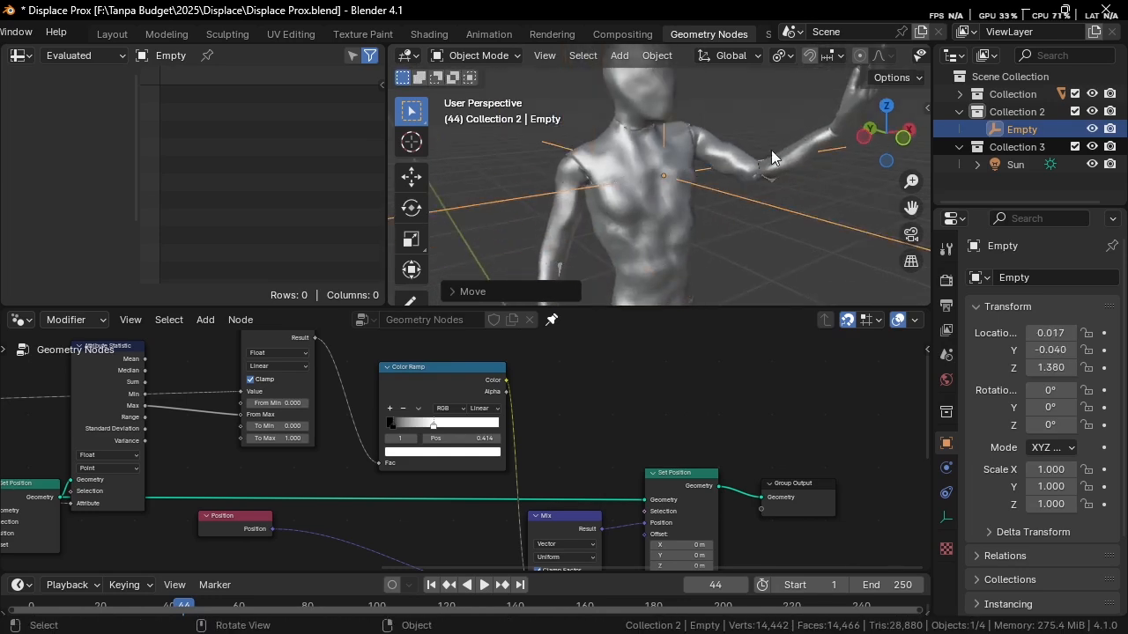
# Step: Move the Color Ramp's black stop to 0.118 and white stop to about 0.25, and nudge the empty slightly lower in the chest
pyautogui.scroll(2, 444, 376)
pyautogui.scroll(2, 380, 412)
pyautogui.moveTo(403, 401); pyautogui.dragTo(342, 401)
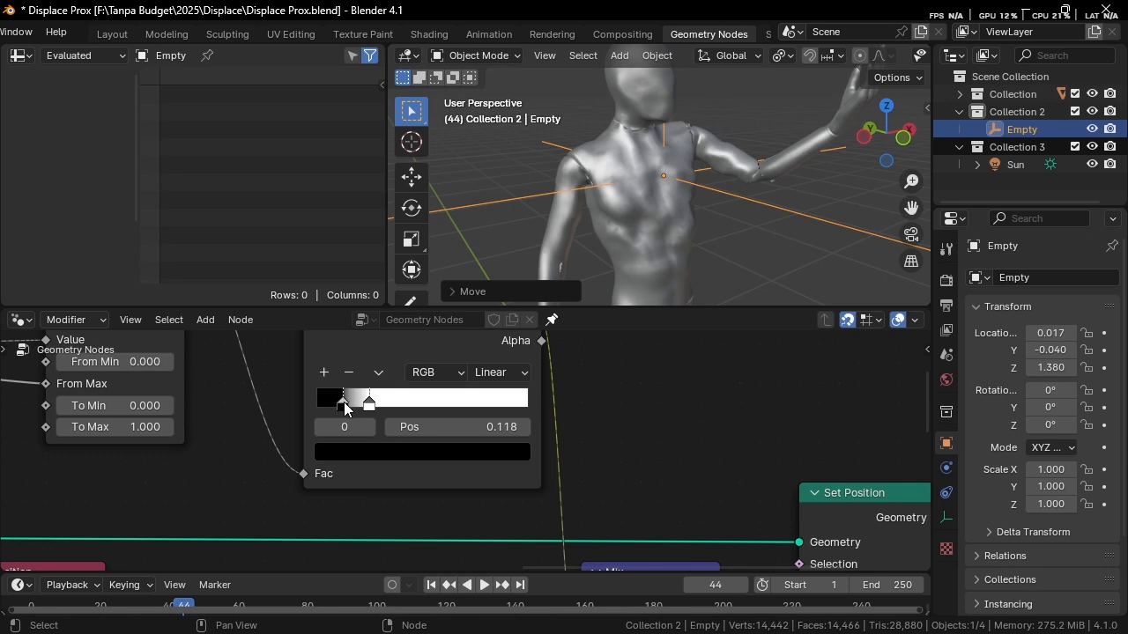
pyautogui.press('g')
pyautogui.click(618, 261)
# Step: Set the Color Ramp's interpolation to B-Spline
pyautogui.scroll(2, 503, 347)
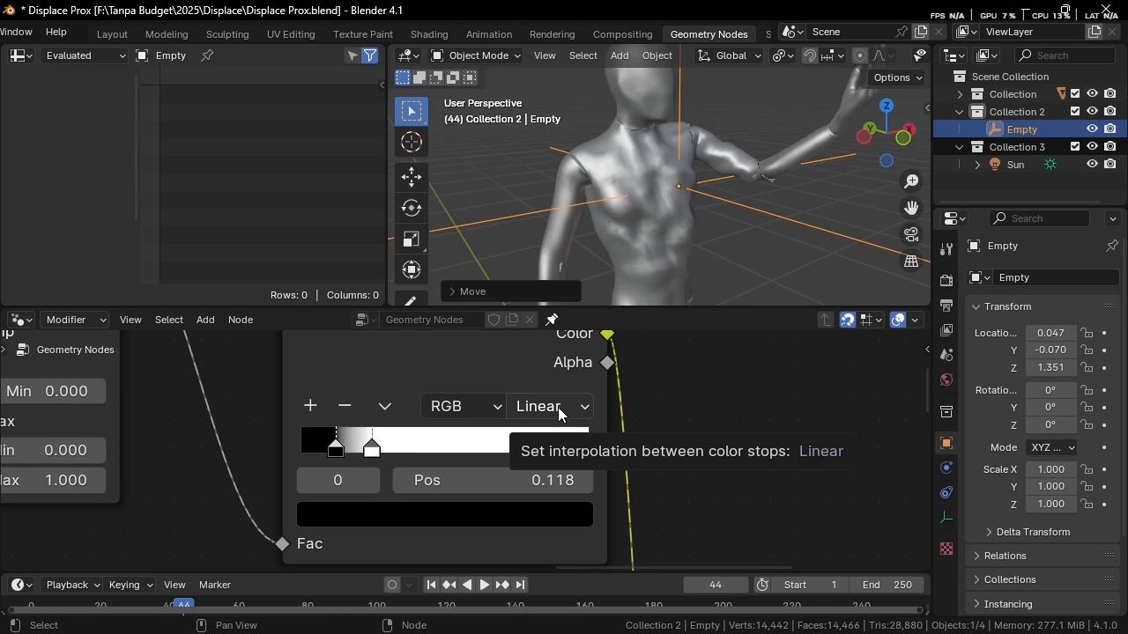
pyautogui.click(558, 407)
pyautogui.click(592, 558)
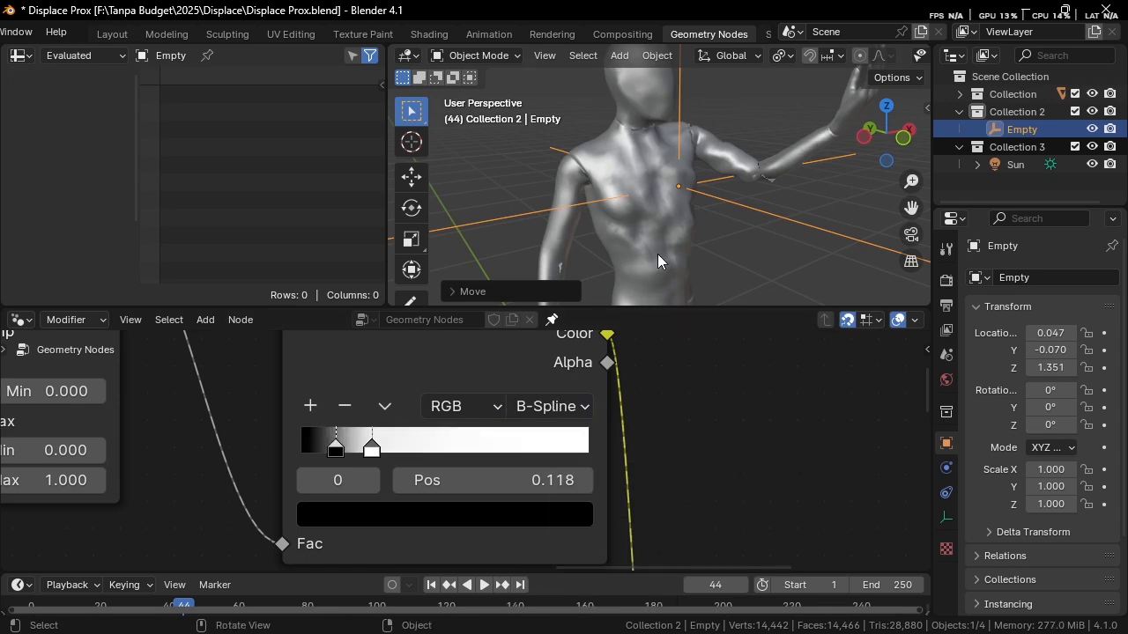
# Step: Move the empty to the shoulder of the raised arm, at about X 0.069, Y -0.086, Z 1.437
pyautogui.moveTo(658, 253); pyautogui.dragTo(650, 218, button='middle')
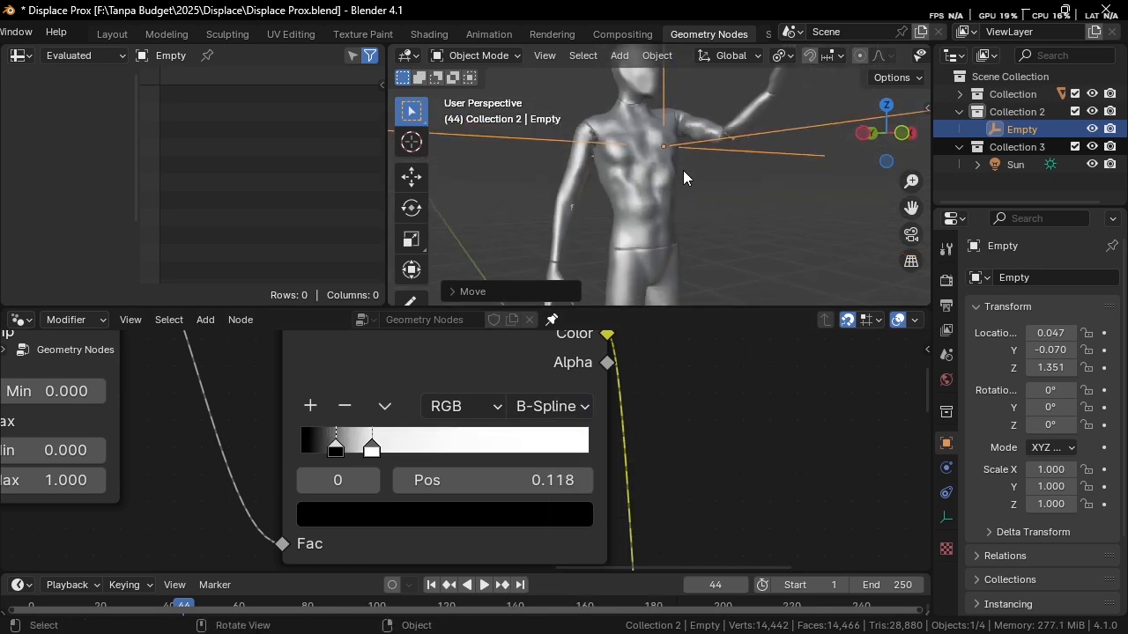
pyautogui.press('g')
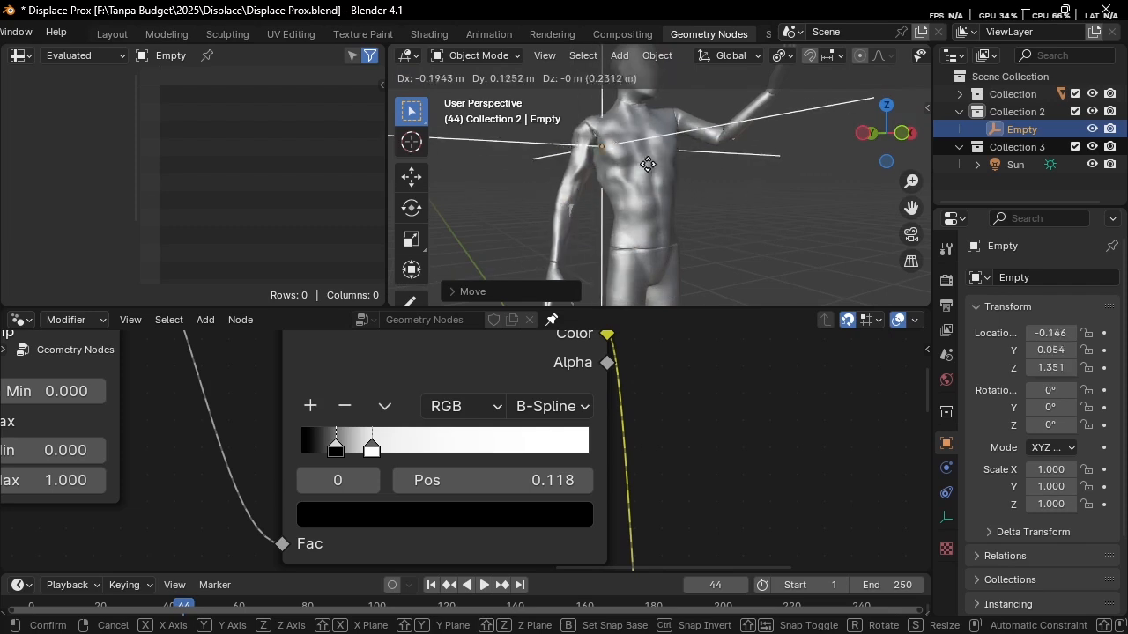
pyautogui.click(709, 144)
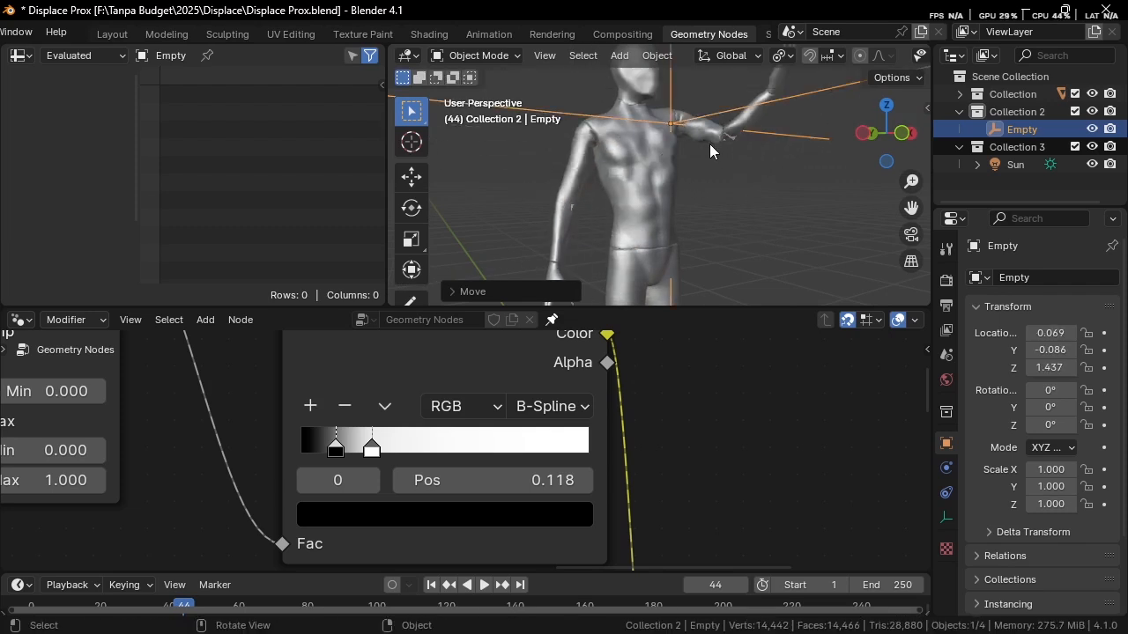
pyautogui.scroll(-3, 709, 145)
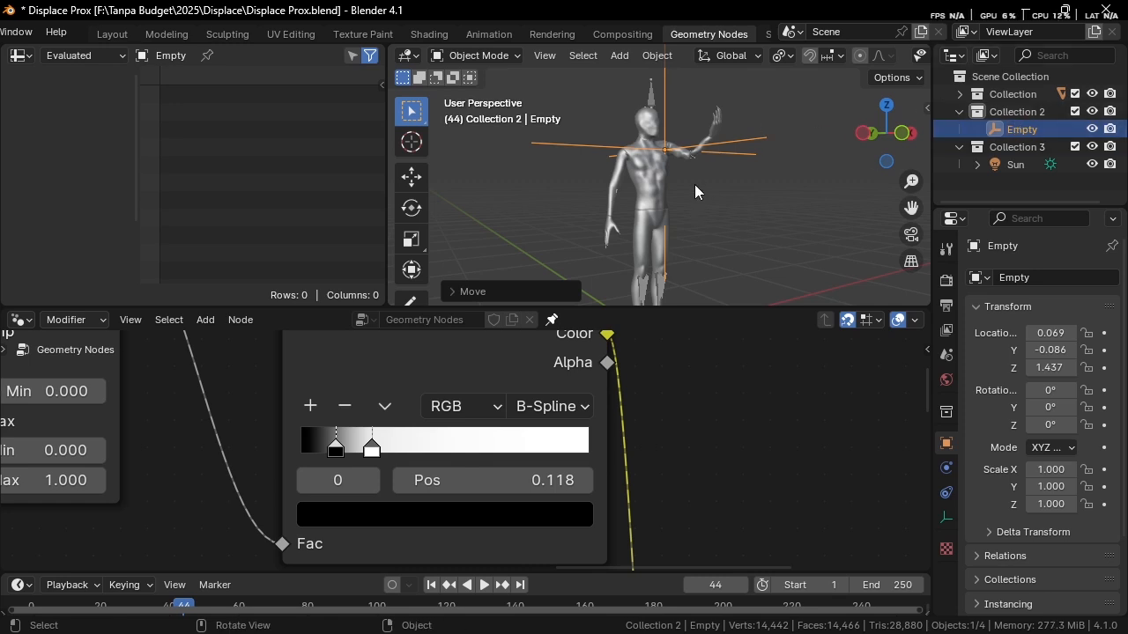
pyautogui.scroll(3, 699, 165)
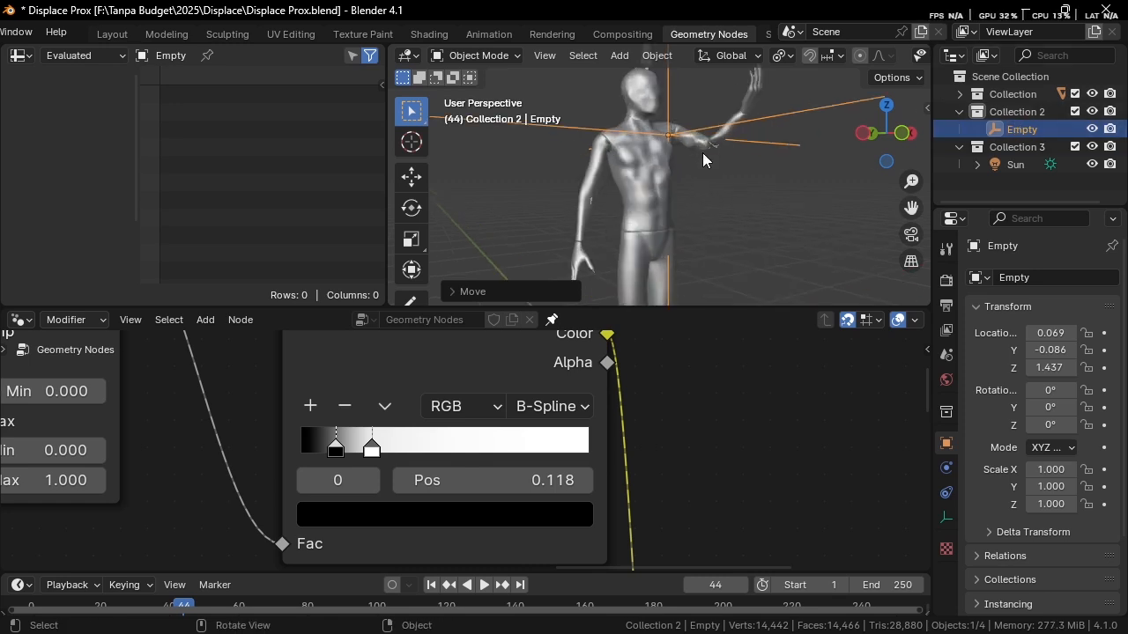
# Step: Duplicate the empty and place the copy near the wrist of the lowered arm
pyautogui.hotkey('shift', 'd')
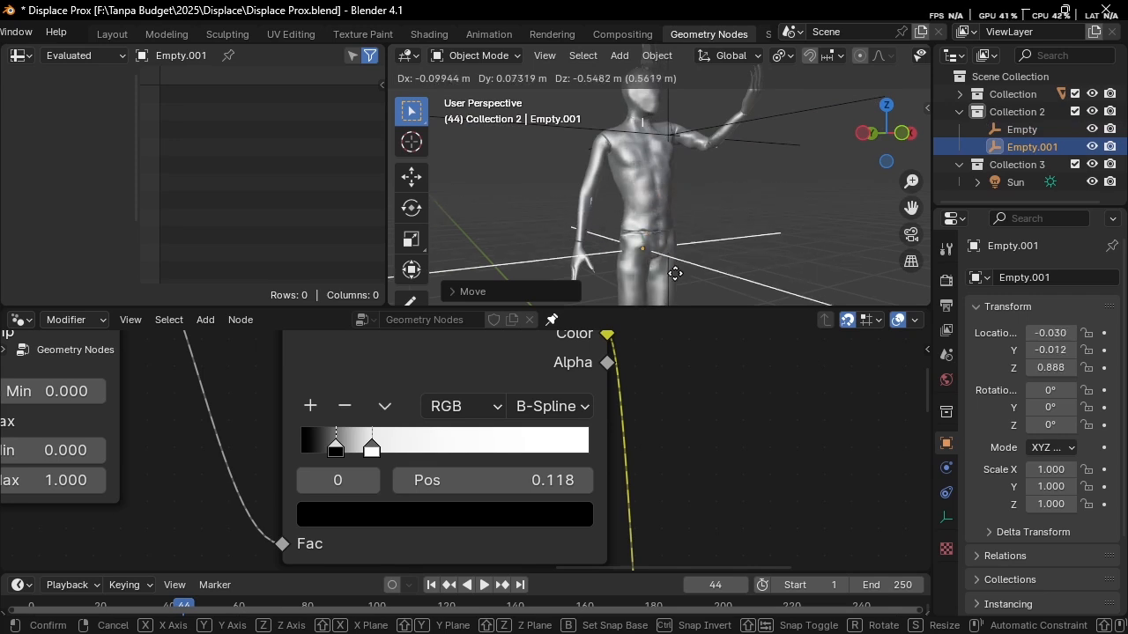
pyautogui.click(667, 291)
pyautogui.scroll(-4, 670, 255)
pyautogui.scroll(5, 690, 227)
pyautogui.moveTo(695, 224); pyautogui.dragTo(641, 226, button='middle')
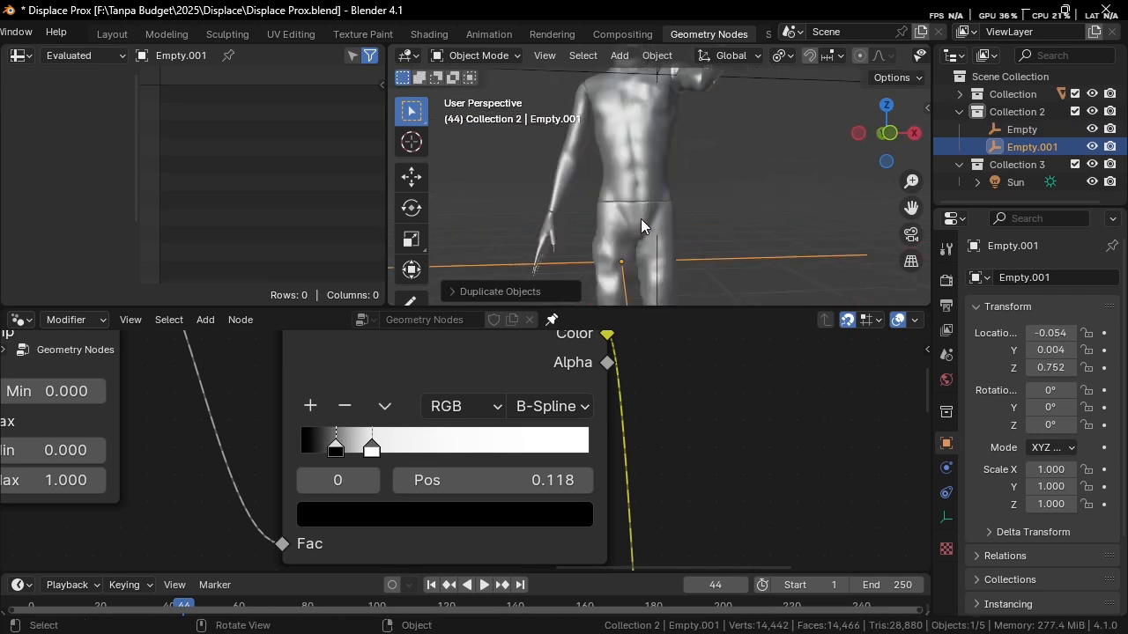
pyautogui.press('g')
pyautogui.click(571, 182)
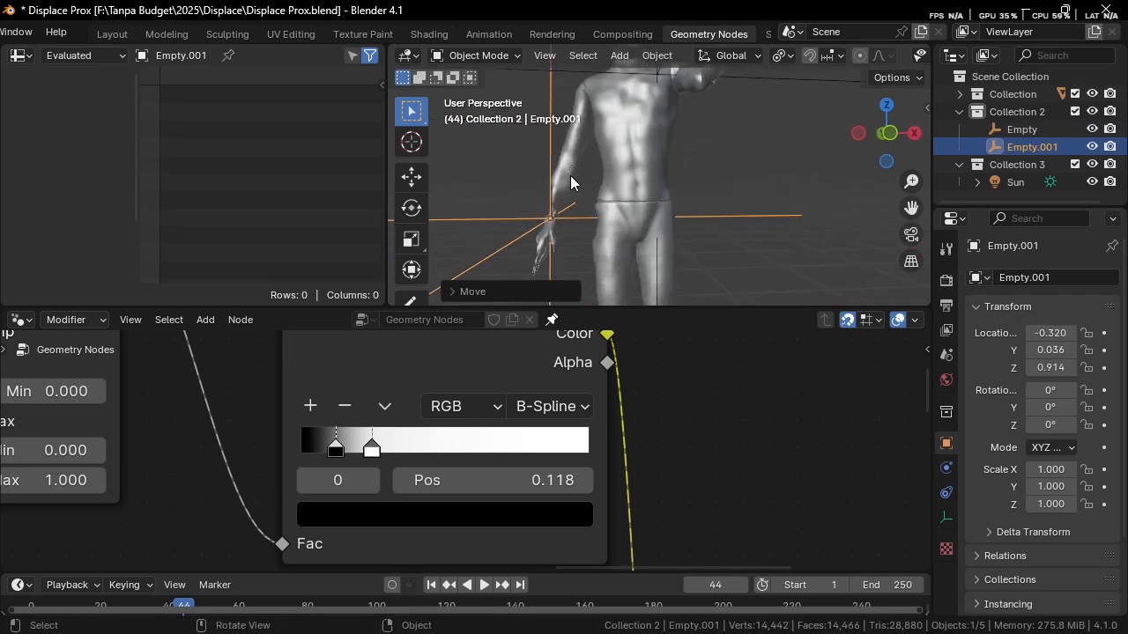
# Step: Duplicate the empty once more and place the copy at the character's waist, about Z 1.034
pyautogui.moveTo(639, 146); pyautogui.dragTo(757, 160, button='middle')
pyautogui.hotkey('shift', 'd')
pyautogui.click(731, 158)
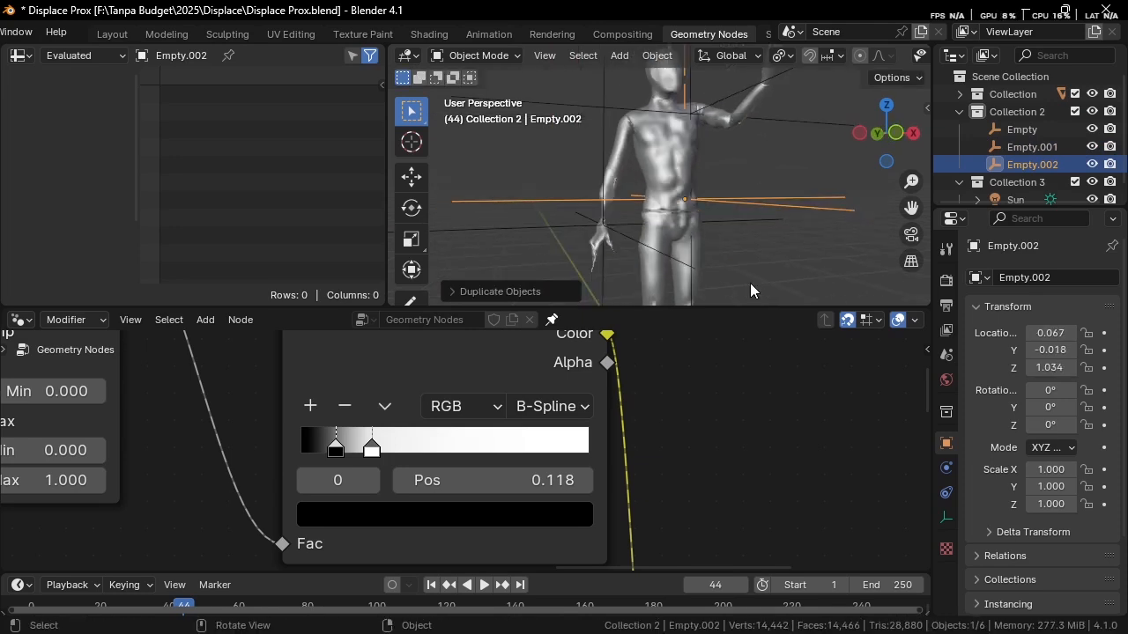
# Step: Move the Color Ramp node up so it sits level with the Map Range node
pyautogui.scroll(-5, 613, 409)
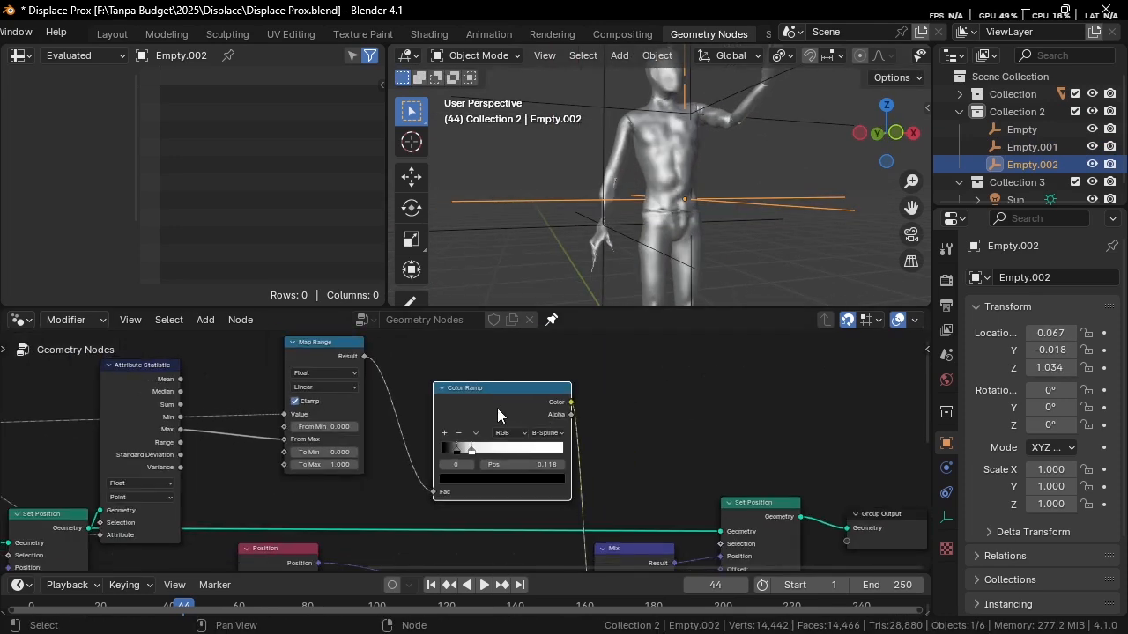
pyautogui.moveTo(496, 410); pyautogui.dragTo(474, 361)
pyautogui.scroll(-1, 462, 370)
pyautogui.moveTo(456, 374); pyautogui.dragTo(617, 384, button='middle')
pyautogui.scroll(2, 622, 385)
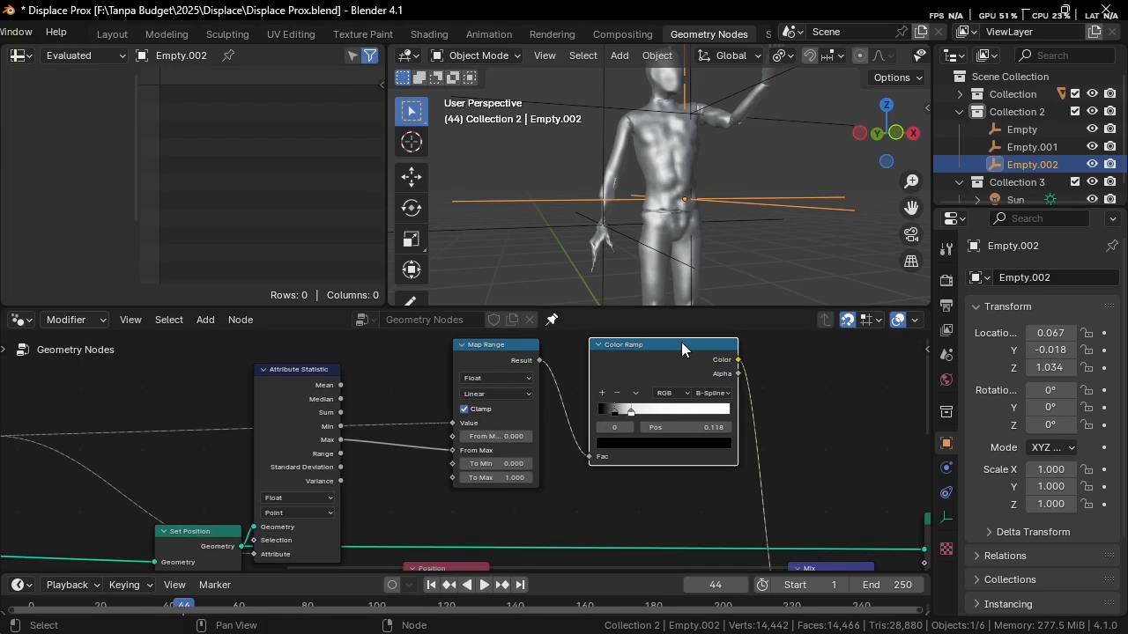
pyautogui.scroll(2, 687, 204)
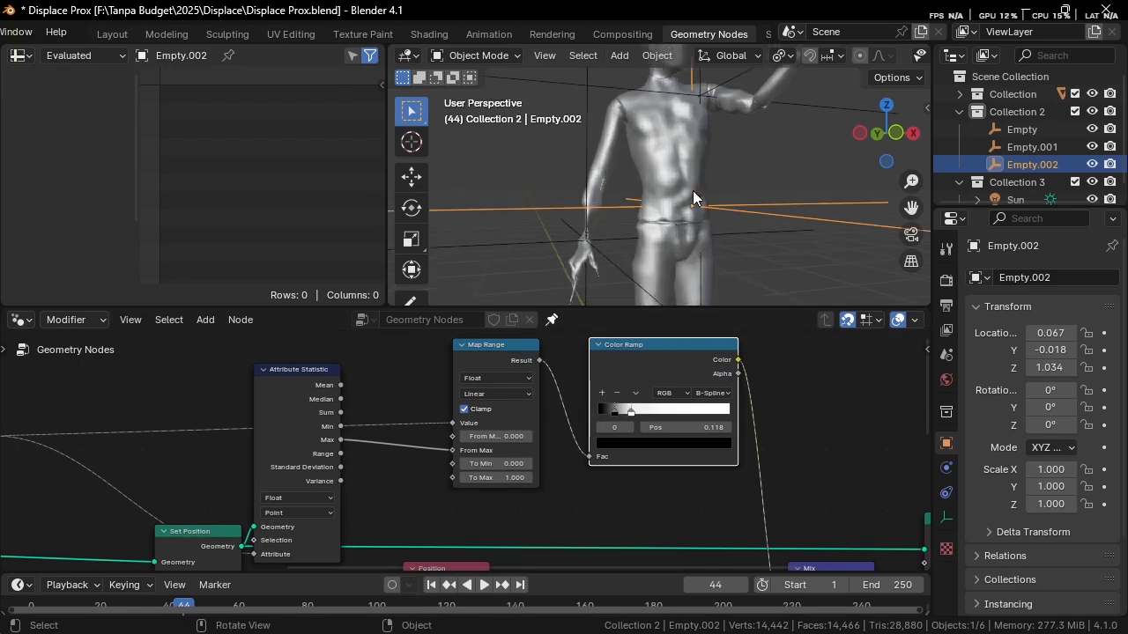
# Step: Delete the two duplicated empties and select the original empty
pyautogui.keyDown('shift'); pyautogui.click(530, 253); pyautogui.keyUp('shift')
pyautogui.press('x')
pyautogui.click(533, 249)
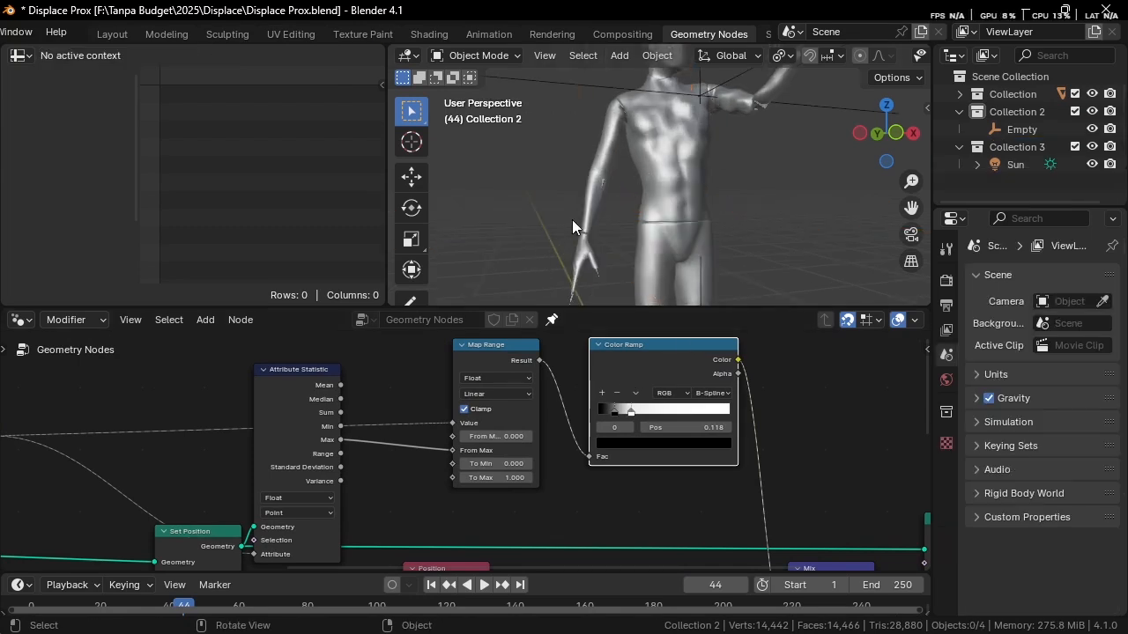
pyautogui.click(703, 99)
# Step: Try different From Min values on the Map Range node, such as 26.4, and undo the change
pyautogui.scroll(3, 658, 402)
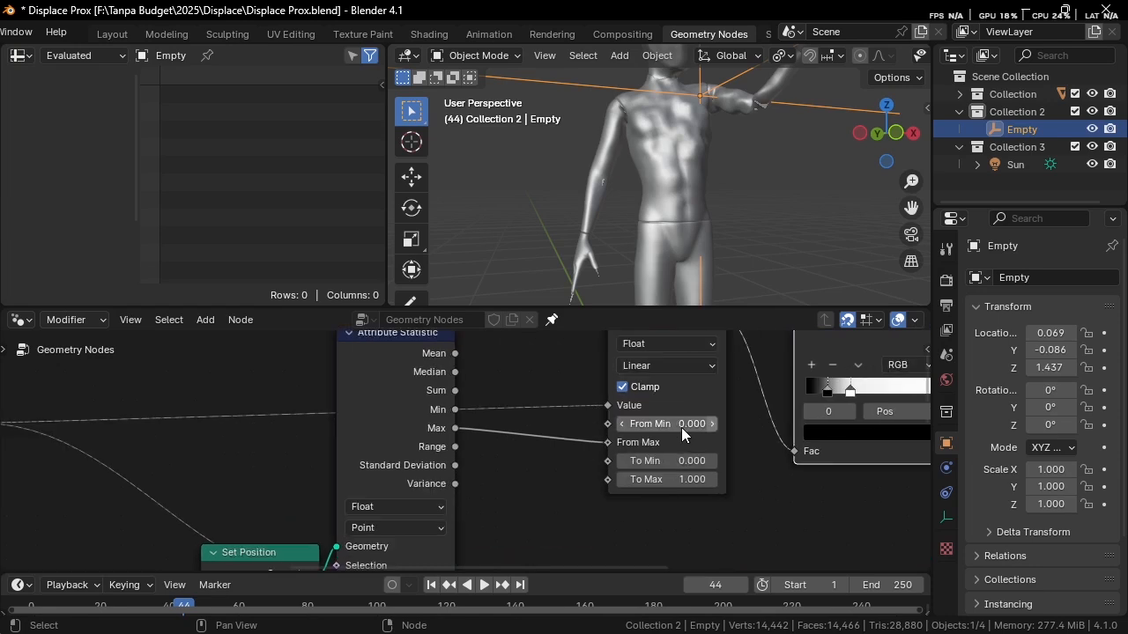
pyautogui.moveTo(684, 426); pyautogui.dragTo(767, 424)
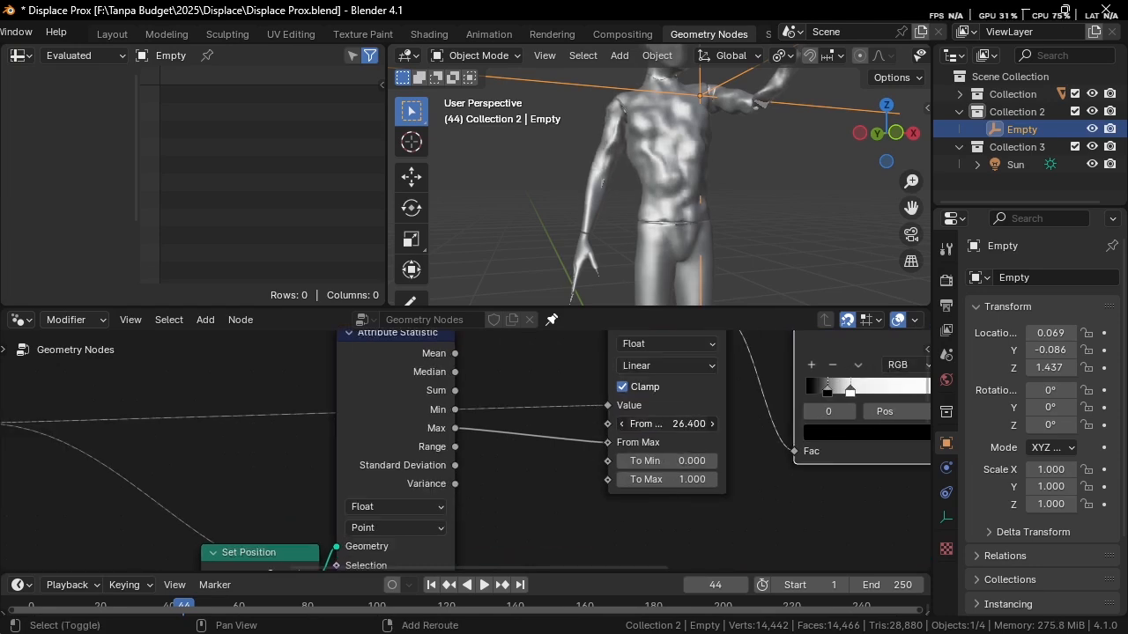
pyautogui.moveTo(767, 423); pyautogui.dragTo(479, 424)
pyautogui.hotkey('ctrl', 'z')
# Step: Move the Geometry Proximity node slightly higher in the node tree
pyautogui.scroll(-2, 667, 426)
pyautogui.scroll(1, 667, 426)
pyautogui.moveTo(657, 425); pyautogui.dragTo(673, 435, button='middle')
pyautogui.scroll(-1, 524, 430)
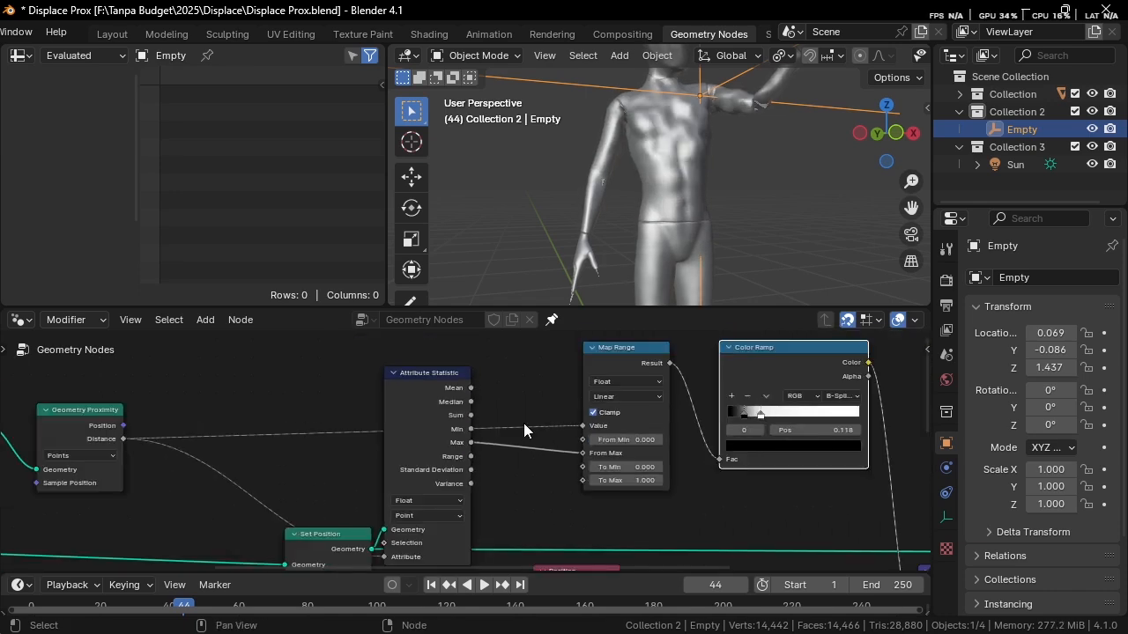
pyautogui.moveTo(153, 421); pyautogui.dragTo(192, 444, button='middle')
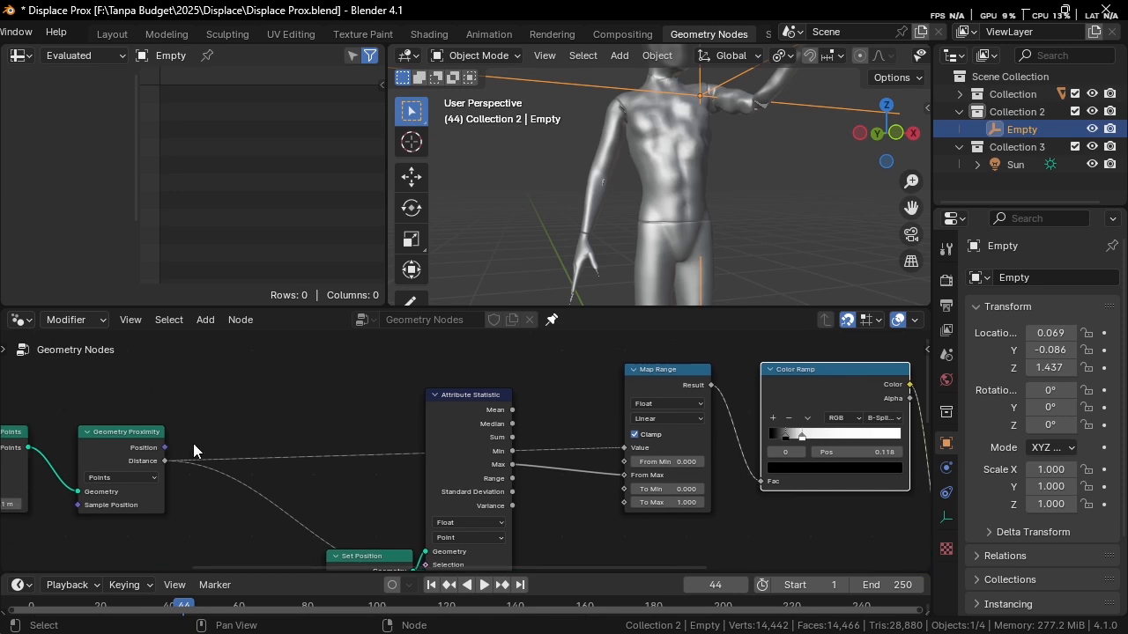
pyautogui.moveTo(155, 447); pyautogui.dragTo(155, 410)
pyautogui.scroll(-1, 397, 438)
pyautogui.moveTo(397, 438); pyautogui.dragTo(417, 424, button='middle')
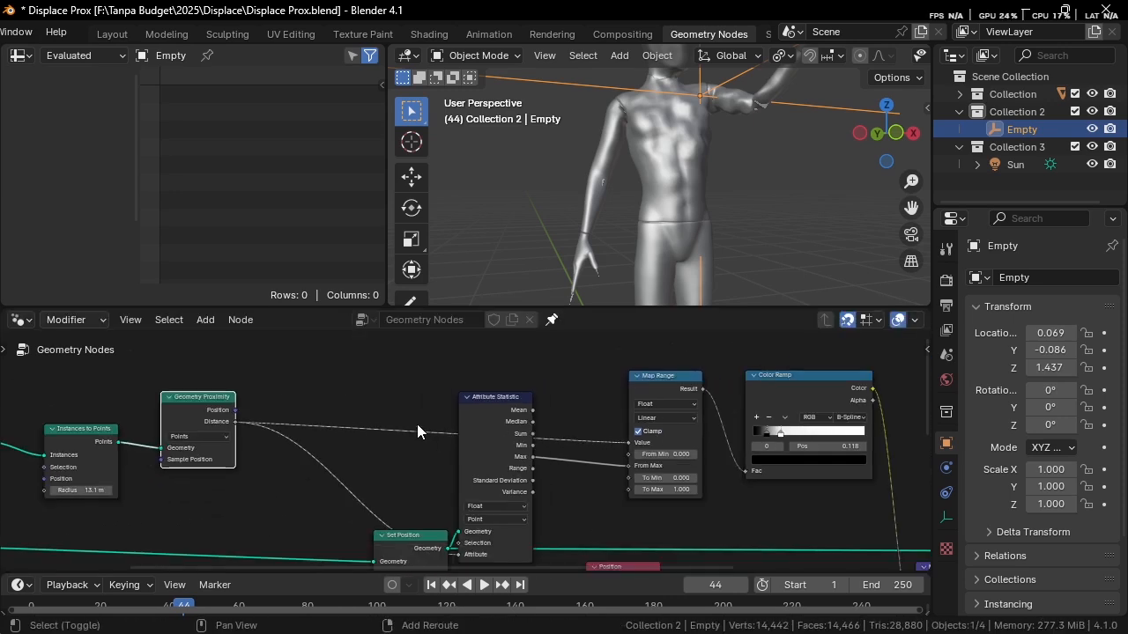
pyautogui.hotkey('shift', 'a')
pyautogui.click(359, 252)
pyautogui.write('ge')
pyautogui.press('BackSpace')
pyautogui.press('BackSpace')
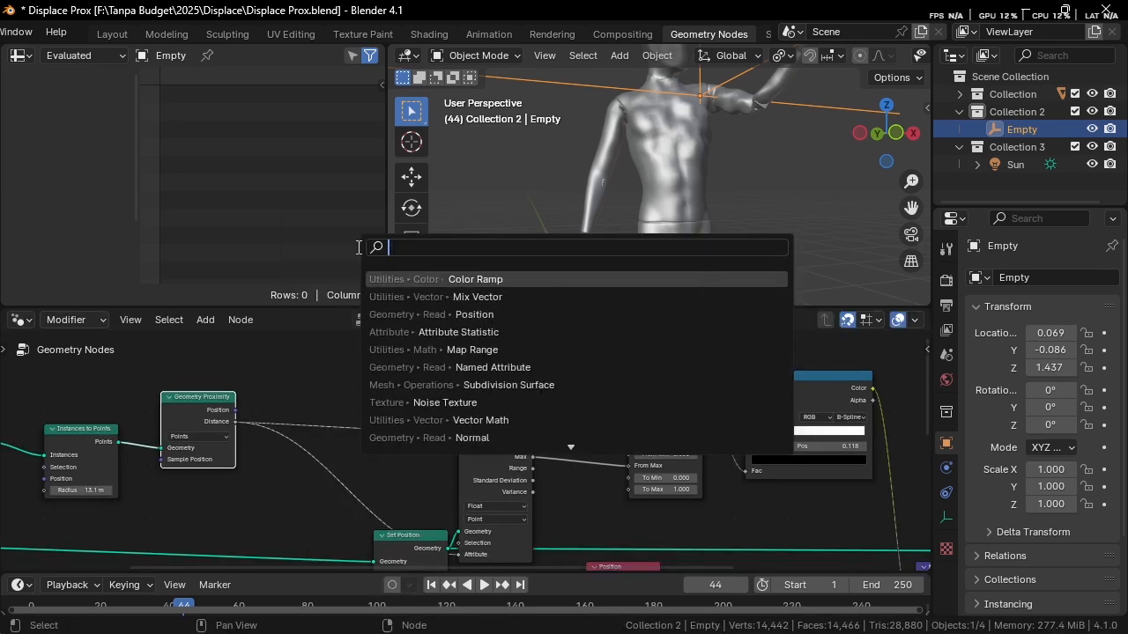
# Step: Duplicate the Group Input node and place the copy above the Attribute Statistic node
pyautogui.scroll(-3, 250, 362)
pyautogui.moveTo(72, 423); pyautogui.dragTo(225, 454, button='middle')
pyautogui.scroll(-4, 225, 453)
pyautogui.moveTo(162, 500); pyautogui.dragTo(202, 444, button='middle')
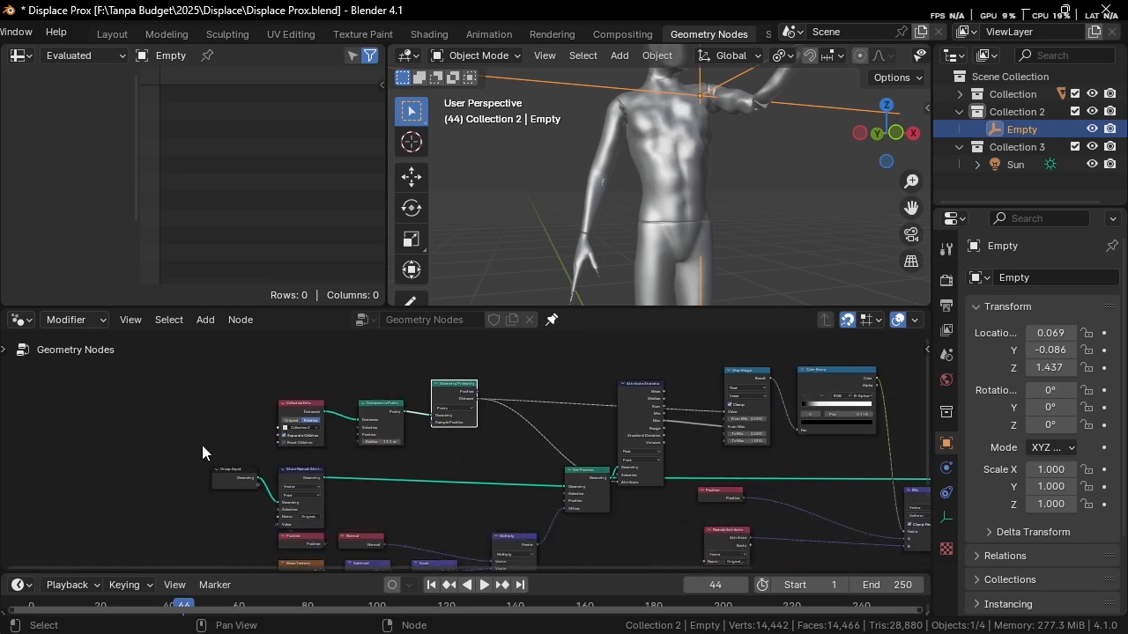
pyautogui.click(235, 476)
pyautogui.hotkey('shift', 'd')
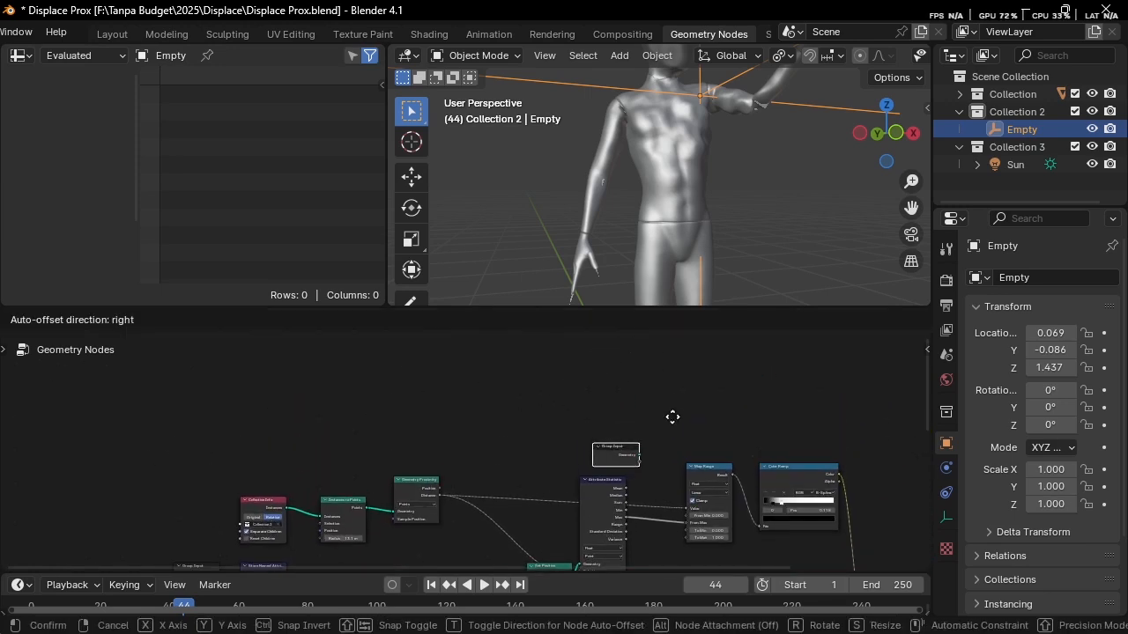
pyautogui.click(664, 406)
# Step: Connect the duplicated Group Input's empty socket to the Map Range's From Min input
pyautogui.scroll(10, 561, 399)
pyautogui.moveTo(665, 410); pyautogui.dragTo(444, 362, button='middle')
pyautogui.moveTo(445, 364); pyautogui.dragTo(480, 390)
pyautogui.moveTo(528, 494); pyautogui.dragTo(570, 499)
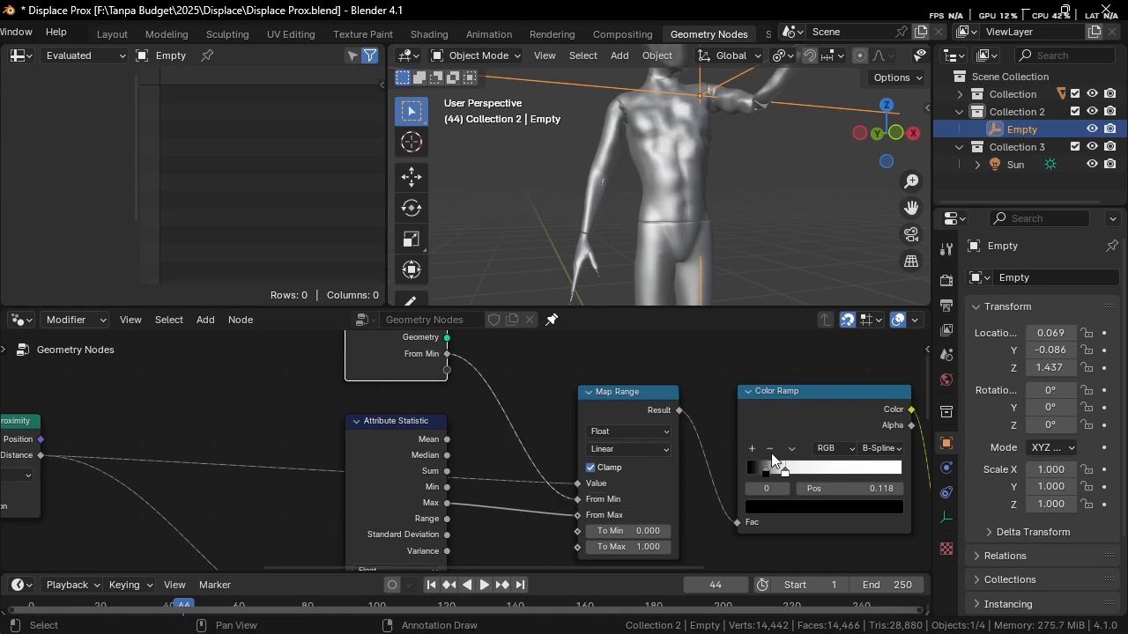
# Step: Rename the group's From Min input to Radius Displacement
pyautogui.press('n')
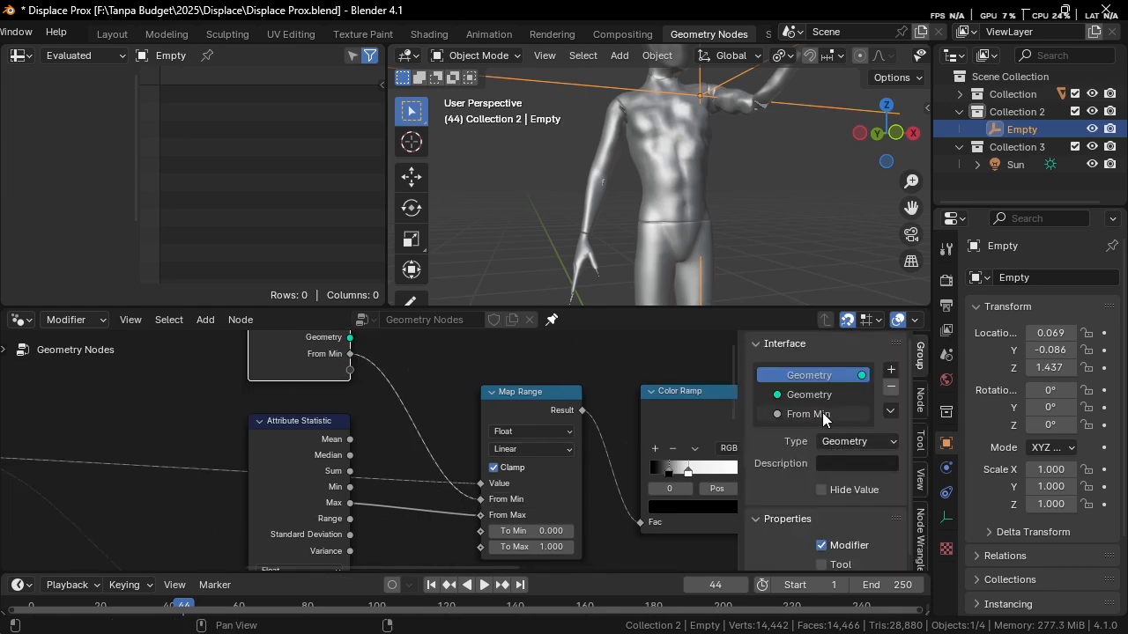
pyautogui.click(772, 414)
pyautogui.doubleClick(804, 415)
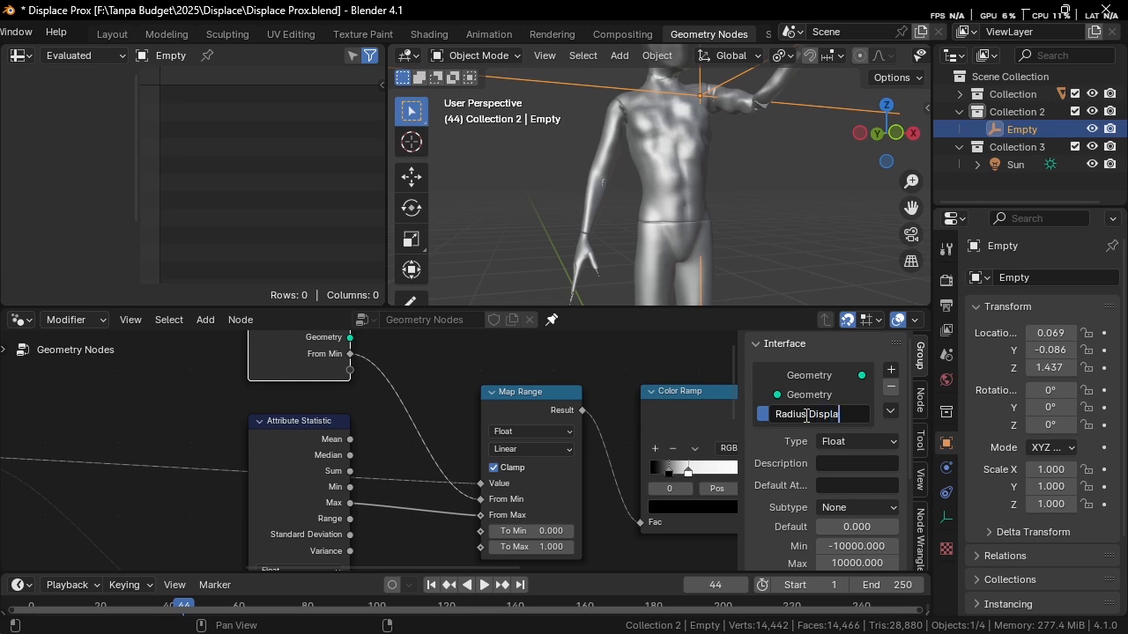
pyautogui.write('nt')
pyautogui.press('Return')
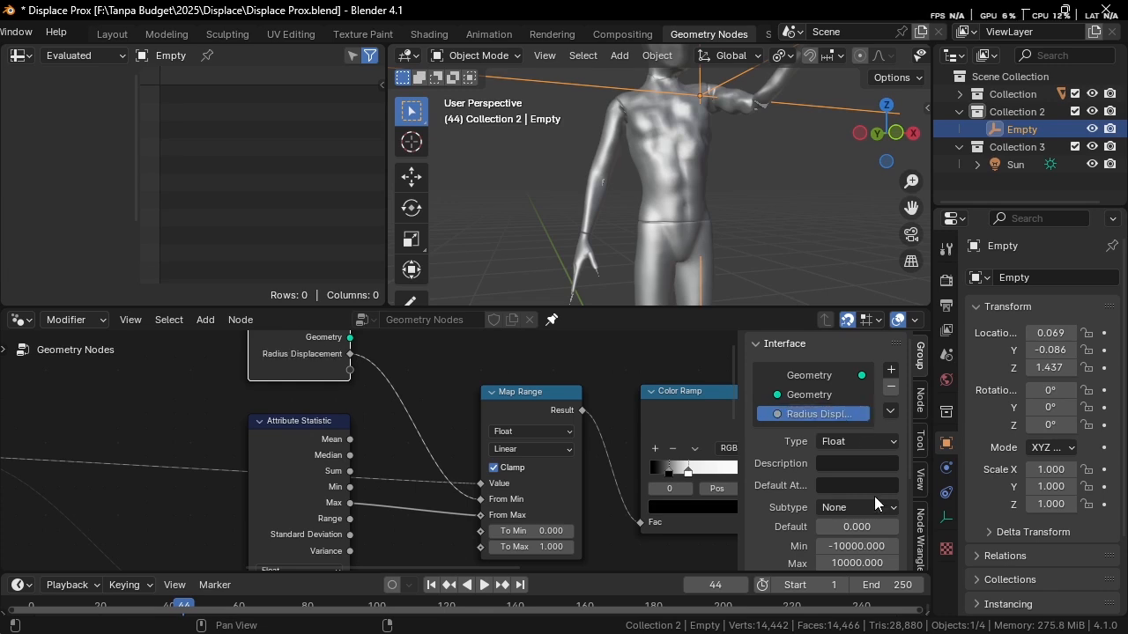
# Step: Set the default value of the group's Radius Displacement input to 1
pyautogui.click(856, 526)
pyautogui.write('1')
pyautogui.press('Return')
pyautogui.scroll(-4, 853, 463)
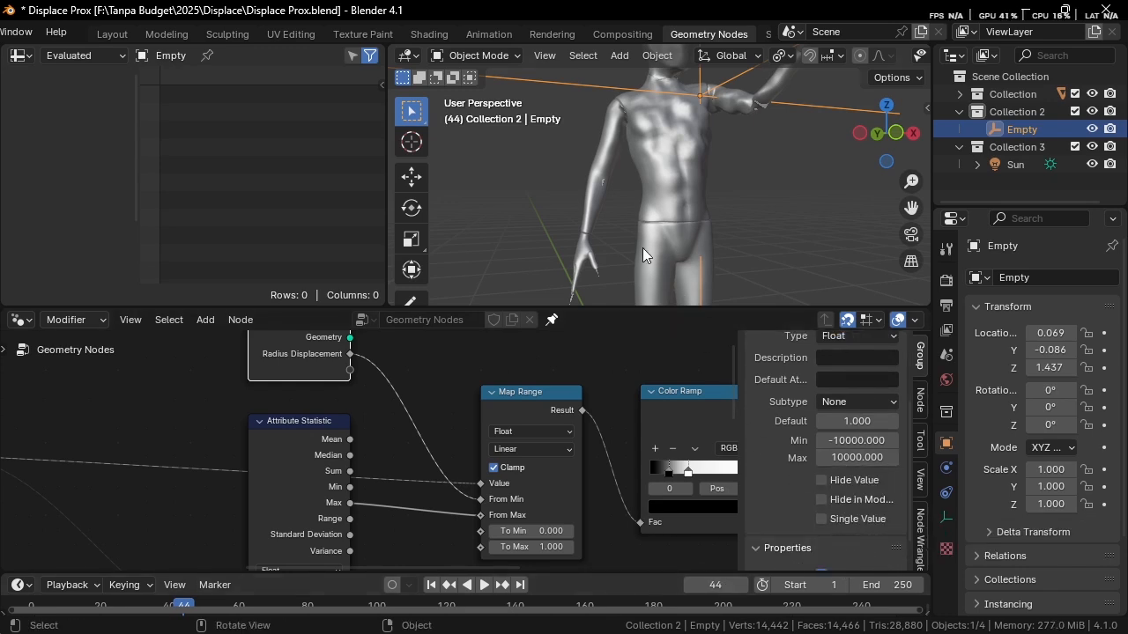
# Step: Try a Radius Displacement of 8.900 in the character's Geometry Nodes modifier, and undo the change
pyautogui.click(665, 162)
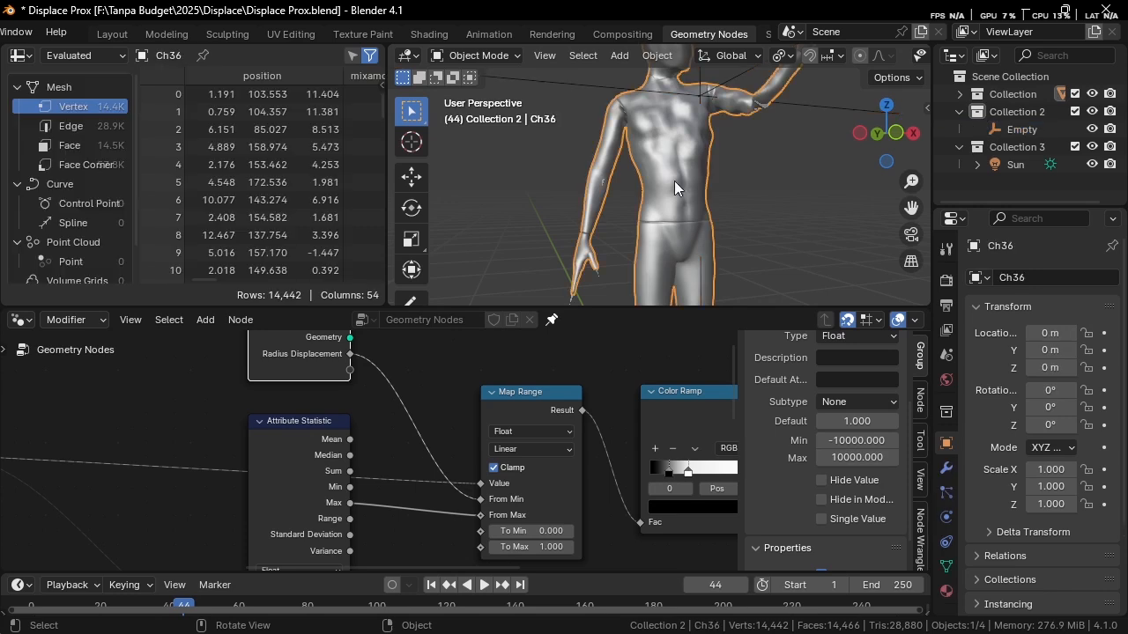
pyautogui.click(947, 468)
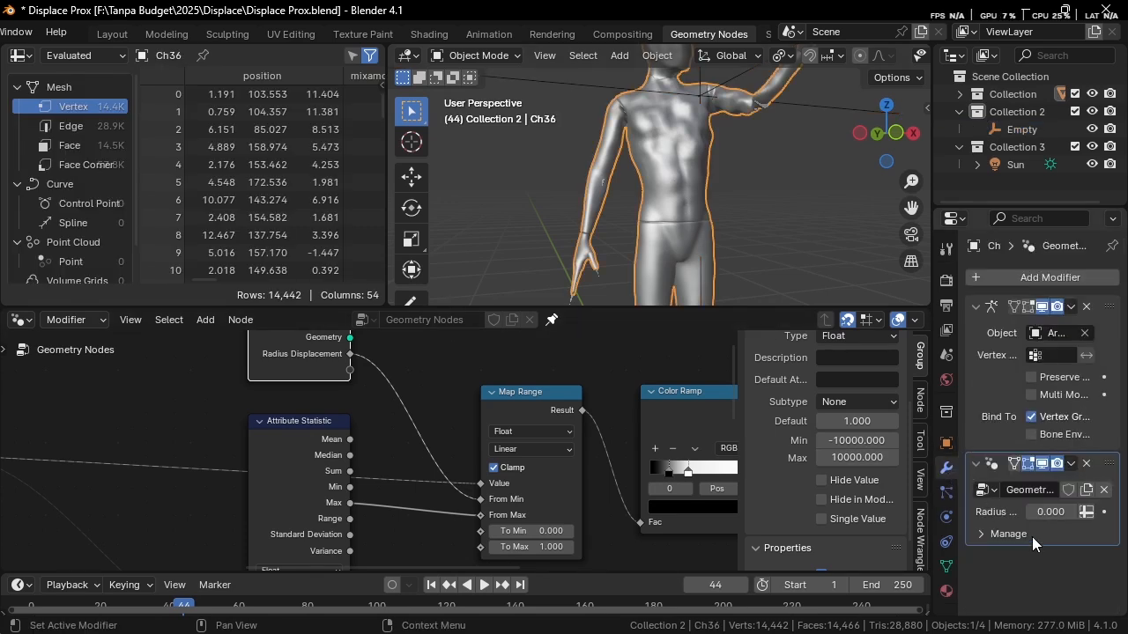
pyautogui.moveTo(1044, 514); pyautogui.dragTo(978, 504)
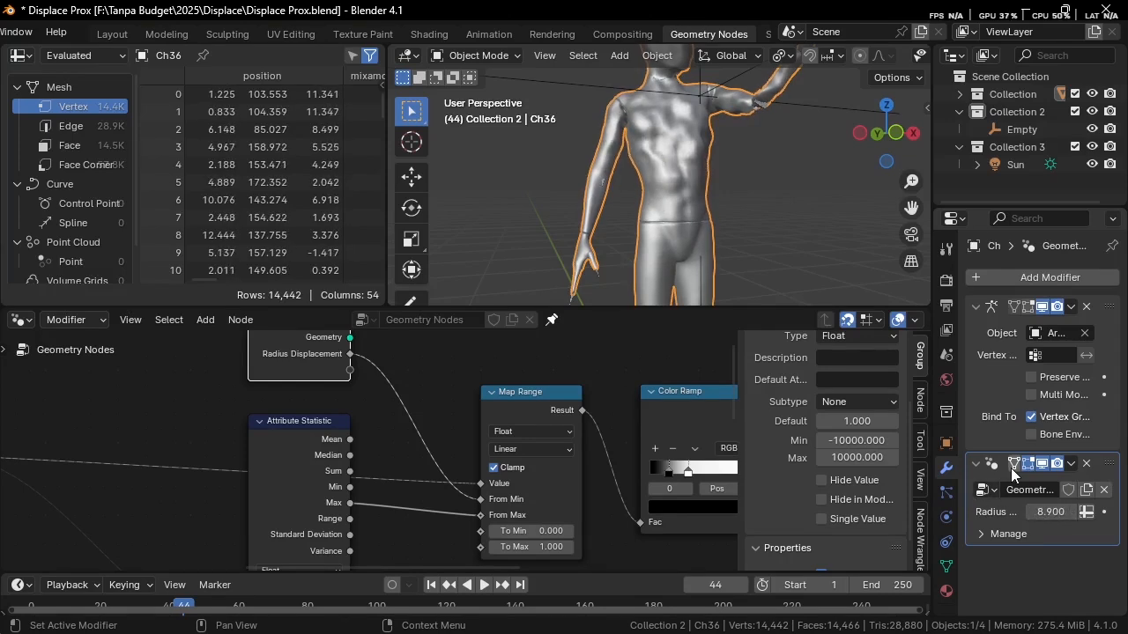
pyautogui.hotkey('ctrl', 'z')
# Step: Arrange the Collection Info, Instances to Points and Geometry Proximity nodes in one compact row above the Group Input node
pyautogui.scroll(-6, 607, 475)
pyautogui.moveTo(622, 555); pyautogui.dragTo(592, 344, button='middle')
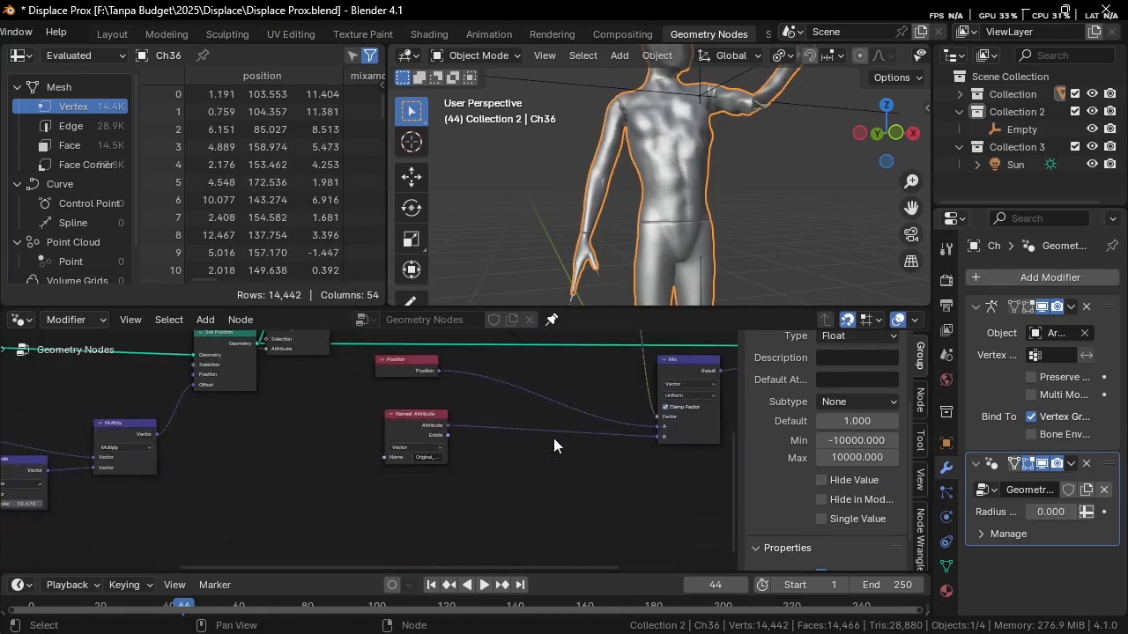
pyautogui.keyDown('ctrl'); pyautogui.hscroll(-5, 441, 458); pyautogui.keyUp('ctrl')
pyautogui.keyDown('ctrl'); pyautogui.hscroll(-6, 315, 472); pyautogui.keyUp('ctrl')
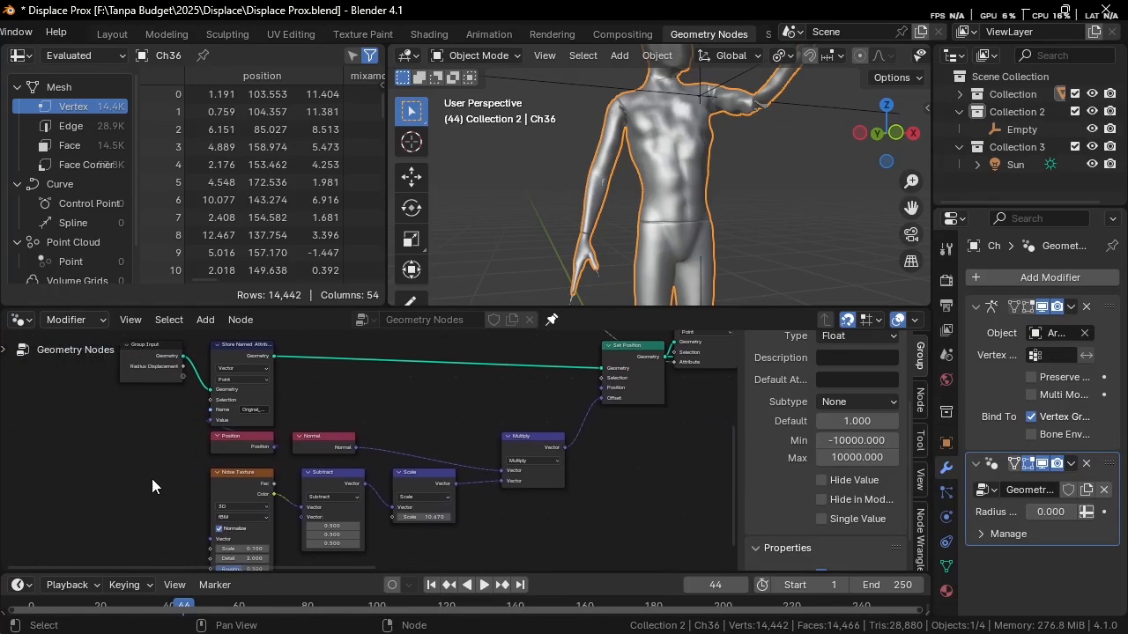
pyautogui.moveTo(151, 478); pyautogui.dragTo(365, 425, button='middle')
pyautogui.scroll(4, 424, 398)
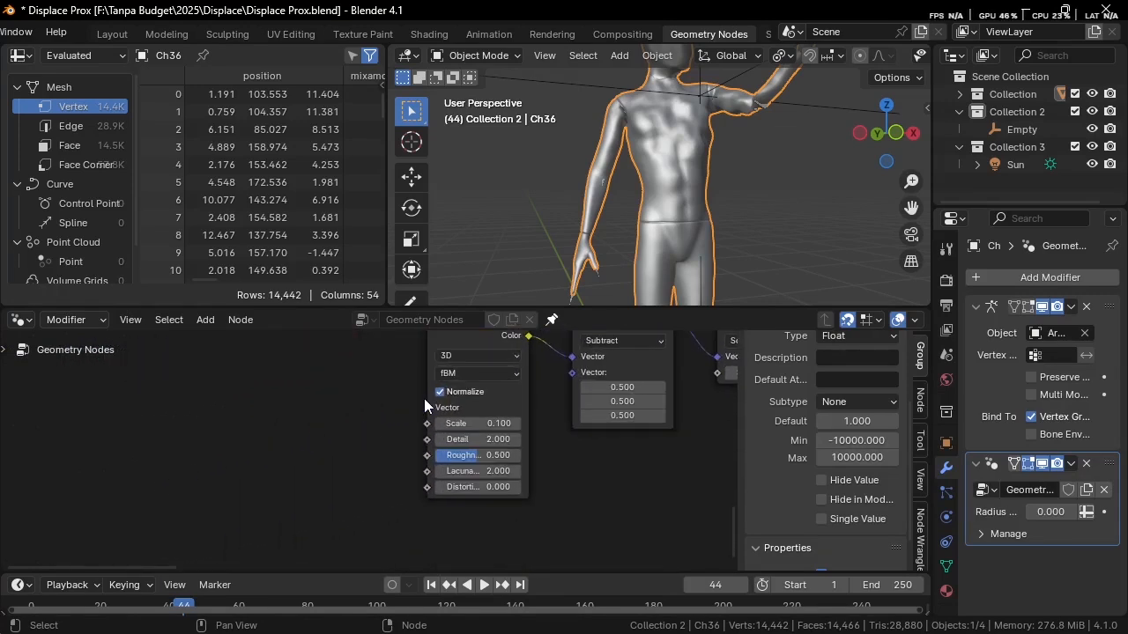
pyautogui.moveTo(511, 346)
pyautogui.moveTo(518, 378); pyautogui.dragTo(551, 548, button='middle')
pyautogui.scroll(-6, 500, 452)
pyautogui.moveTo(501, 453); pyautogui.dragTo(451, 502, button='middle')
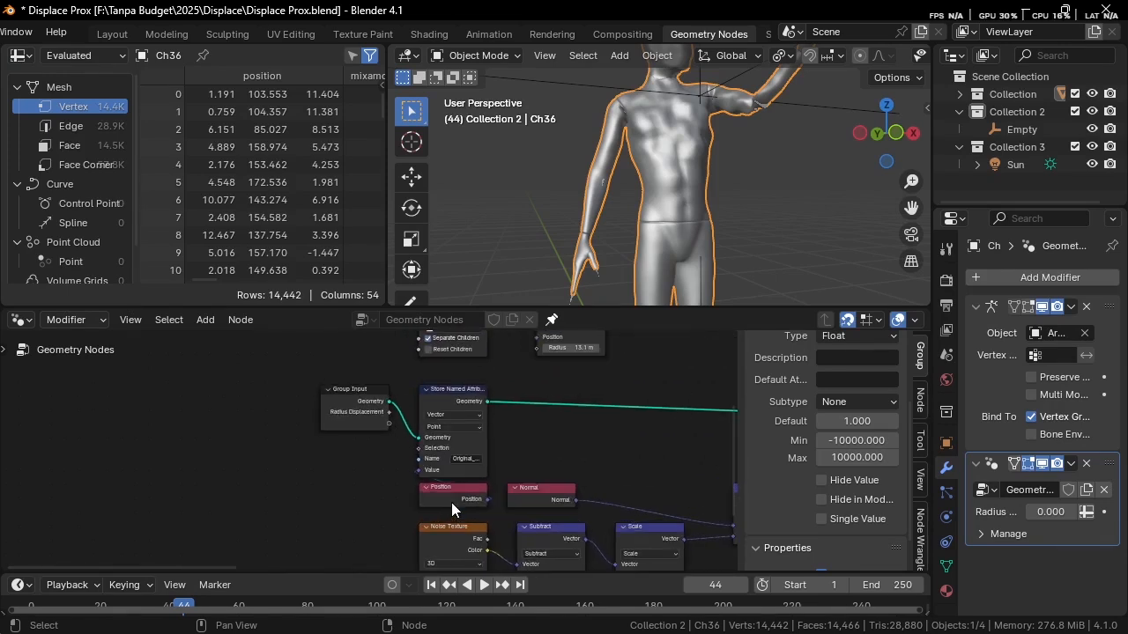
pyautogui.scroll(2, 512, 481)
pyautogui.scroll(2, 492, 494)
pyautogui.scroll(-1, 493, 494)
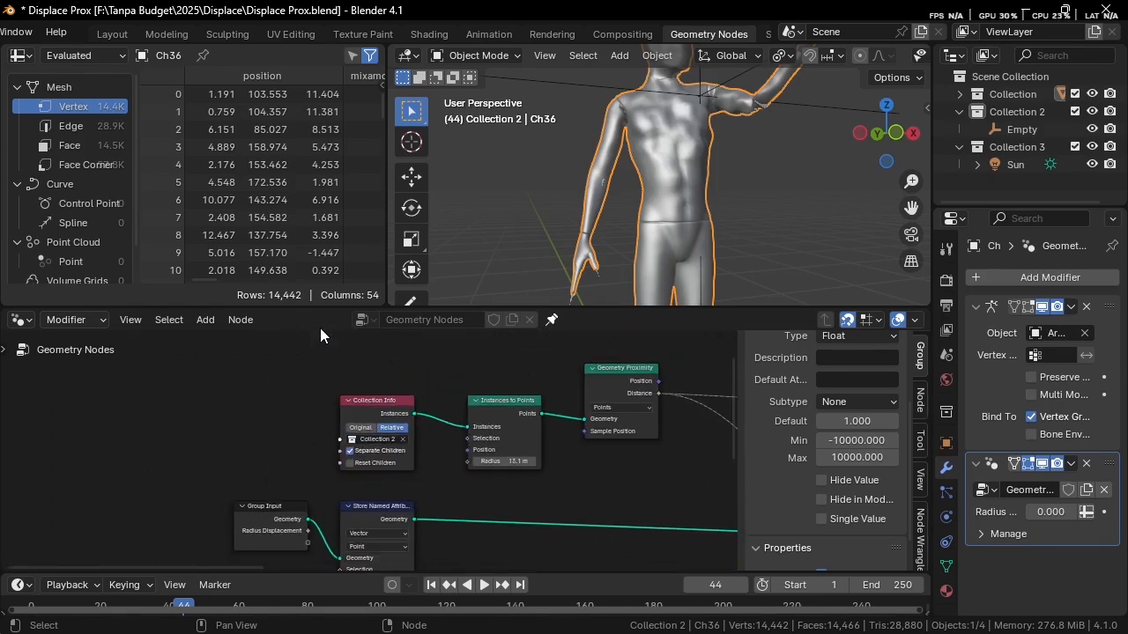
pyautogui.moveTo(385, 362); pyautogui.dragTo(443, 393)
pyautogui.moveTo(361, 408); pyautogui.dragTo(414, 375)
pyautogui.moveTo(328, 353); pyautogui.dragTo(282, 403)
# Step: Change the Noise Texture node's dimensions to 4D
pyautogui.scroll(-3, 309, 430)
pyautogui.moveTo(347, 449); pyautogui.dragTo(377, 366, button='middle')
pyautogui.moveTo(409, 445); pyautogui.dragTo(420, 337, button='middle')
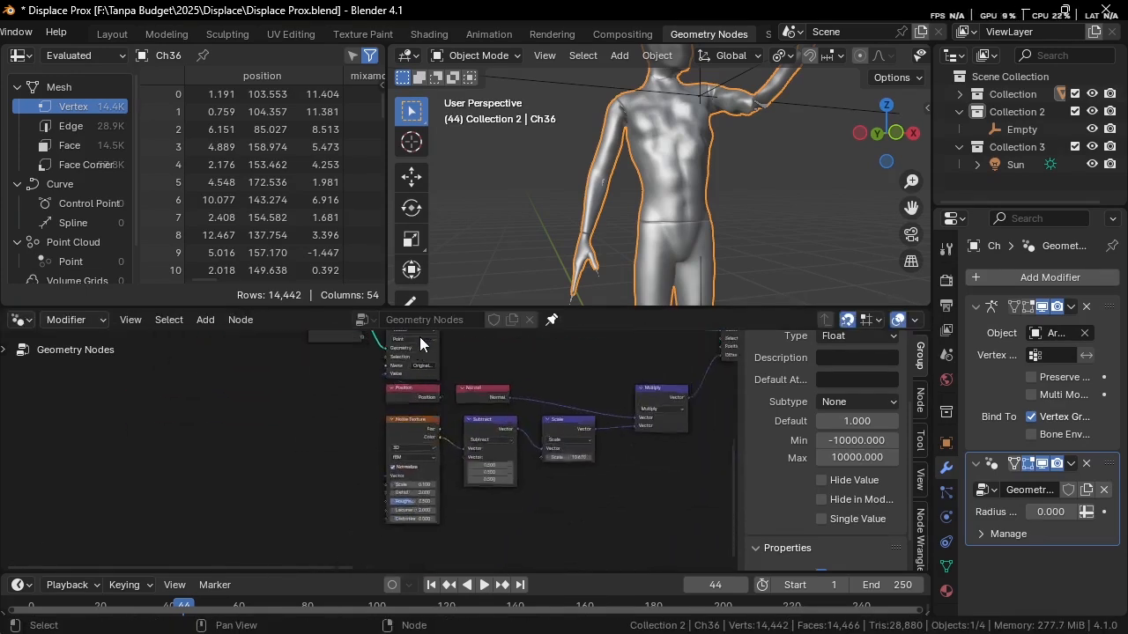
pyautogui.scroll(6, 440, 435)
pyautogui.click(441, 441)
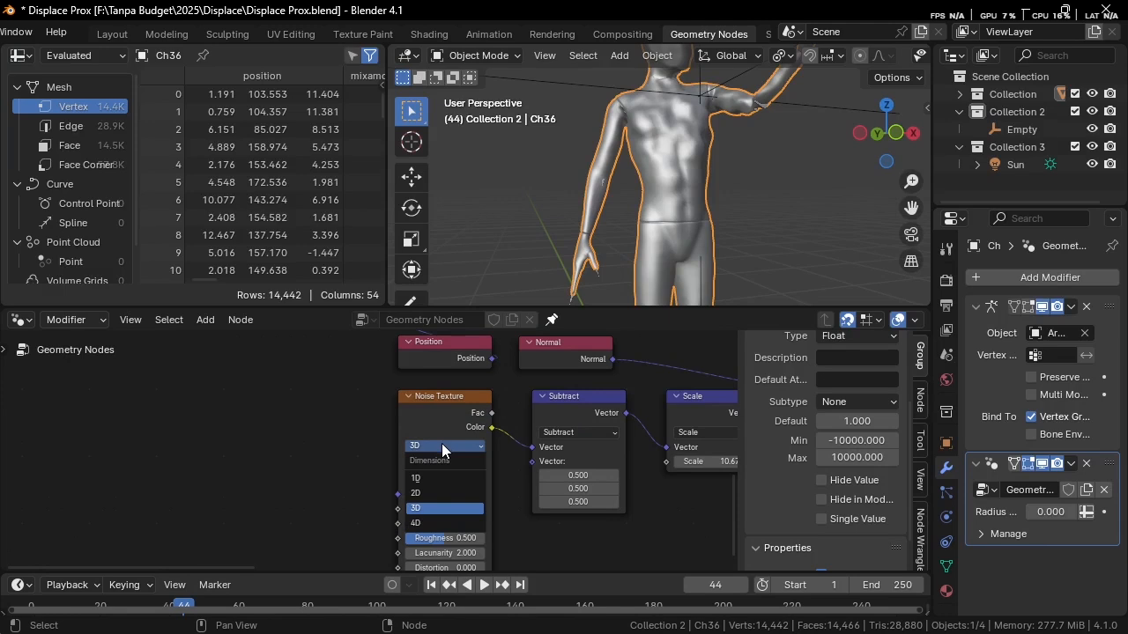
pyautogui.click(421, 530)
pyautogui.scroll(-3, 433, 467)
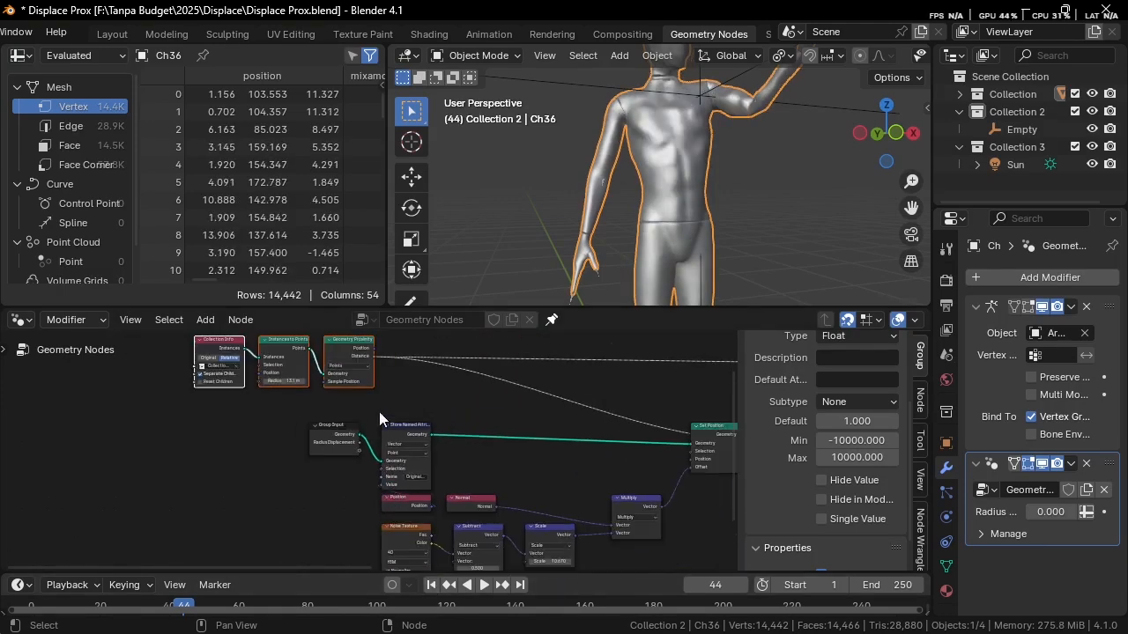
# Step: Connect the Geometry Proximity node's Distance output to the Noise Texture's W input
pyautogui.moveTo(373, 353); pyautogui.dragTo(428, 318)
pyautogui.moveTo(311, 425); pyautogui.dragTo(356, 505)
pyautogui.moveTo(386, 452); pyautogui.dragTo(386, 452)
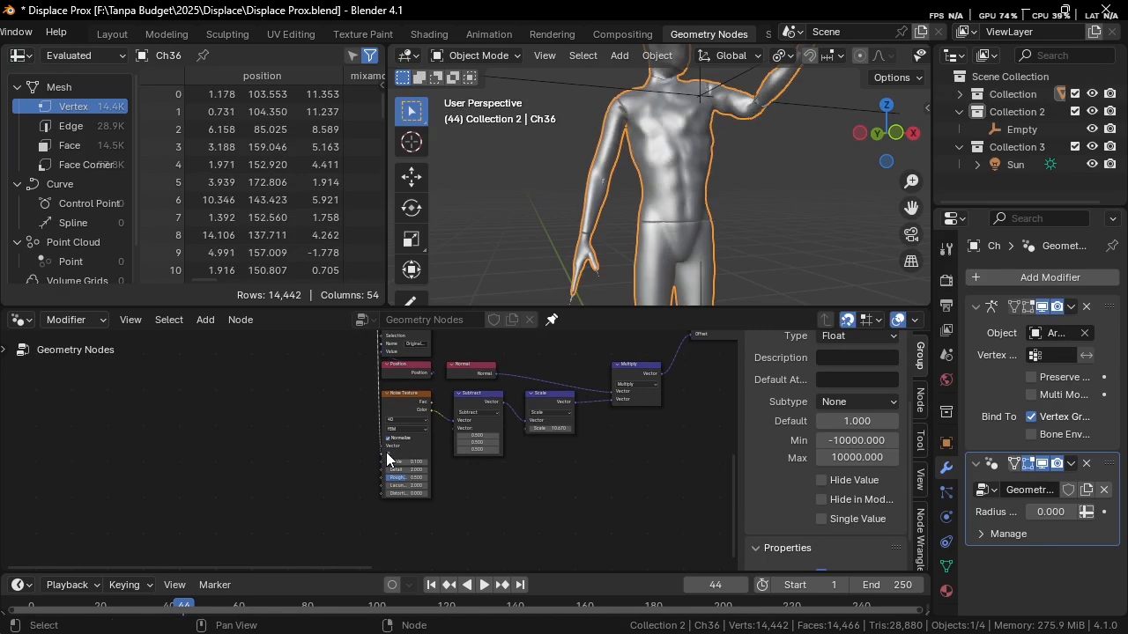
# Step: Move the empty around the torso and place it near the armpit of the raised arm, at about 0.091, -0.084, 1.382
pyautogui.keyDown('shift'); pyautogui.moveTo(683, 76); pyautogui.dragTo(636, 167, button='middle'); pyautogui.keyUp('shift')
pyautogui.scroll(1, 665, 143)
pyautogui.click(659, 129)
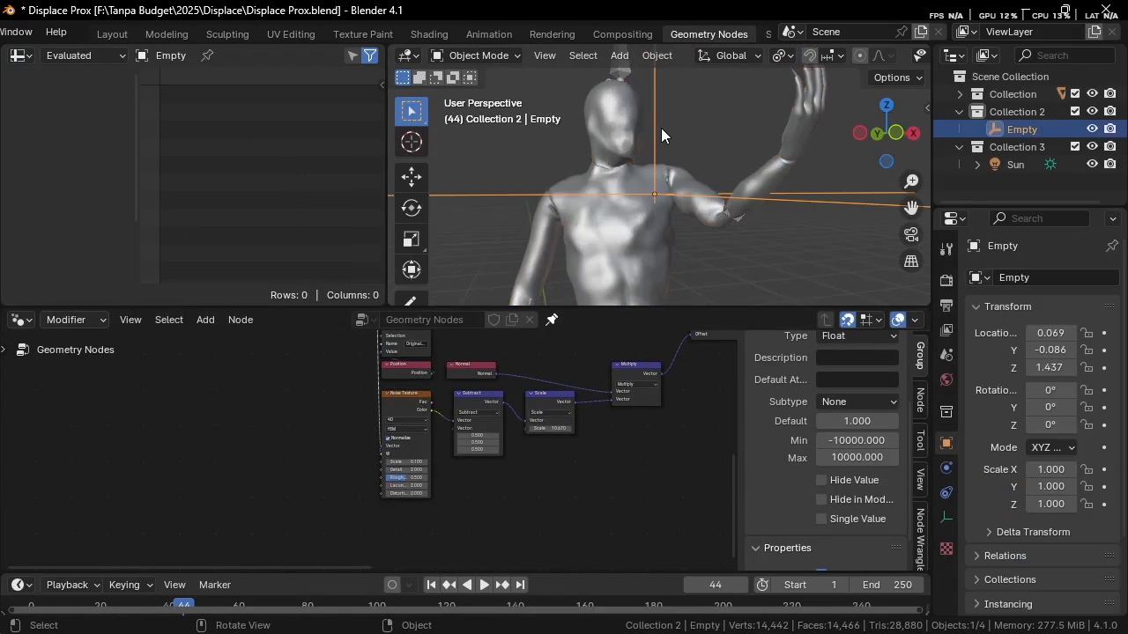
pyautogui.moveTo(661, 128); pyautogui.dragTo(679, 99, button='middle')
pyautogui.press('g')
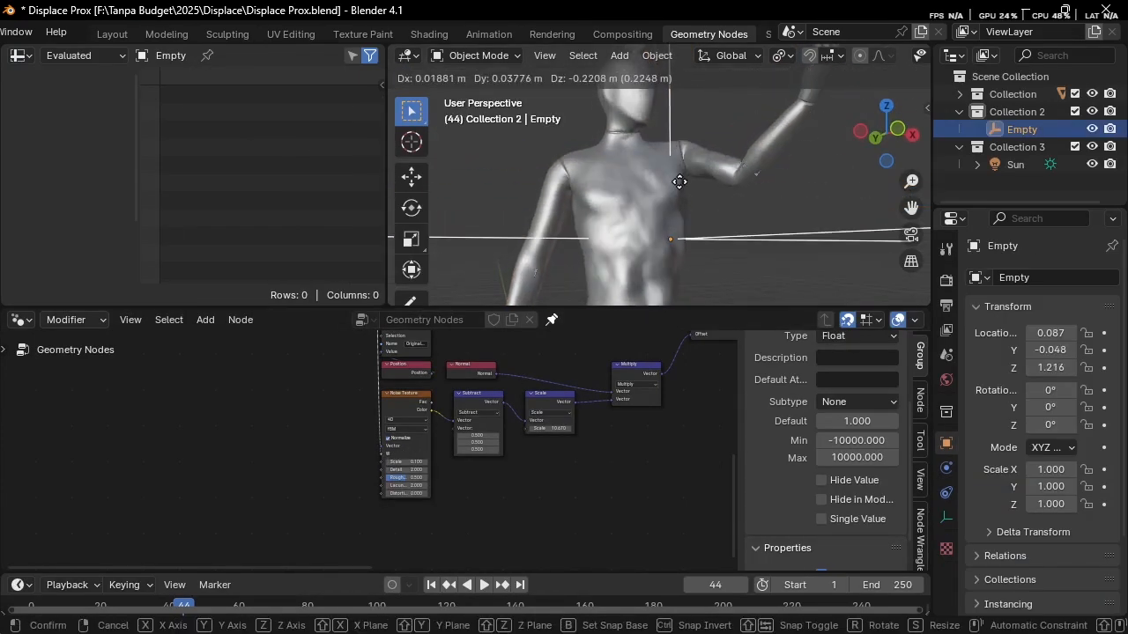
pyautogui.click(685, 119)
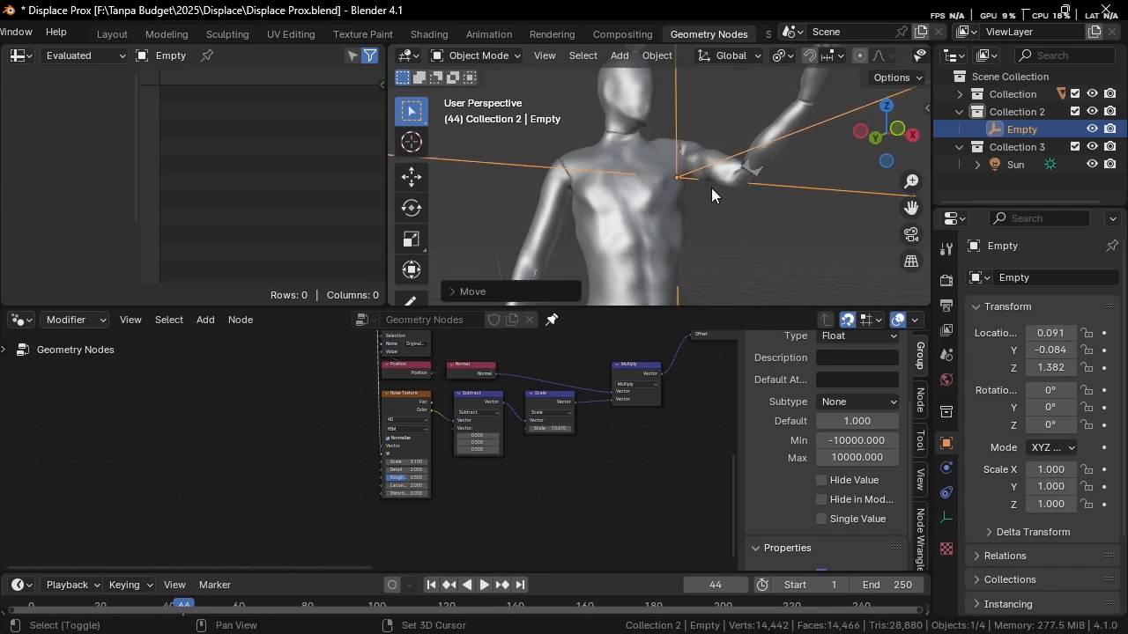
# Step: Duplicate the empty and place the copy at the character's hip, at about -0.062, 0.060, 1.002
pyautogui.hotkey('shift', 'd')
pyautogui.click(616, 270)
pyautogui.press('g')
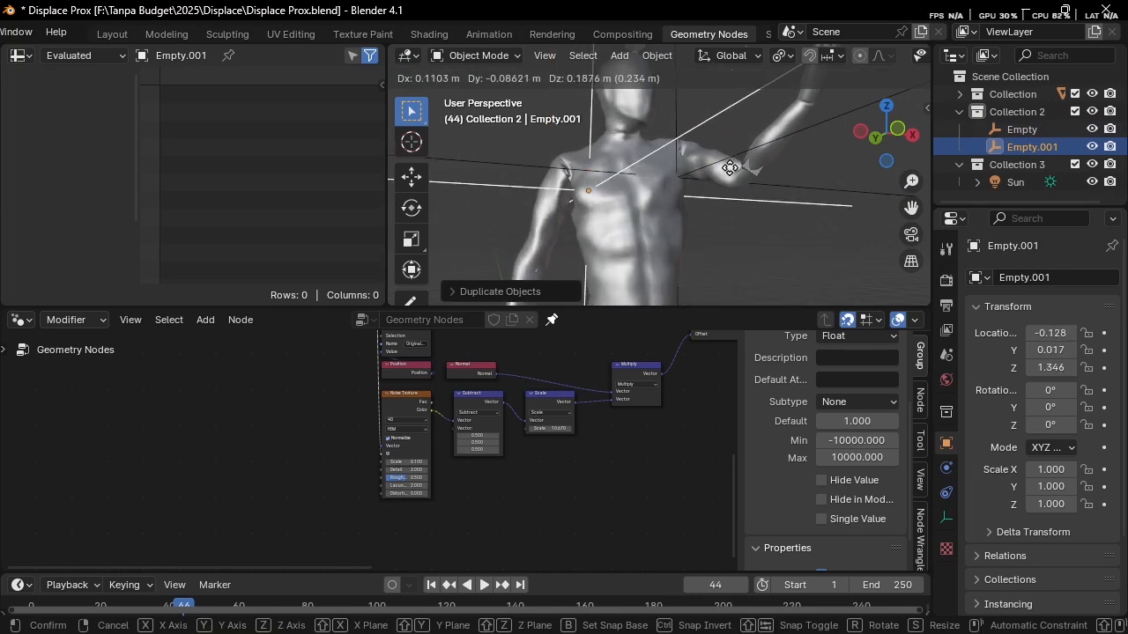
pyautogui.click(732, 217)
pyautogui.keyDown('shift'); pyautogui.moveTo(730, 241); pyautogui.dragTo(725, 185, button='middle'); pyautogui.keyUp('shift')
pyautogui.press('g')
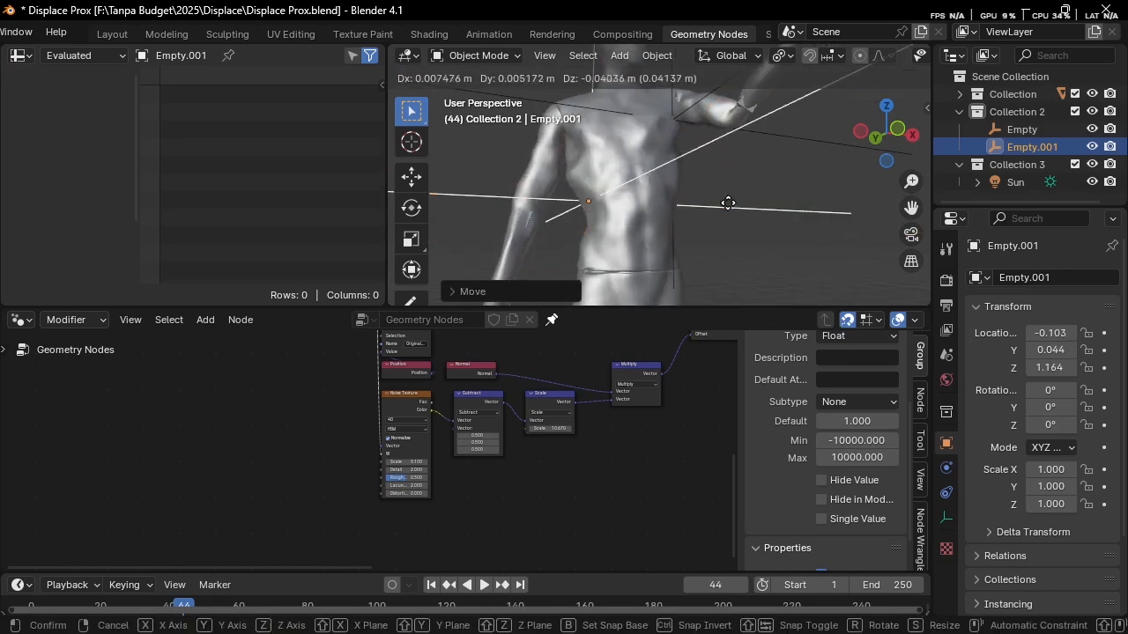
pyautogui.click(740, 258)
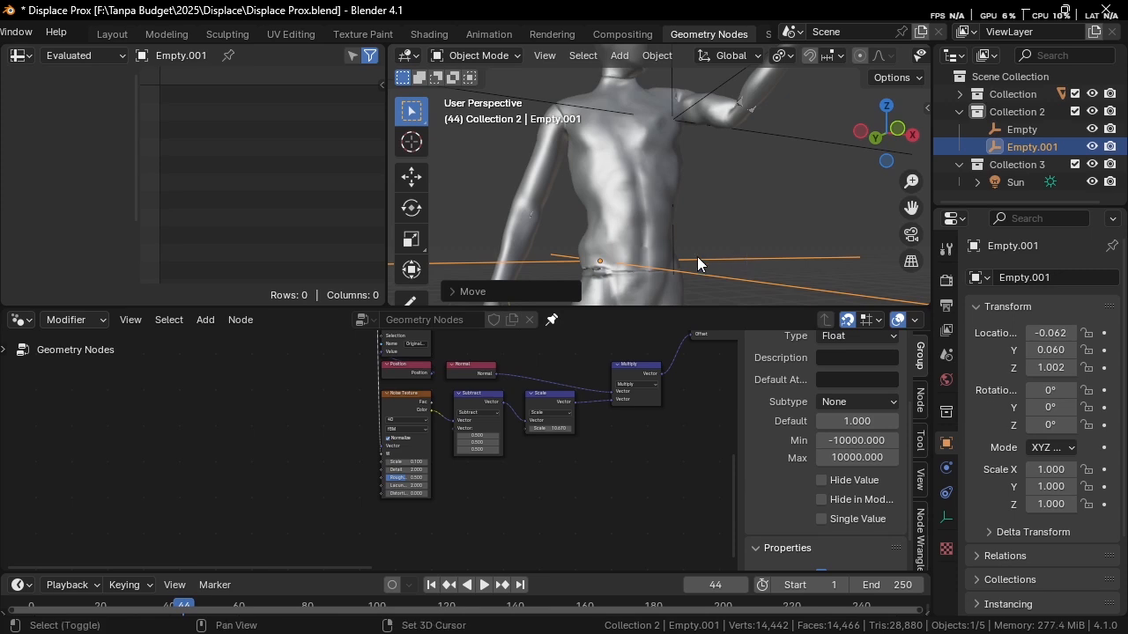
# Step: Duplicate the hip empty and place the copy beside the thigh, at about 0.141, 0.033, 0.712
pyautogui.keyDown('shift'); pyautogui.moveTo(697, 258); pyautogui.dragTo(707, 103, button='middle'); pyautogui.keyUp('shift')
pyautogui.hotkey('shift', 'd')
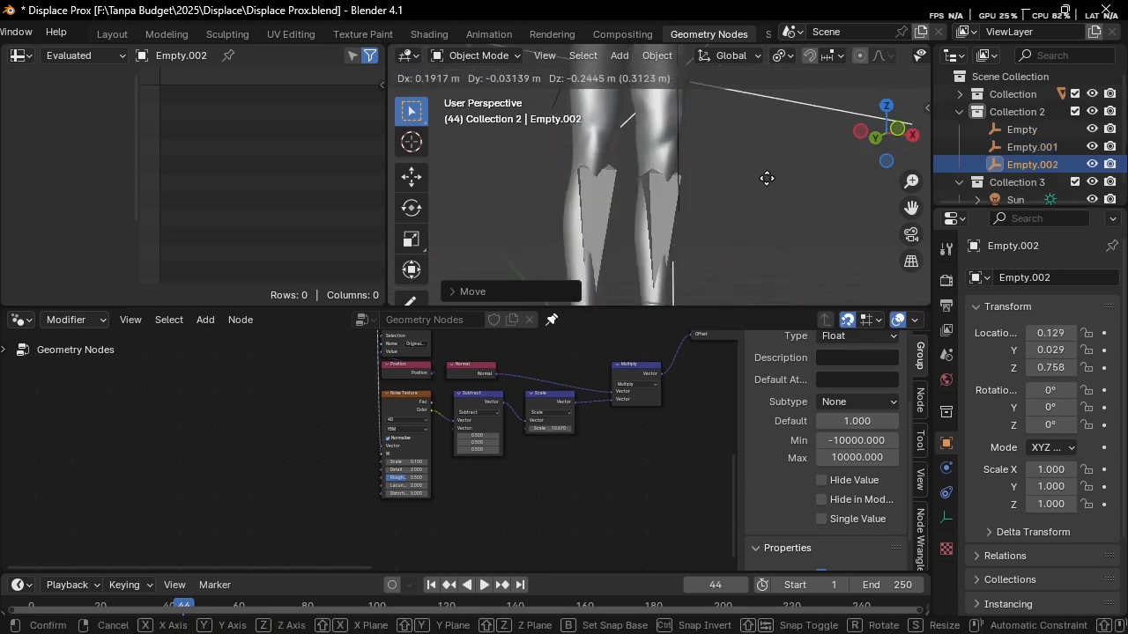
pyautogui.click(768, 176)
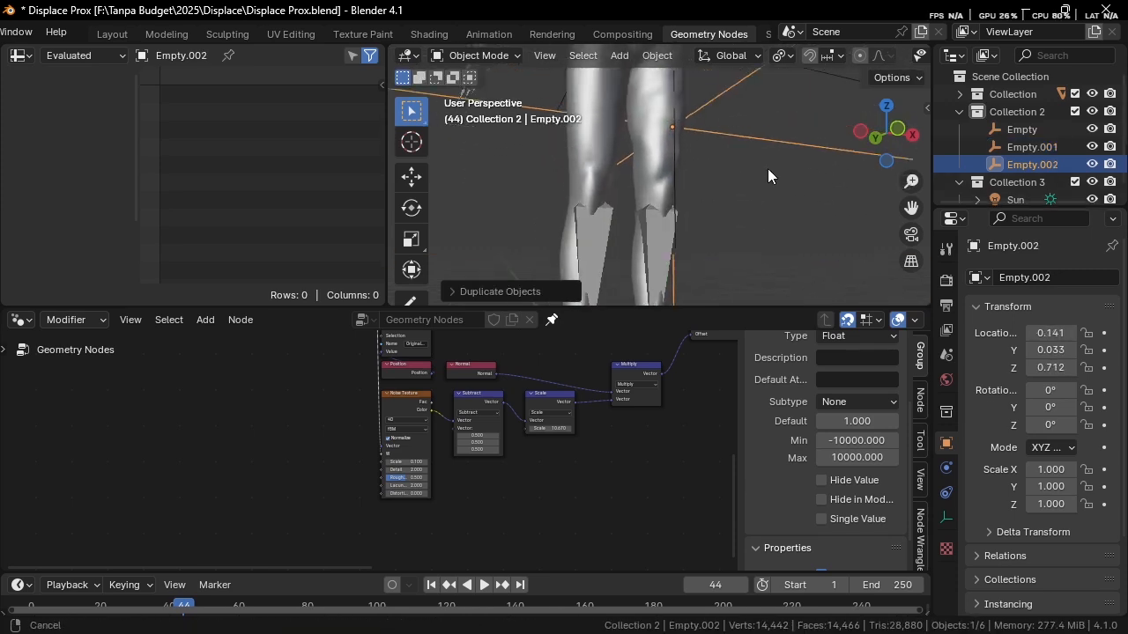
# Step: Delete the two duplicated empties at the thigh and the hip
pyautogui.moveTo(767, 169); pyautogui.dragTo(768, 230, button='middle')
pyautogui.press('x')
pyautogui.click(763, 210)
pyautogui.moveTo(731, 183); pyautogui.dragTo(733, 214, button='middle')
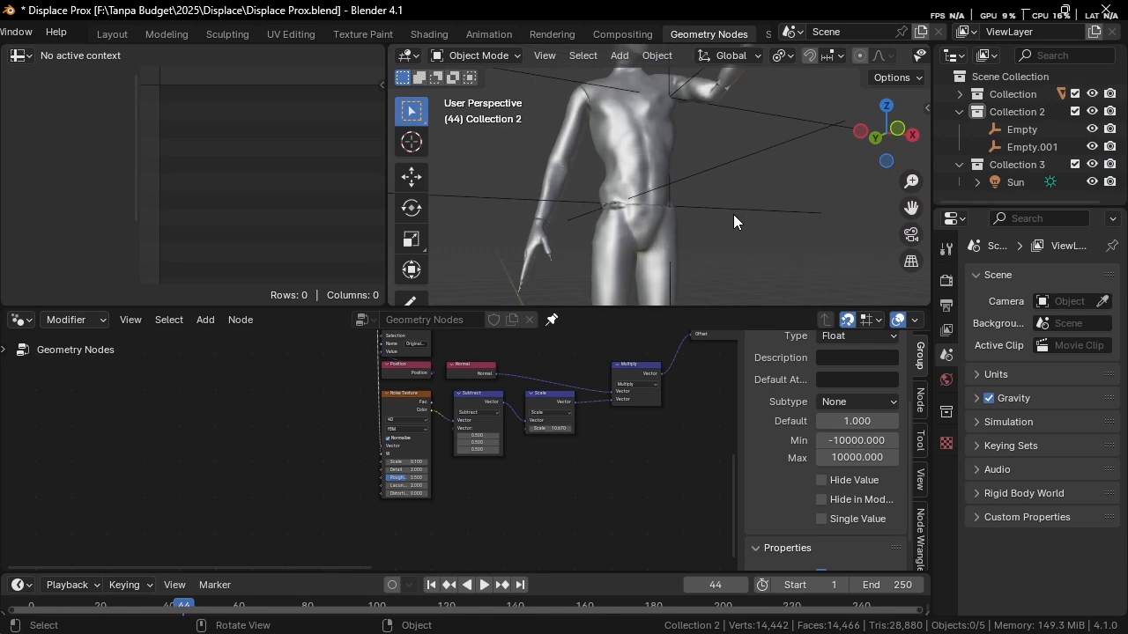
pyautogui.click(733, 210)
pyautogui.press('x')
pyautogui.click(734, 199)
# Step: Move the remaining empty to the middle of the character's chest, at about 0.005, -0.046, 1.377
pyautogui.moveTo(737, 170); pyautogui.dragTo(744, 201, button='middle')
pyautogui.click(808, 171)
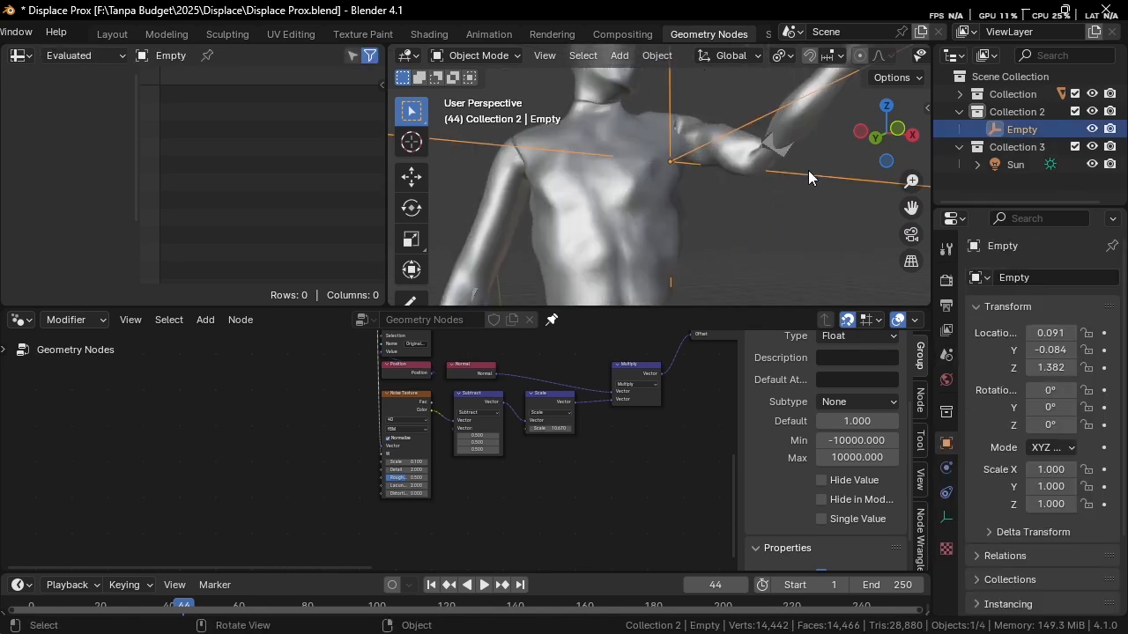
pyautogui.press('g')
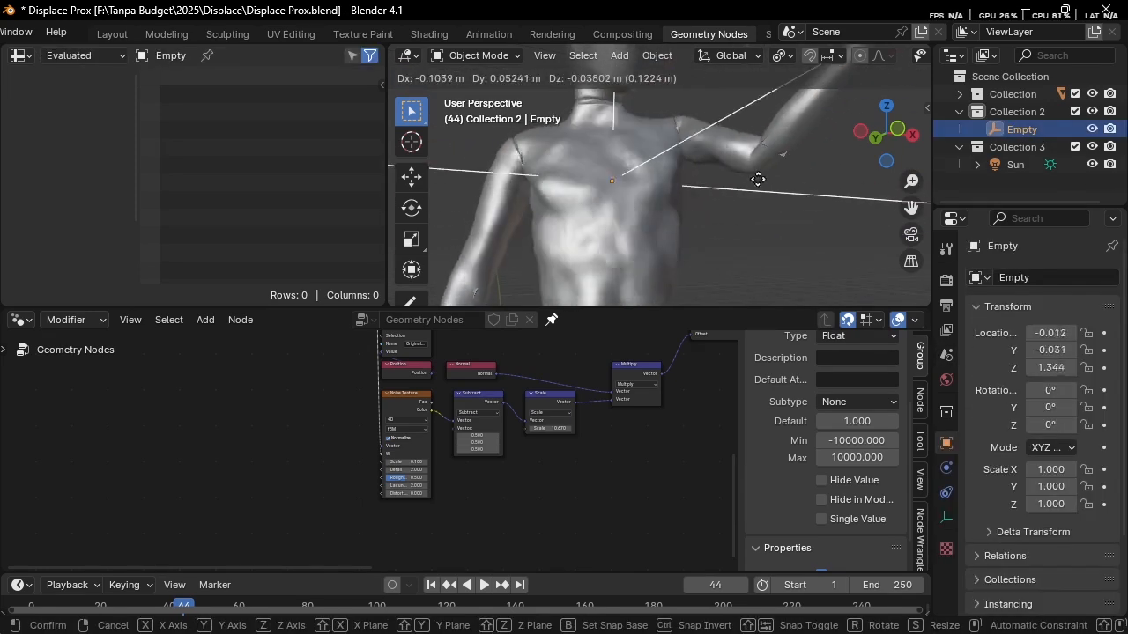
pyautogui.click(755, 181)
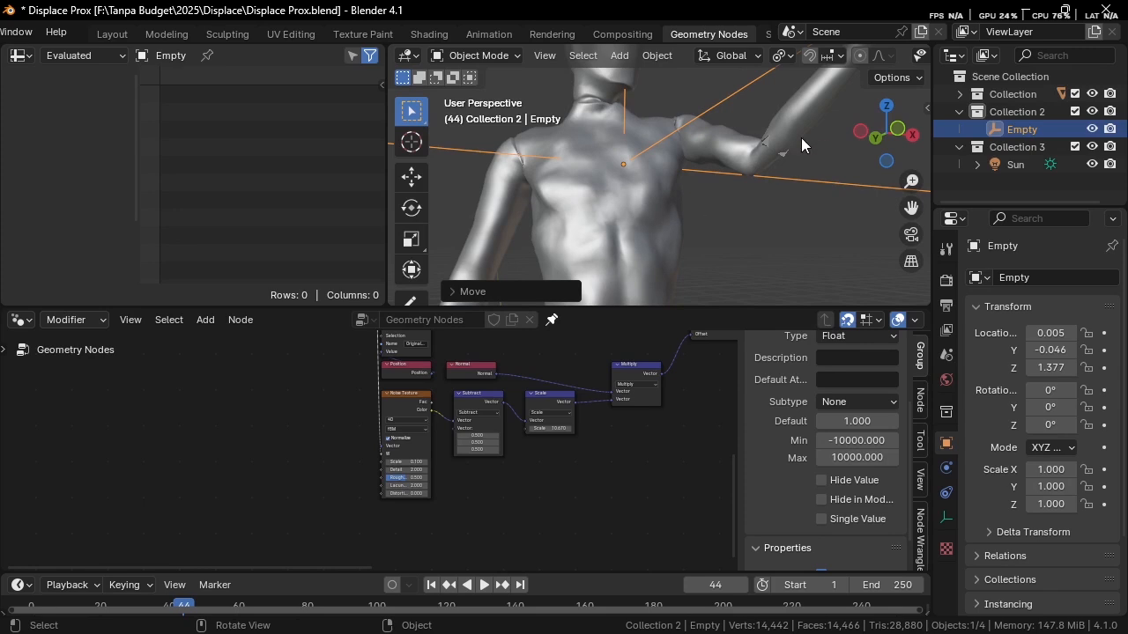
# Step: Cut the link into the Noise Texture's W input and feed W from a Scene Time node's Seconds output
pyautogui.scroll(2, 527, 408)
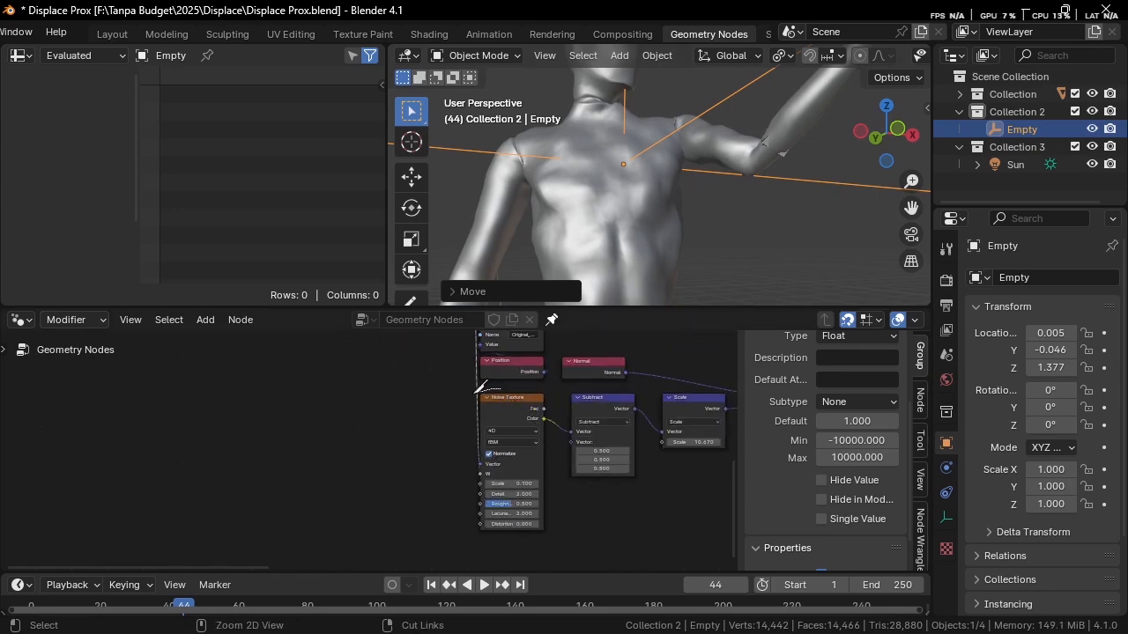
pyautogui.scroll(2, 422, 412)
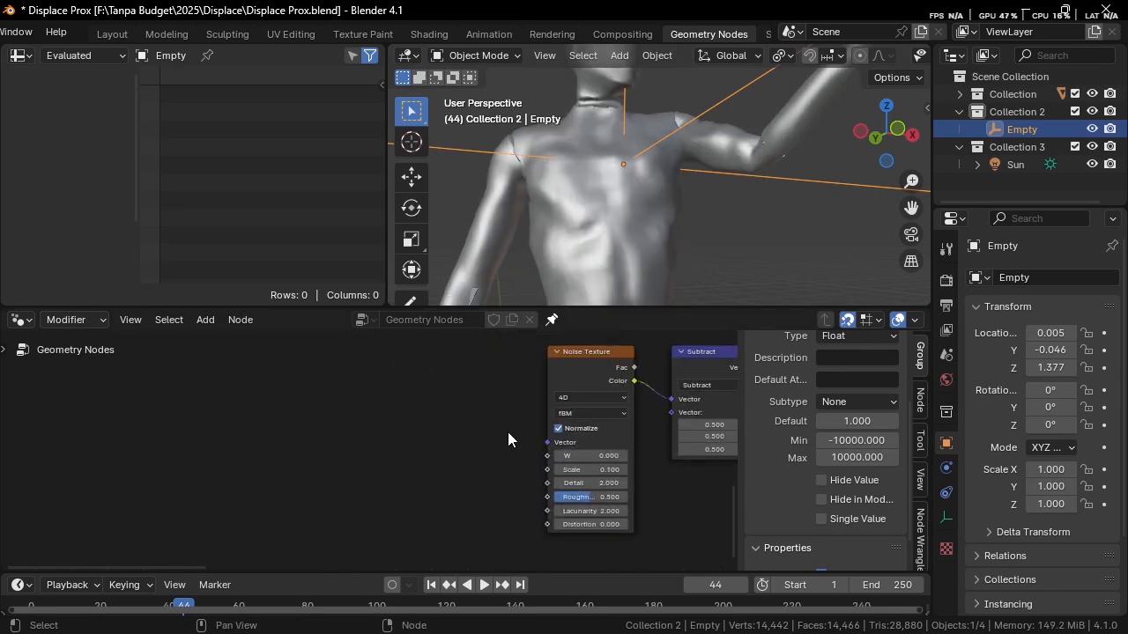
pyautogui.scroll(2, 507, 432)
pyautogui.moveTo(580, 435); pyautogui.dragTo(453, 436)
pyautogui.write('scene')
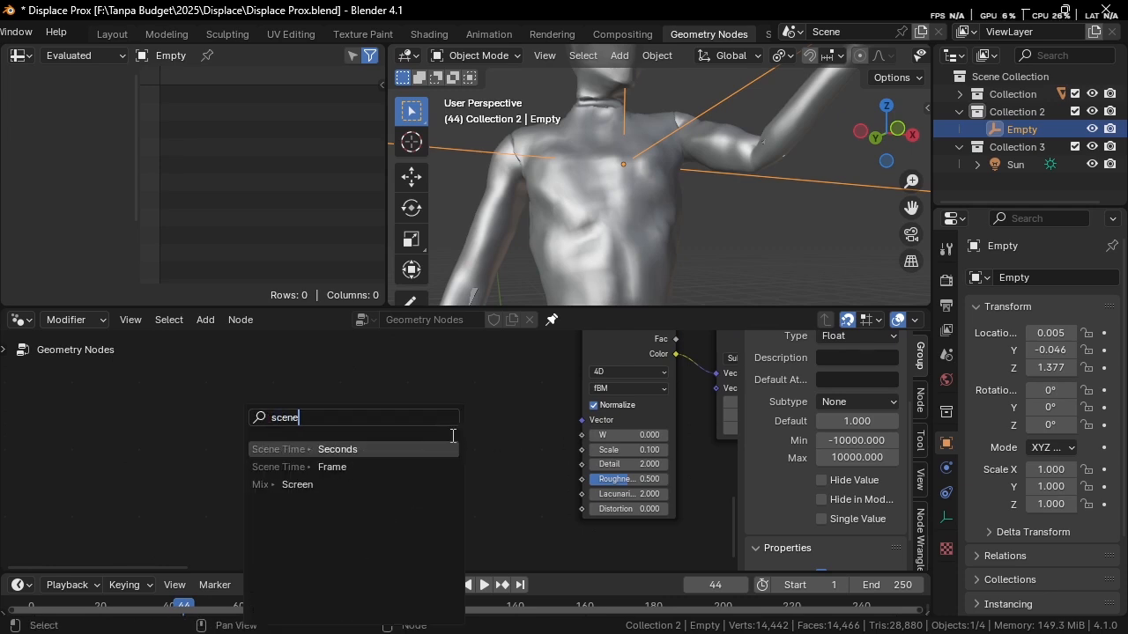
pyautogui.press('Return')
pyautogui.click(451, 435)
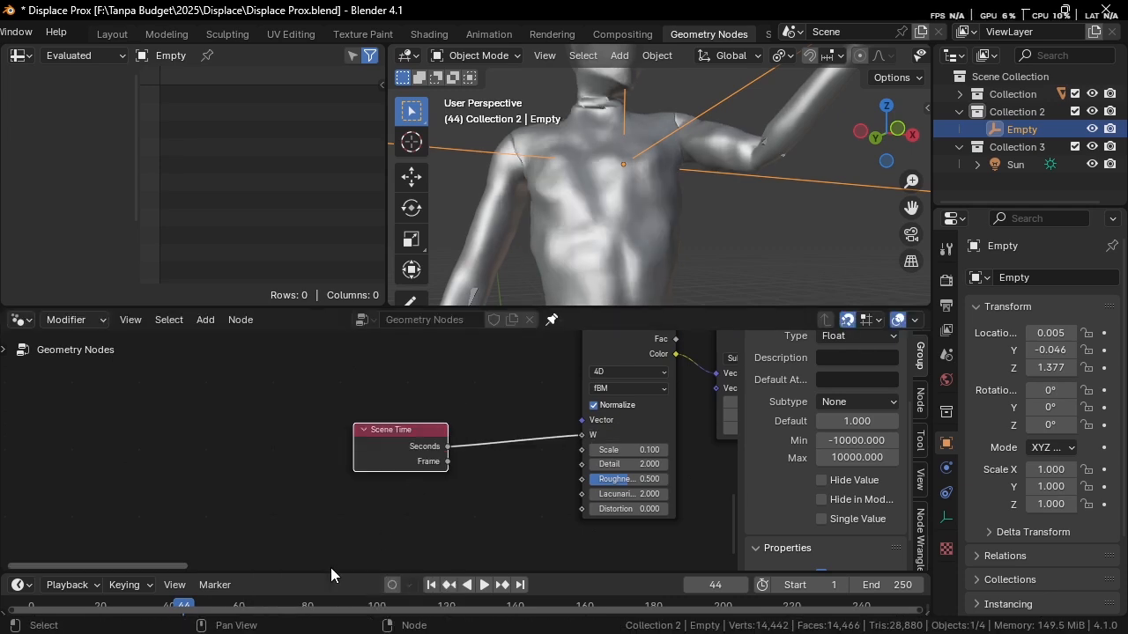
# Step: Enlarge the timeline and play the animation to examine the moving noise on the character's chest
pyautogui.moveTo(331, 572); pyautogui.dragTo(352, 542)
pyautogui.press('space')
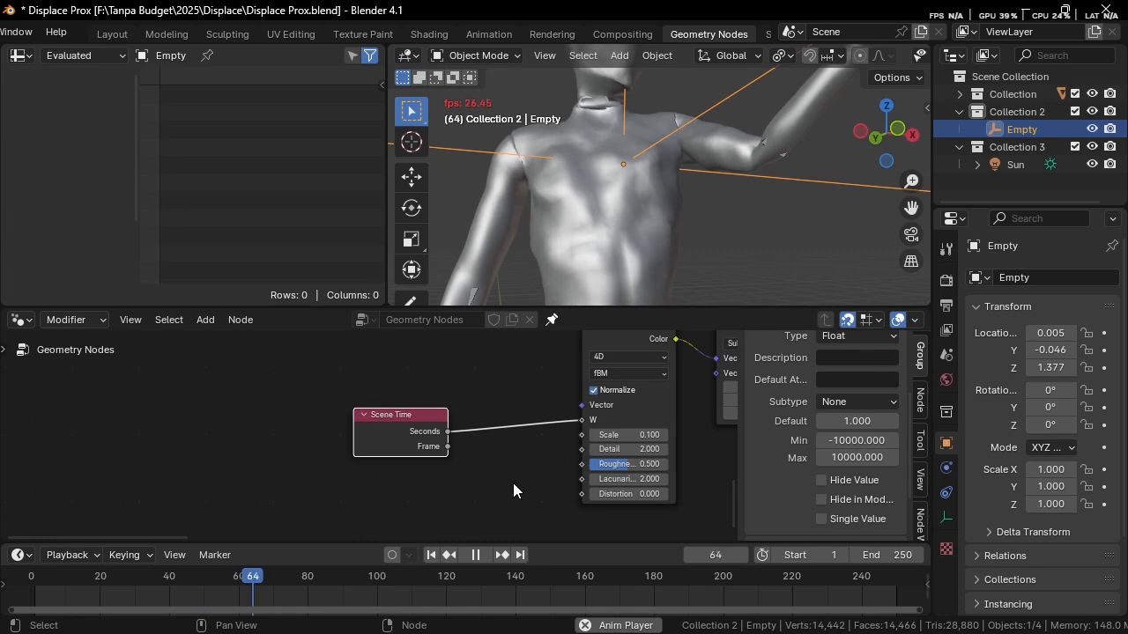
pyautogui.scroll(1, 561, 440)
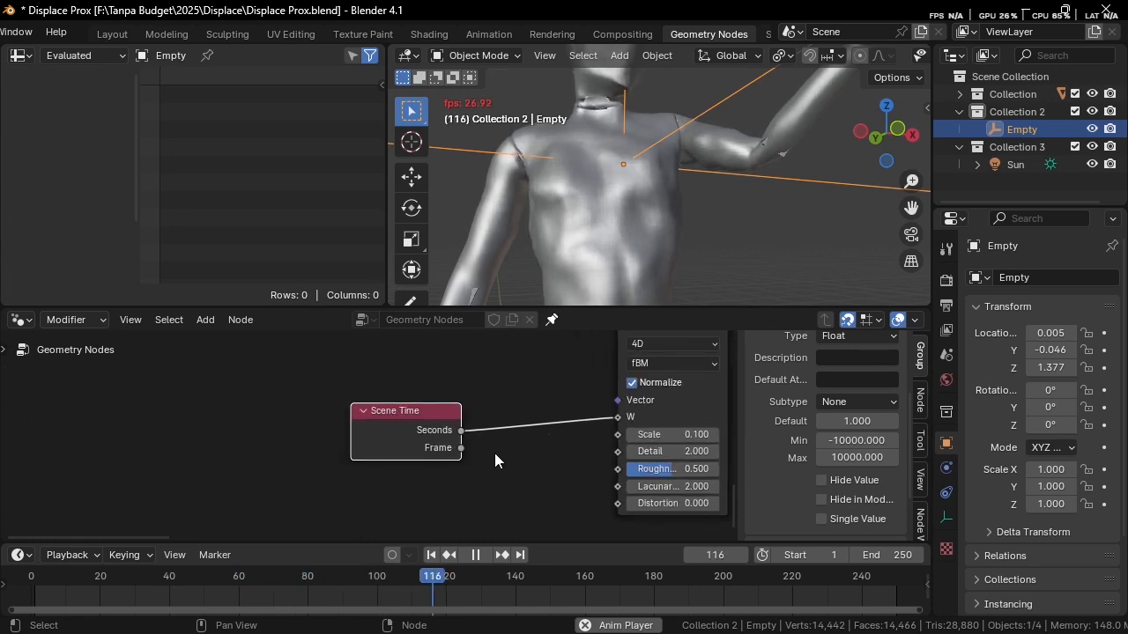
pyautogui.scroll(2, 567, 222)
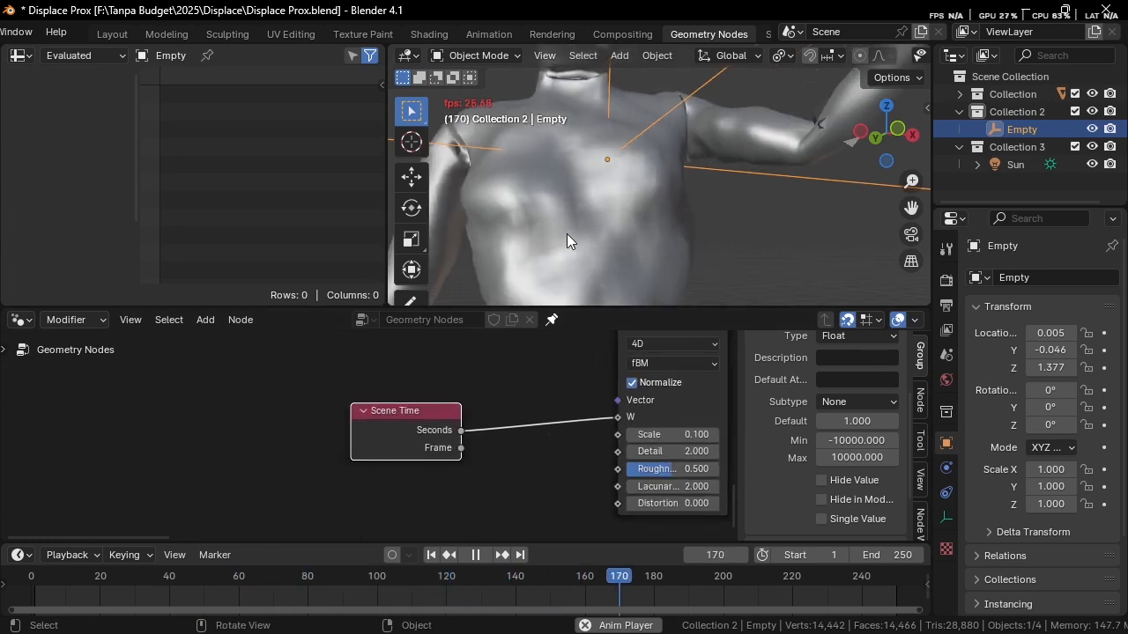
pyautogui.press('space')
# Step: Insert a Math node set to Multiply between the Scene Time node and the Noise Texture's W input
pyautogui.moveTo(437, 459); pyautogui.dragTo(248, 459)
pyautogui.hotkey('shift', 'a')
pyautogui.click(402, 256)
pyautogui.write('math')
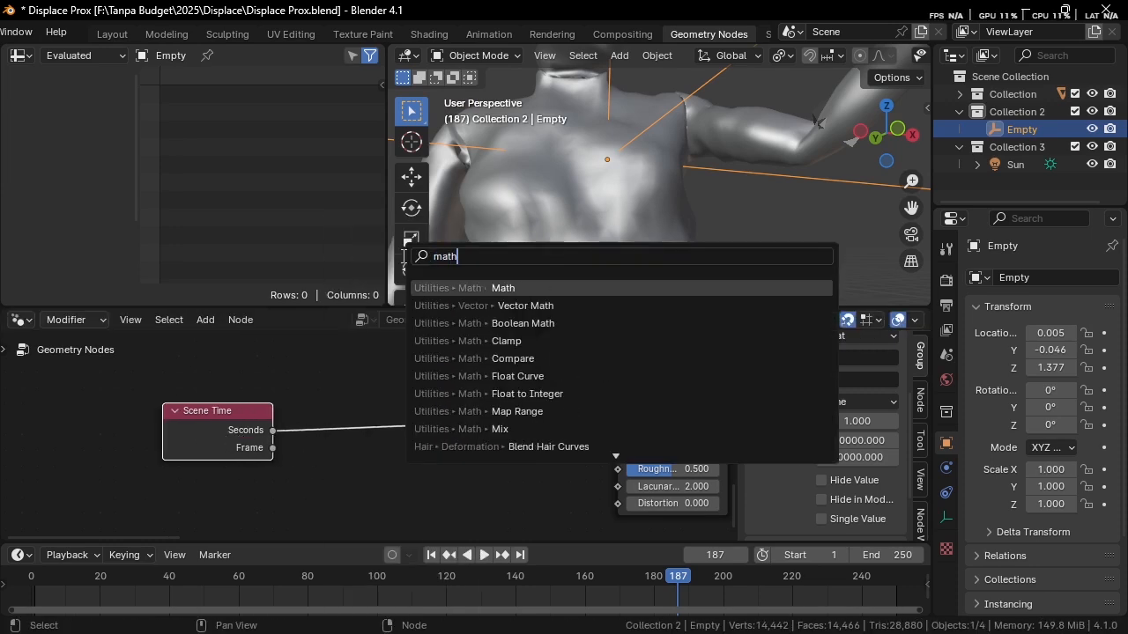
pyautogui.press('Return')
pyautogui.click(399, 428)
pyautogui.click(400, 427)
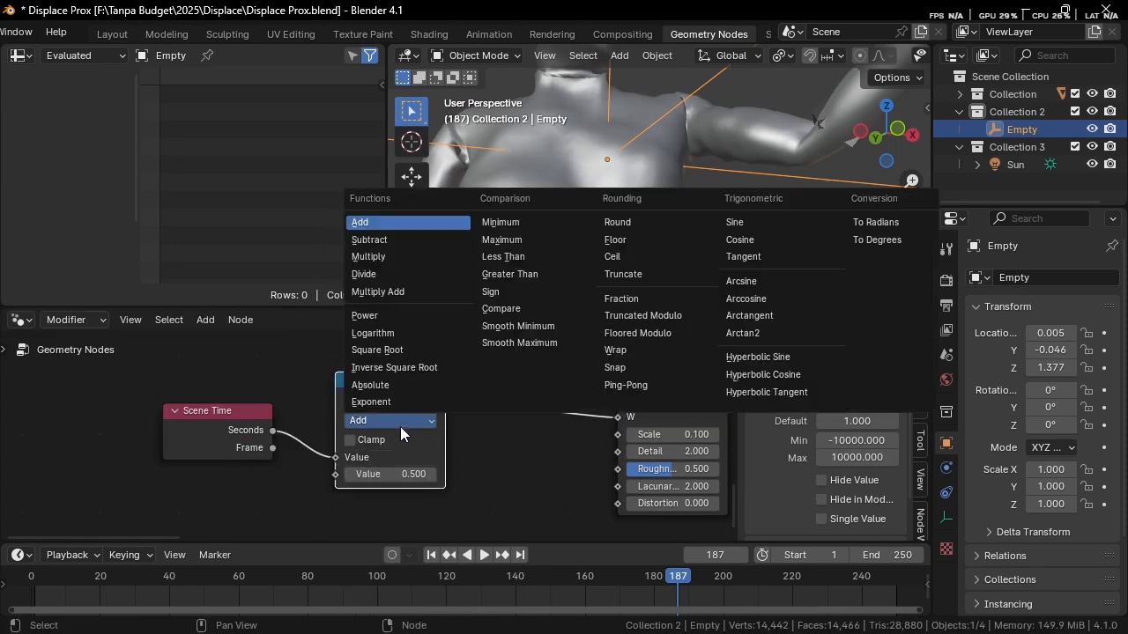
pyautogui.click(388, 256)
# Step: Set the Multiply node's second value to 23.6 and play the animation
pyautogui.moveTo(404, 474); pyautogui.dragTo(421, 473)
pyautogui.press('space')
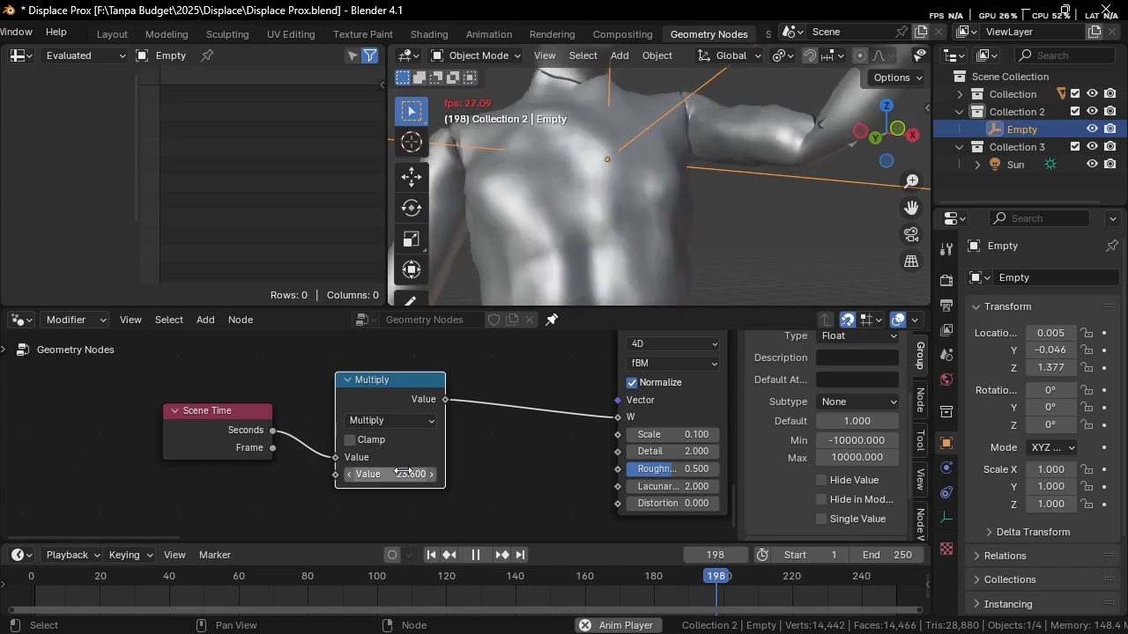
pyautogui.scroll(-8, 568, 236)
# Step: Move the empty around the character during playback, leave it on the upper chest at about -0.028, -0.042, 1.426, and stop playback
pyautogui.press('g')
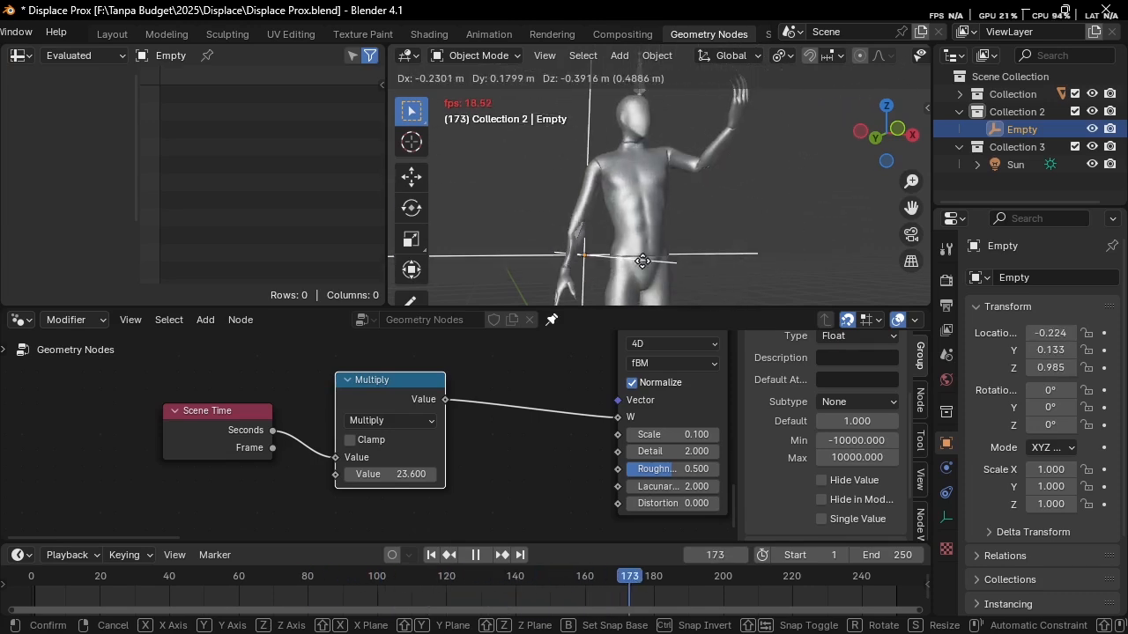
pyautogui.click(695, 239)
pyautogui.press('space')
# Step: Try to invert the Color Ramp's output with an inserted Math node set to Multiply, and remove that node
pyautogui.scroll(-5, 597, 450)
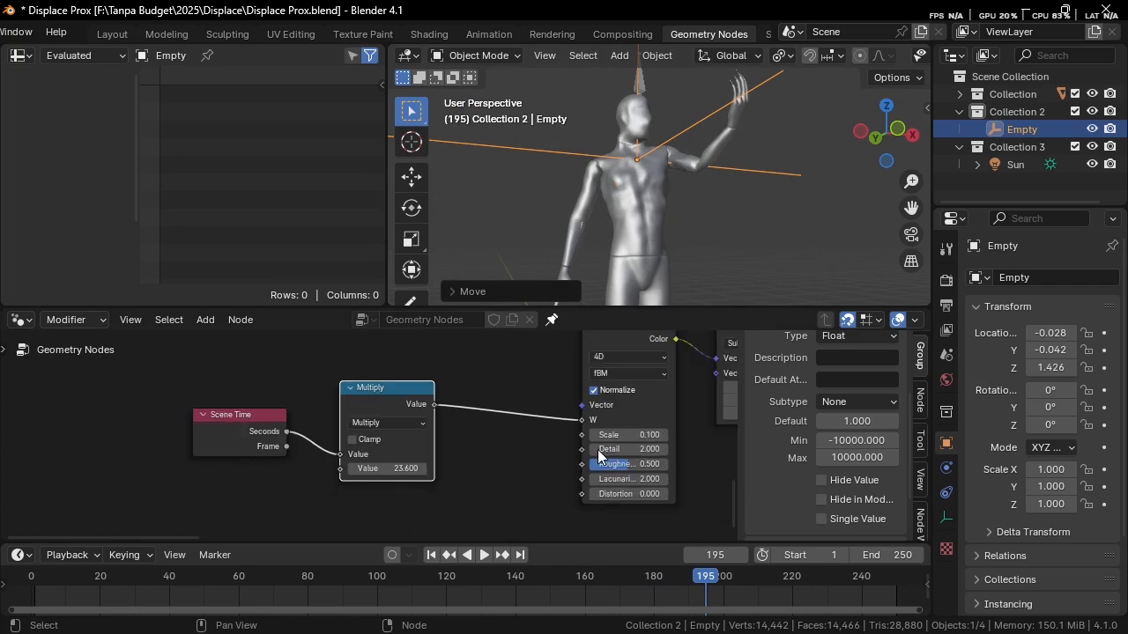
pyautogui.moveTo(478, 493); pyautogui.dragTo(391, 536, button='middle')
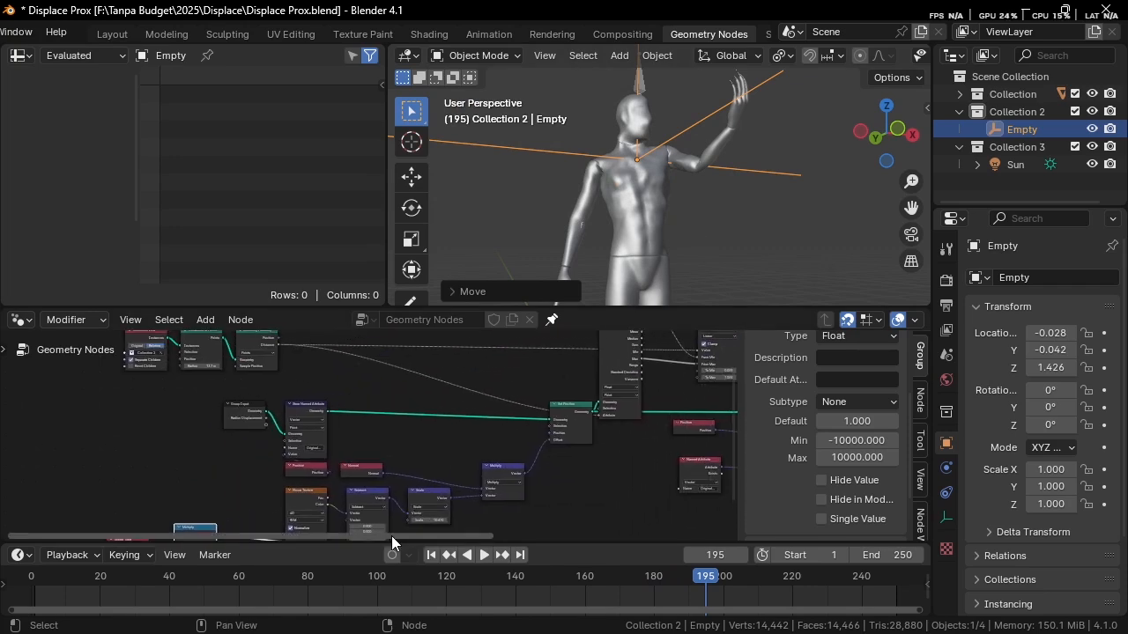
pyautogui.moveTo(500, 463); pyautogui.dragTo(337, 473, button='middle')
pyautogui.scroll(3, 512, 459)
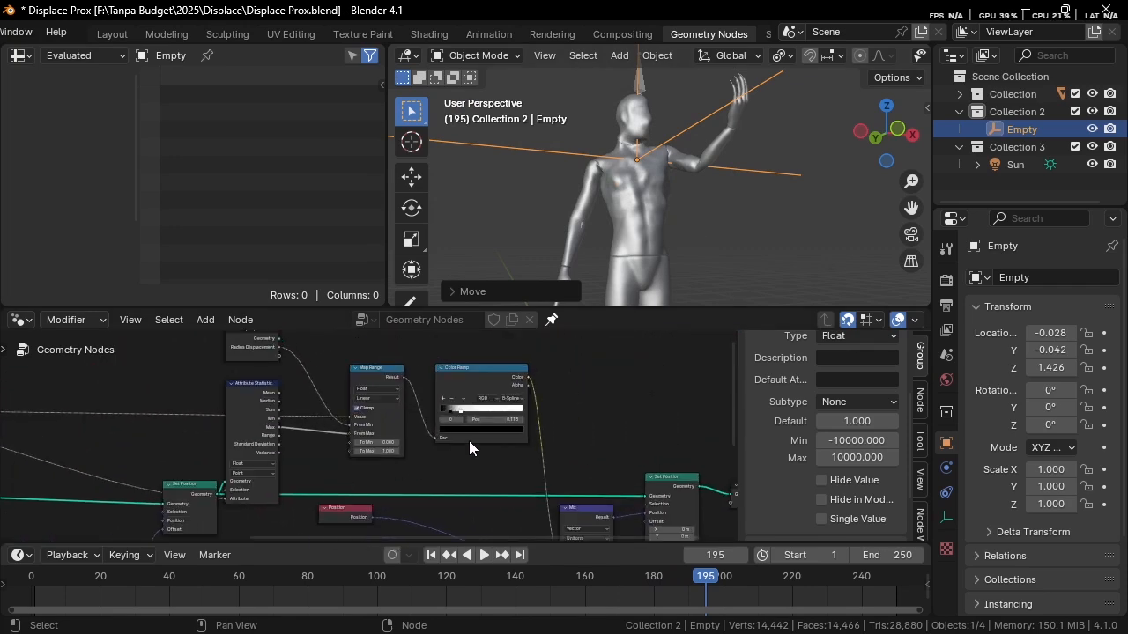
pyautogui.moveTo(490, 435)
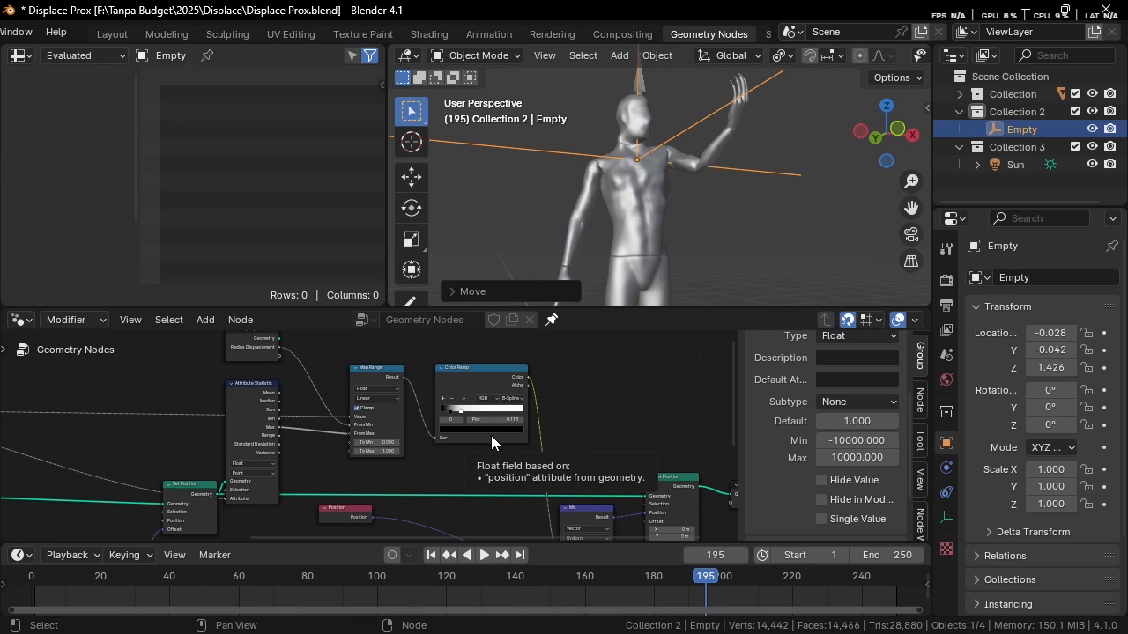
pyautogui.scroll(3, 431, 437)
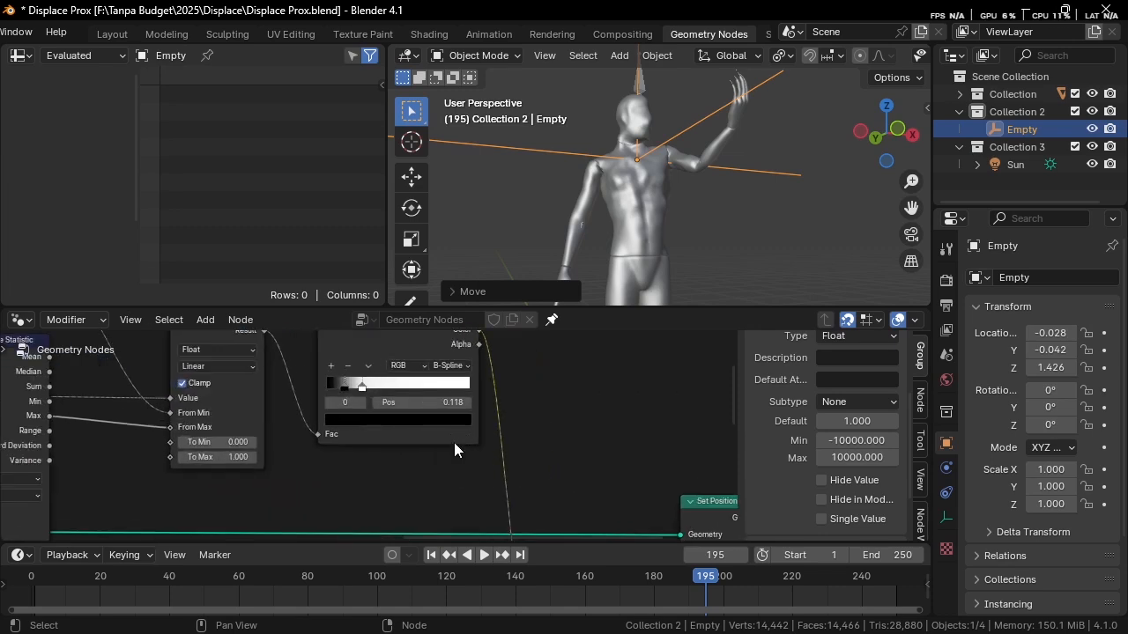
pyautogui.hotkey('shift', 'a')
pyautogui.click(478, 255)
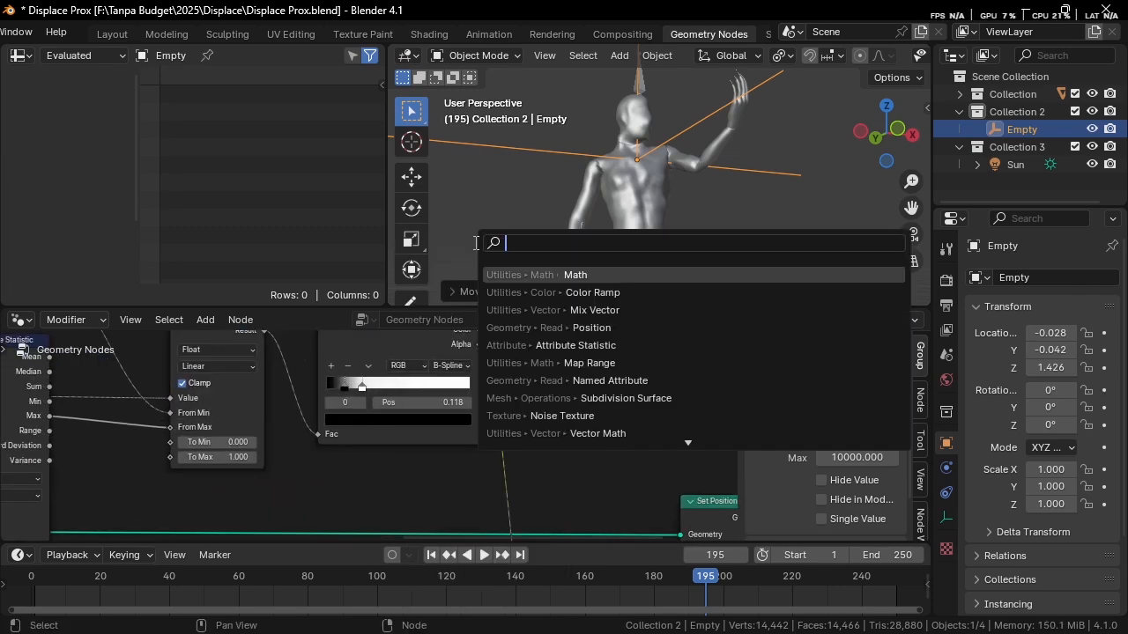
pyautogui.write('math')
pyautogui.press('Return')
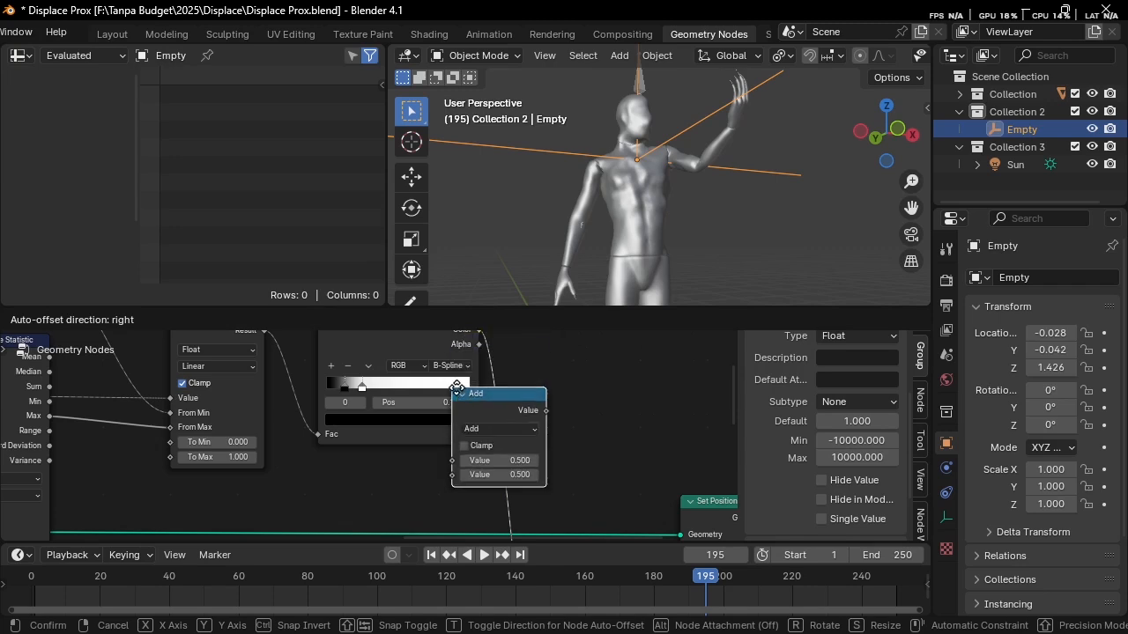
pyautogui.click(456, 387)
pyautogui.scroll(3, 521, 430)
pyautogui.click(611, 428)
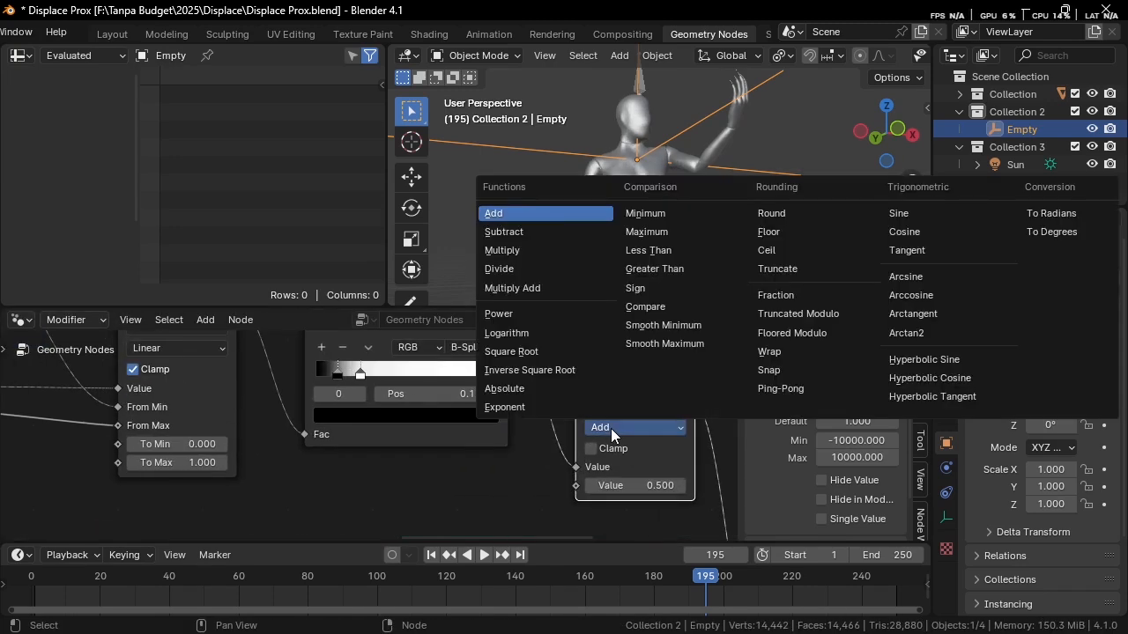
pyautogui.click(503, 252)
pyautogui.click(660, 487)
pyautogui.write('-1')
pyautogui.press('Return')
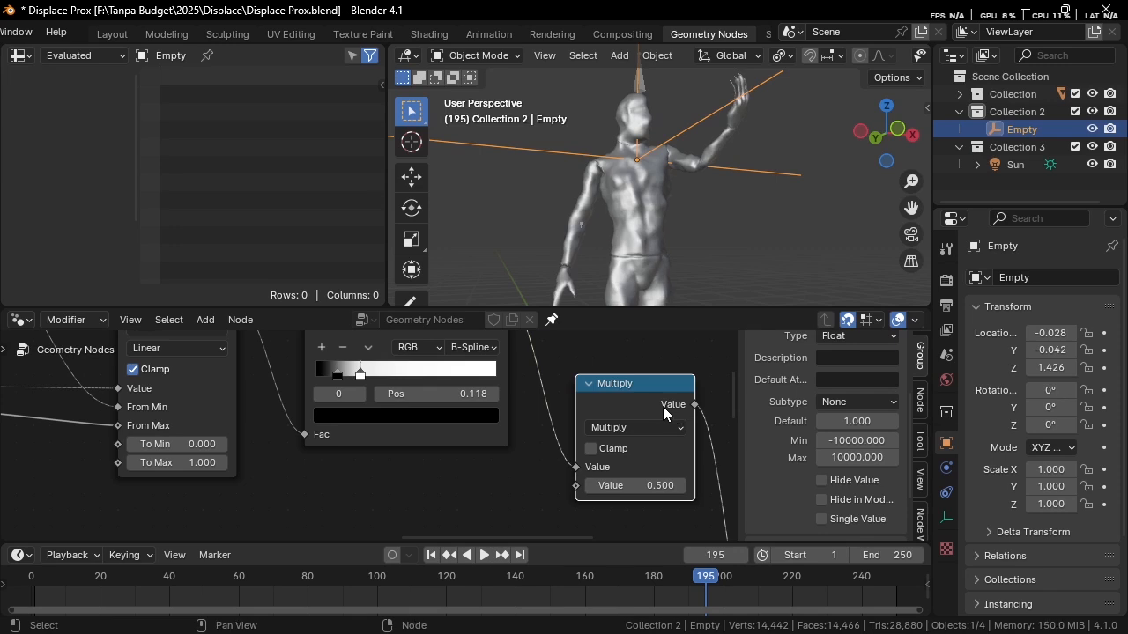
pyautogui.hotkey('ctrl', 'x')
# Step: Reverse the Map Range node's output by setting To Min to 1 and To Max to 0
pyautogui.scroll(-2, 529, 432)
pyautogui.scroll(3, 383, 460)
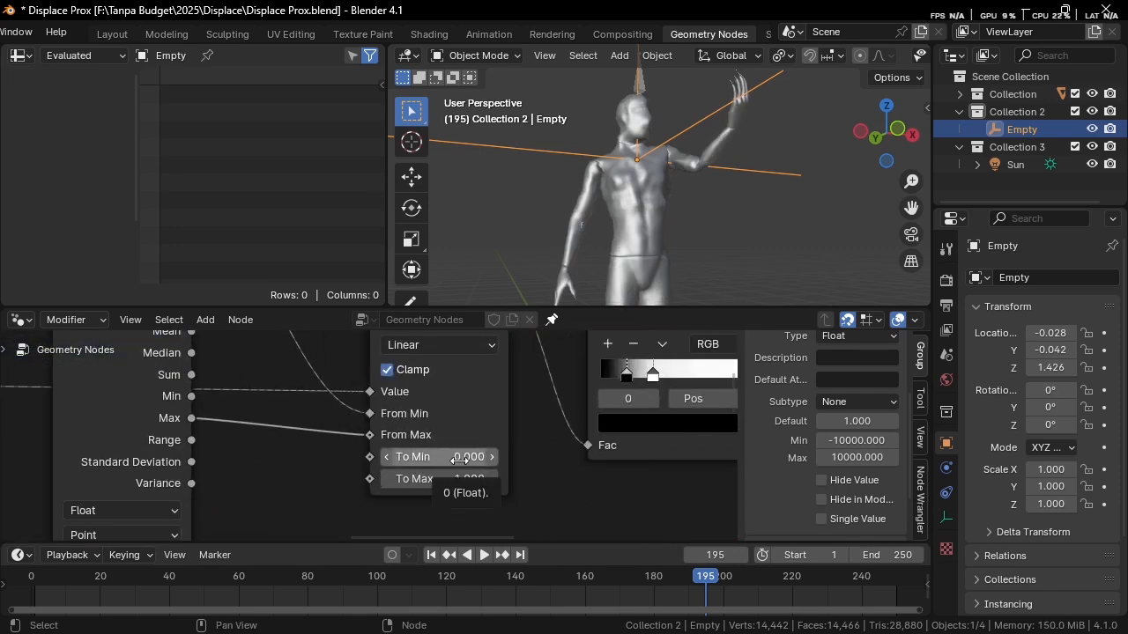
pyautogui.click(459, 460)
pyautogui.write('1')
pyautogui.press('Return')
pyautogui.click(491, 482)
pyautogui.write('0')
pyautogui.press('Return')
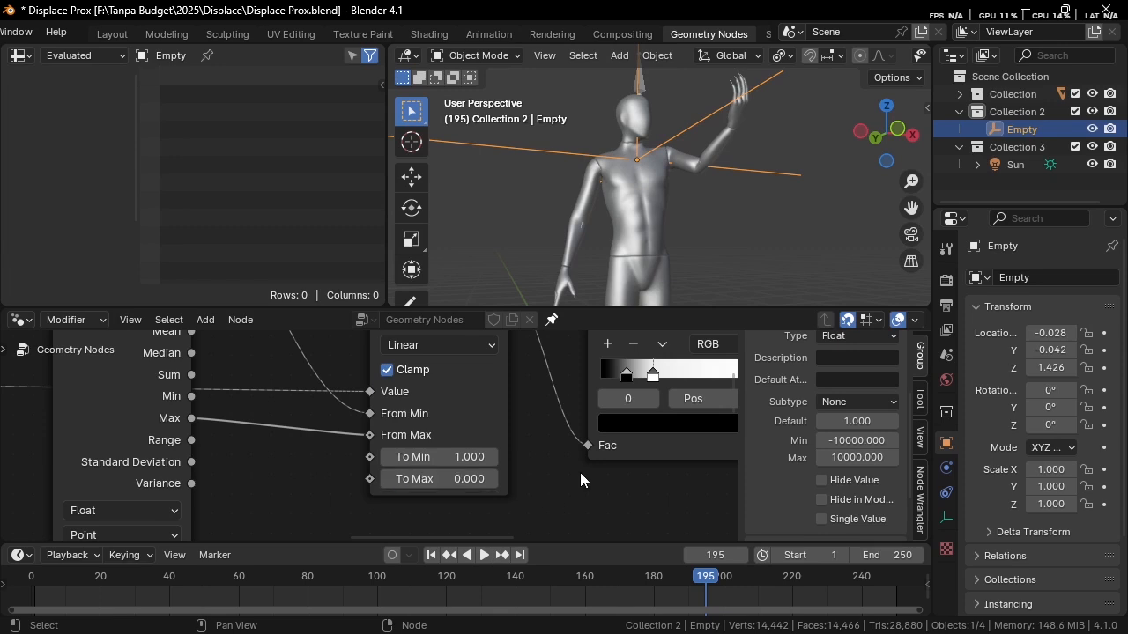
# Step: Move the empty to the abdomen at about 0.018, -0.005, 1.152, and shift the Color Ramp's black stop past the white one to about 0.47
pyautogui.press('g')
pyautogui.click(766, 236)
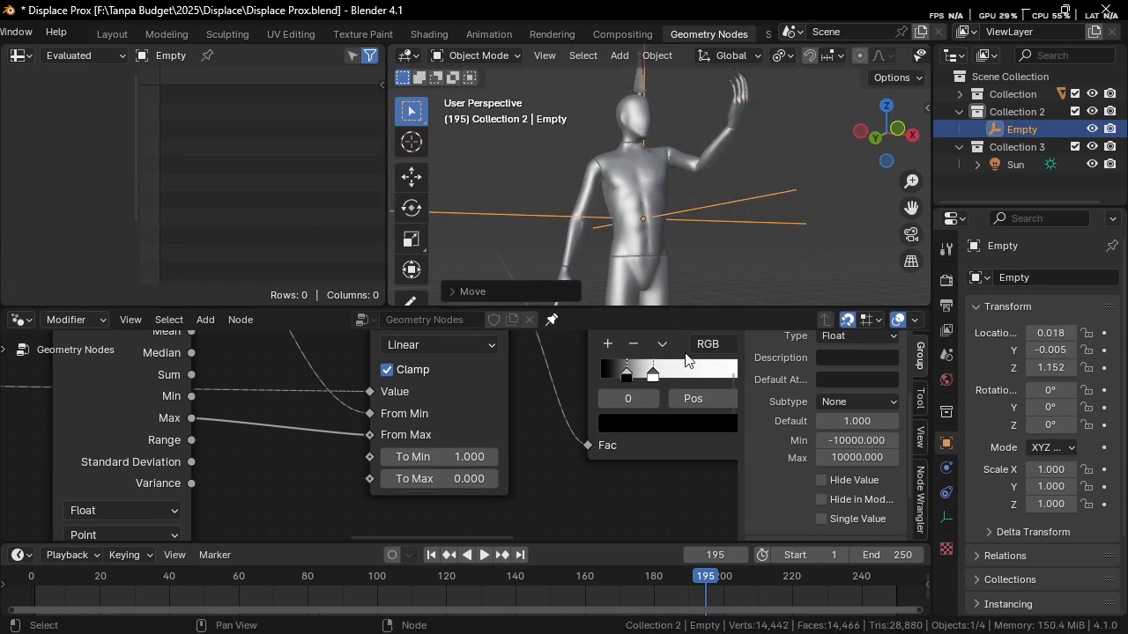
pyautogui.moveTo(683, 362); pyautogui.dragTo(609, 411, button='middle')
pyautogui.scroll(1, 579, 415)
pyautogui.moveTo(564, 416); pyautogui.dragTo(650, 420)
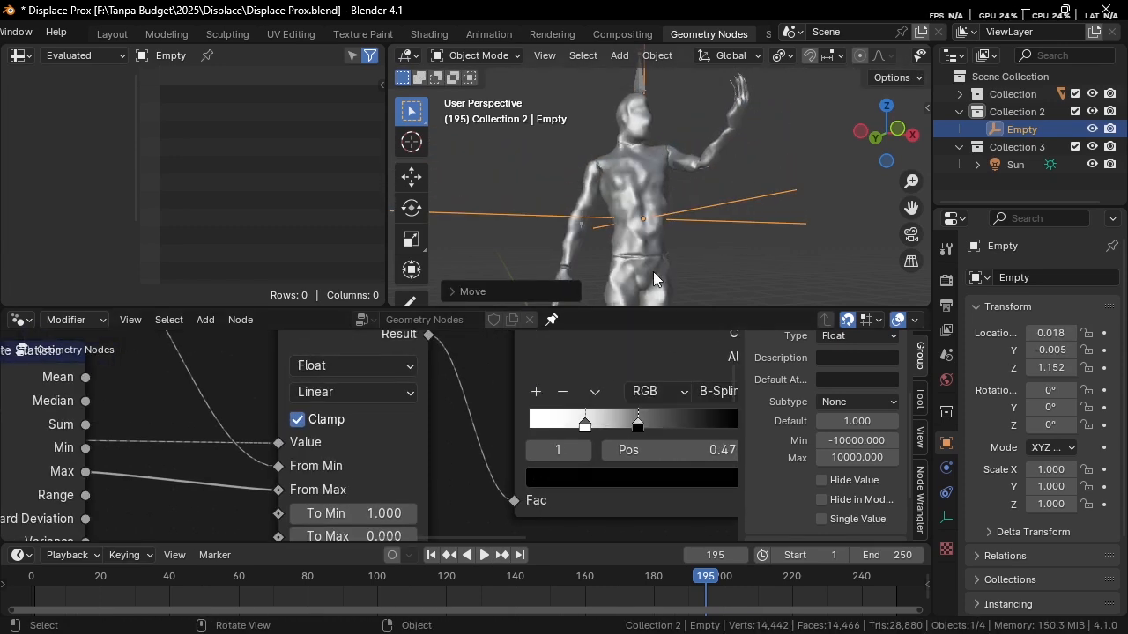
# Step: Tune the falloff by repositioning the empty to about 0.146, -0.064, 1.173 and setting the Color Ramp's white stop to 0.482, just before the black stop
pyautogui.press('g')
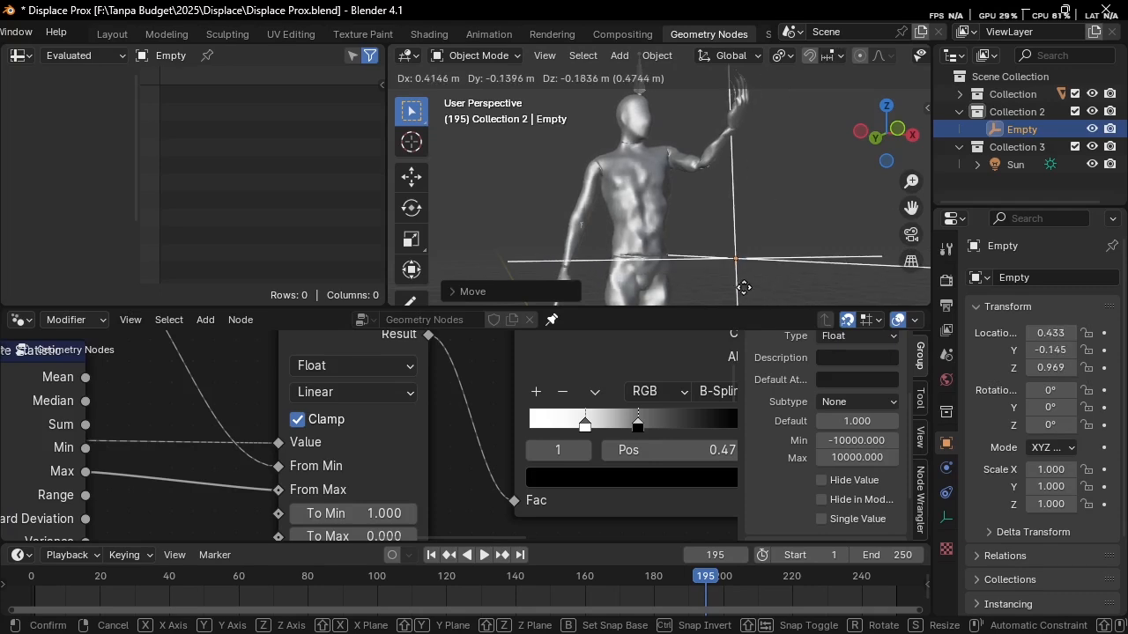
pyautogui.click(709, 276)
pyautogui.moveTo(644, 425); pyautogui.dragTo(674, 426)
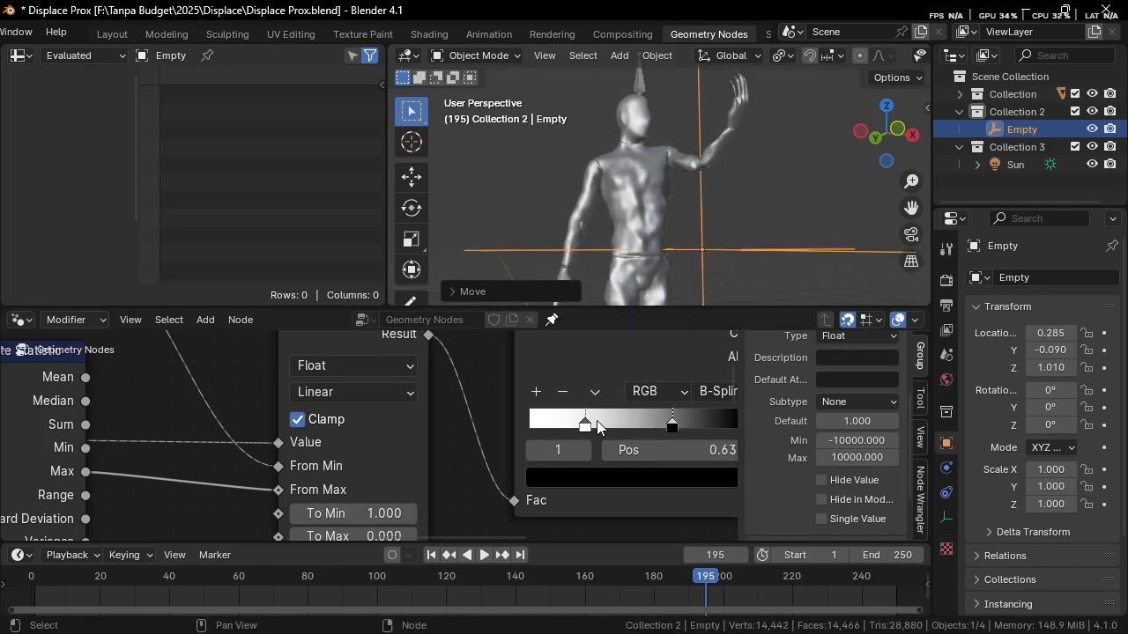
pyautogui.moveTo(597, 420); pyautogui.dragTo(676, 421)
pyautogui.press('g')
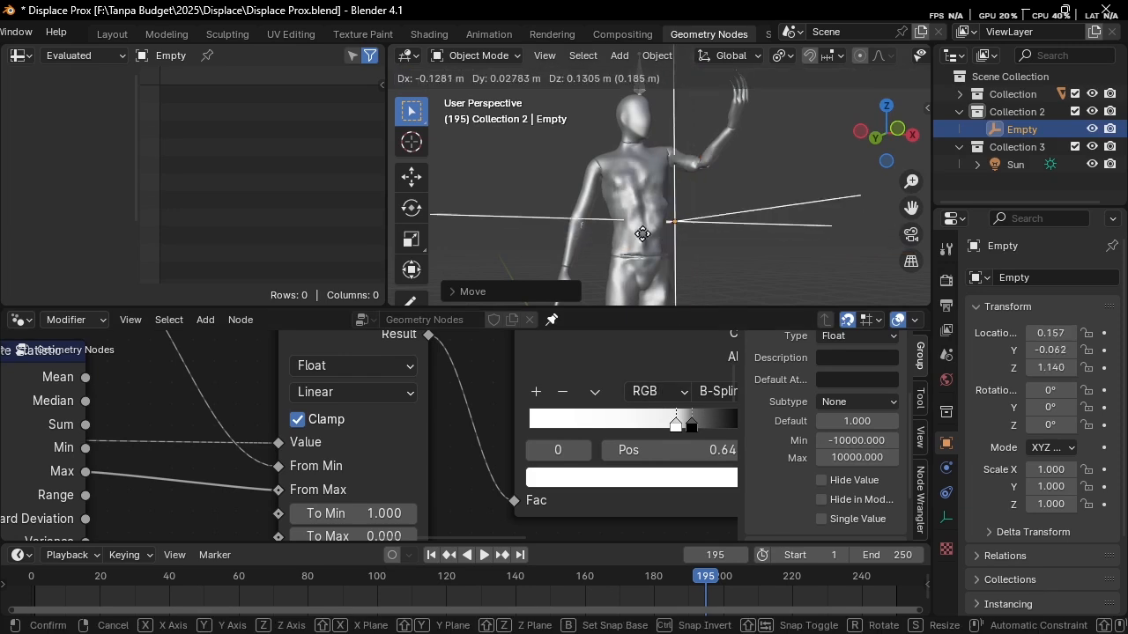
pyautogui.click(646, 227)
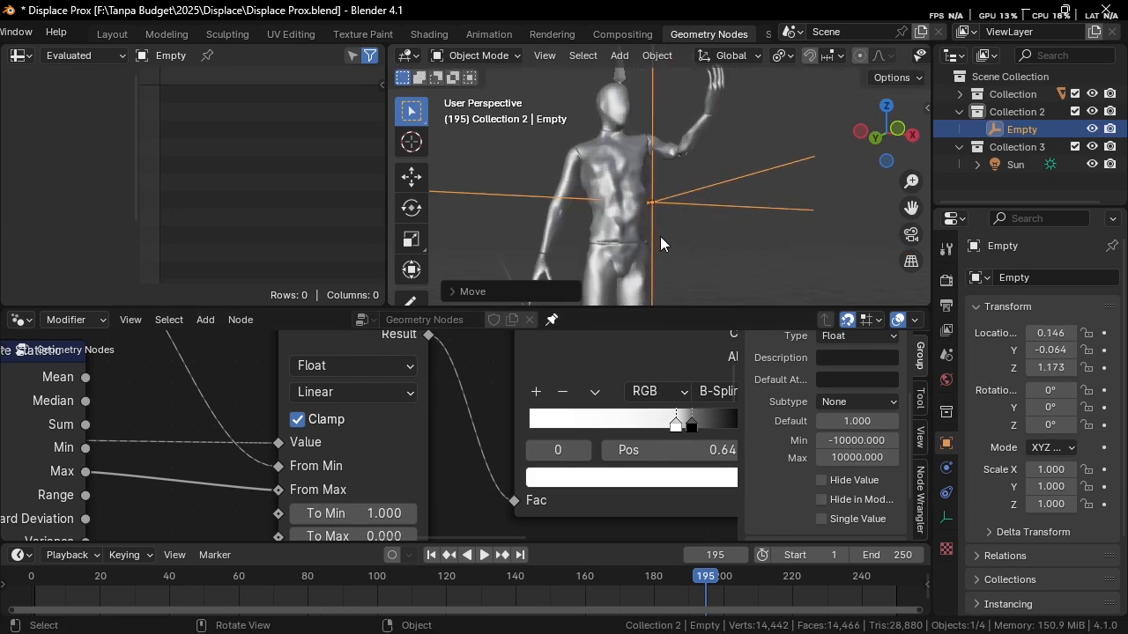
pyautogui.moveTo(675, 420); pyautogui.dragTo(636, 421)
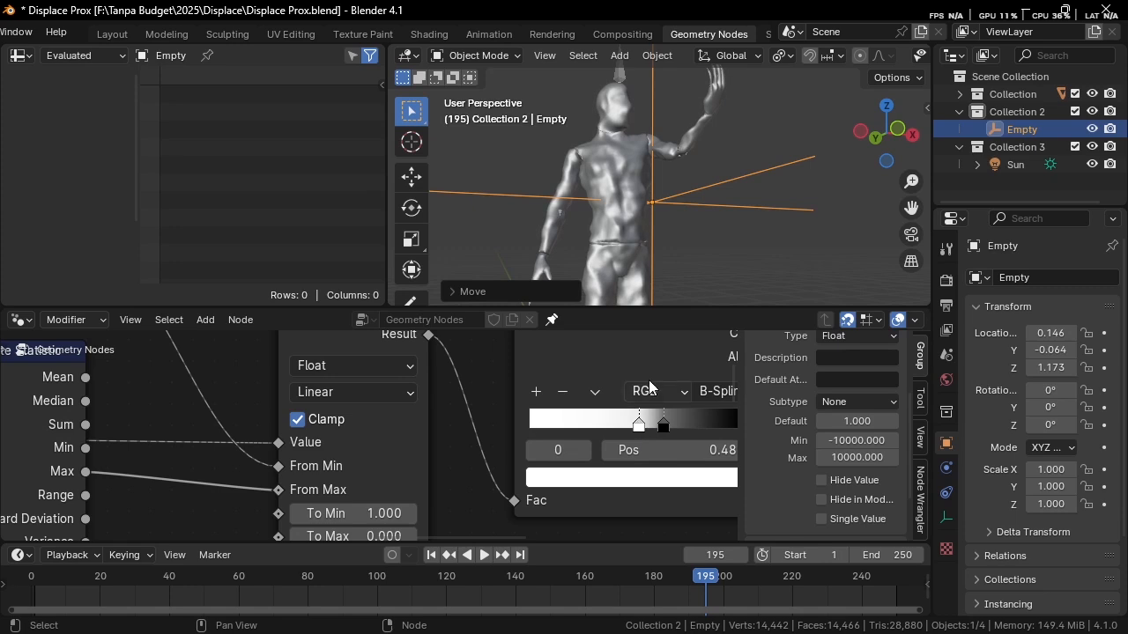
# Step: Move the empty beside the character's hip, at about 0.297, -0.103, 1.050
pyautogui.press('g')
pyautogui.click(686, 249)
pyautogui.scroll(-4, 678, 265)
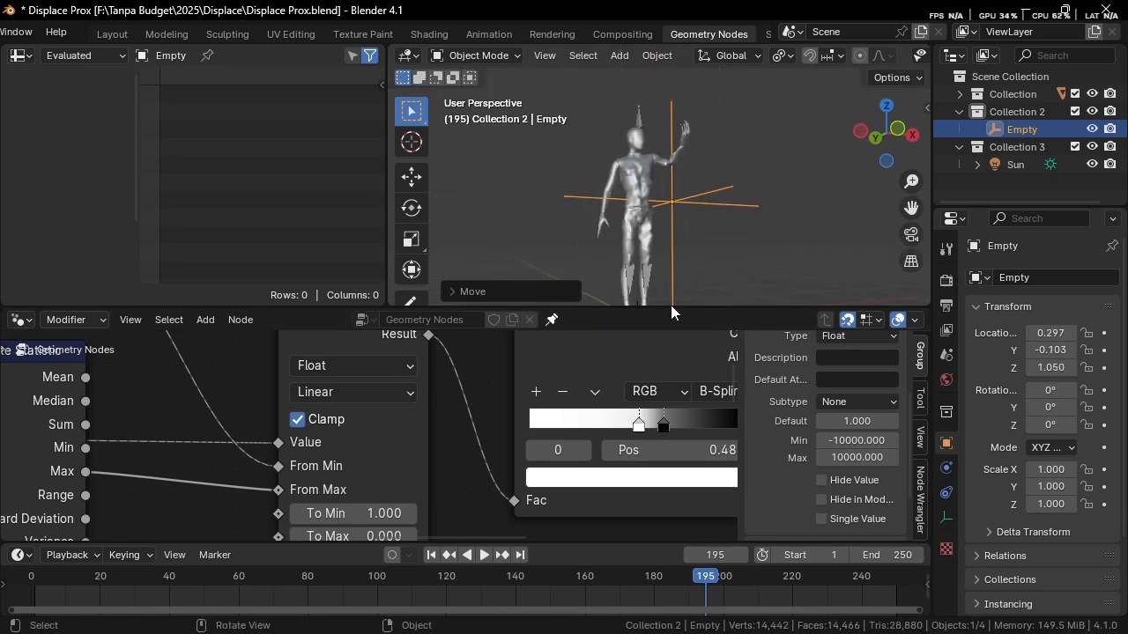
pyautogui.scroll(-1, 562, 418)
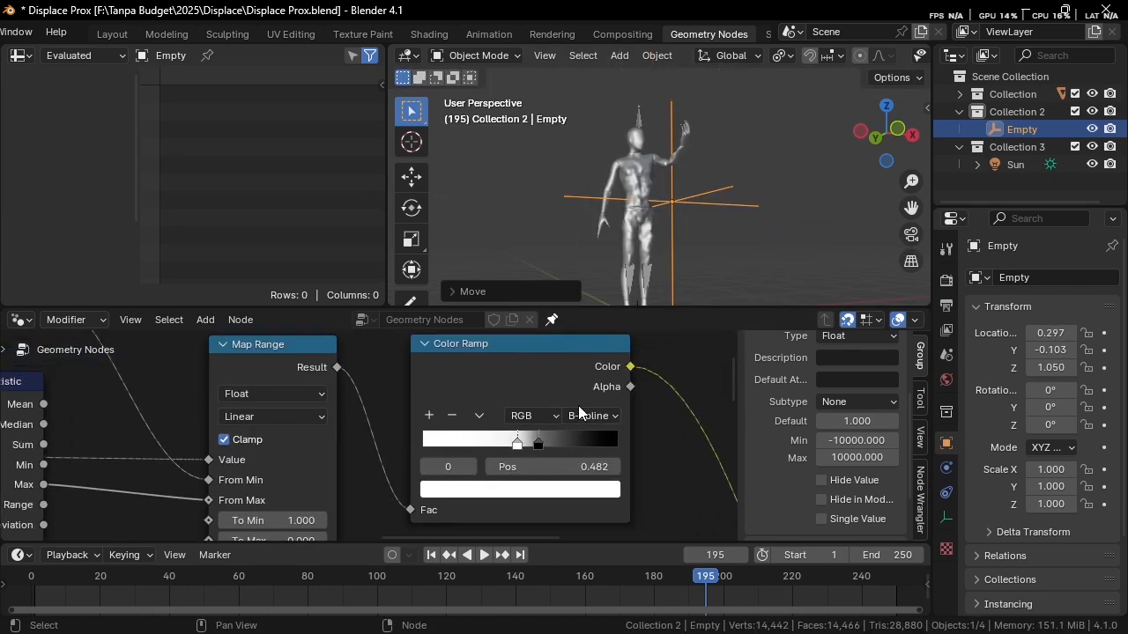
# Step: Add a Mix Color node beside the Group Input that sits above the Attribute Statistic node
pyautogui.moveTo(389, 480); pyautogui.dragTo(401, 437, button='middle')
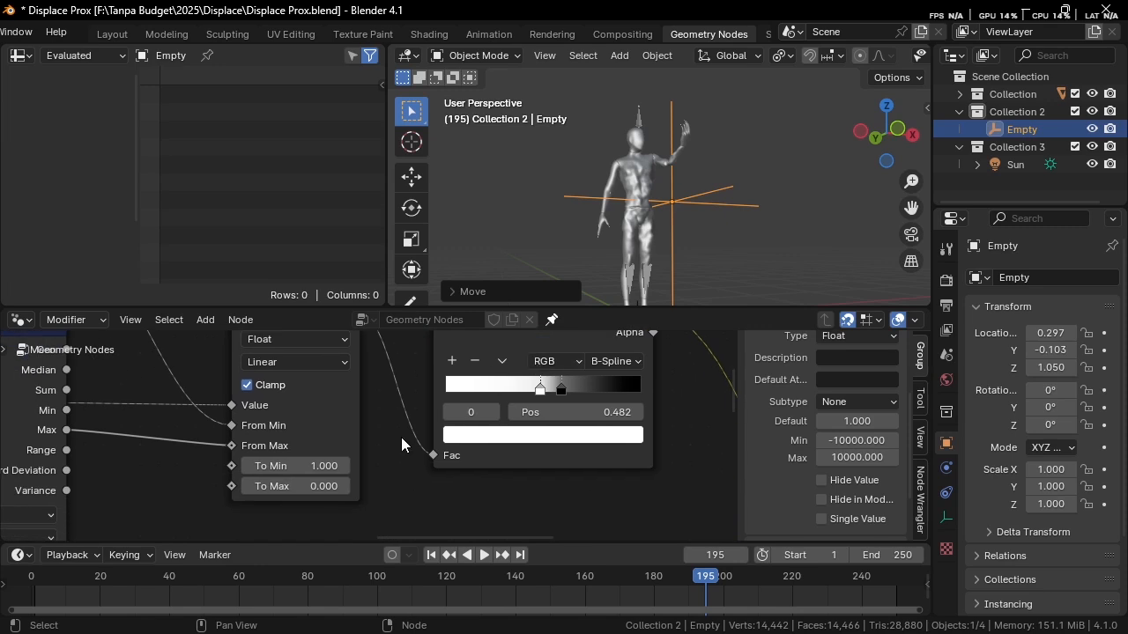
pyautogui.scroll(3, 642, 251)
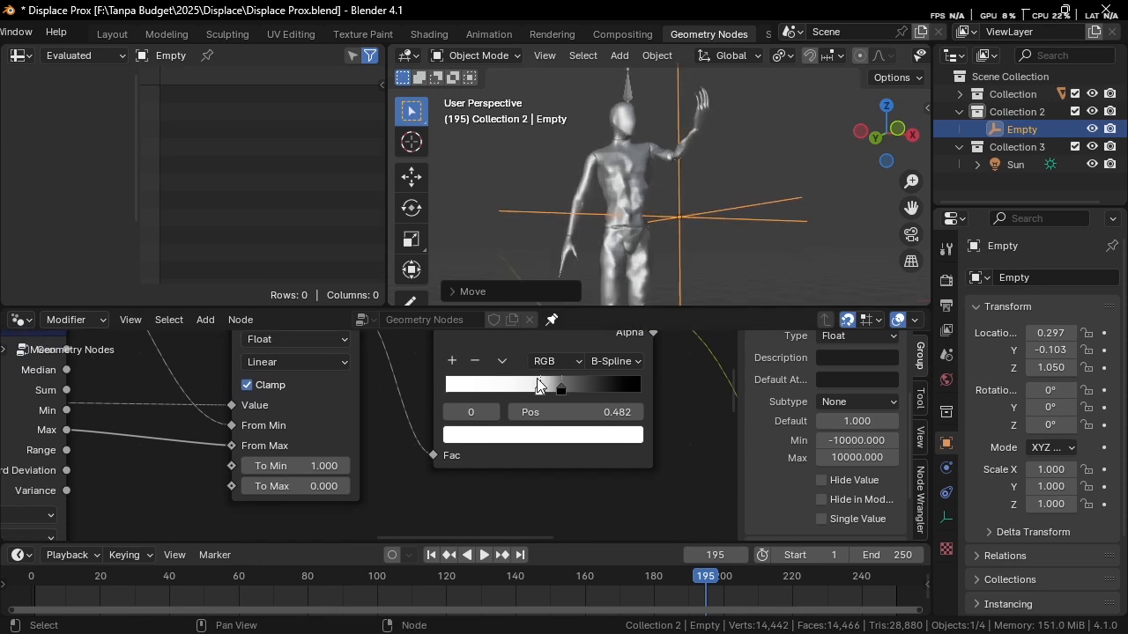
pyautogui.moveTo(392, 445); pyautogui.dragTo(496, 429, button='middle')
pyautogui.scroll(-1, 496, 429)
pyautogui.moveTo(426, 430); pyautogui.dragTo(445, 467, button='middle')
pyautogui.moveTo(371, 464); pyautogui.dragTo(482, 483, button='middle')
pyautogui.scroll(-1, 514, 426)
pyautogui.moveTo(422, 465); pyautogui.dragTo(568, 428, button='middle')
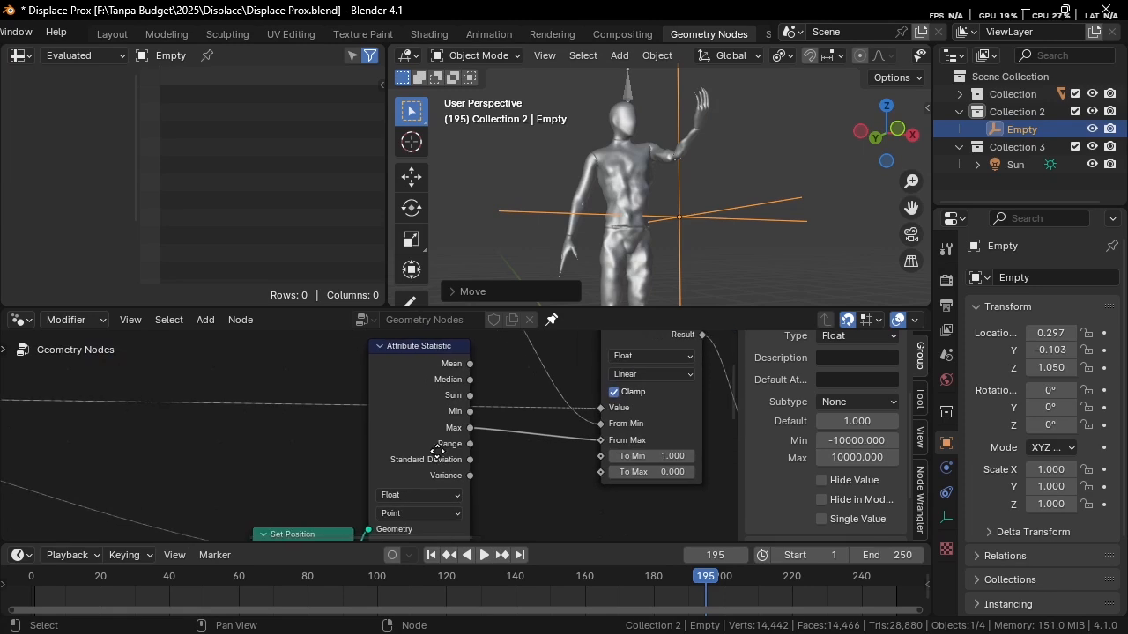
pyautogui.hotkey('shift', 'a')
pyautogui.click(279, 253)
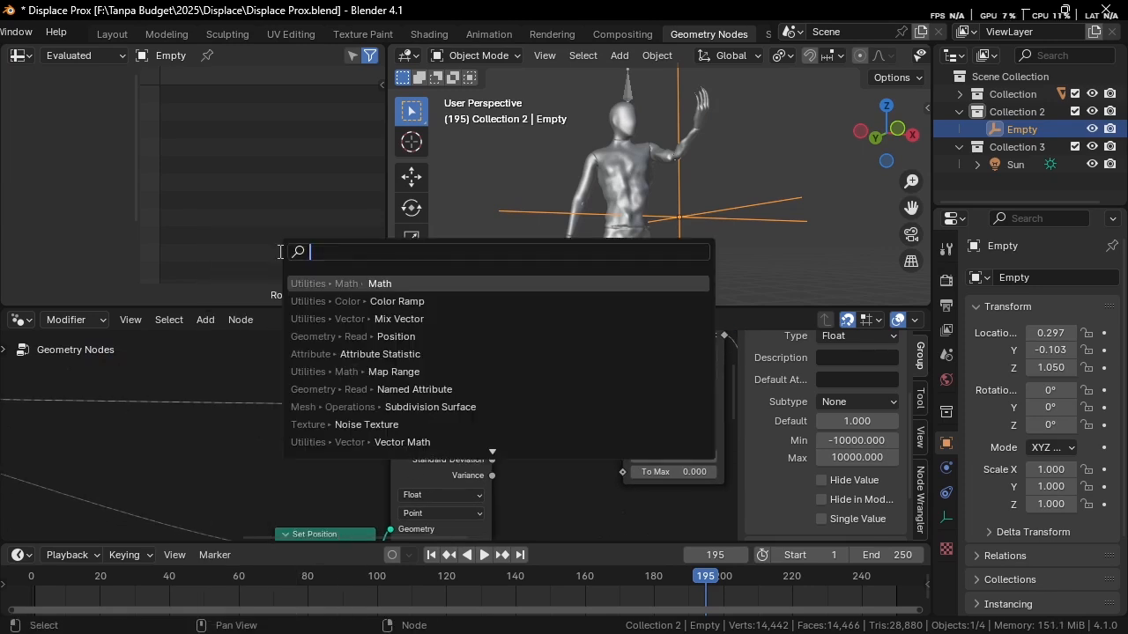
pyautogui.write('mix c')
pyautogui.press('BackSpace')
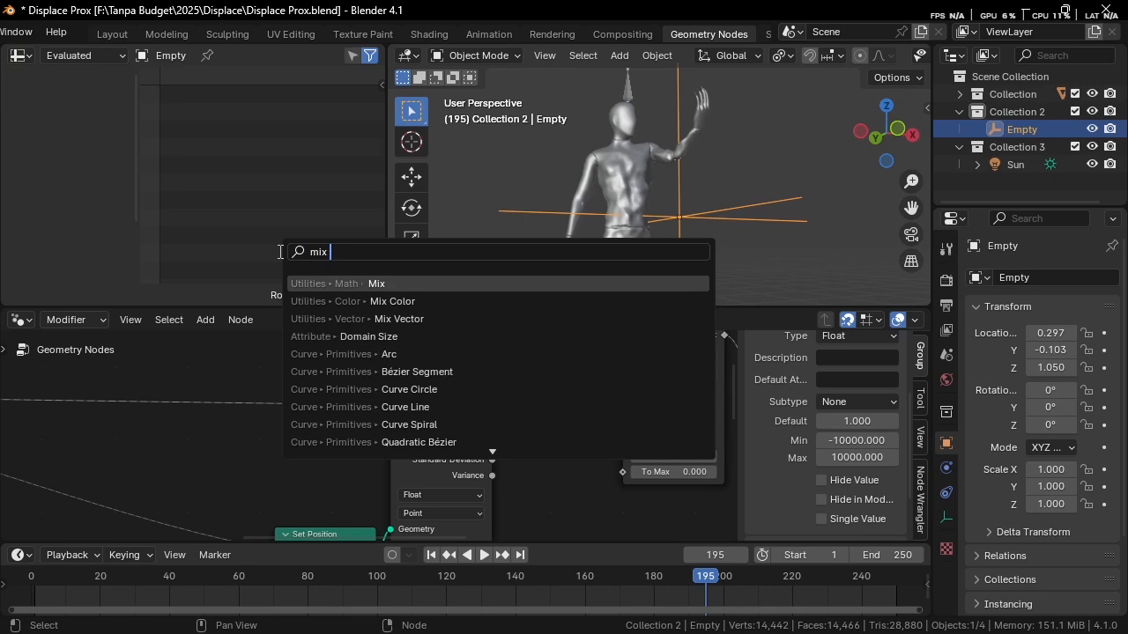
pyautogui.write('val')
pyautogui.press('BackSpace')
pyautogui.press('BackSpace')
pyautogui.press('BackSpace')
pyautogui.write('c')
pyautogui.press('Return')
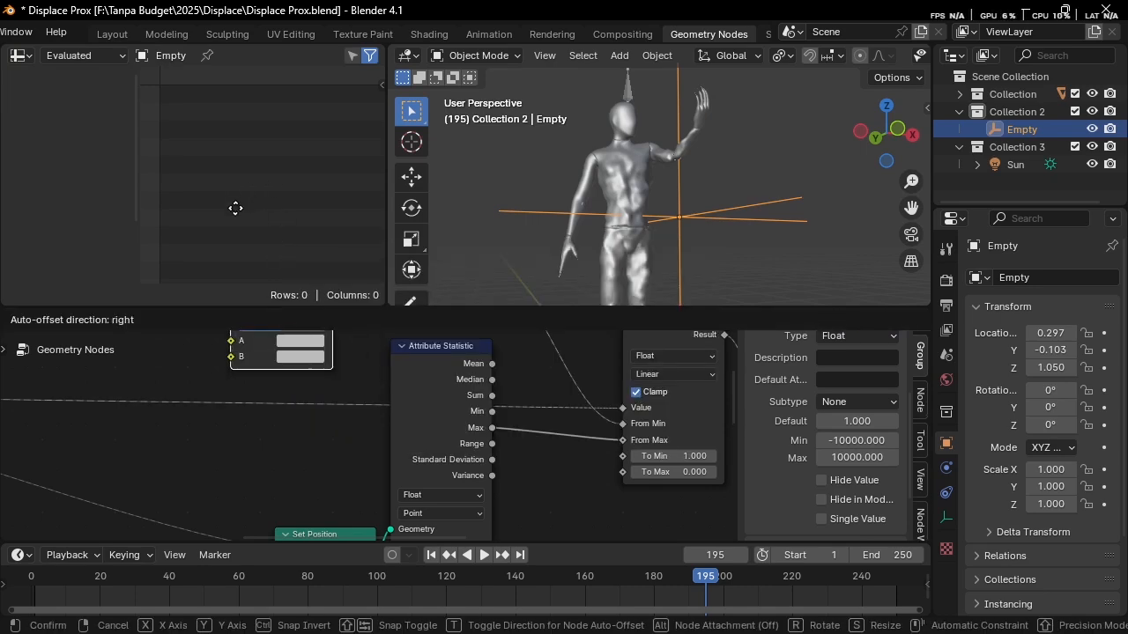
pyautogui.click(234, 208)
# Step: Change the new Mix node's data type to Float
pyautogui.scroll(1, 309, 414)
pyautogui.moveTo(285, 443); pyautogui.dragTo(282, 534, button='middle')
pyautogui.moveTo(267, 426); pyautogui.dragTo(253, 450, button='middle')
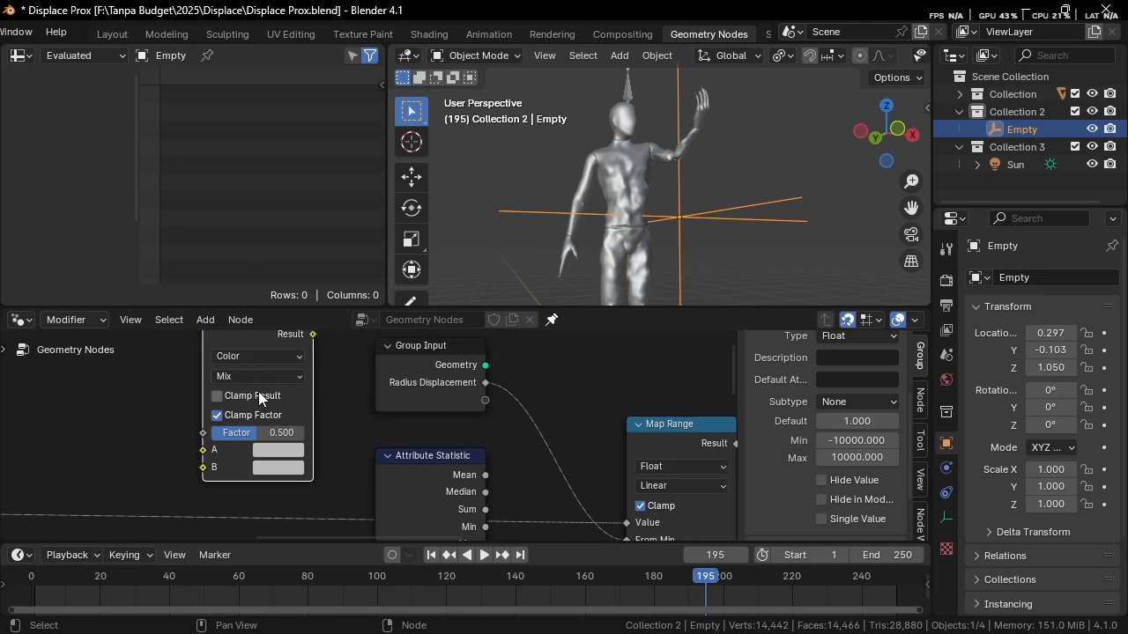
pyautogui.click(247, 374)
pyautogui.click(249, 375)
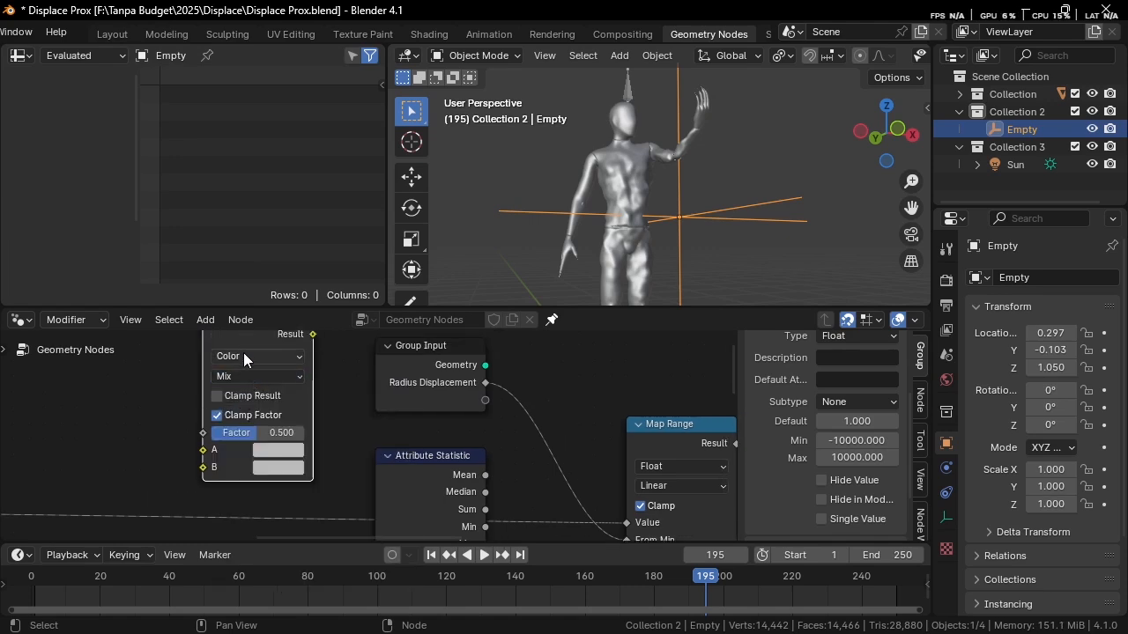
pyautogui.click(243, 355)
pyautogui.click(246, 397)
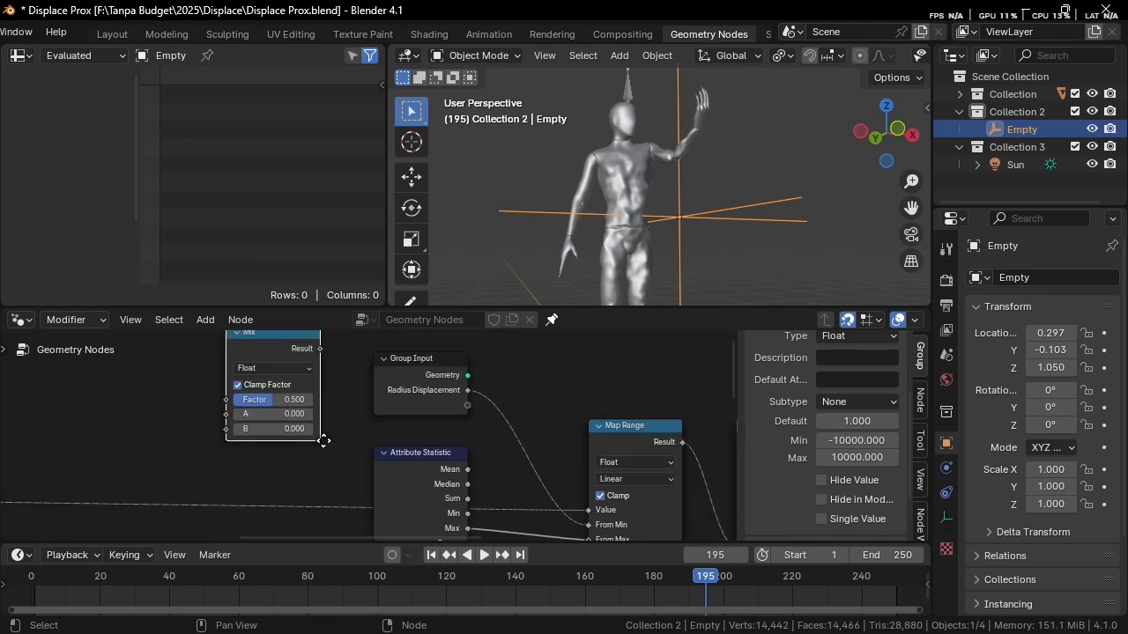
# Step: Set the Mix node's A value to 1 and its B value to 0
pyautogui.scroll(1, 464, 423)
pyautogui.click(278, 416)
pyautogui.write('1')
pyautogui.press('Return')
pyautogui.click(266, 429)
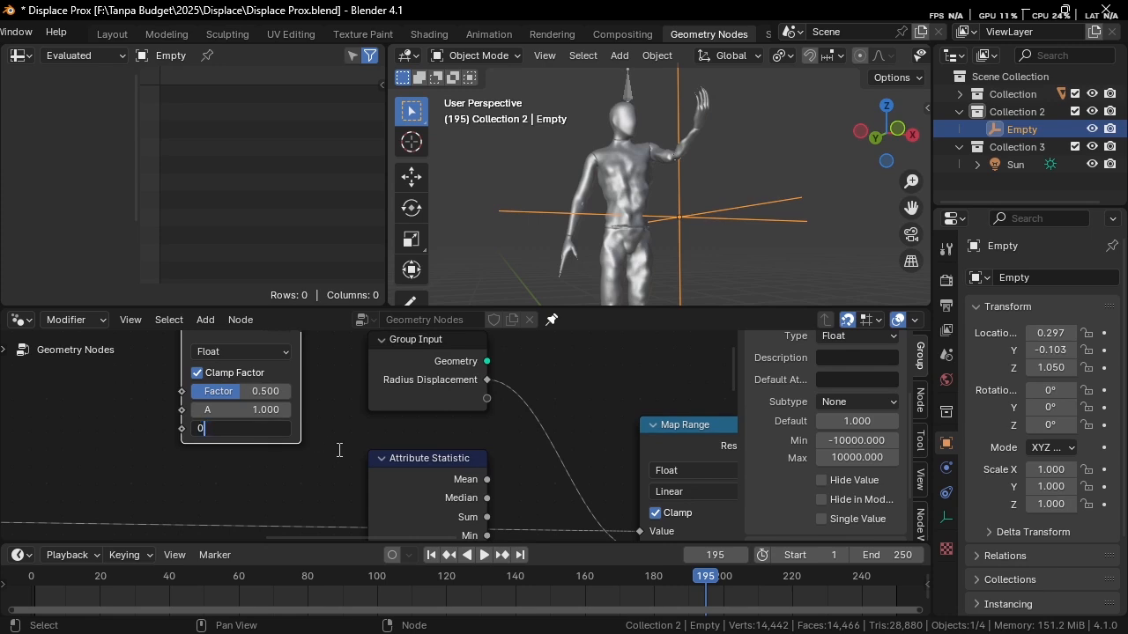
pyautogui.write('0')
pyautogui.press('Return')
# Step: Link the Mix node's Result to the Map Range node's To Min and set the Mix Factor to 0
pyautogui.scroll(-2, 326, 443)
pyautogui.moveTo(305, 361); pyautogui.dragTo(551, 420)
pyautogui.moveTo(414, 402); pyautogui.dragTo(470, 515, button='middle')
pyautogui.scroll(1, 364, 478)
pyautogui.moveTo(308, 382); pyautogui.dragTo(269, 382)
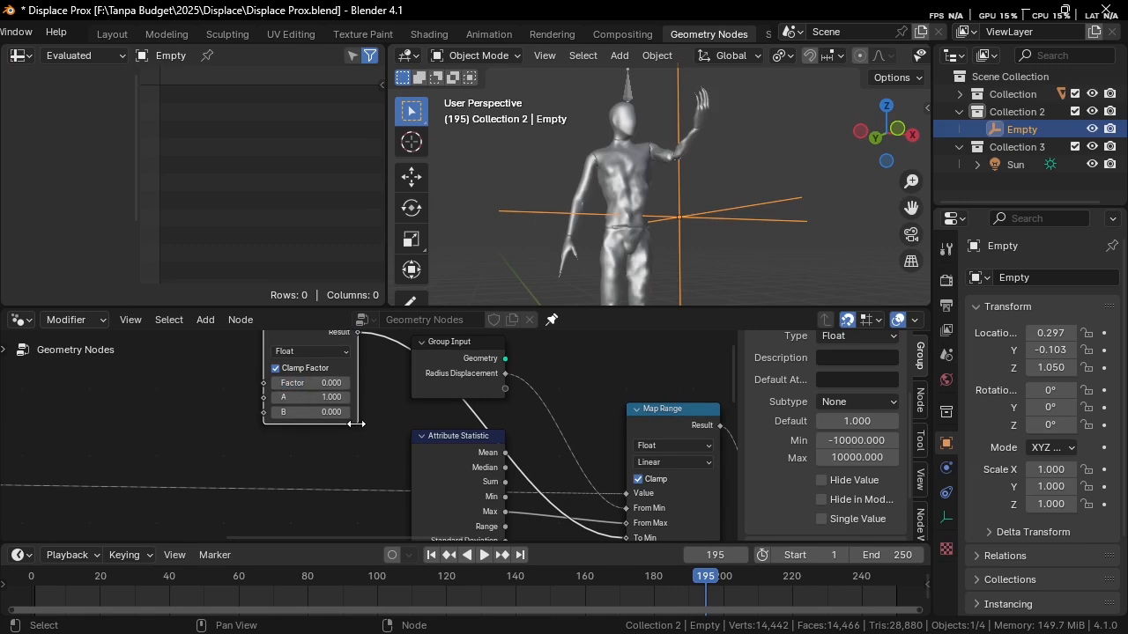
# Step: Duplicate the Mix node, place the copy beside the original, and link its Result to the Map Range node's To Max
pyautogui.scroll(-5, 356, 414)
pyautogui.hotkey('shift', 'd')
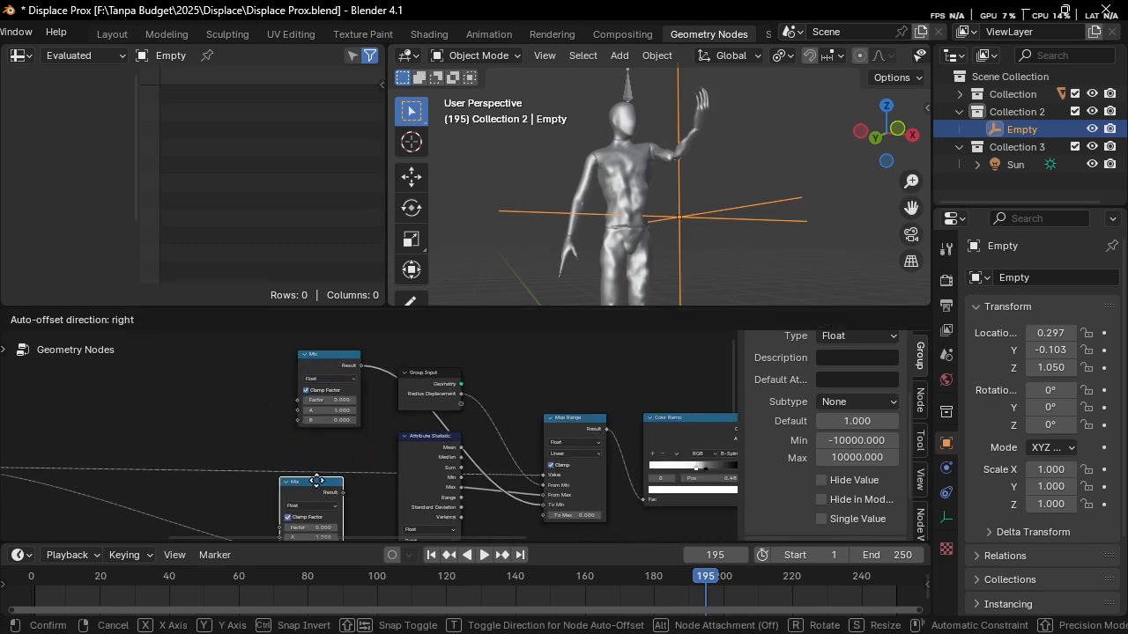
pyautogui.click(257, 388)
pyautogui.moveTo(287, 392); pyautogui.dragTo(543, 458)
pyautogui.moveTo(417, 449); pyautogui.dragTo(540, 535, button='middle')
pyautogui.scroll(3, 541, 374)
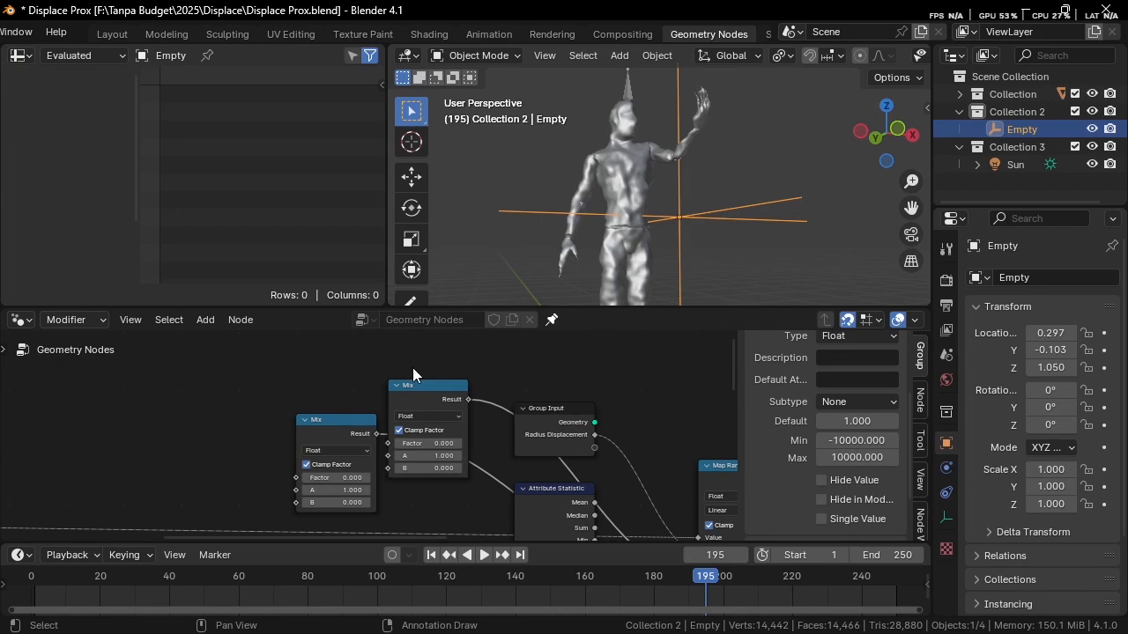
# Step: Reposition the upper Mix node in line above the other one and place a duplicate Mix node ahead of both
pyautogui.moveTo(416, 387); pyautogui.dragTo(321, 410)
pyautogui.moveTo(341, 422); pyautogui.dragTo(405, 386, button='middle')
pyautogui.scroll(2, 414, 384)
pyautogui.hotkey('shift', 'd')
pyautogui.click(164, 467)
pyautogui.moveTo(195, 446); pyautogui.dragTo(239, 390, button='middle')
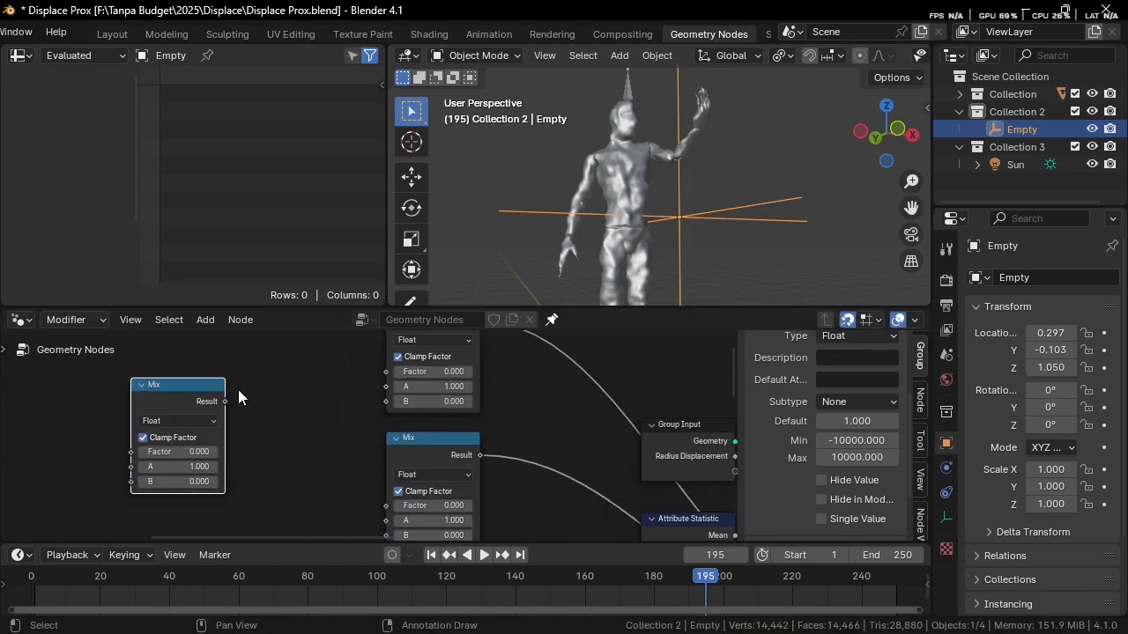
# Step: Link the new Mix node's Result to the Factor inputs of both existing Mix nodes
pyautogui.moveTo(225, 401); pyautogui.dragTo(372, 373)
pyautogui.scroll(1, 375, 407)
pyautogui.moveTo(210, 423); pyautogui.dragTo(339, 416, button='middle')
pyautogui.moveTo(319, 407); pyautogui.dragTo(507, 373)
pyautogui.moveTo(416, 539); pyautogui.dragTo(412, 449, button='middle')
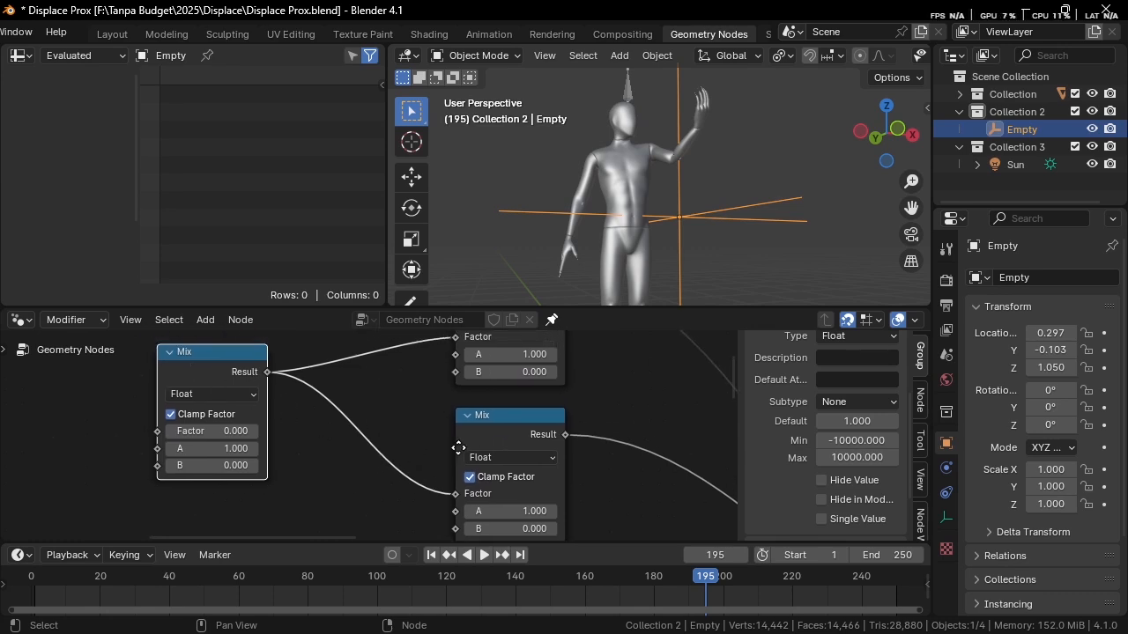
# Step: Set the lower Mix node's A value to 0 and its B value to 1
pyautogui.moveTo(461, 454)
pyautogui.mouseDown(button='middle')
pyautogui.moveTo(506, 446)
pyautogui.moveTo(481, 456)
pyautogui.mouseUp(button='middle')
pyautogui.moveTo(490, 513); pyautogui.dragTo(430, 485, button='middle')
pyautogui.click(432, 485)
pyautogui.write('0')
pyautogui.press('Return')
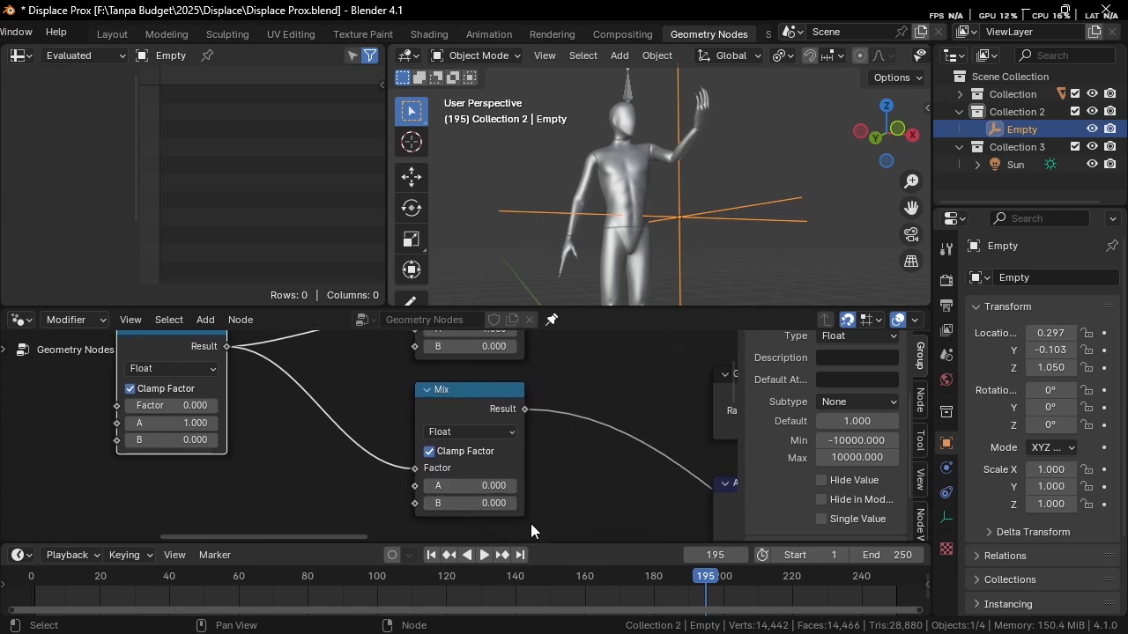
pyautogui.click(471, 503)
pyautogui.write('1')
pyautogui.press('Return')
pyautogui.scroll(-2, 572, 504)
pyautogui.moveTo(572, 504); pyautogui.dragTo(516, 498, button='middle')
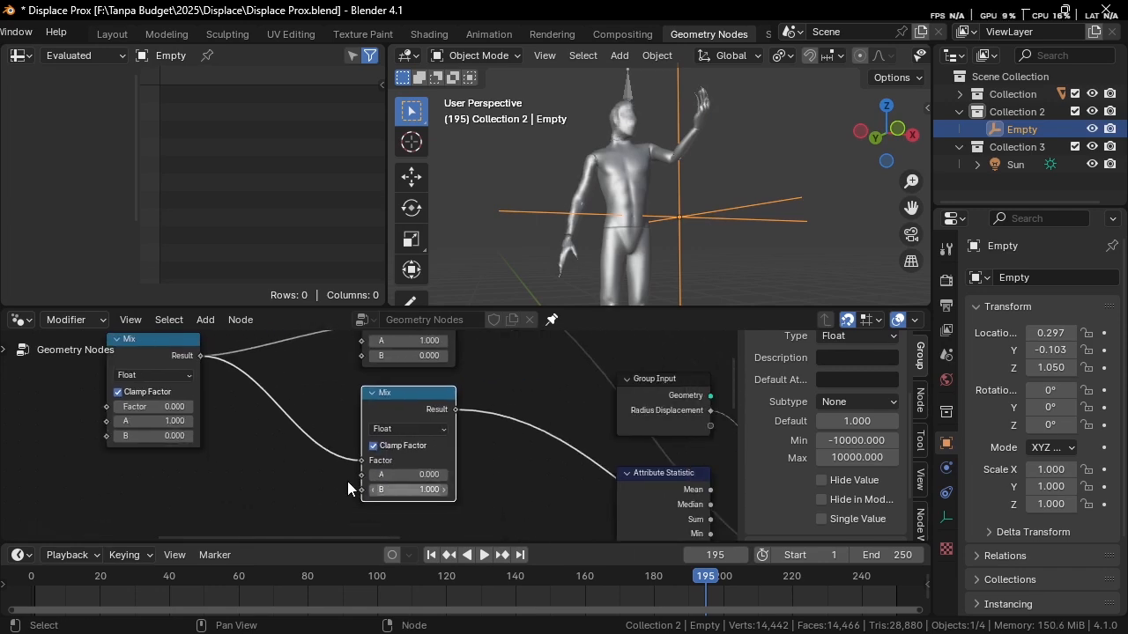
# Step: Keep the driving Mix node's Factor at 0 and move the Empty out past the character's lowered arm
pyautogui.scroll(1, 177, 397)
pyautogui.moveTo(159, 403); pyautogui.dragTo(94, 404)
pyautogui.press('g')
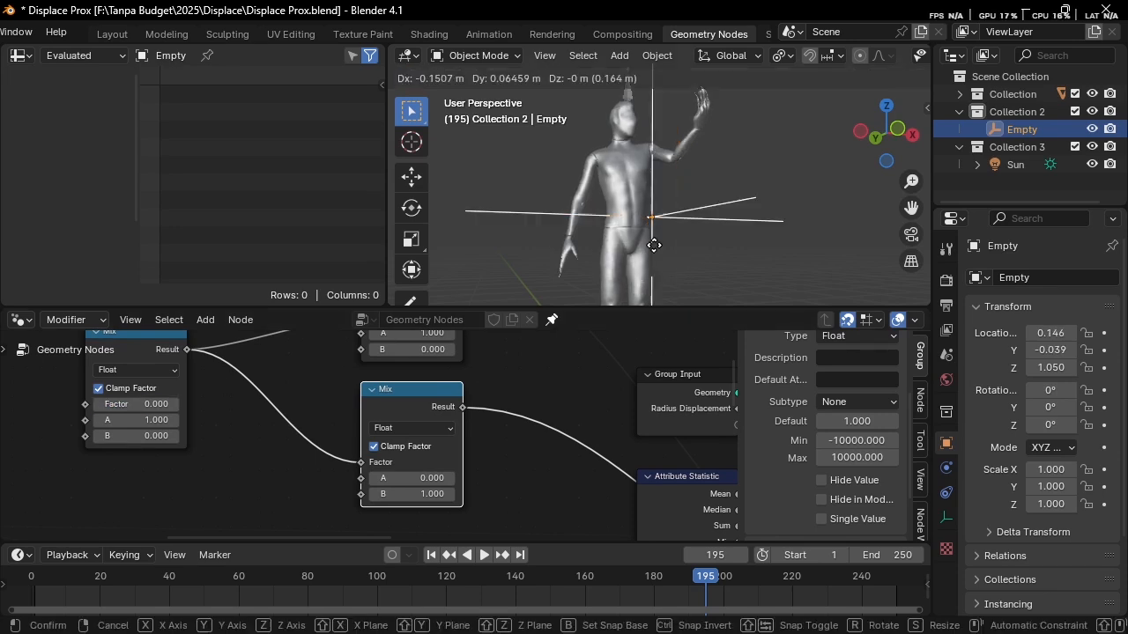
pyautogui.click(534, 241)
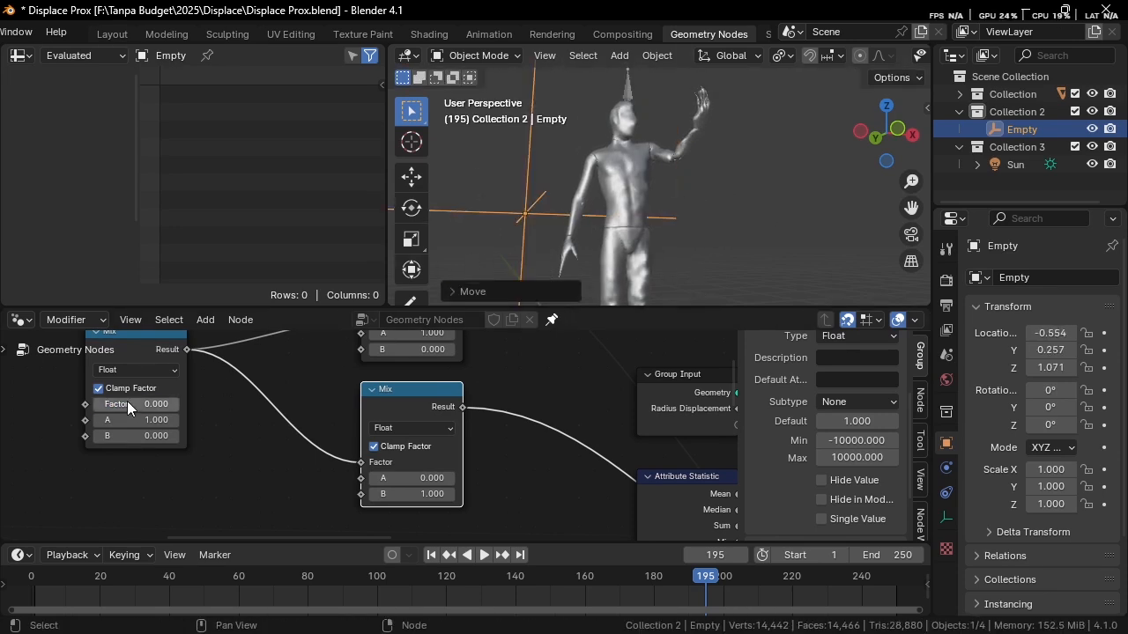
# Step: Set the driving Mix node's Factor to 1 and move the Empty back beside the character's waist
pyautogui.moveTo(123, 403); pyautogui.dragTo(213, 403)
pyautogui.press('g')
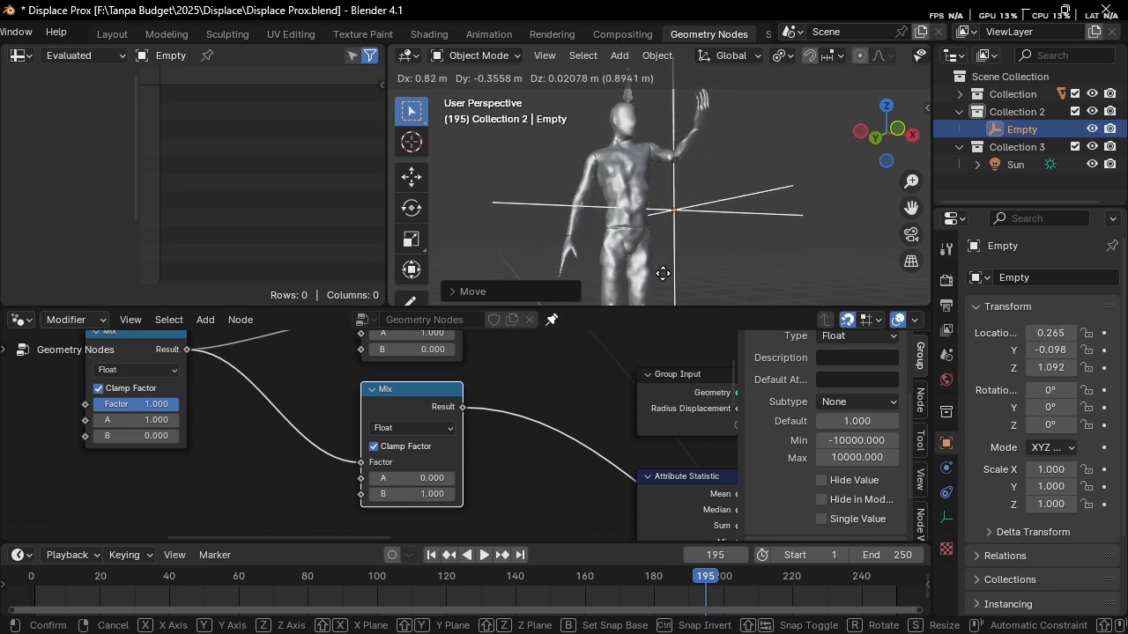
pyautogui.click(678, 251)
# Step: Duplicate the Group Input node ahead of the driving Mix node and expose that Mix node's Factor as a new group input
pyautogui.scroll(-8, 352, 412)
pyautogui.moveTo(471, 412); pyautogui.dragTo(494, 409, button='middle')
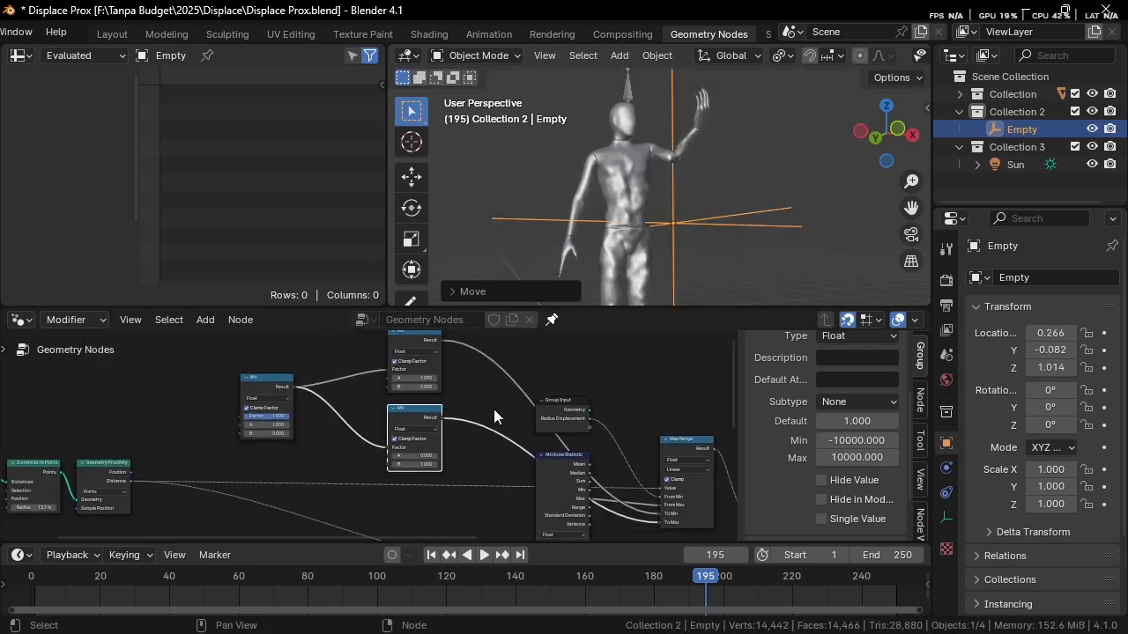
pyautogui.scroll(4, 529, 411)
pyautogui.click(624, 419)
pyautogui.hotkey('shift', 'd')
pyautogui.click(93, 418)
pyautogui.scroll(5, 242, 460)
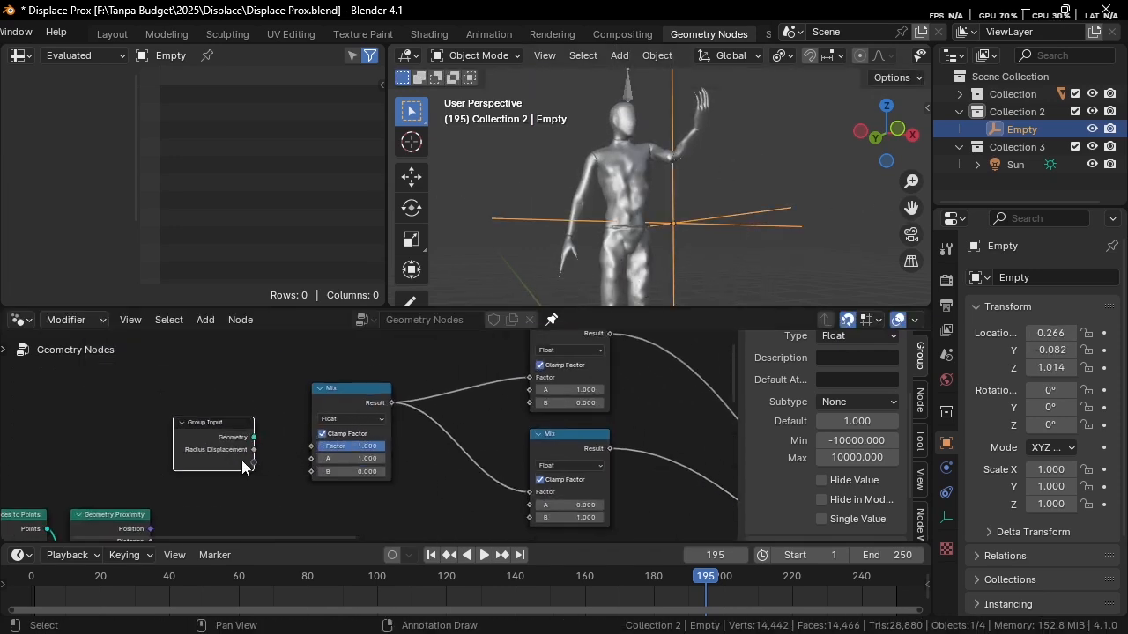
pyautogui.moveTo(154, 484); pyautogui.dragTo(261, 454)
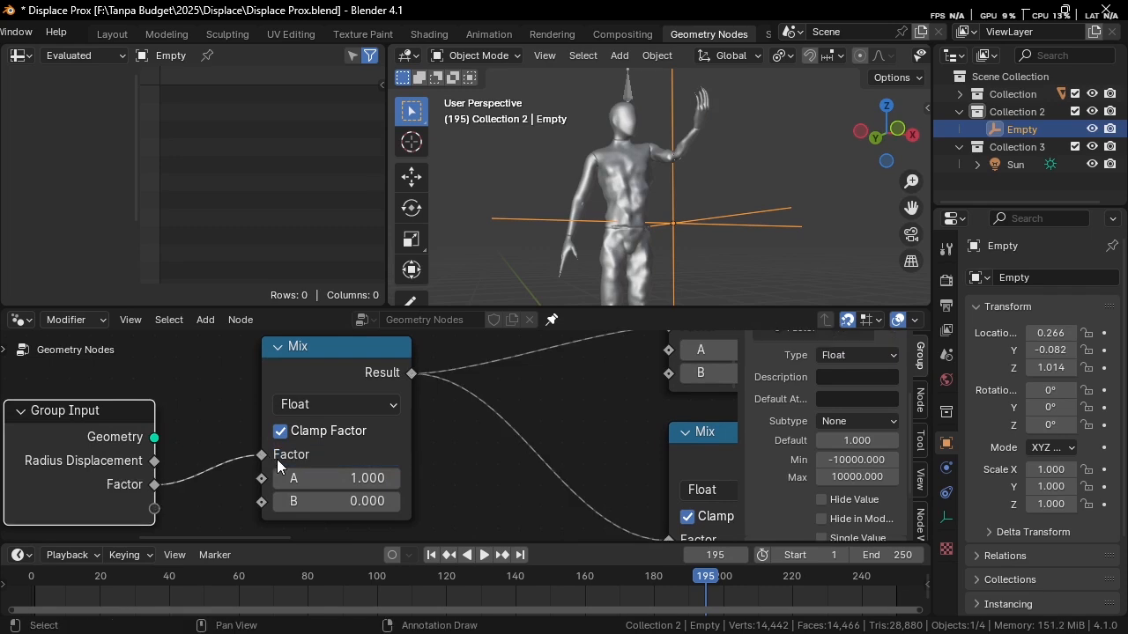
# Step: Rename the Factor group input as Invert and set Invert to 0.700 in the character's Geometry Nodes modifier
pyautogui.scroll(2, 890, 440)
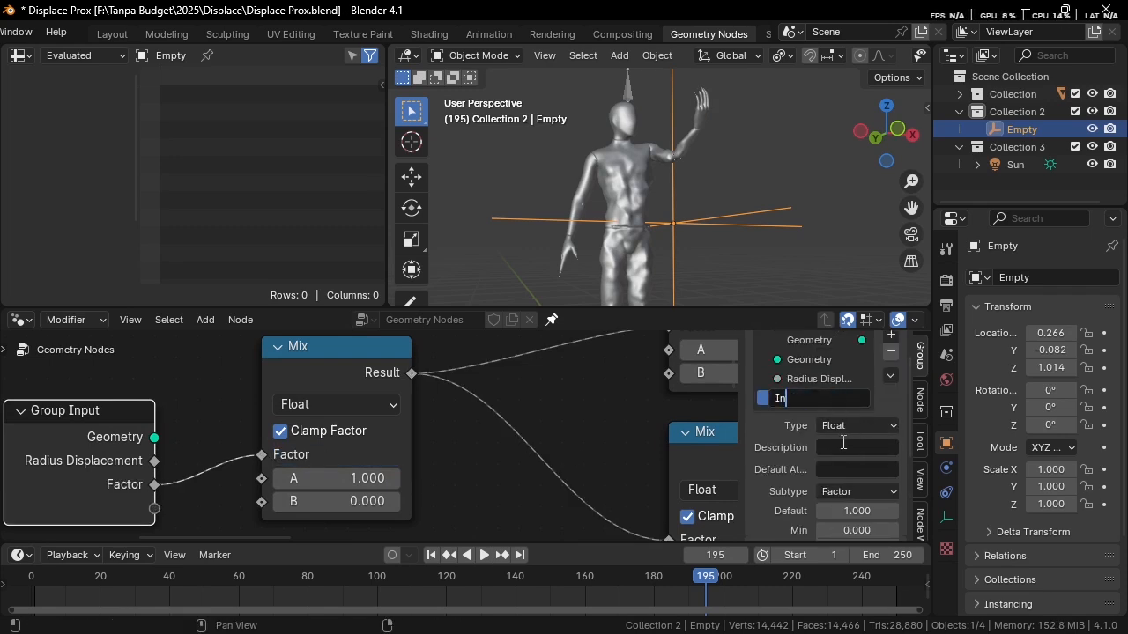
pyautogui.press('Return')
pyautogui.scroll(-2, 806, 471)
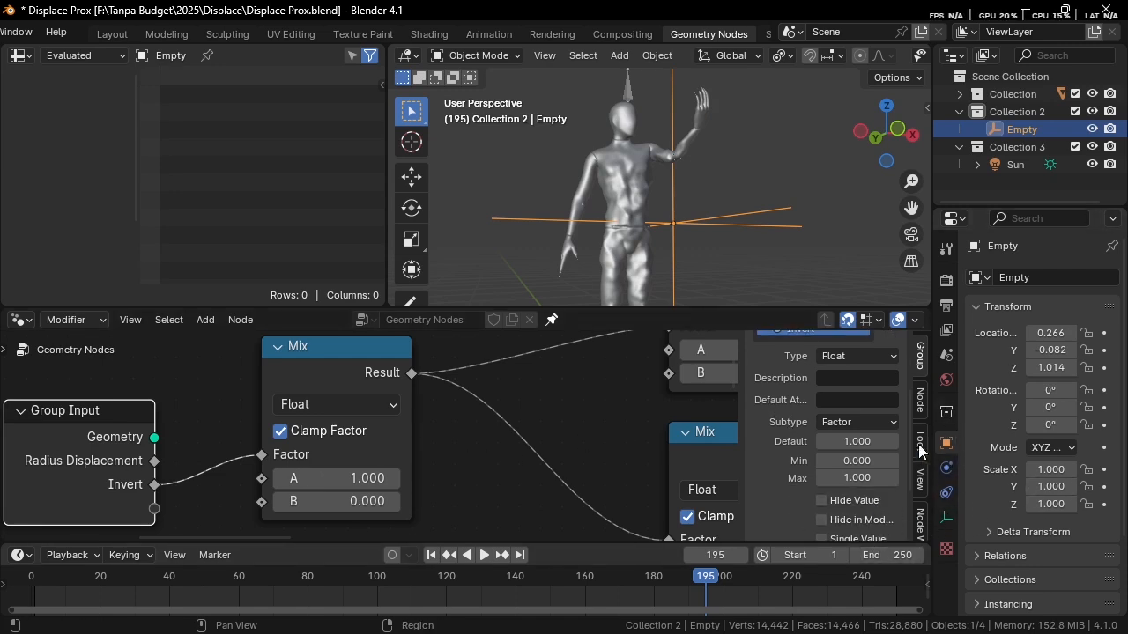
pyautogui.click(616, 256)
pyautogui.moveTo(1058, 531)
pyautogui.mouseDown()
pyautogui.moveTo(960, 531)
pyautogui.moveTo(1064, 533)
pyautogui.mouseUp()
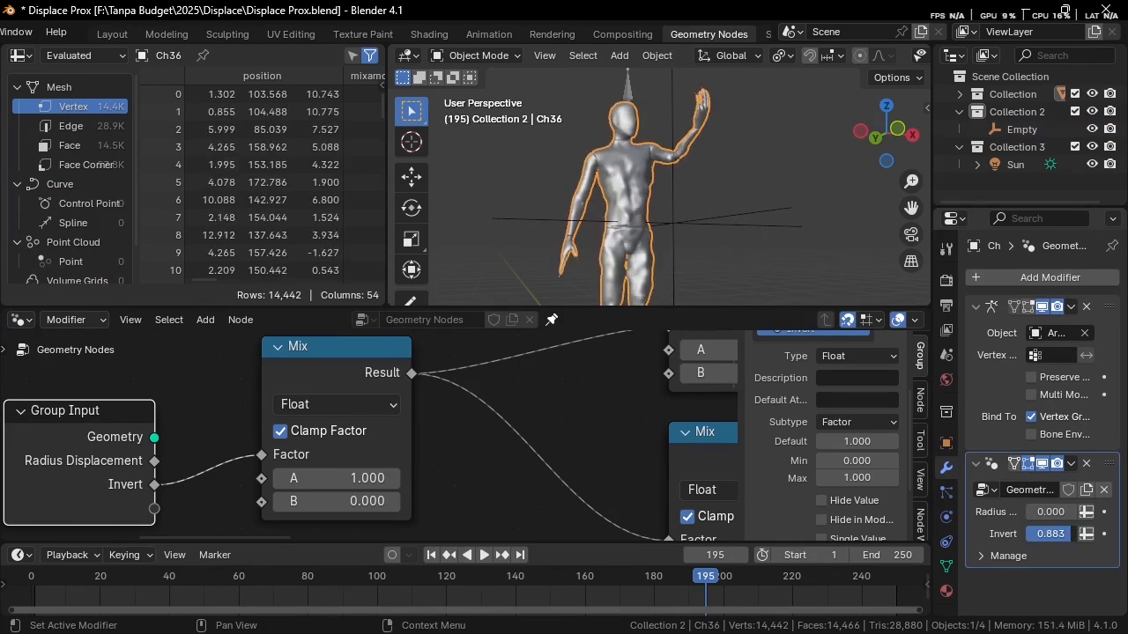
# Step: Add a Math node on the link leaving the Color Ramp's Color output
pyautogui.scroll(-2, 533, 439)
pyautogui.moveTo(532, 438); pyautogui.dragTo(79, 358, button='middle')
pyautogui.moveTo(683, 499); pyautogui.dragTo(591, 462, button='middle')
pyautogui.moveTo(513, 364); pyautogui.dragTo(495, 360)
pyautogui.scroll(2, 407, 381)
pyautogui.hotkey('shift', 'a')
pyautogui.click(551, 254)
pyautogui.write('mat')
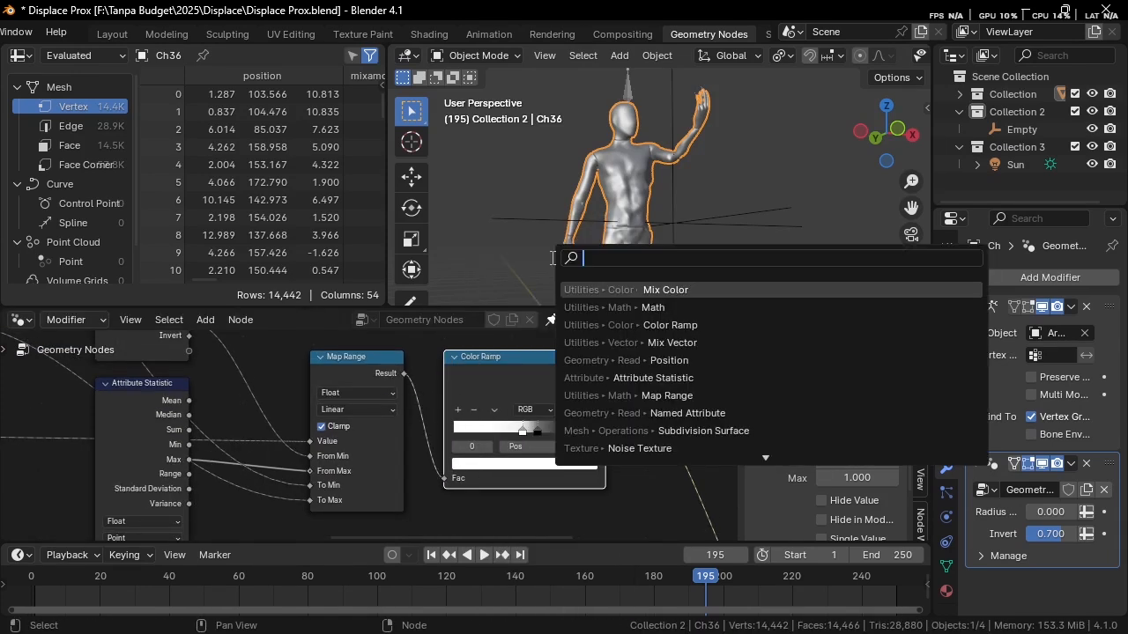
pyautogui.press('Return')
pyautogui.click(573, 374)
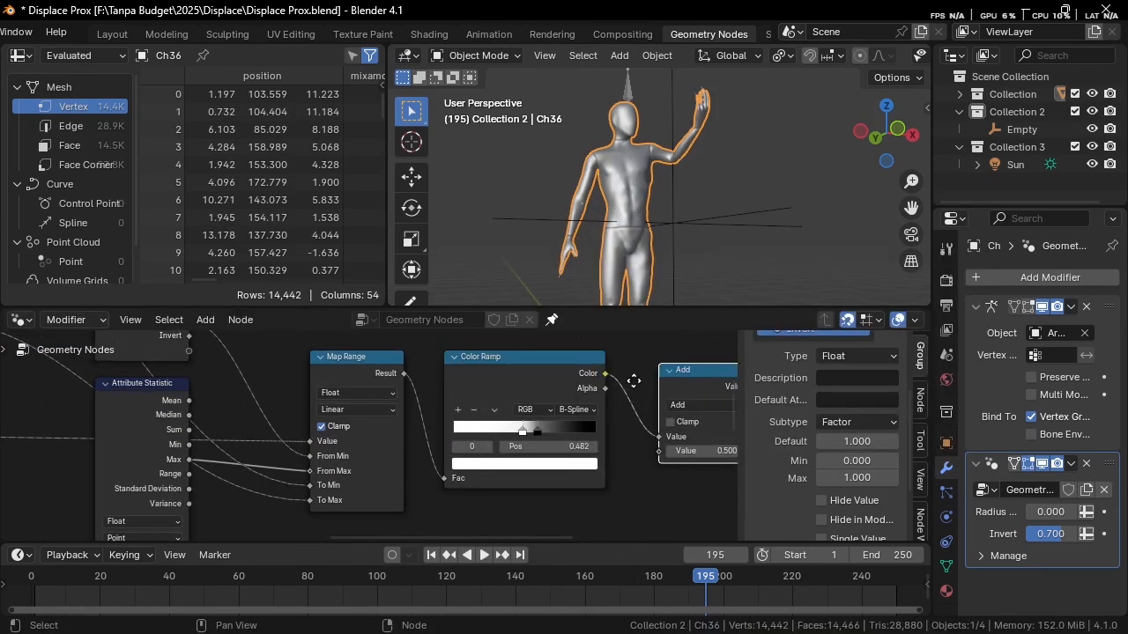
# Step: Change the Math node's operation to Multiply and set its second value to 2.800
pyautogui.scroll(2, 666, 414)
pyautogui.click(667, 408)
pyautogui.moveTo(667, 405); pyautogui.dragTo(532, 392, button='middle')
pyautogui.scroll(4, 532, 393)
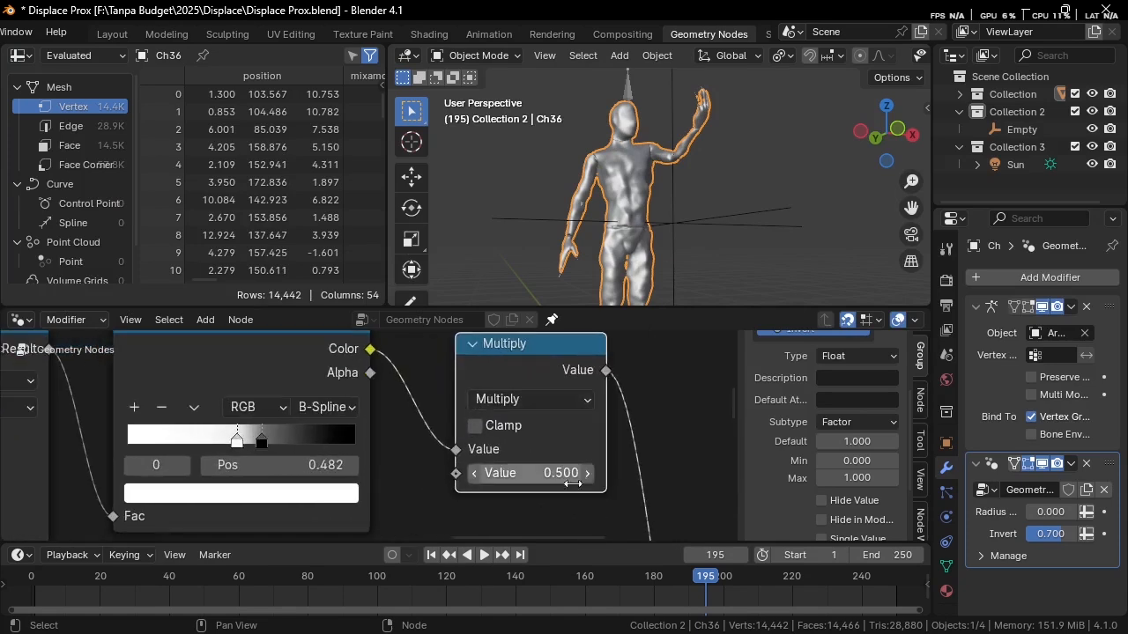
pyautogui.moveTo(576, 480)
pyautogui.mouseDown()
pyautogui.moveTo(659, 480)
pyautogui.moveTo(529, 480)
pyautogui.moveTo(610, 480)
pyautogui.moveTo(597, 480)
pyautogui.mouseUp()
pyautogui.scroll(-3, 578, 477)
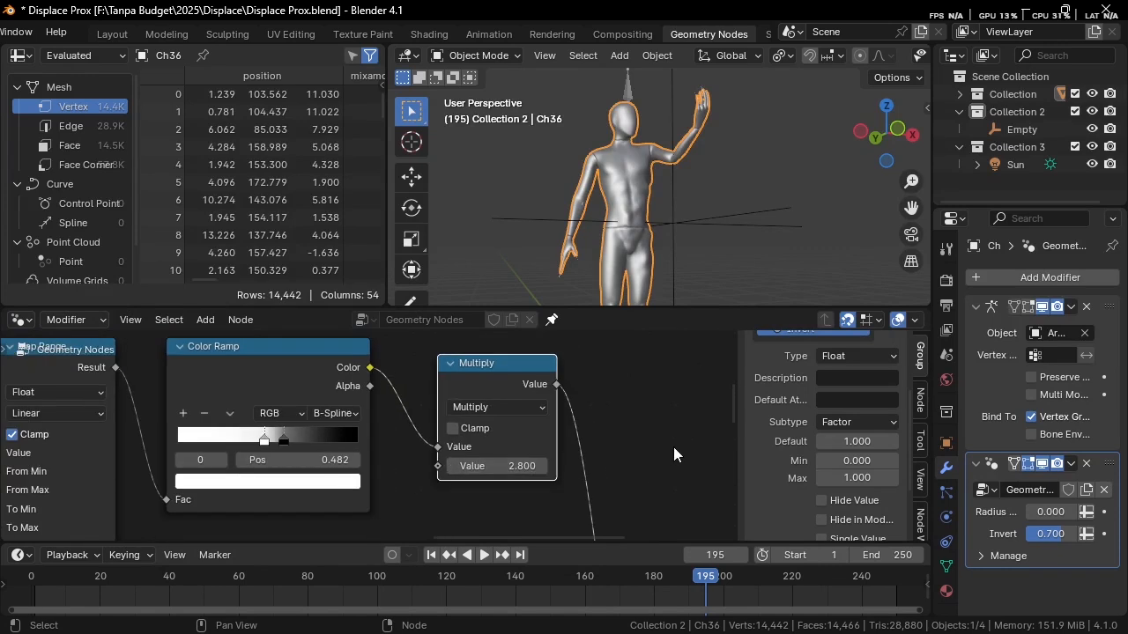
# Step: Set the modifier's Invert value to 1.000 and move the Empty closer to the character's torso
pyautogui.moveTo(1046, 533); pyautogui.dragTo(1022, 533)
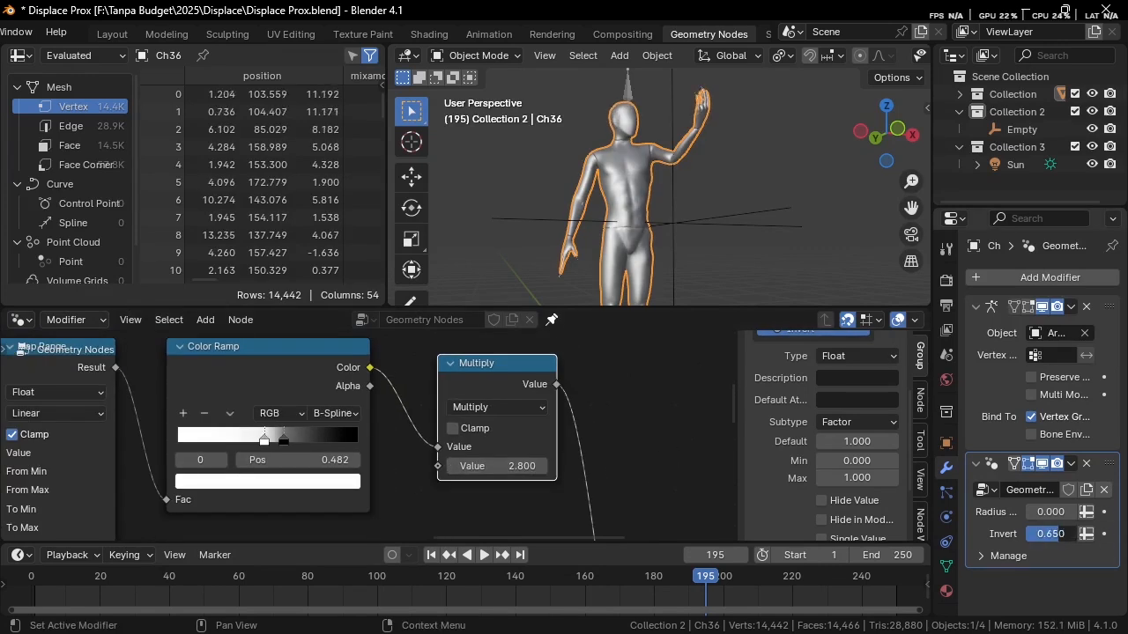
pyautogui.click(728, 223)
pyautogui.press('g')
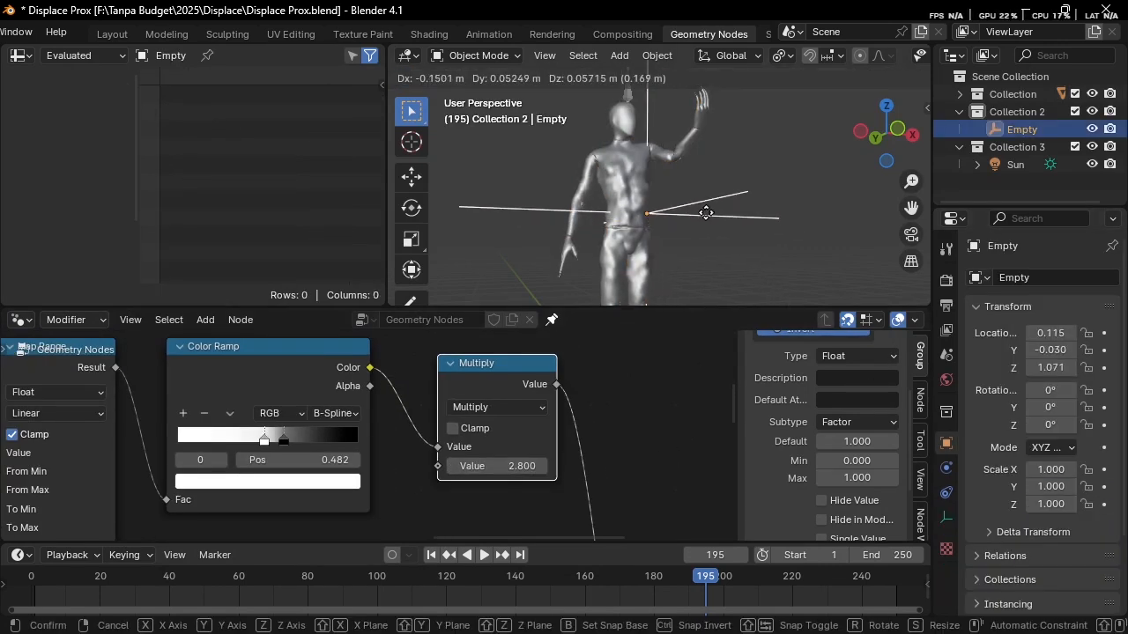
pyautogui.click(703, 215)
# Step: Set the Multiply node's value to 46.420 and move the Empty up to the character's chest
pyautogui.moveTo(520, 465); pyautogui.dragTo(647, 466)
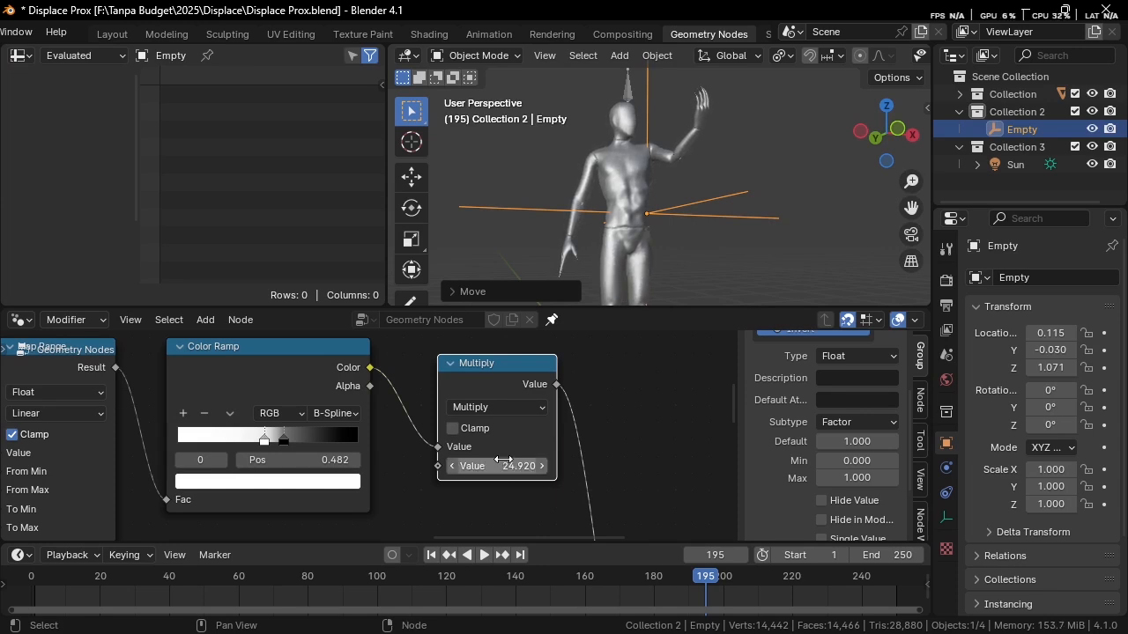
pyautogui.moveTo(510, 463); pyautogui.dragTo(614, 332)
pyautogui.press('g')
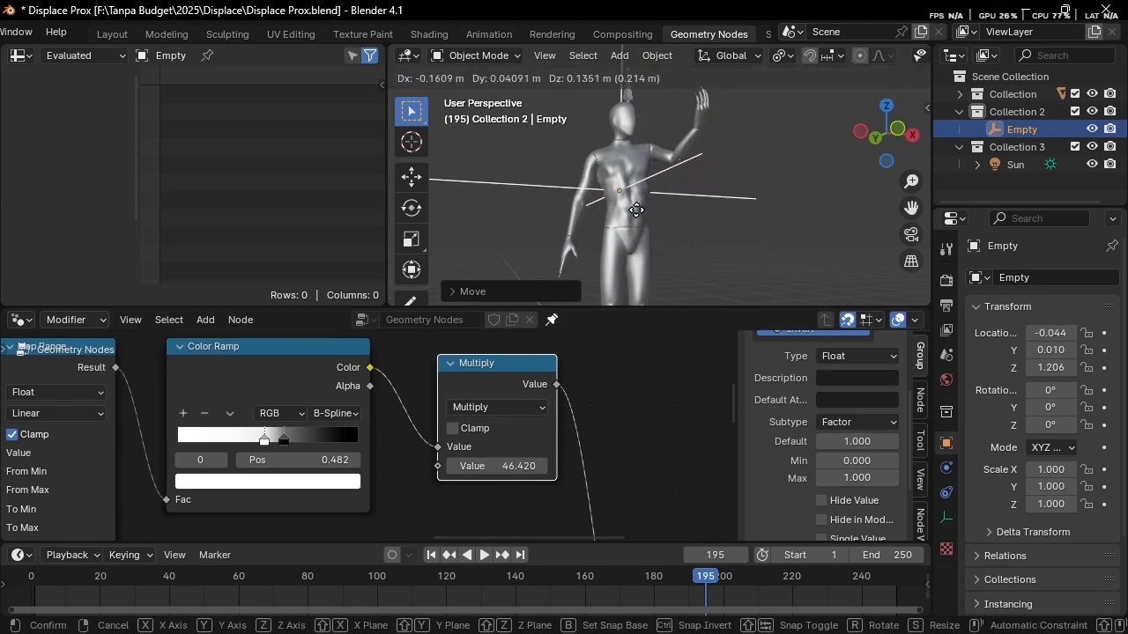
pyautogui.click(649, 198)
pyautogui.scroll(-3, 654, 224)
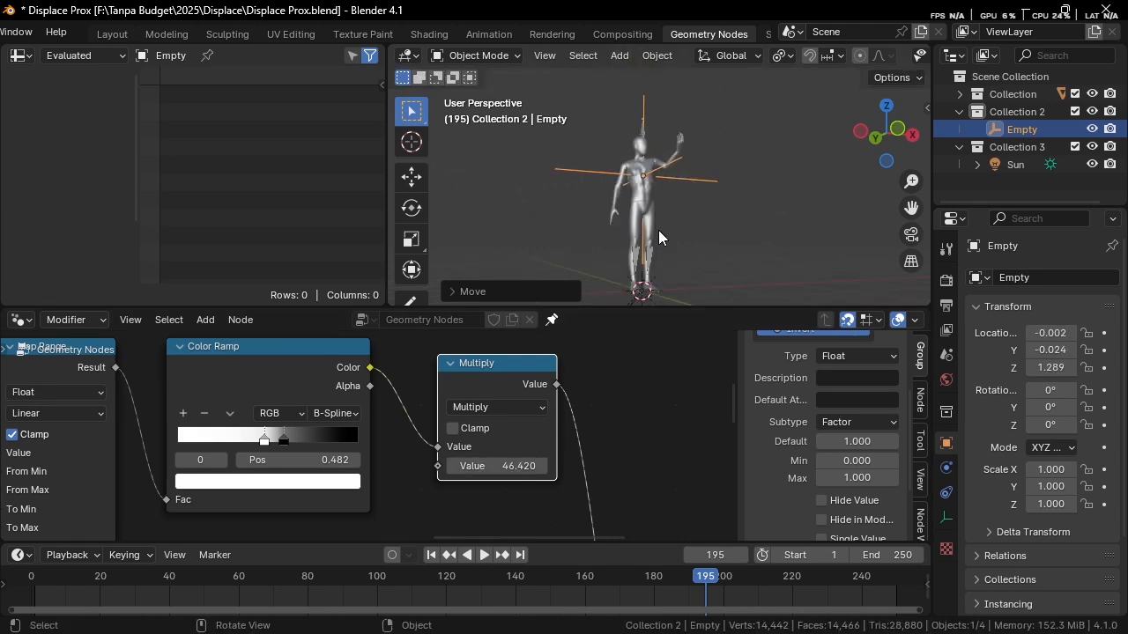
pyautogui.scroll(3, 660, 211)
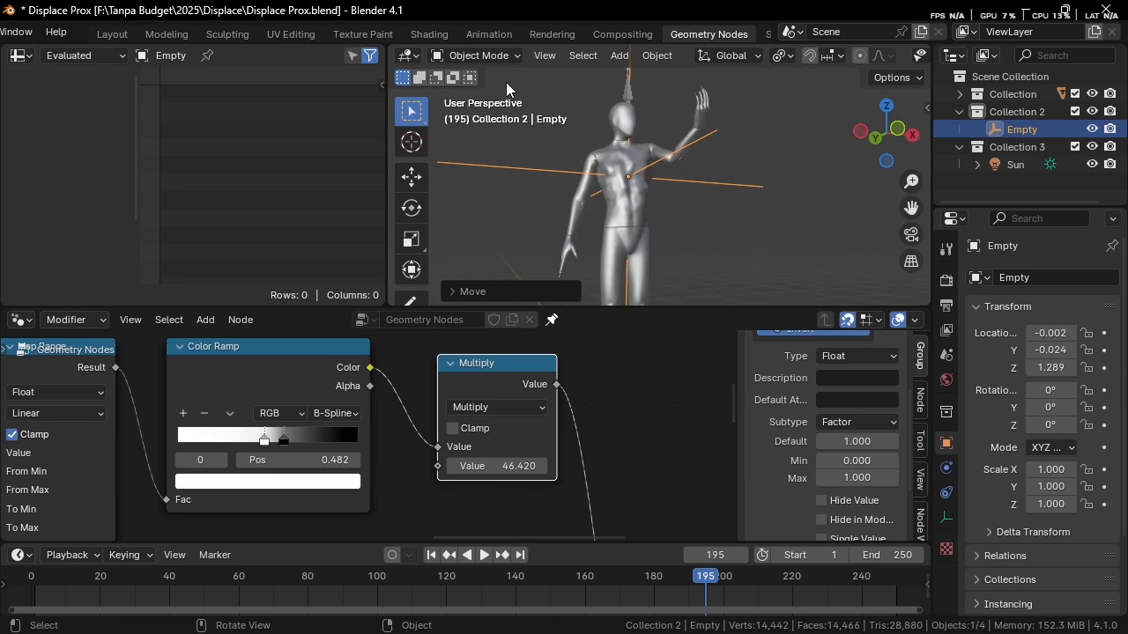
# Step: Switch to the Shading workspace, select the character, and show its Ch36_Body material nodes in a maximized editor
pyautogui.click(424, 32)
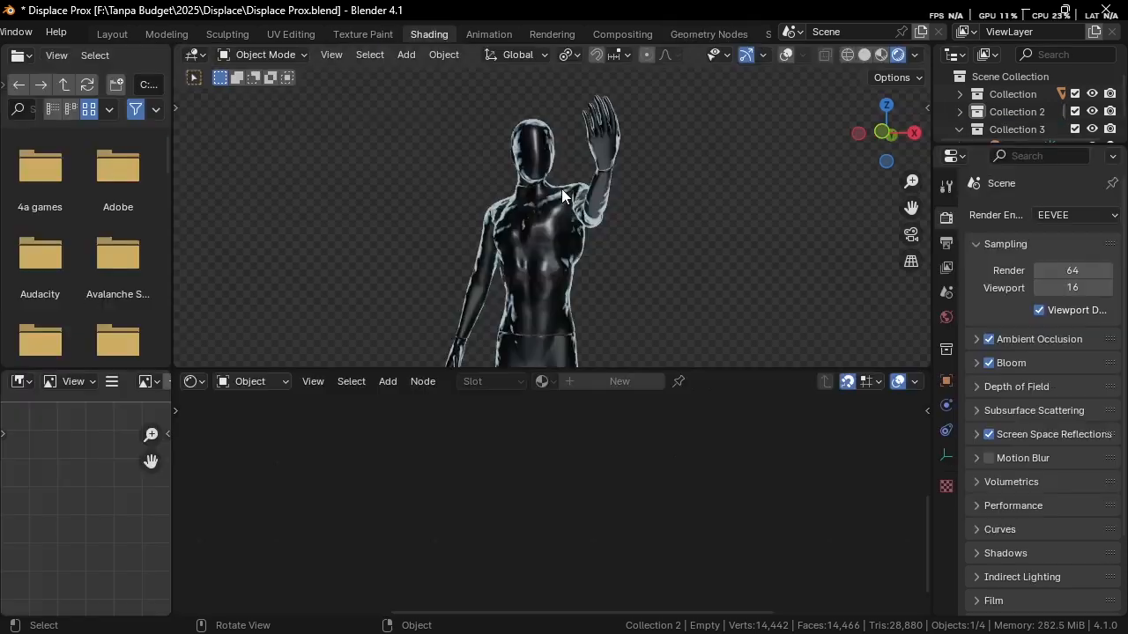
pyautogui.click(627, 207)
pyautogui.scroll(-4, 639, 473)
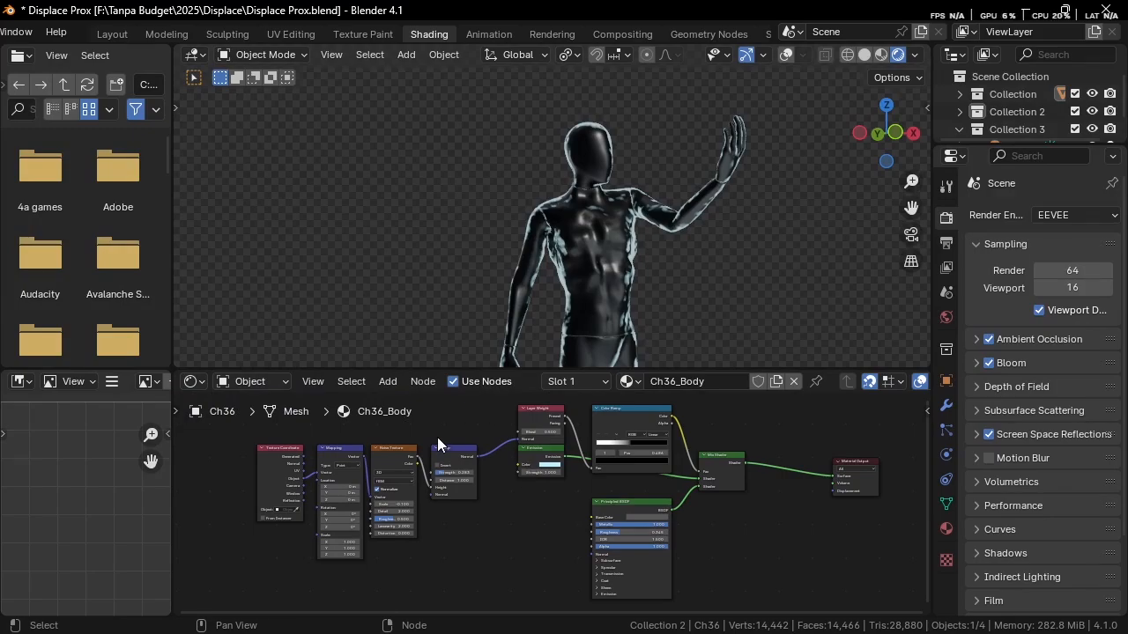
pyautogui.hotkey('ctrl', 'alt', 'space')
pyautogui.press('Home')
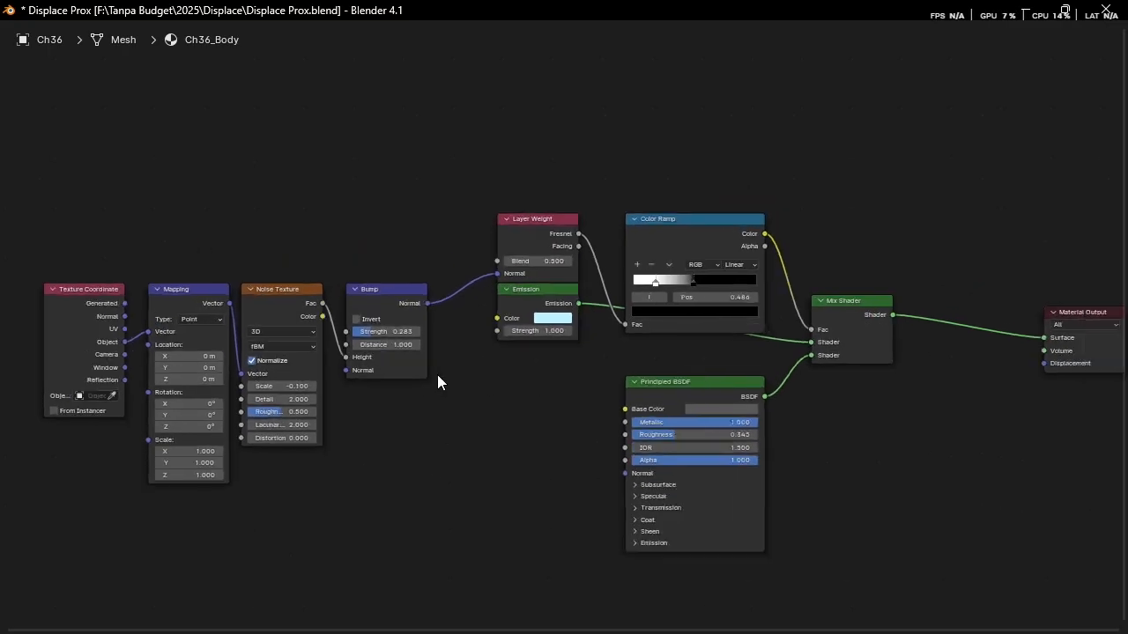
# Step: Move the Texture Coordinate, Mapping, Noise Texture and Bump nodes next to Layer Weight and restore the editor's normal size
pyautogui.scroll(-1, 435, 379)
pyautogui.moveTo(118, 178); pyautogui.dragTo(414, 351)
pyautogui.moveTo(404, 308); pyautogui.dragTo(453, 248)
pyautogui.click(508, 193)
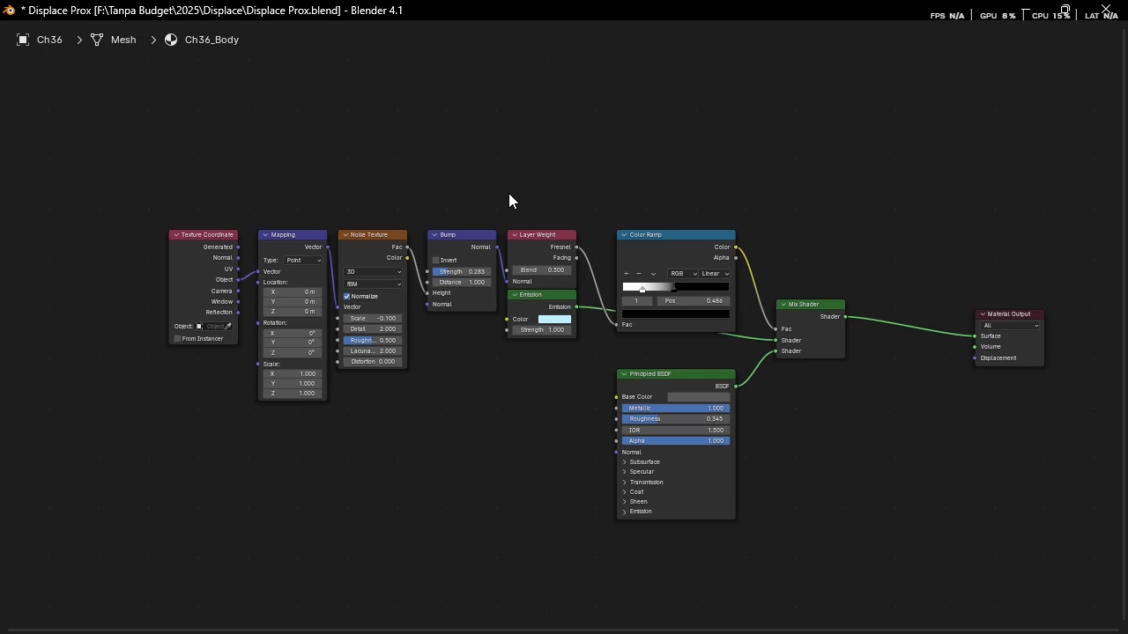
pyautogui.hotkey('ctrl', 'alt', 'space')
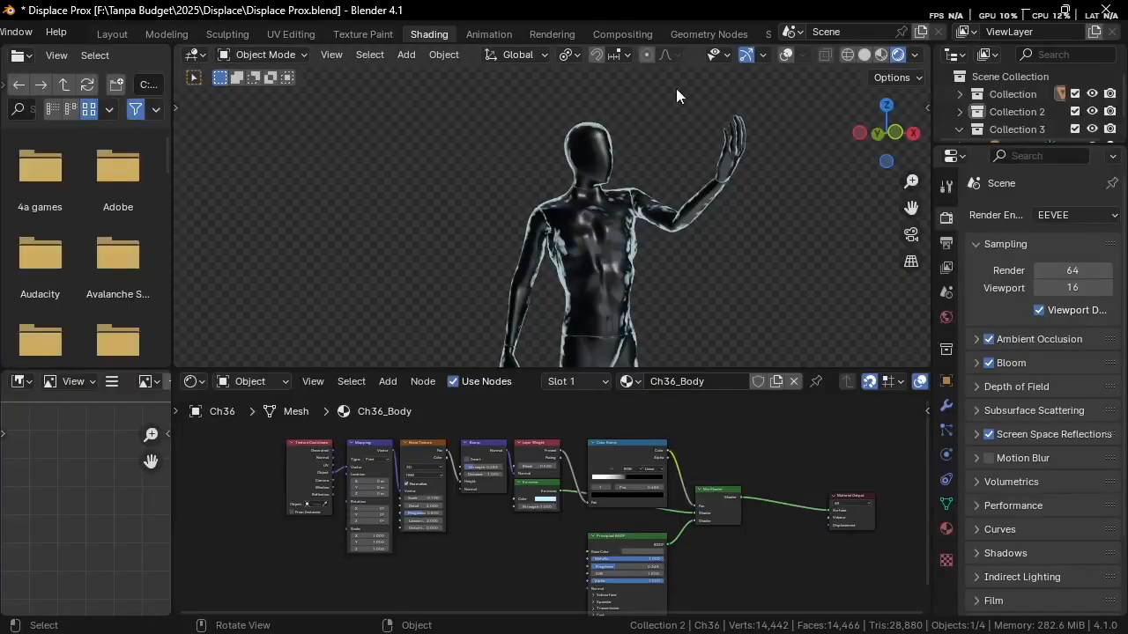
# Step: Return to the Geometry Nodes workspace, show the viewport in rendered shading, and reposition the Empty around the character's chest
pyautogui.click(696, 35)
pyautogui.click(656, 183)
pyautogui.press('g')
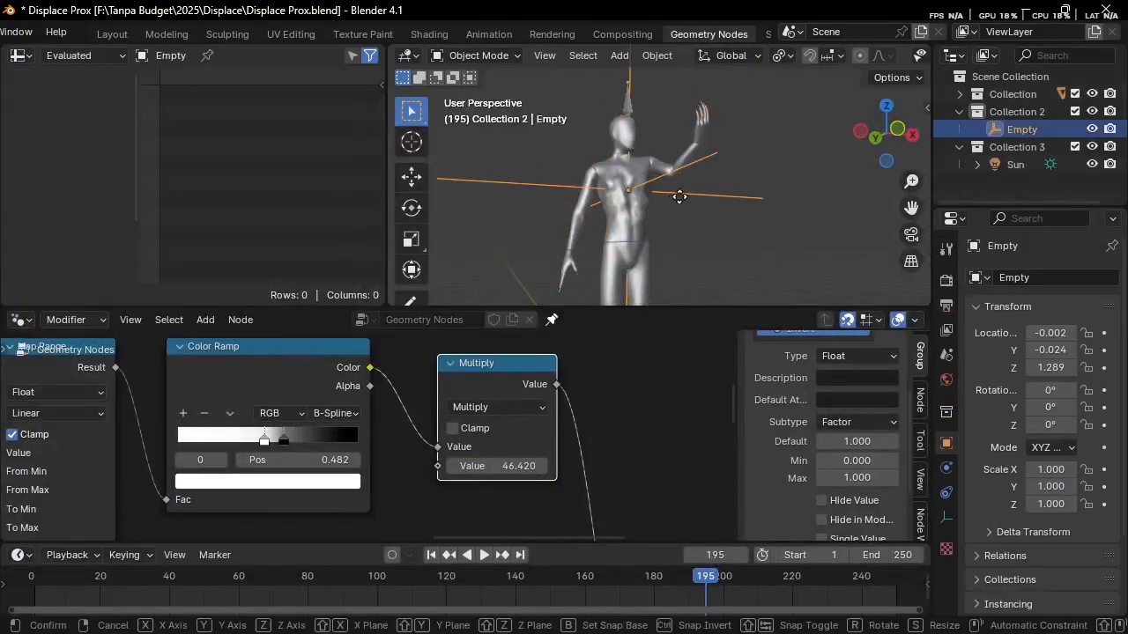
pyautogui.click(705, 209)
pyautogui.press('g')
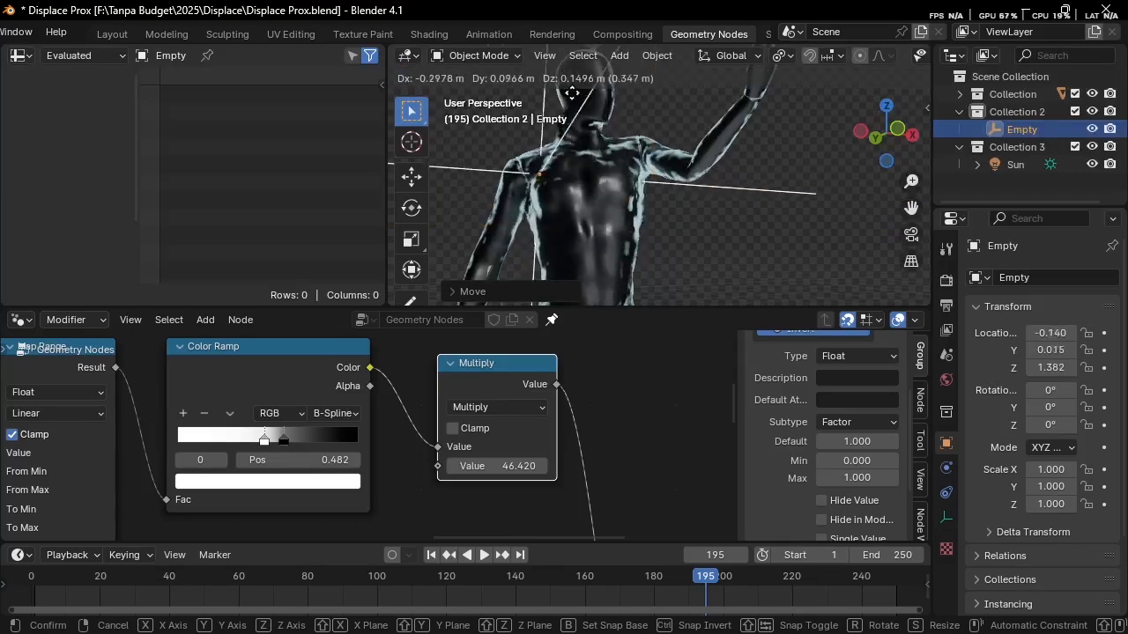
pyautogui.click(967, 522)
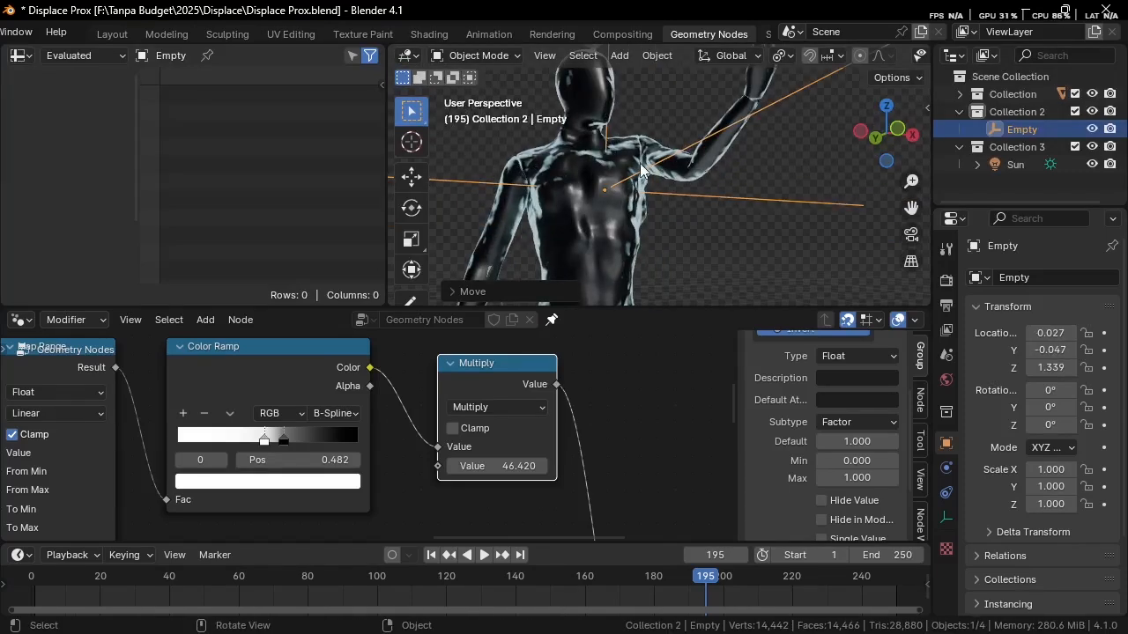
# Step: Select the character mesh and review its modifier inputs and the complete geometry node tree
pyautogui.scroll(-1, 486, 451)
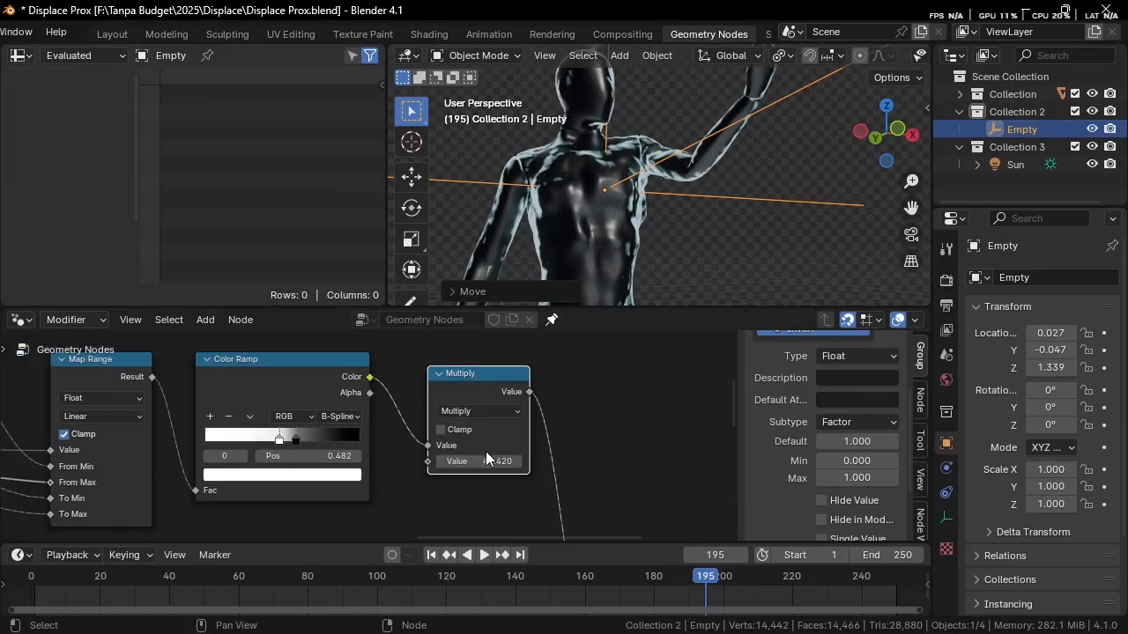
pyautogui.click(577, 229)
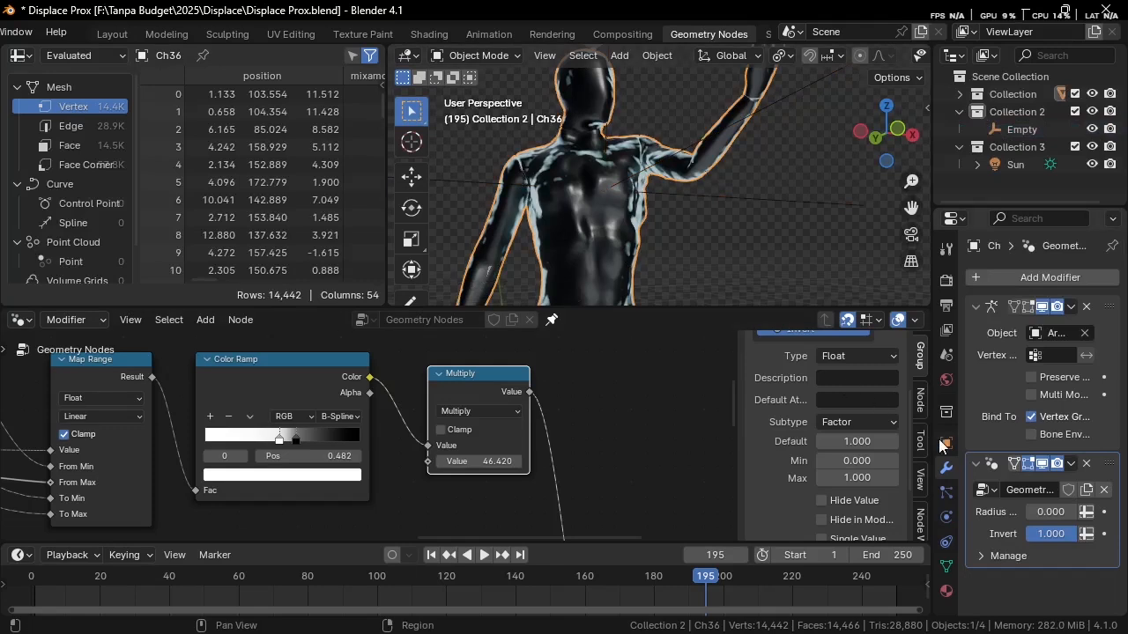
pyautogui.scroll(-2, 448, 472)
pyautogui.keyDown('ctrl'); pyautogui.scroll(4, 449, 444); pyautogui.keyUp('ctrl')
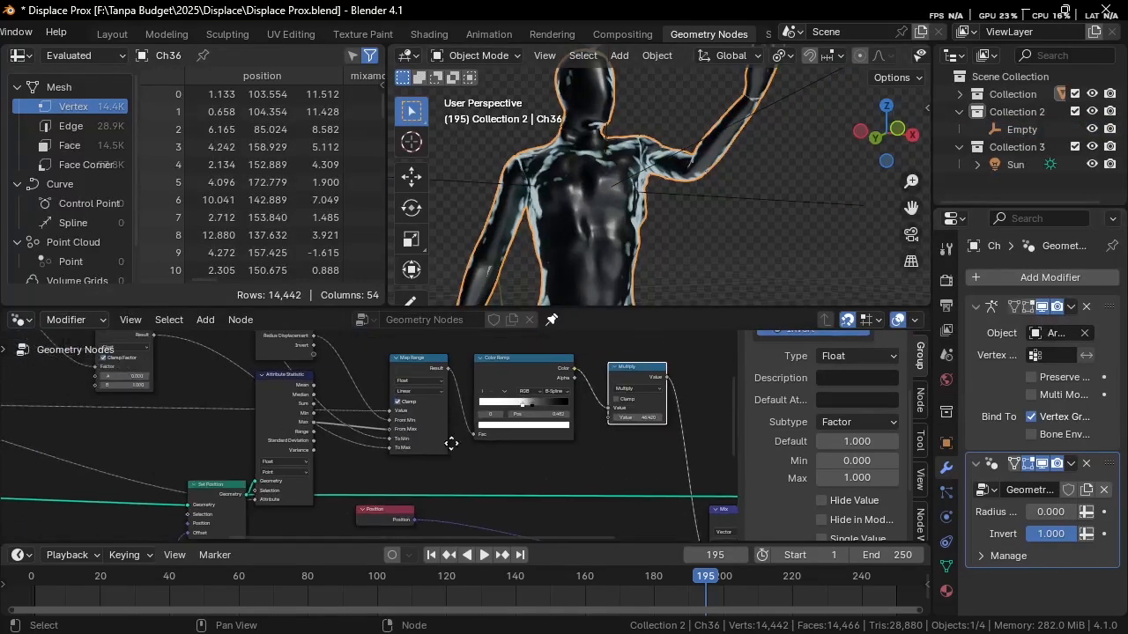
pyautogui.scroll(-4, 452, 436)
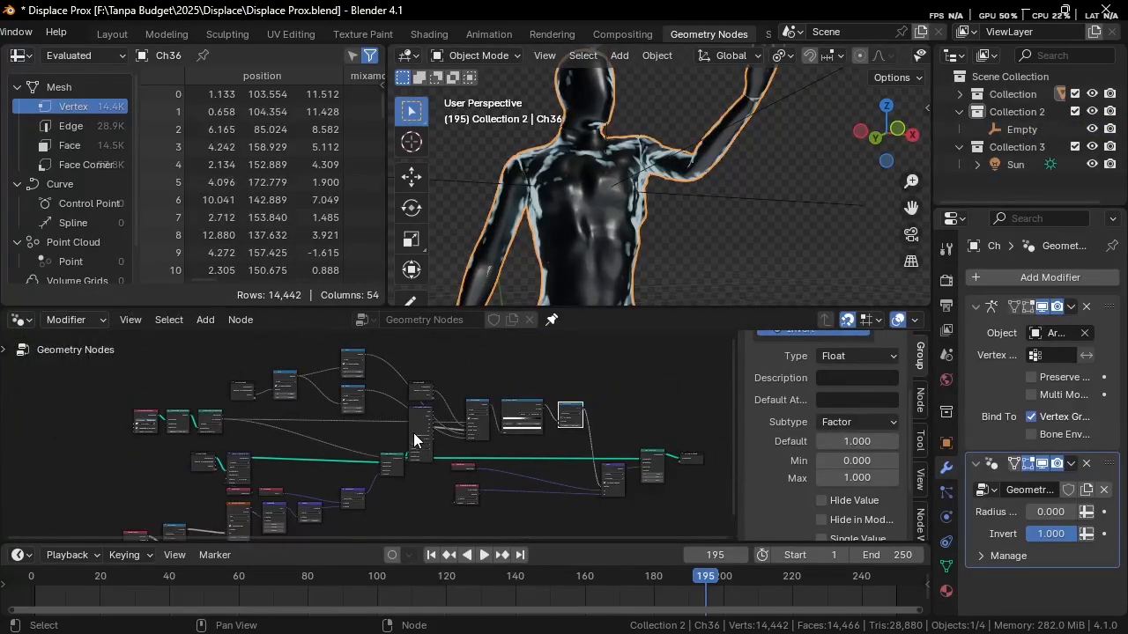
pyautogui.scroll(3, 181, 420)
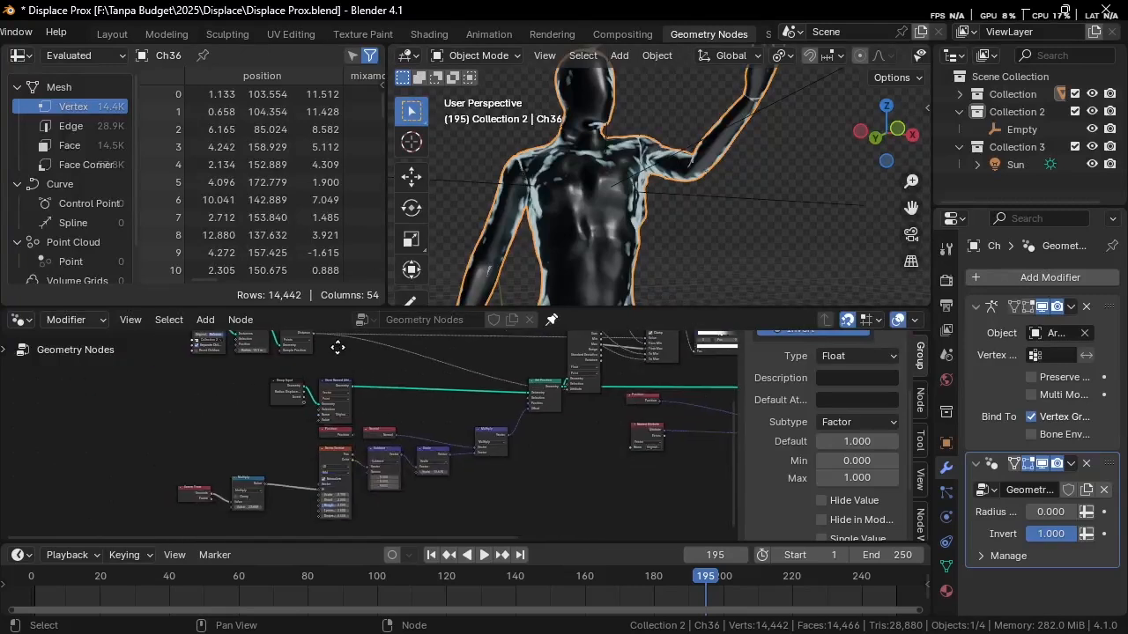
pyautogui.keyDown('ctrl'); pyautogui.scroll(-3, 548, 456); pyautogui.keyUp('ctrl')
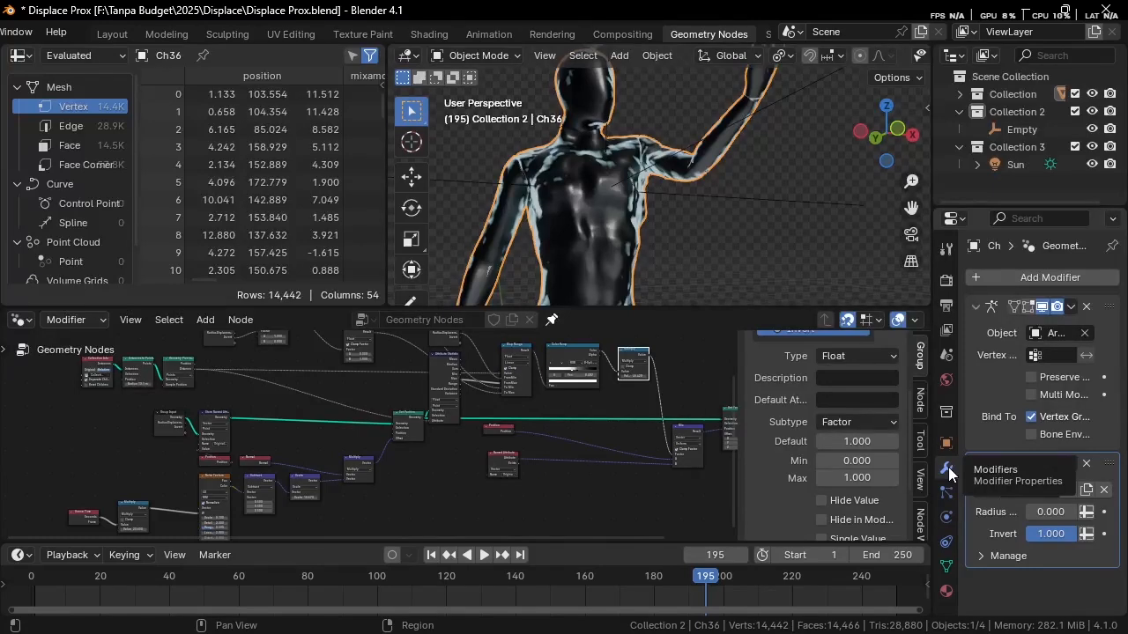
# Step: In the Layout workspace, move the Empty to the base of the character's neck, deselect it, and save the file
pyautogui.click(104, 33)
pyautogui.click(592, 262)
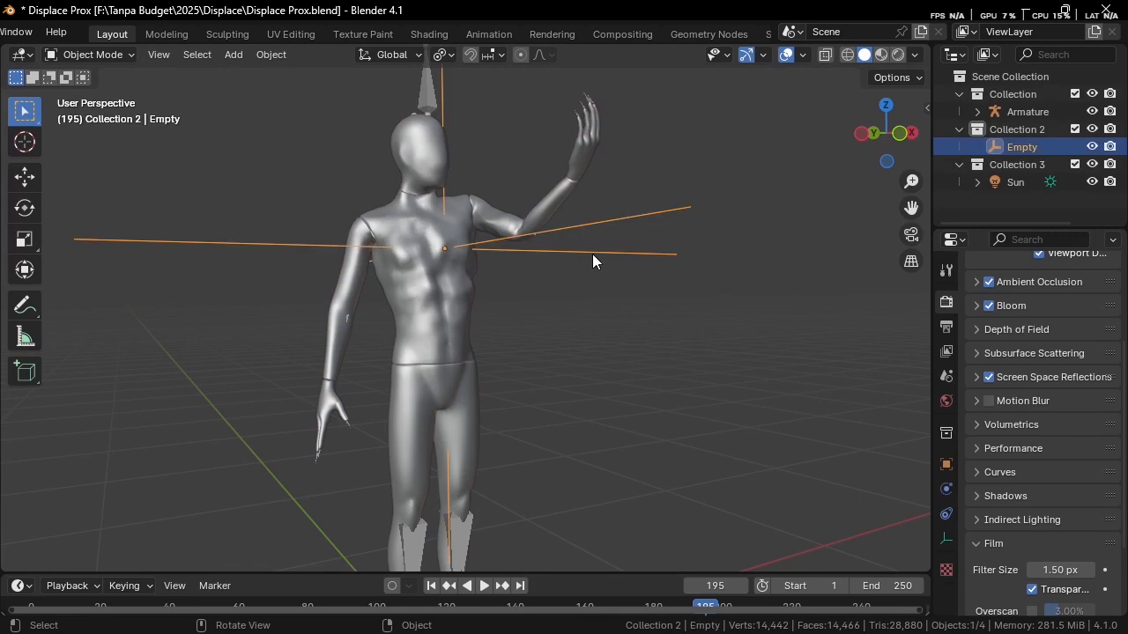
pyautogui.press('g')
pyautogui.click(636, 251)
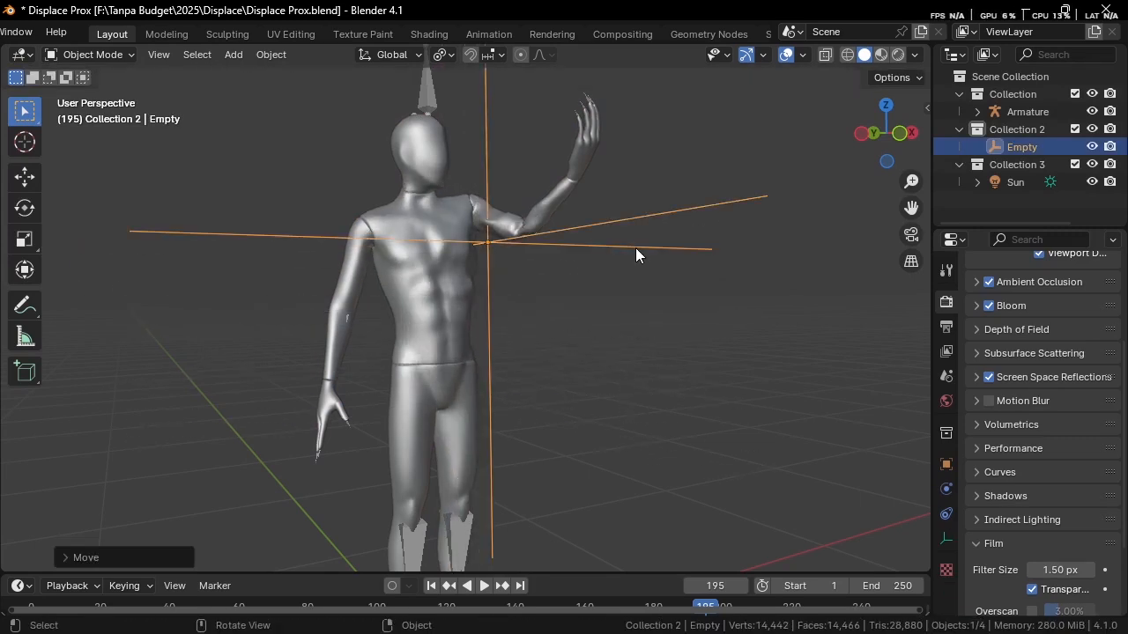
pyautogui.press('g')
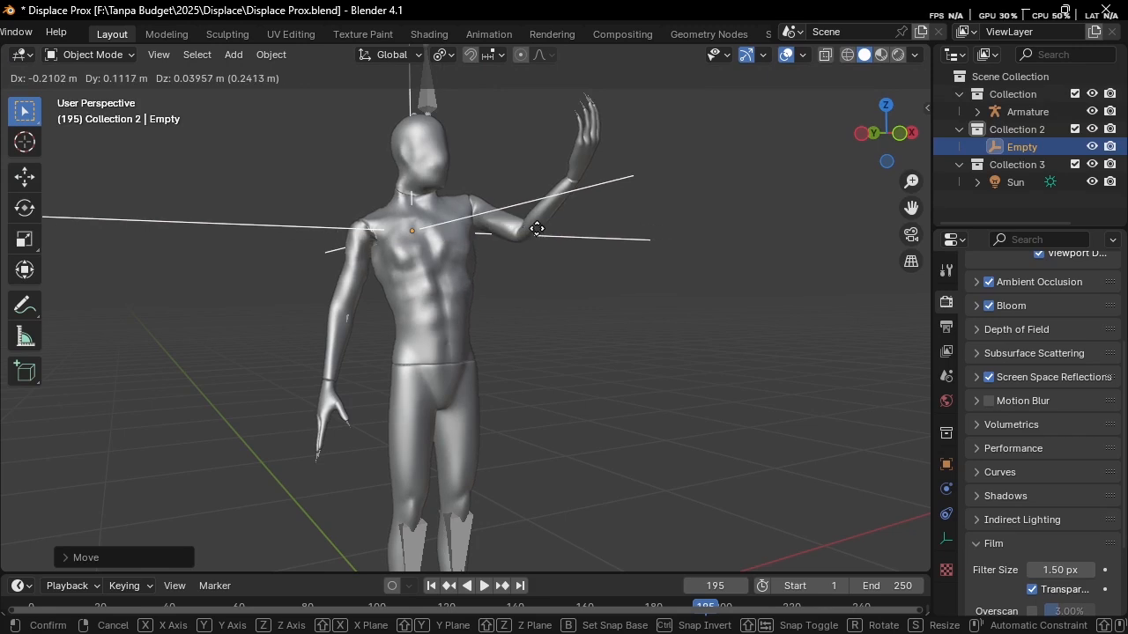
pyautogui.click(521, 194)
pyautogui.moveTo(590, 228); pyautogui.dragTo(611, 319, button='middle')
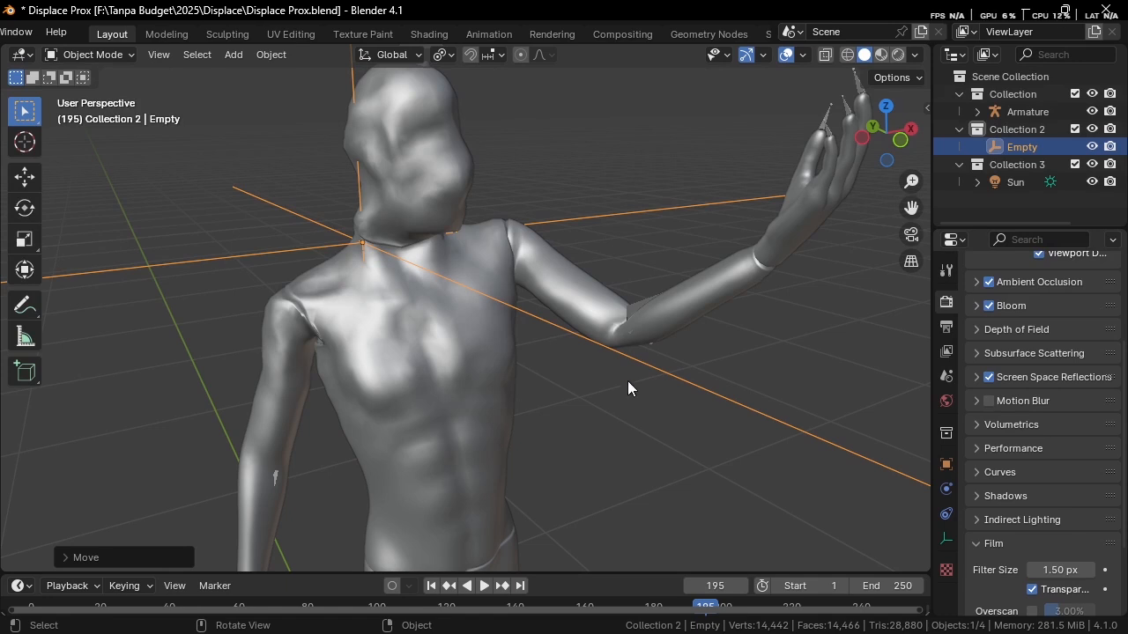
pyautogui.click(640, 416)
pyautogui.hotkey('ctrl', 's')
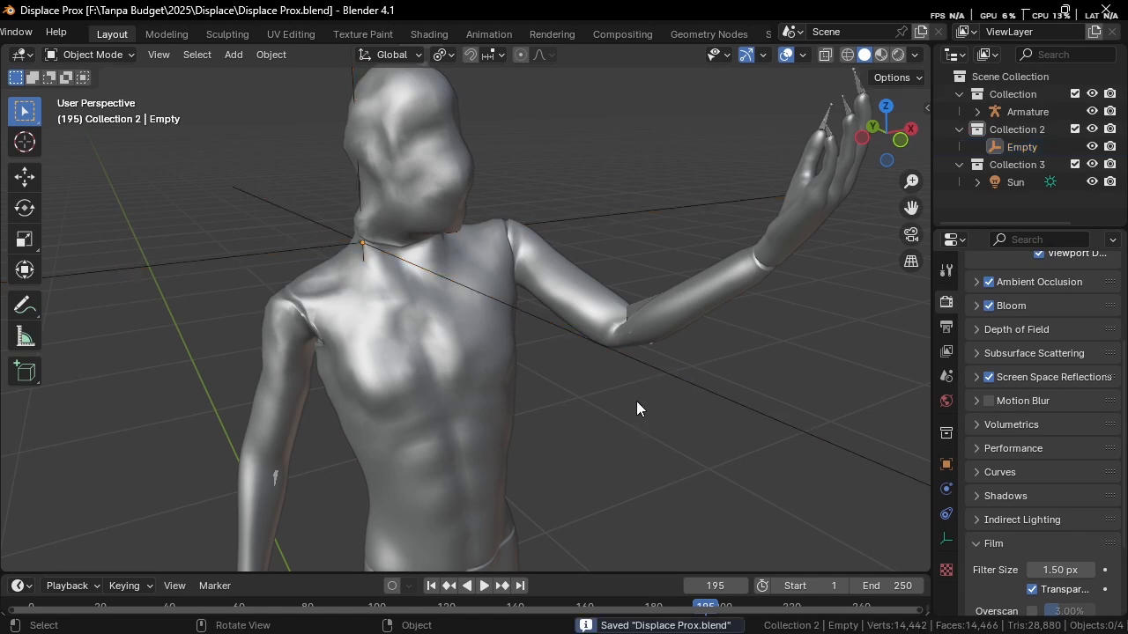
# Step: Reselect the Empty and move it beside the character's jaw, just above the shoulder of the raised arm
pyautogui.moveTo(636, 408)
pyautogui.keyDown('shift'); pyautogui.mouseDown(button='middle')
pyautogui.moveTo(629, 370)
pyautogui.moveTo(633, 428)
pyautogui.mouseUp(button='middle'); pyautogui.keyUp('shift')
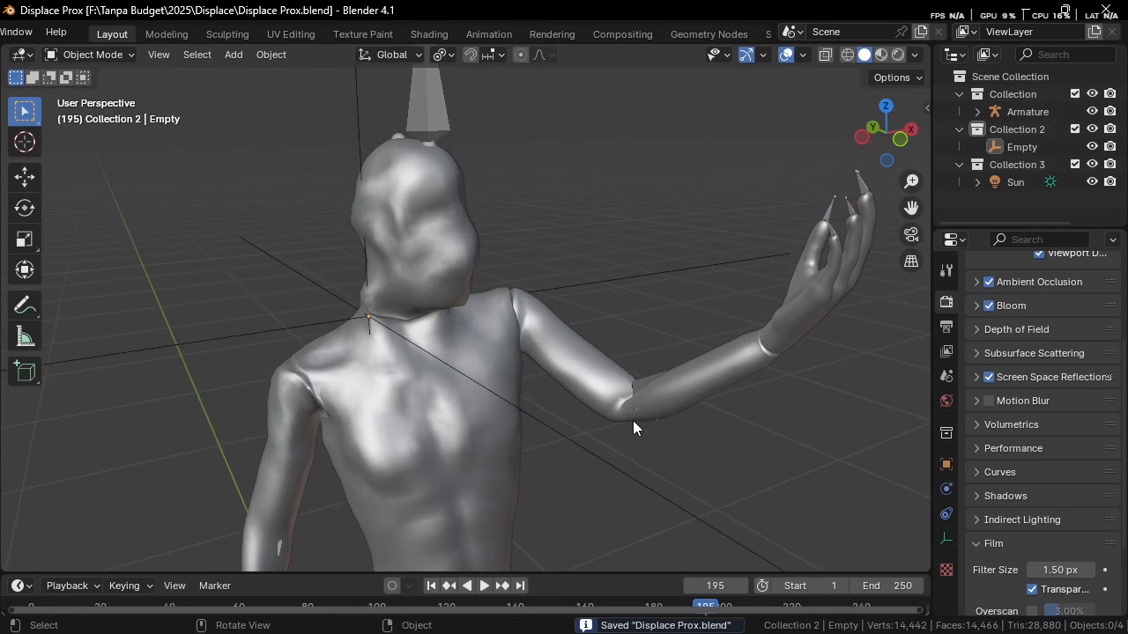
pyautogui.click(589, 277)
pyautogui.press('g')
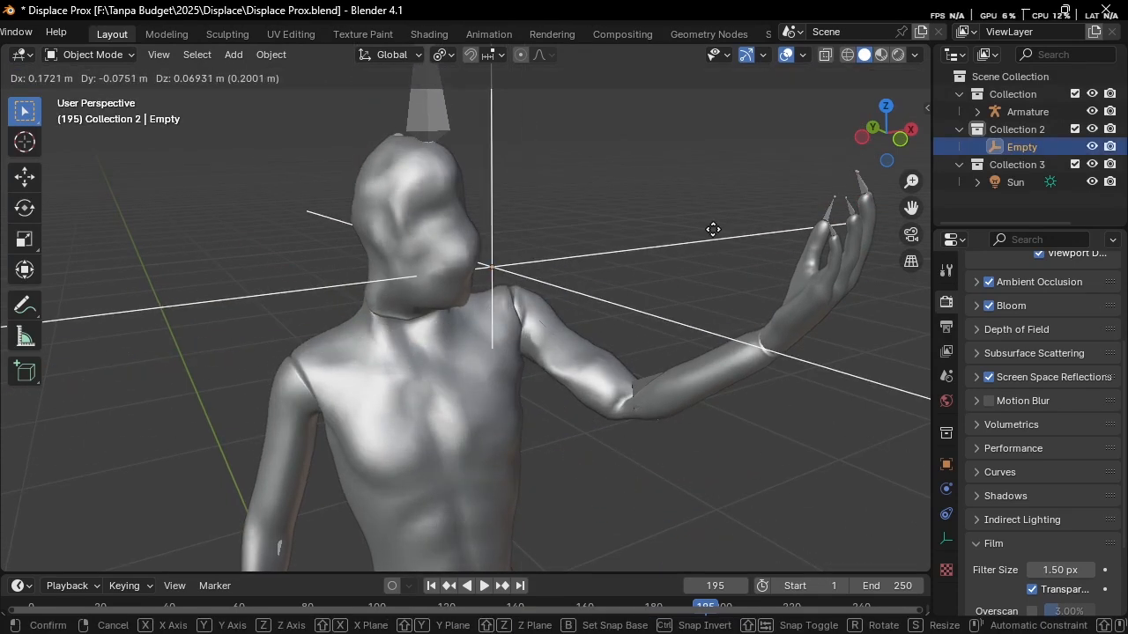
pyautogui.click(686, 233)
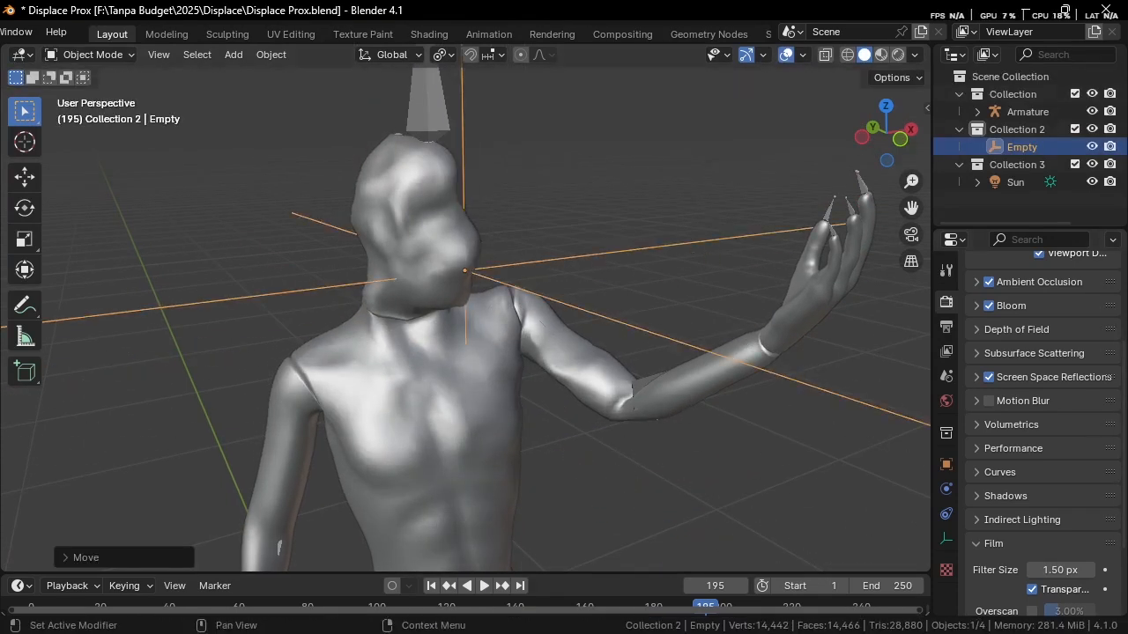